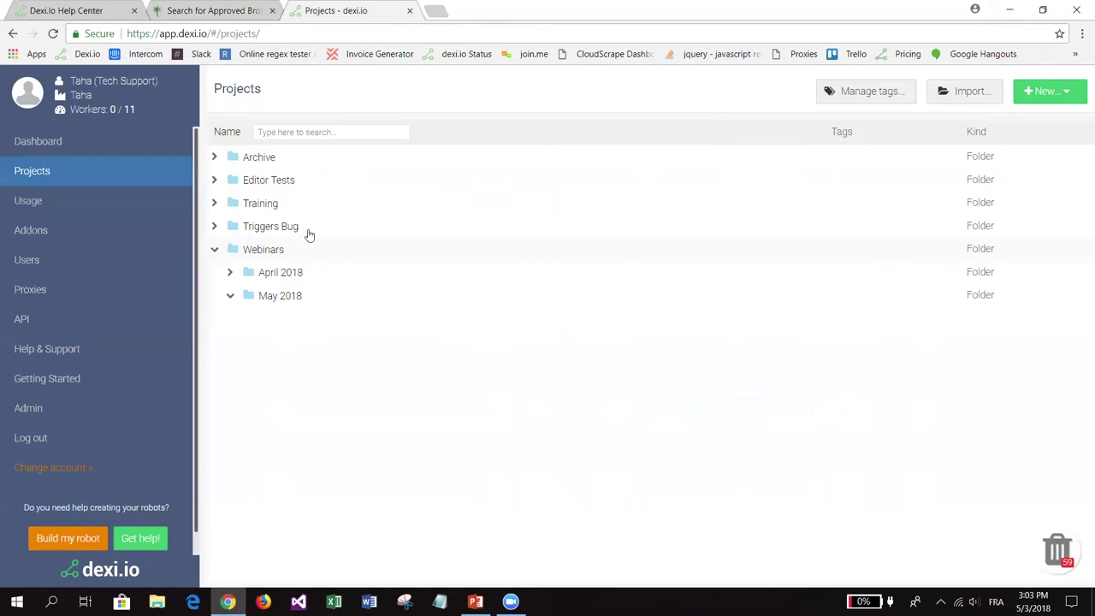
click(289, 298)
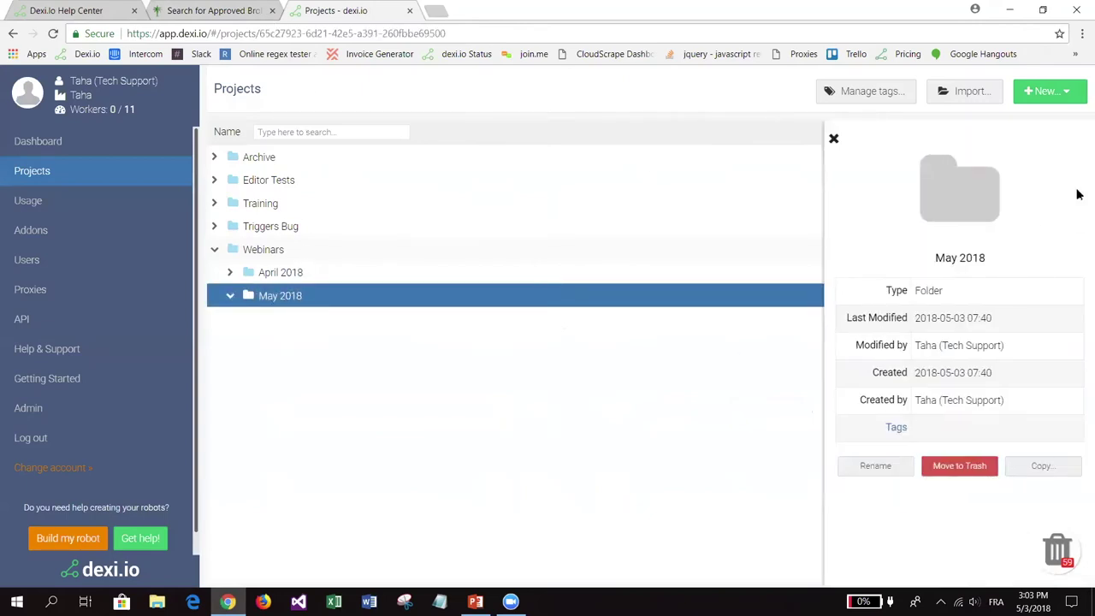
click(1067, 100)
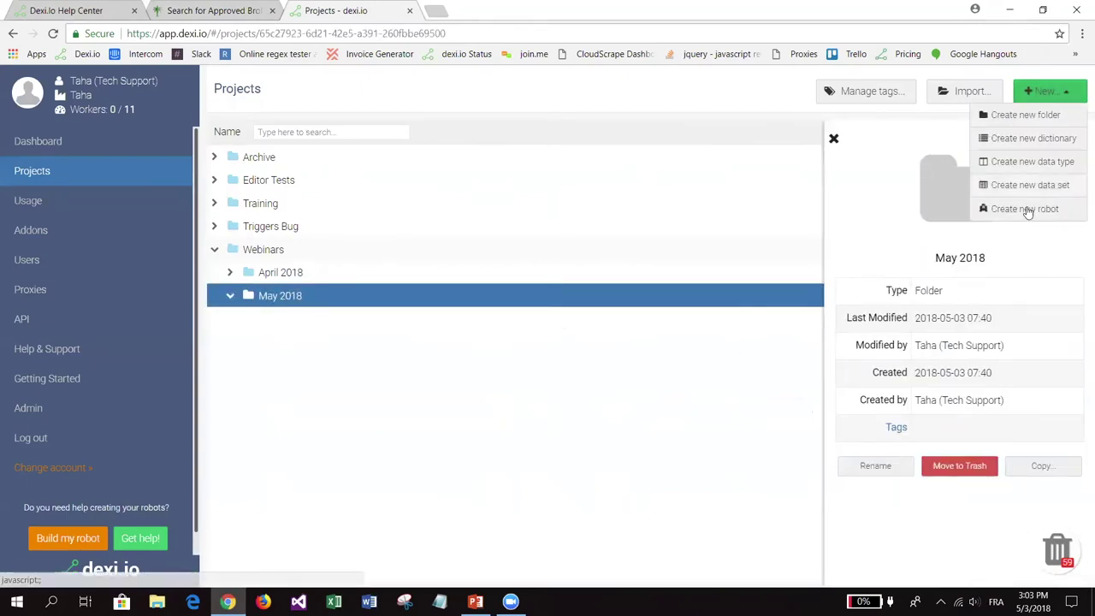
click(1026, 210)
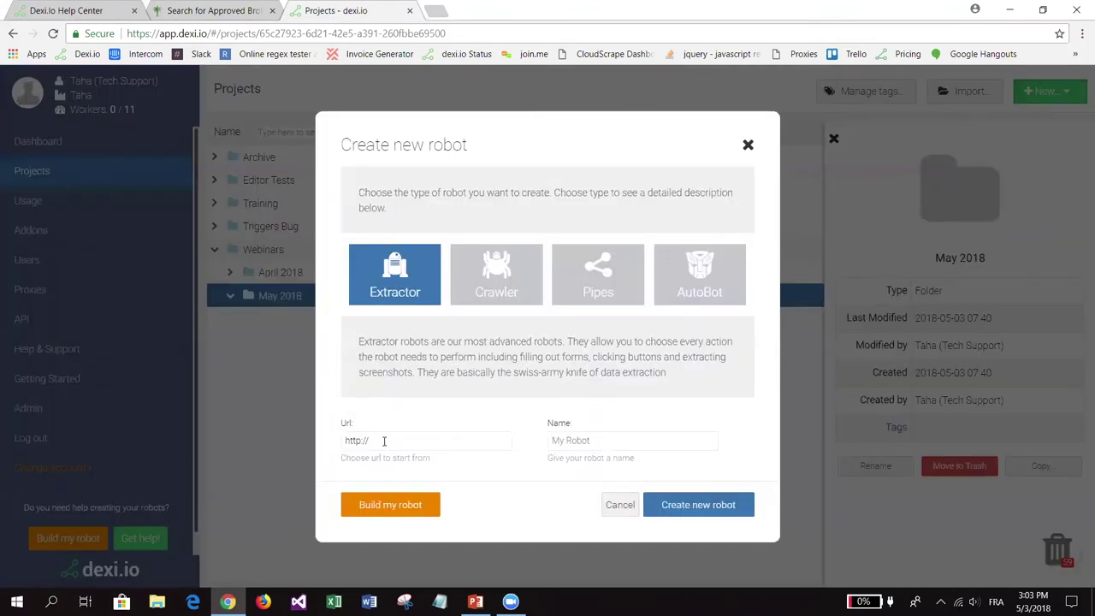
drag(384, 441, 294, 443)
text(https://www.dubailand.gov.ae/English/services/Eservices/Pages/Brokers.aspx)
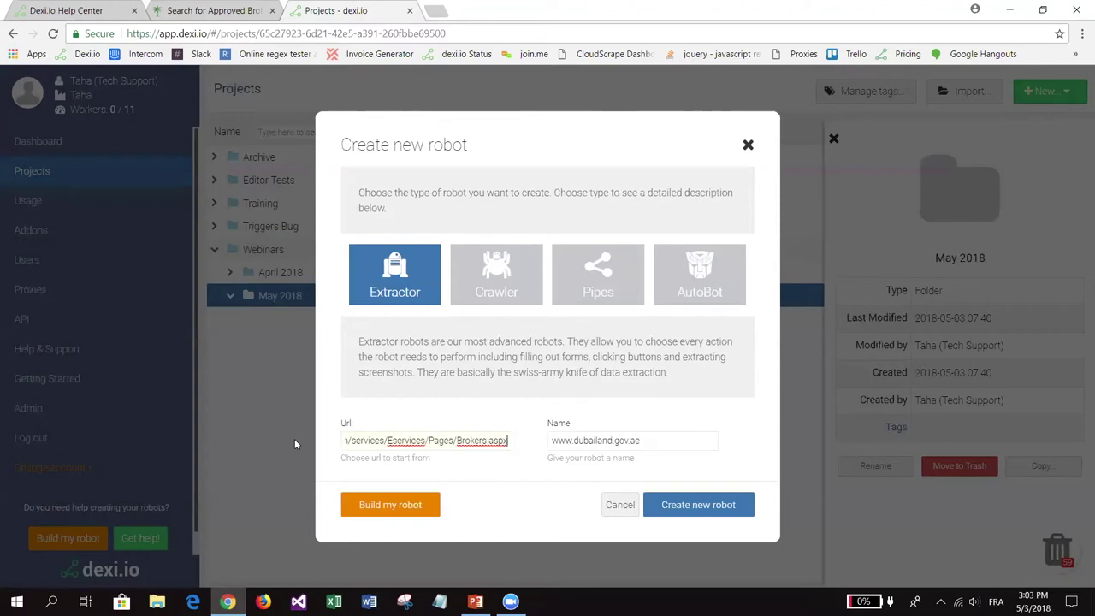
click(580, 444)
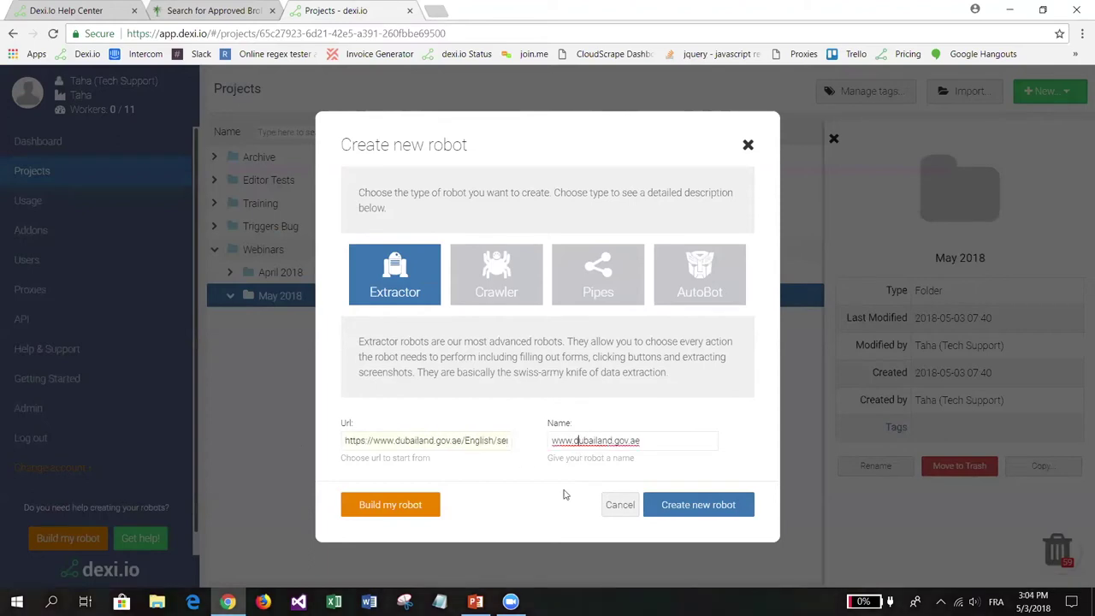
click(697, 508)
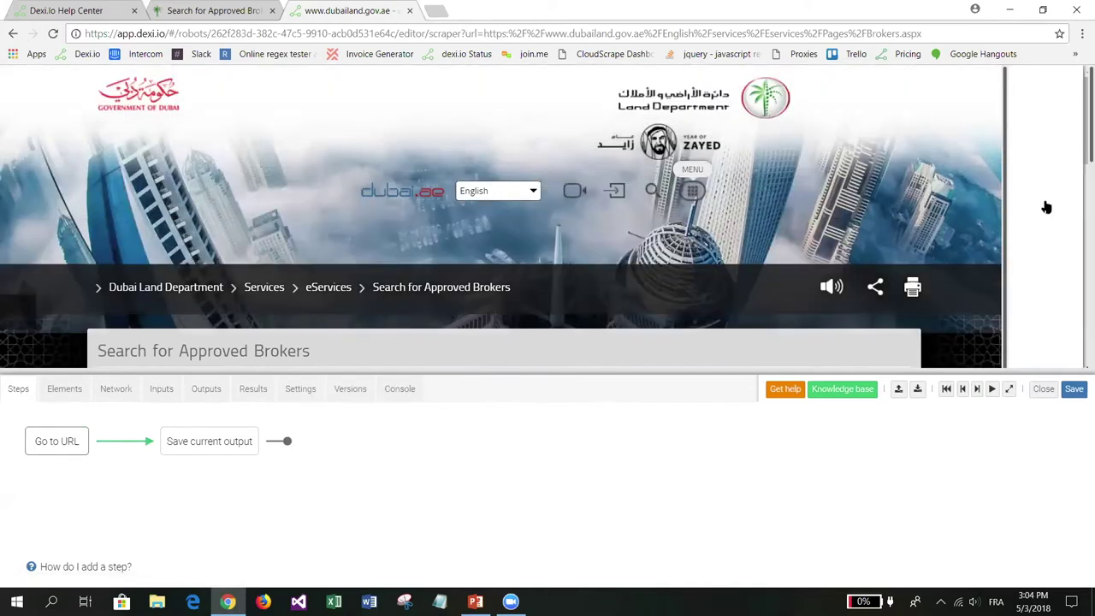
Add a Wait for element step targeting the first office name cell, CITY CENTER REAL ESTATE, in the brokers table.
scroll(1046, 207, down, 1)
scroll(1045, 207, down, 5)
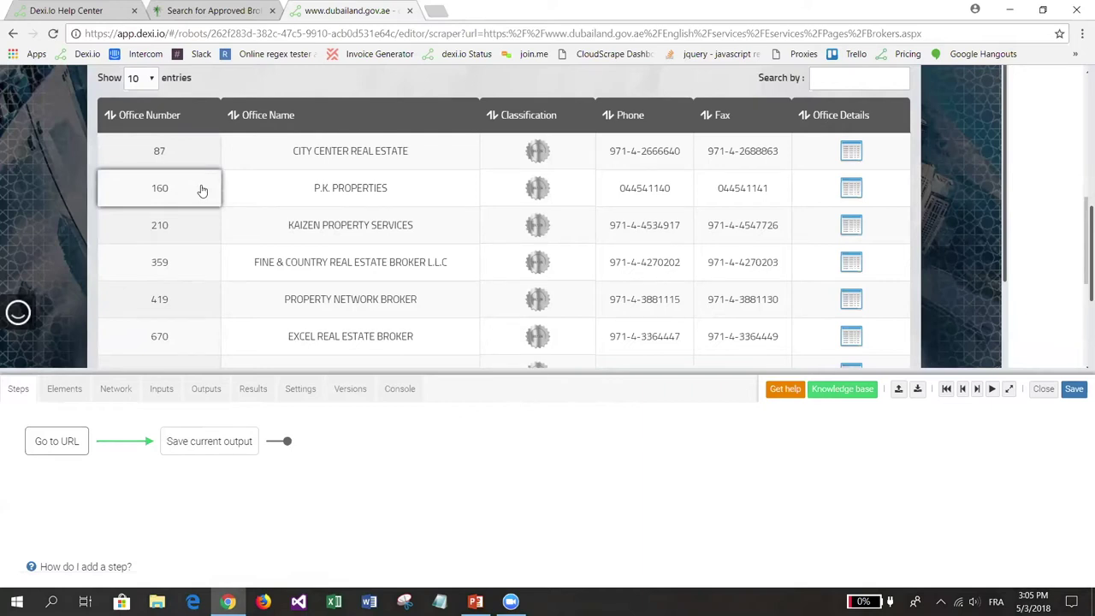
scroll(239, 199, up, 2)
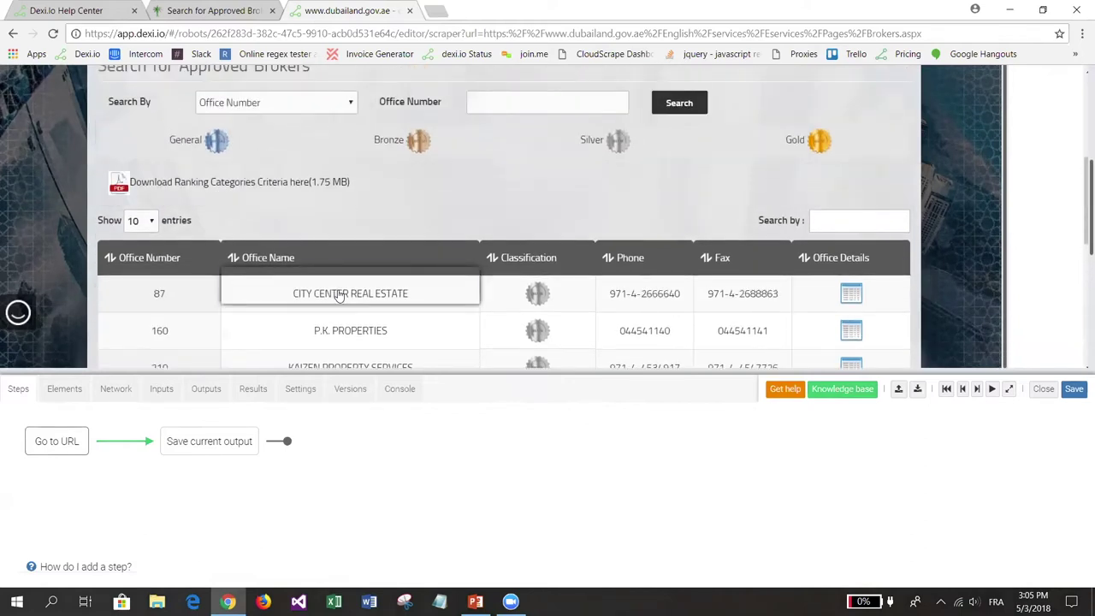
click(340, 296)
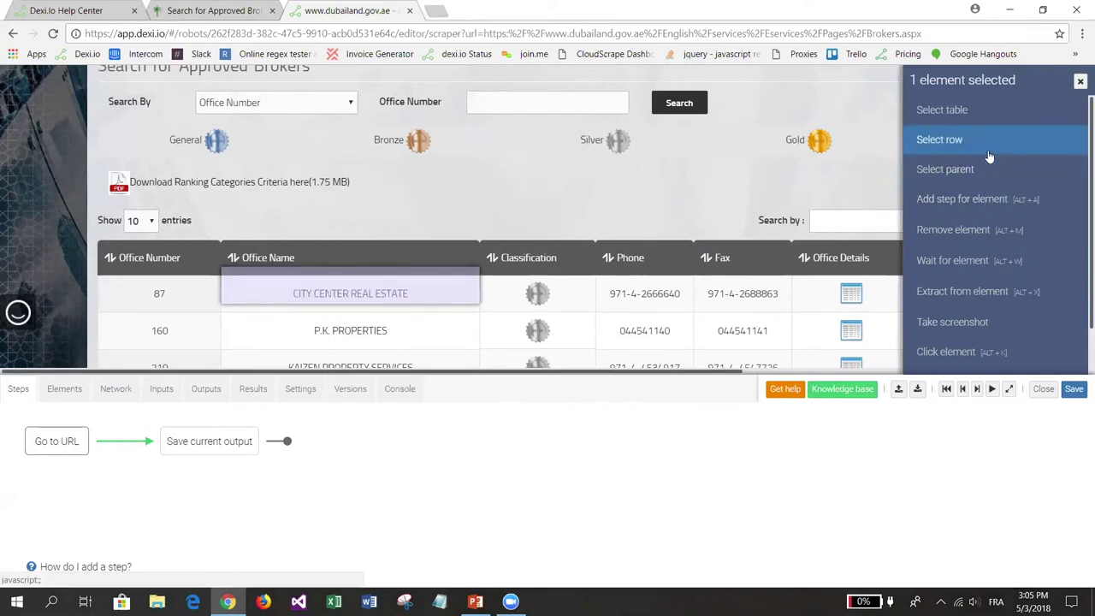
scroll(993, 180, down, 1)
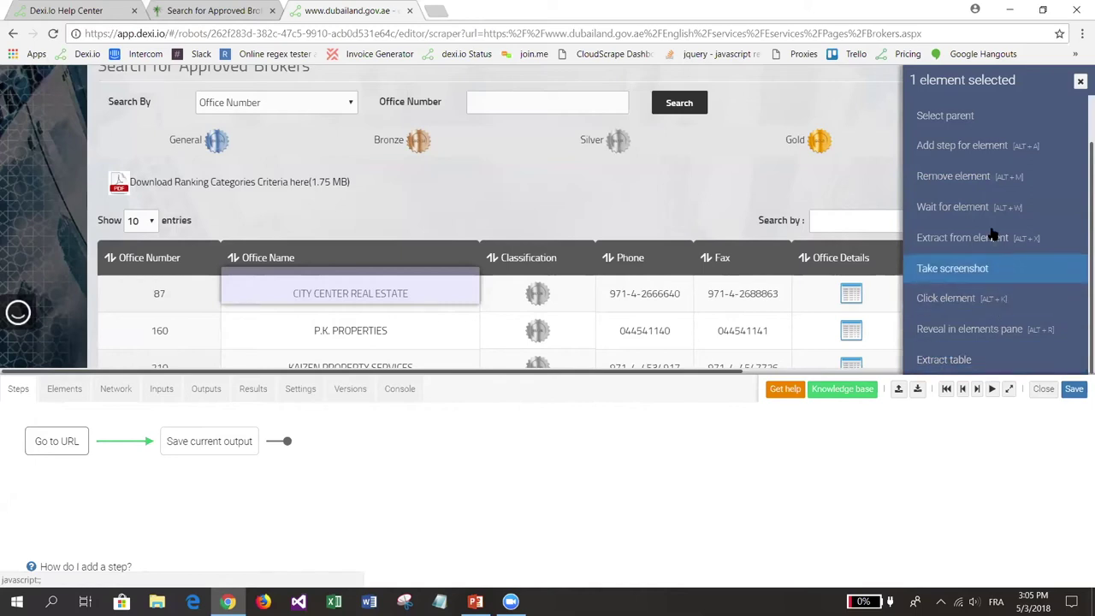
scroll(989, 188, up, 3)
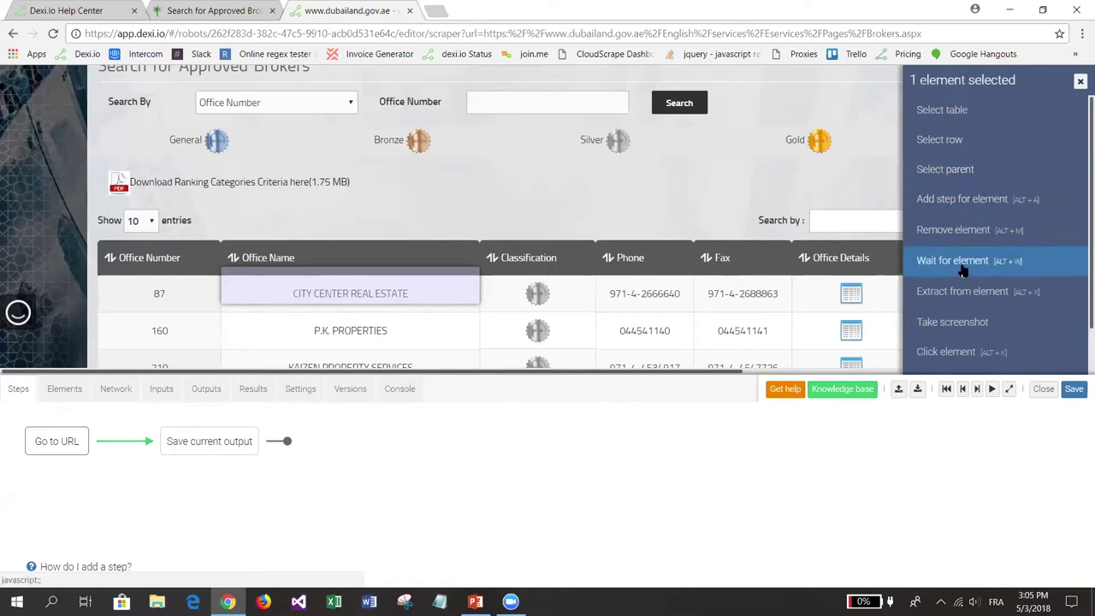
click(952, 205)
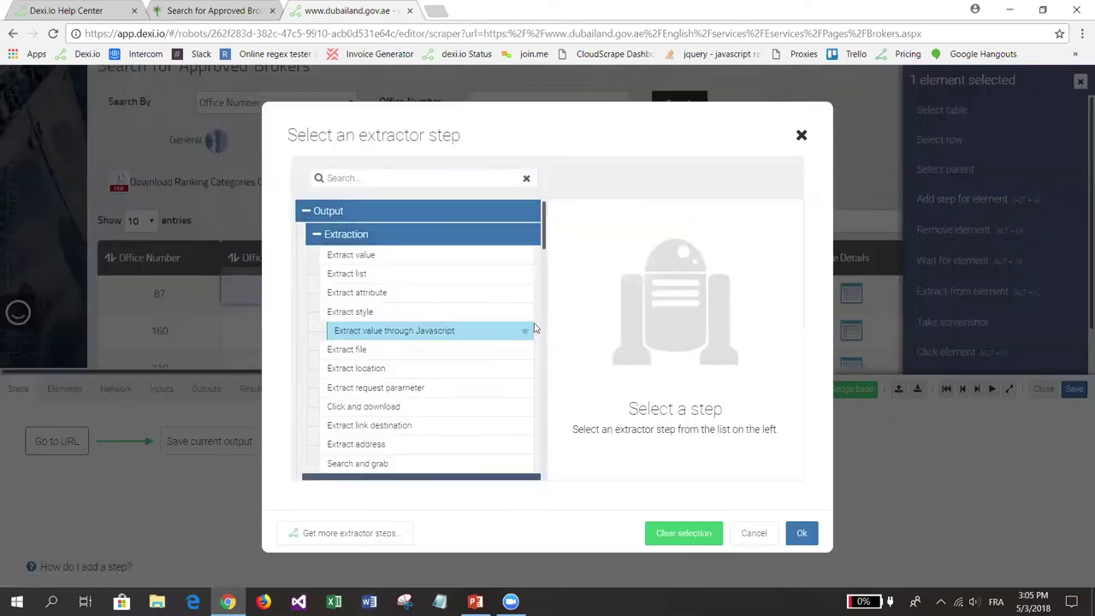
click(801, 136)
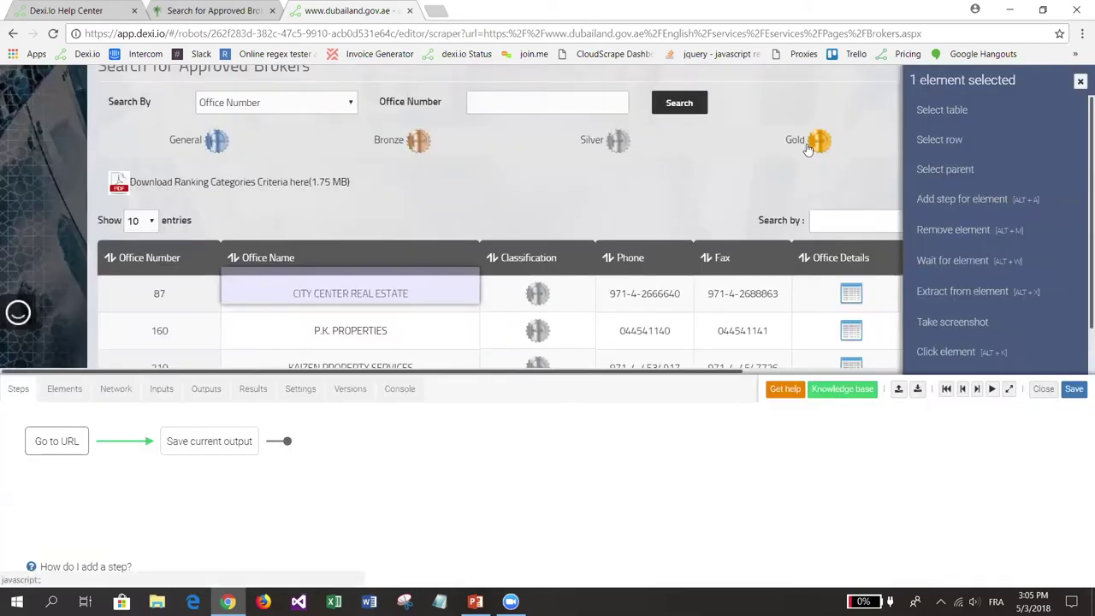
click(953, 260)
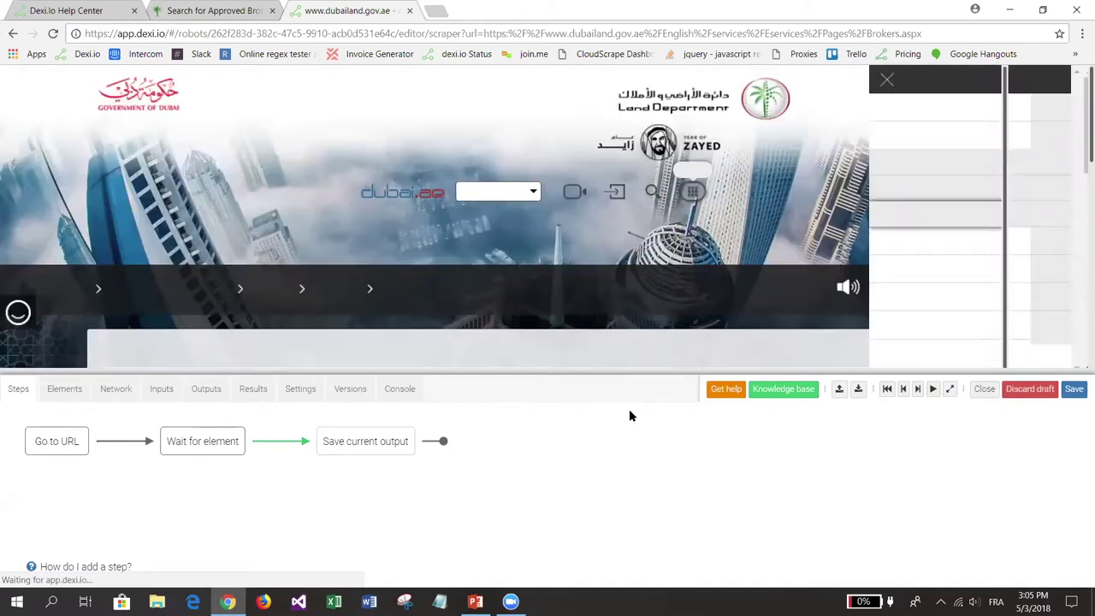
Browse the extractor step types offered before Save current output, and read the Extract value and Extract style descriptions.
mouse_move(351, 451)
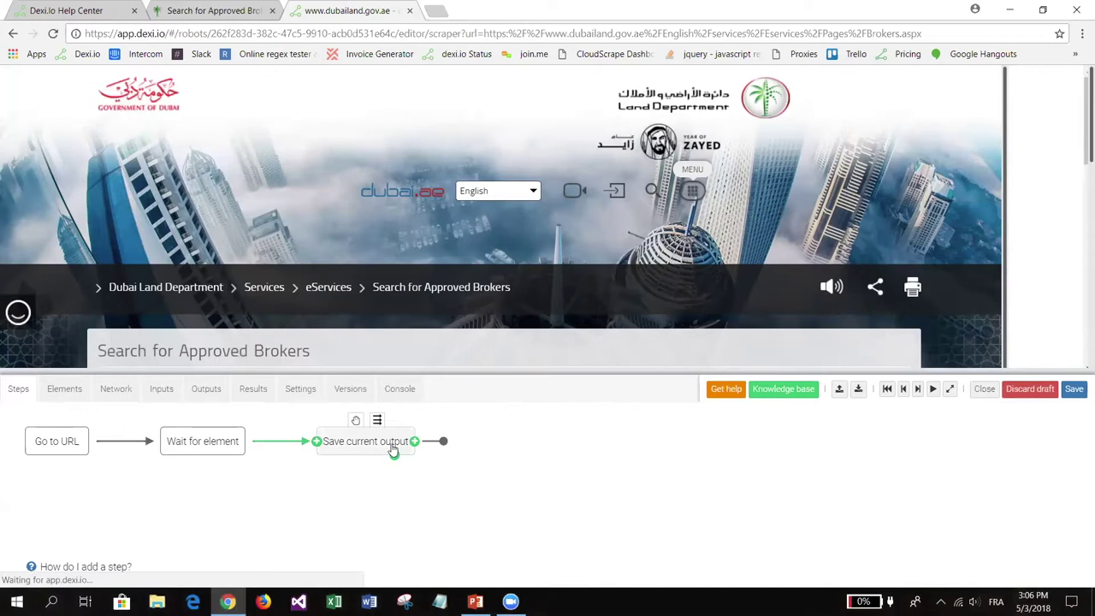
click(316, 442)
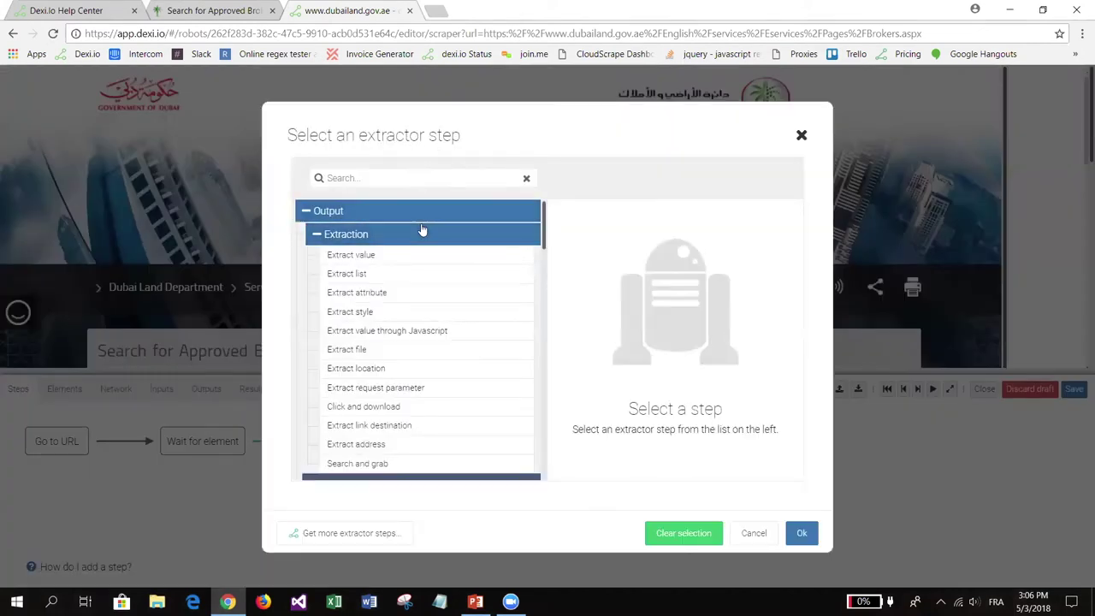
scroll(449, 304, down, 1)
scroll(449, 305, down, 2)
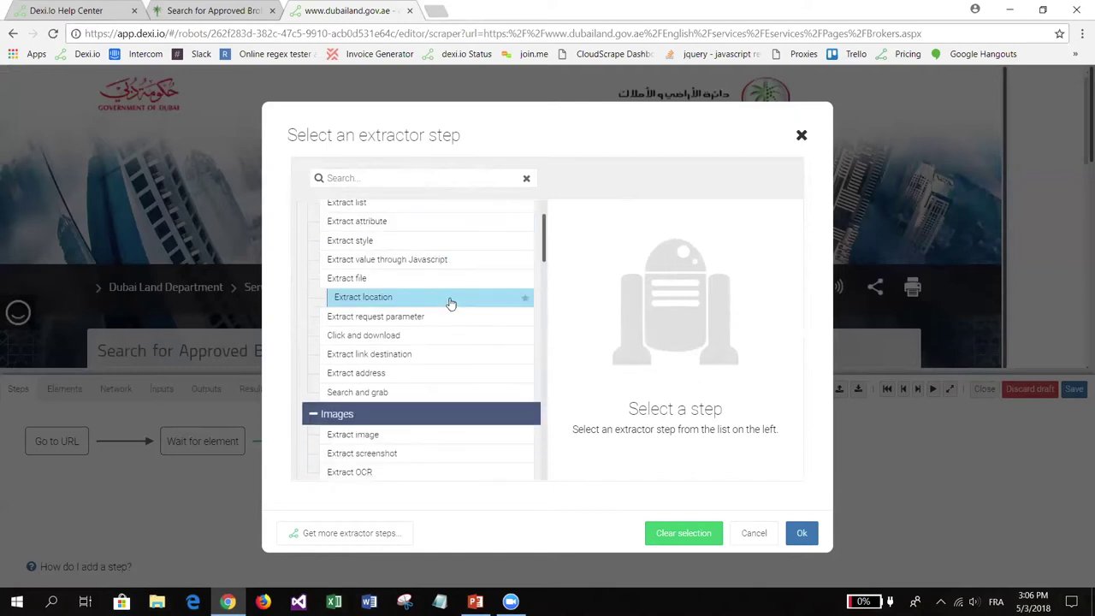
scroll(456, 310, down, 1)
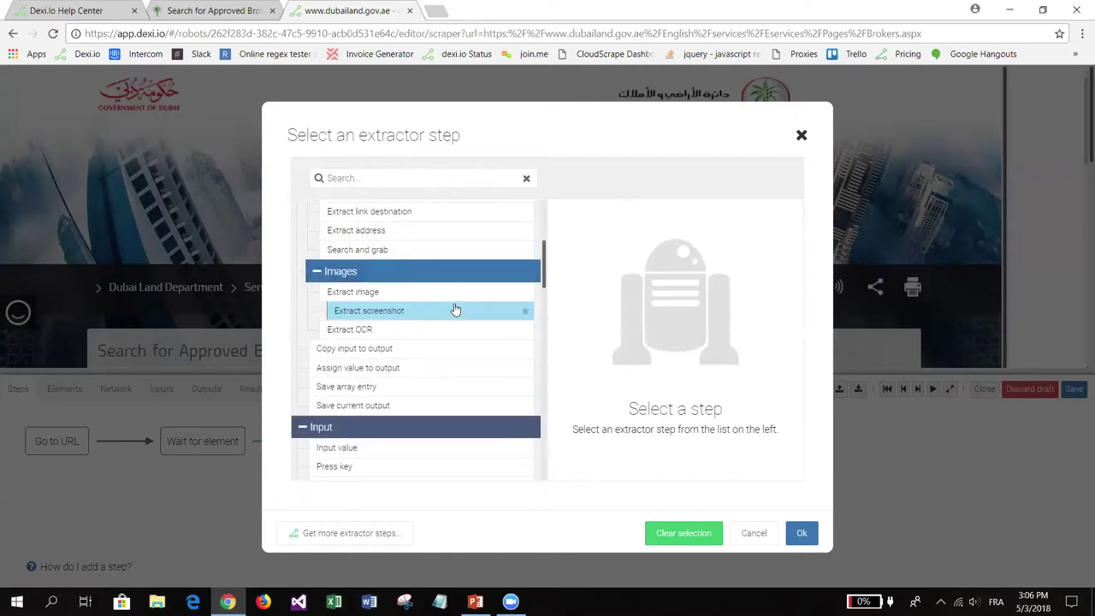
scroll(456, 309, down, 8)
scroll(456, 310, down, 10)
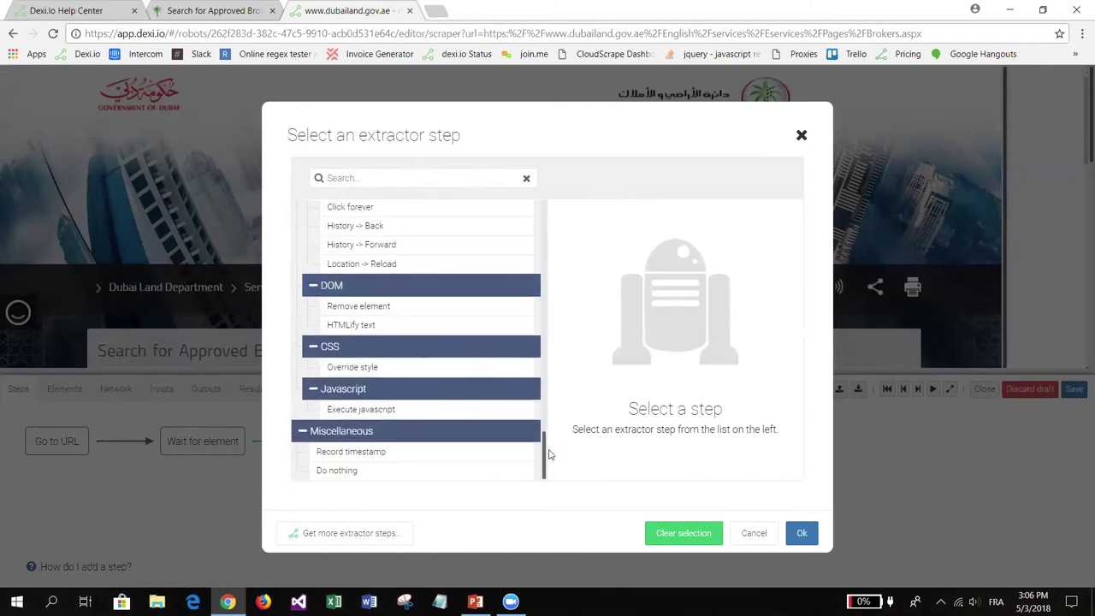
drag(544, 458, 553, 215)
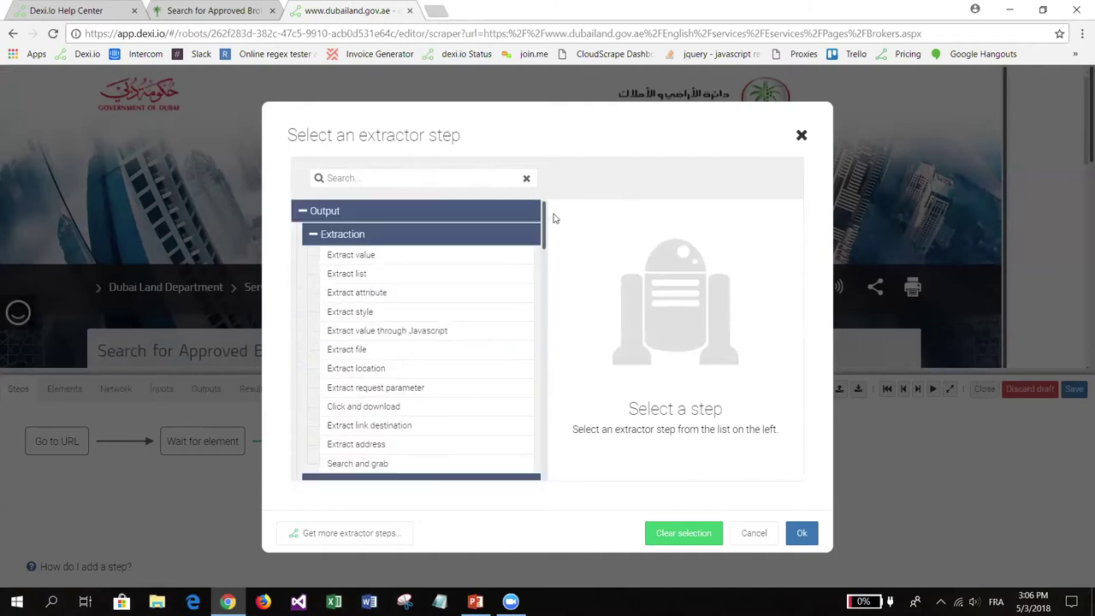
click(391, 255)
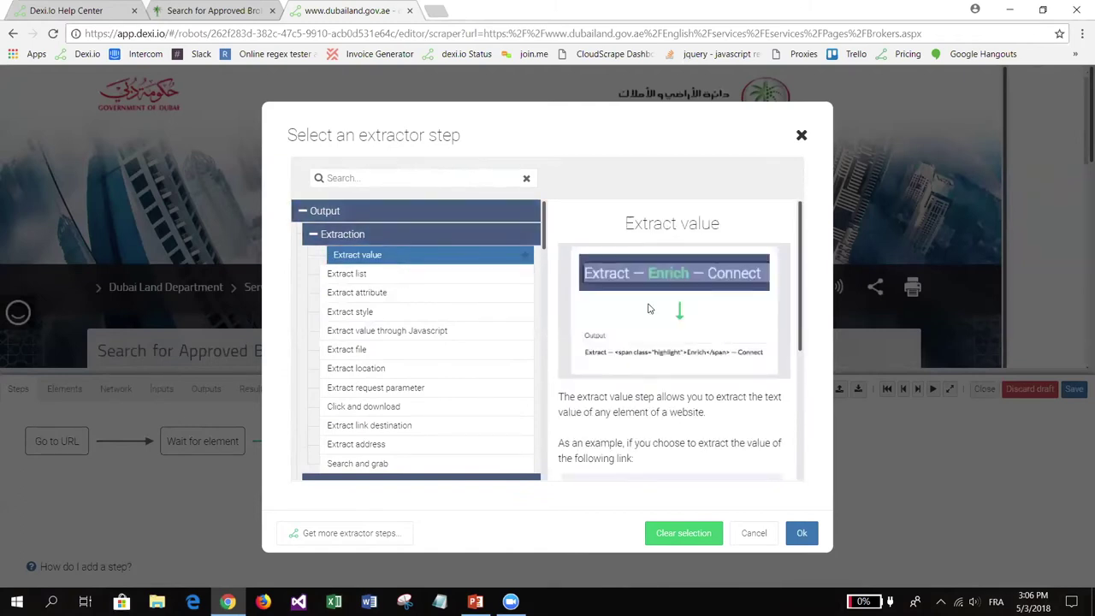
scroll(648, 309, down, 3)
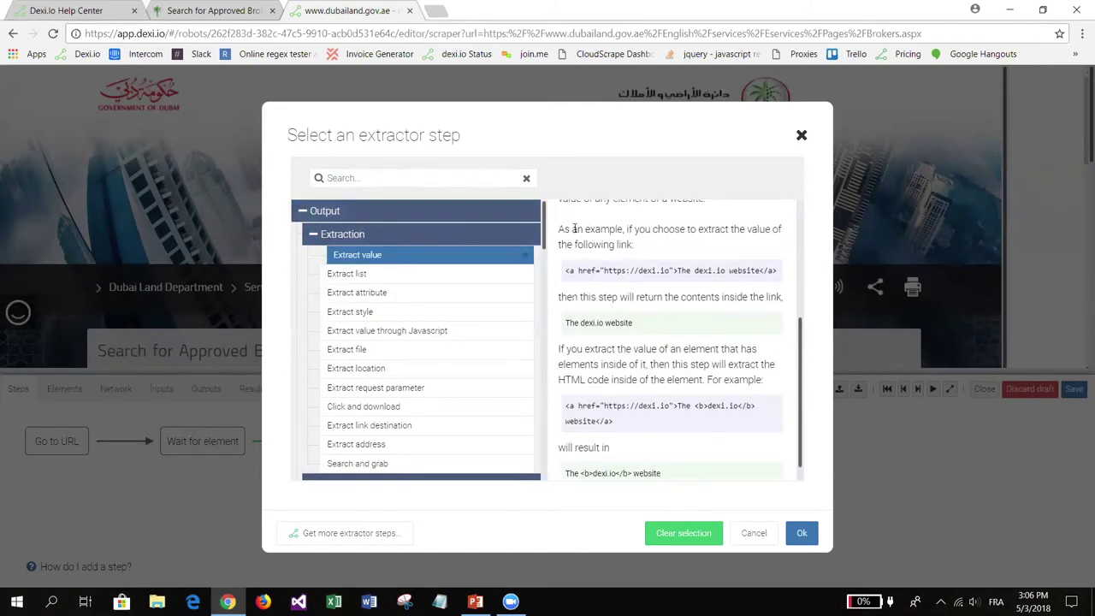
drag(573, 229, 690, 350)
click(690, 350)
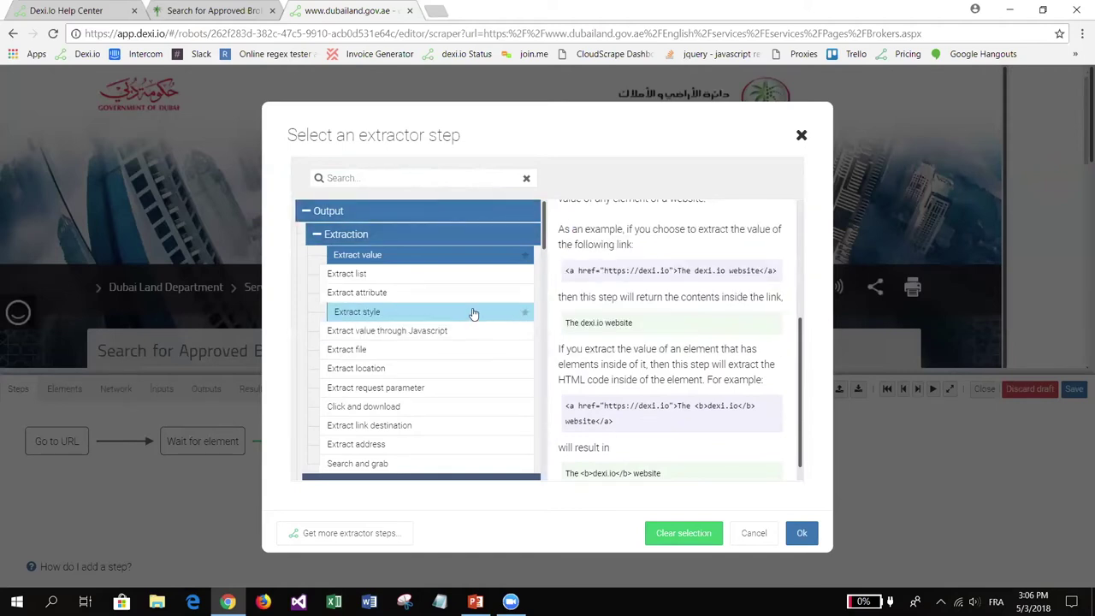
click(417, 313)
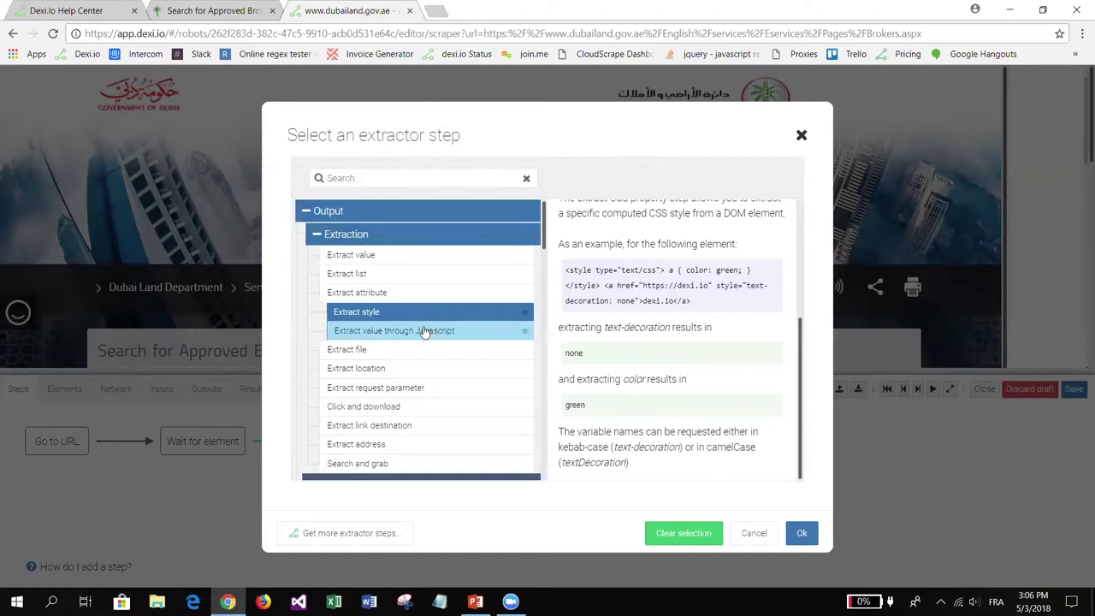
Insert an Extract value step before the Save current output step, without choosing an output field.
click(380, 261)
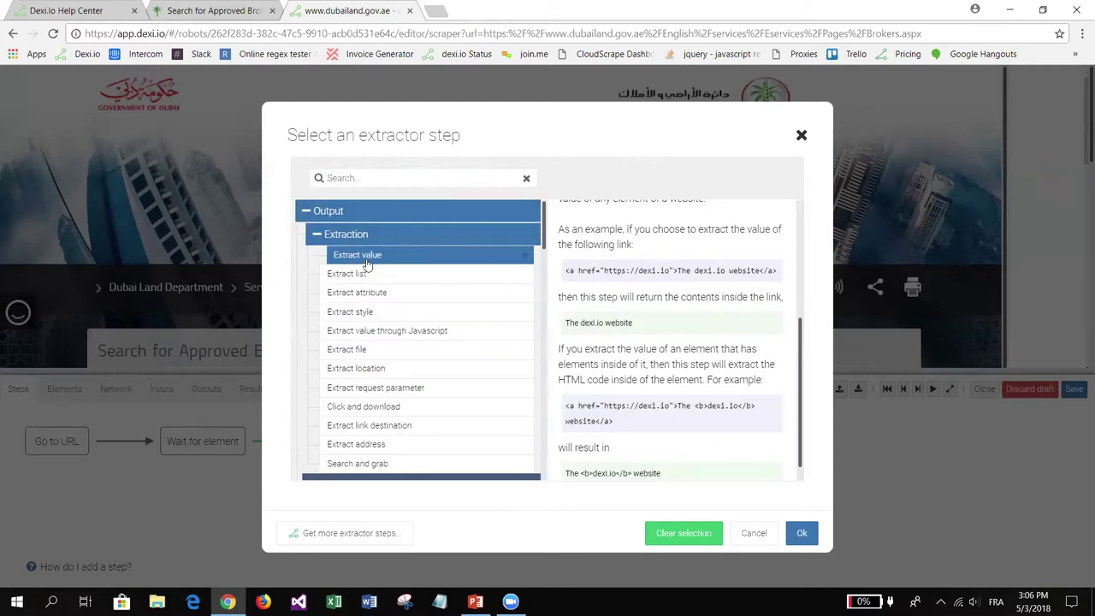
click(801, 534)
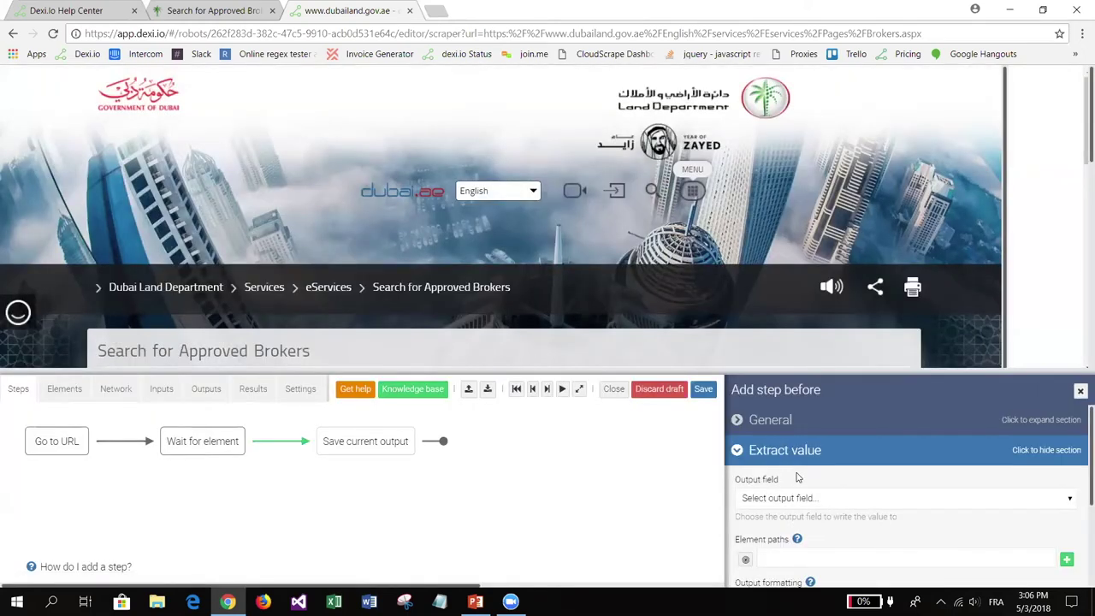
scroll(798, 501, down, 3)
click(746, 569)
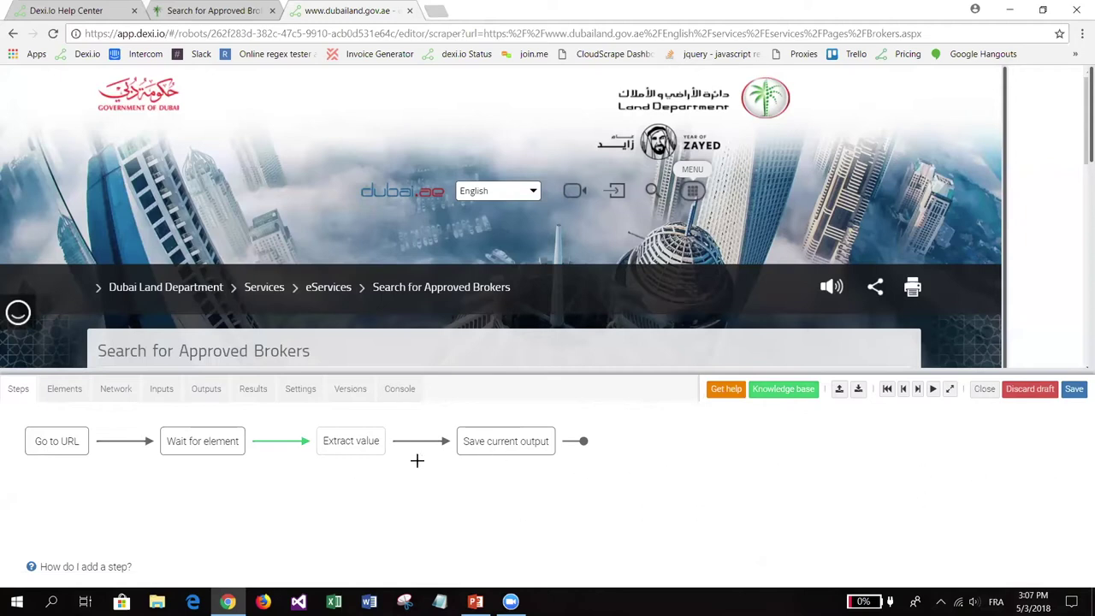
Add an Input value step with default options after the Extract value step, and save the robot.
mouse_move(361, 448)
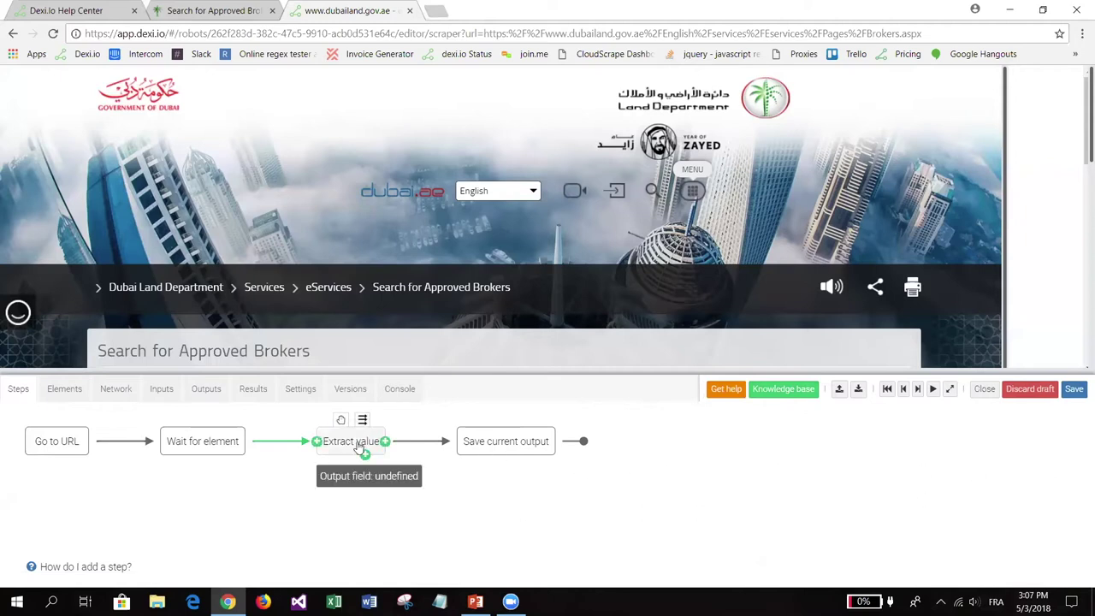
click(361, 448)
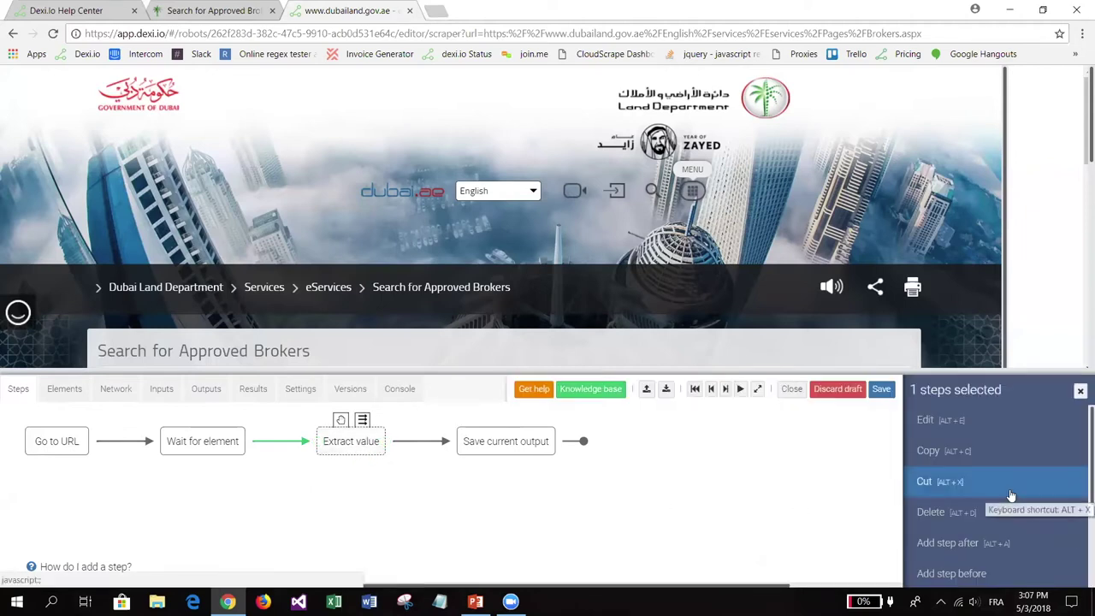
scroll(1004, 494, down, 1)
scroll(1004, 494, down, 2)
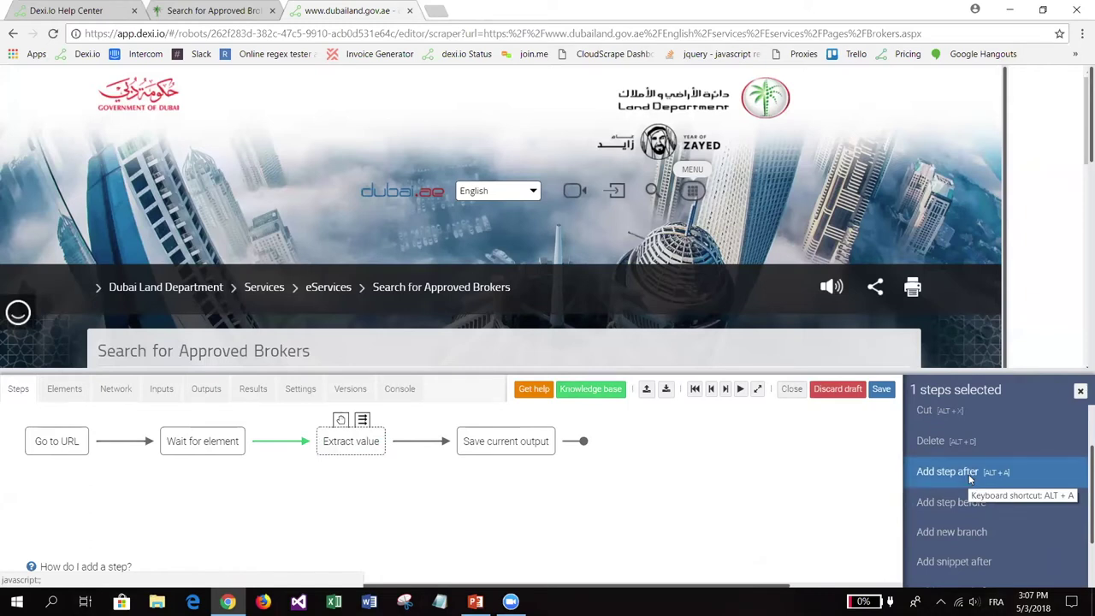
click(970, 480)
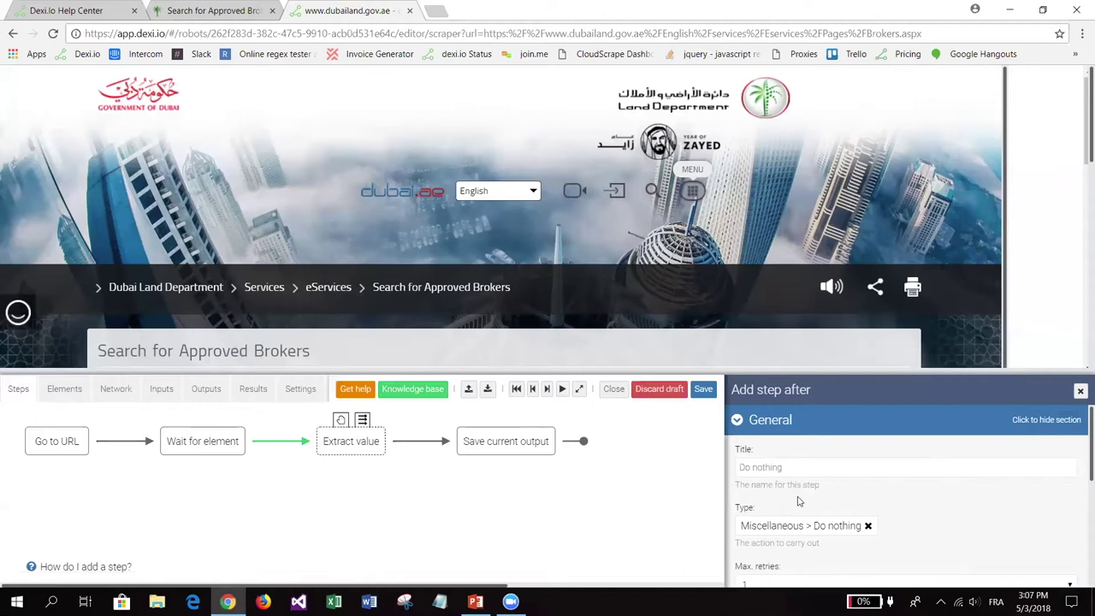
scroll(799, 502, down, 1)
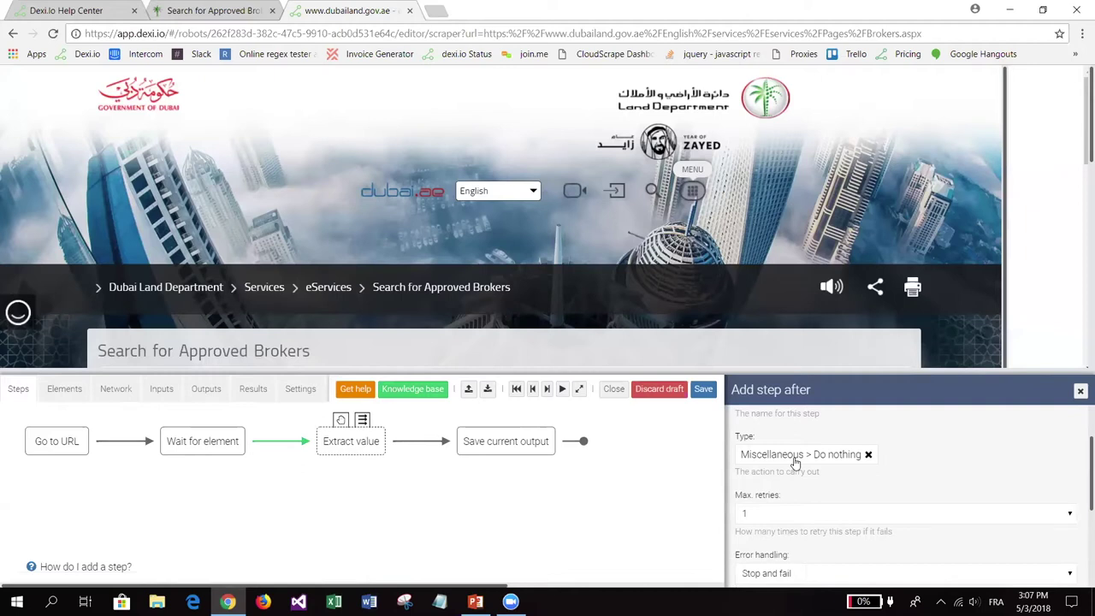
click(795, 458)
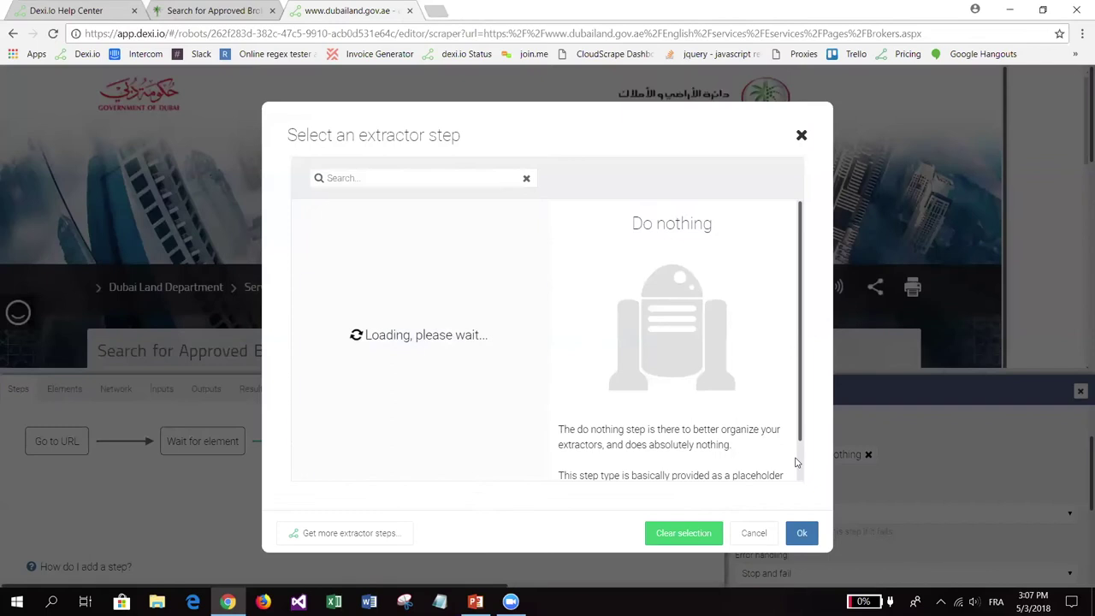
scroll(443, 353, up, 3)
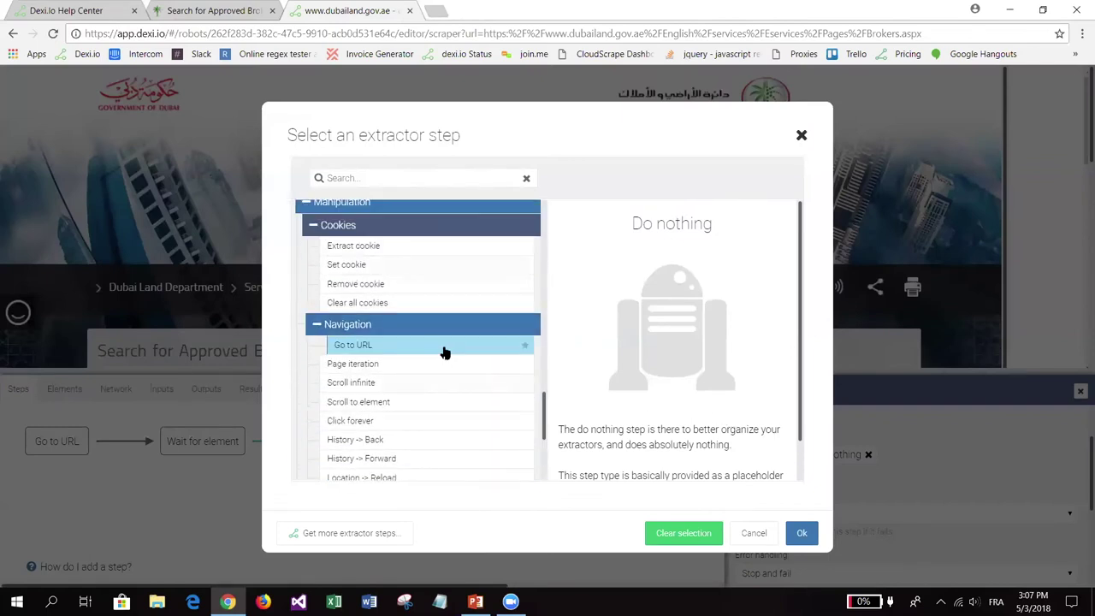
scroll(443, 352, up, 5)
scroll(445, 342, up, 6)
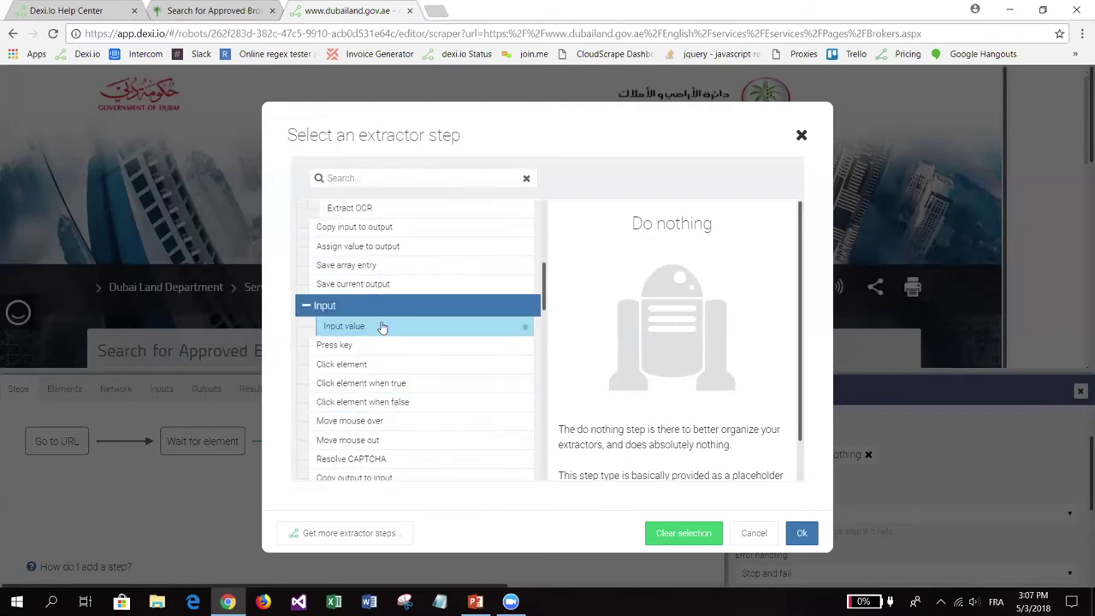
click(382, 328)
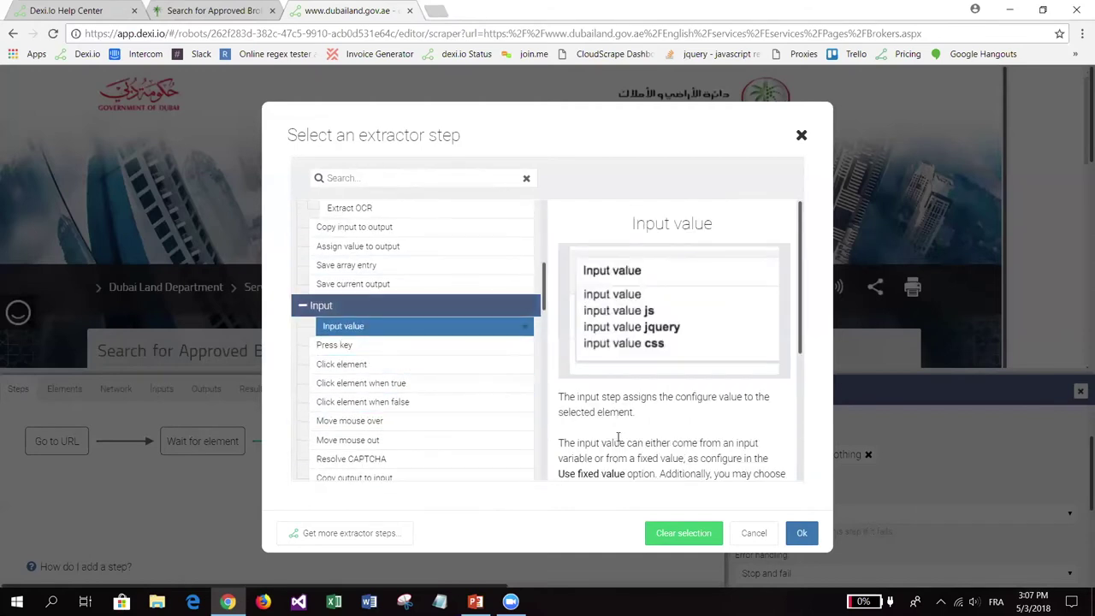
click(799, 534)
scroll(753, 548, down, 5)
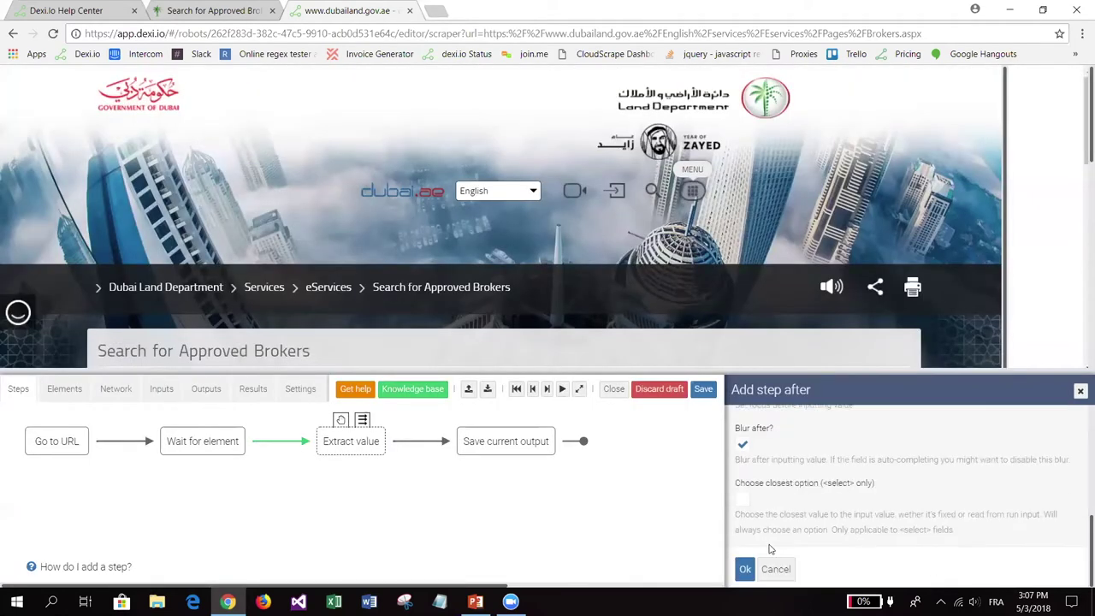
click(746, 570)
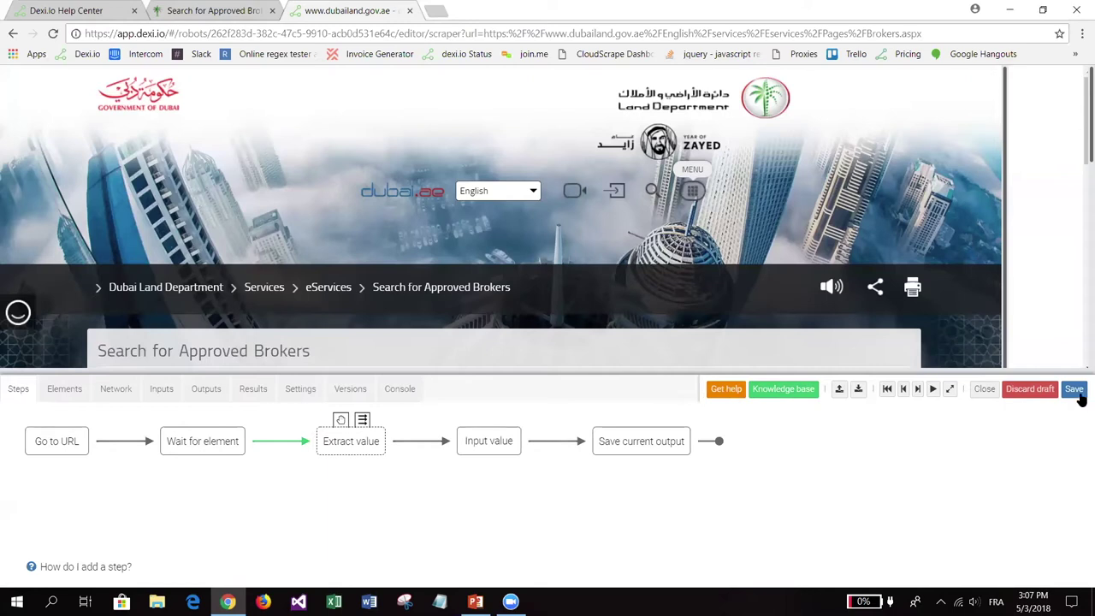
click(1076, 392)
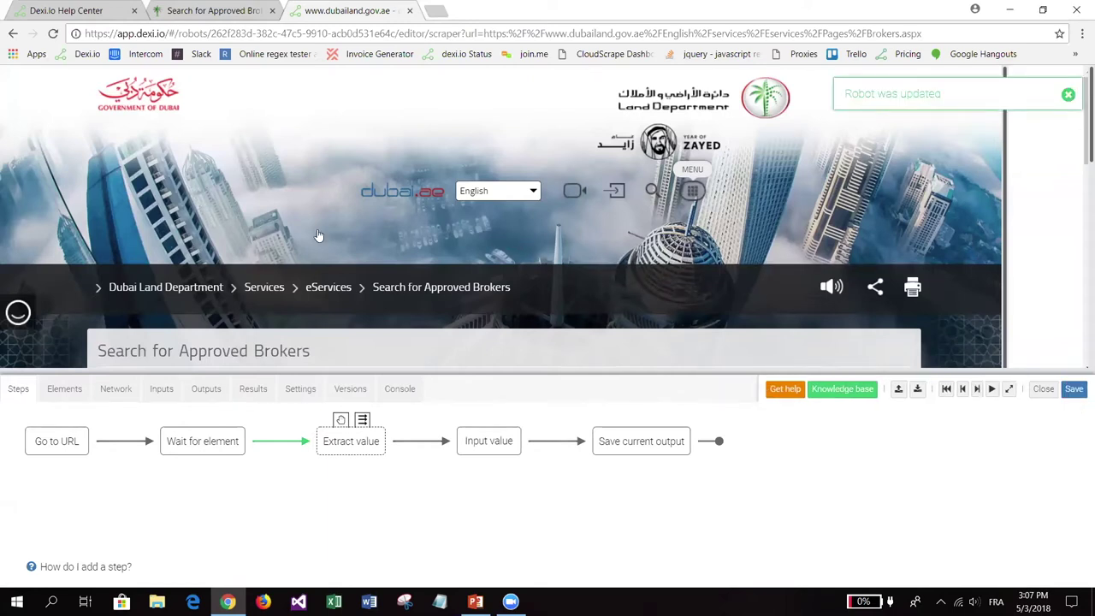
scroll(1045, 183, down, 4)
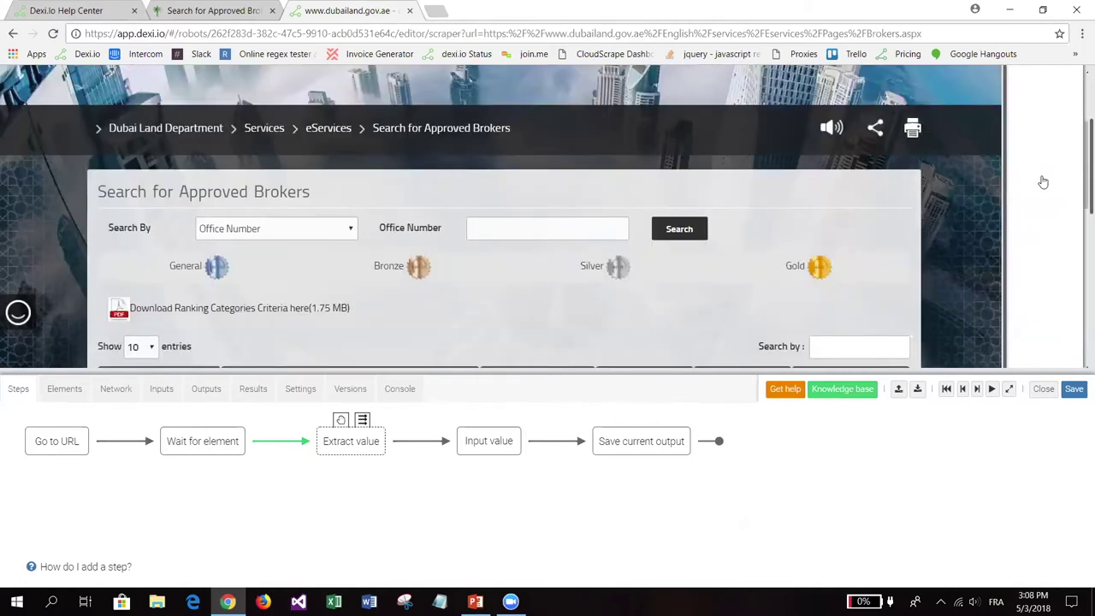
click(558, 220)
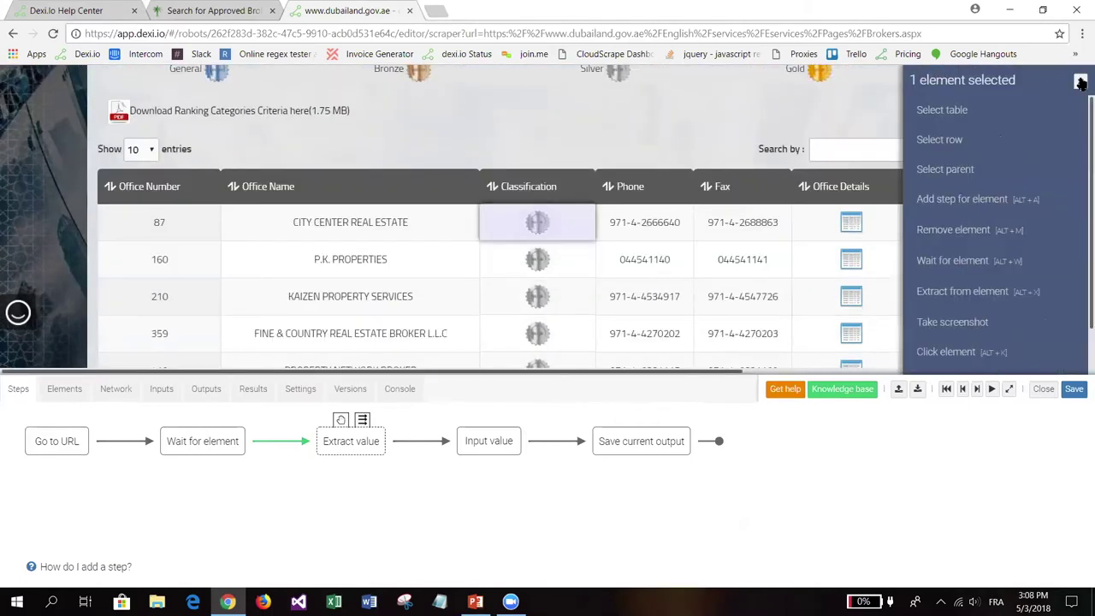
click(1081, 80)
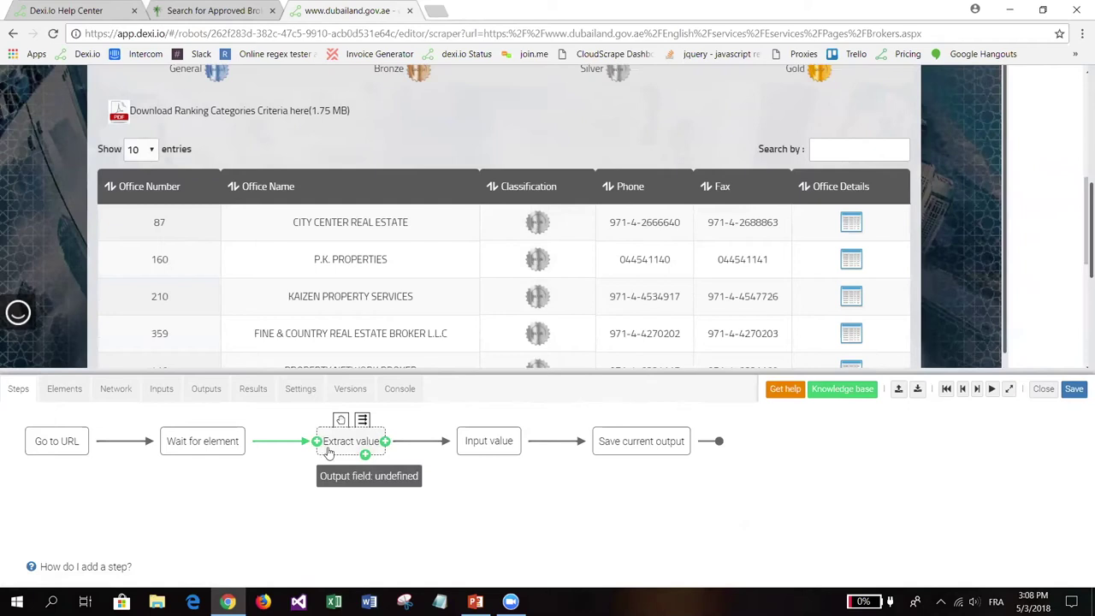
click(494, 449)
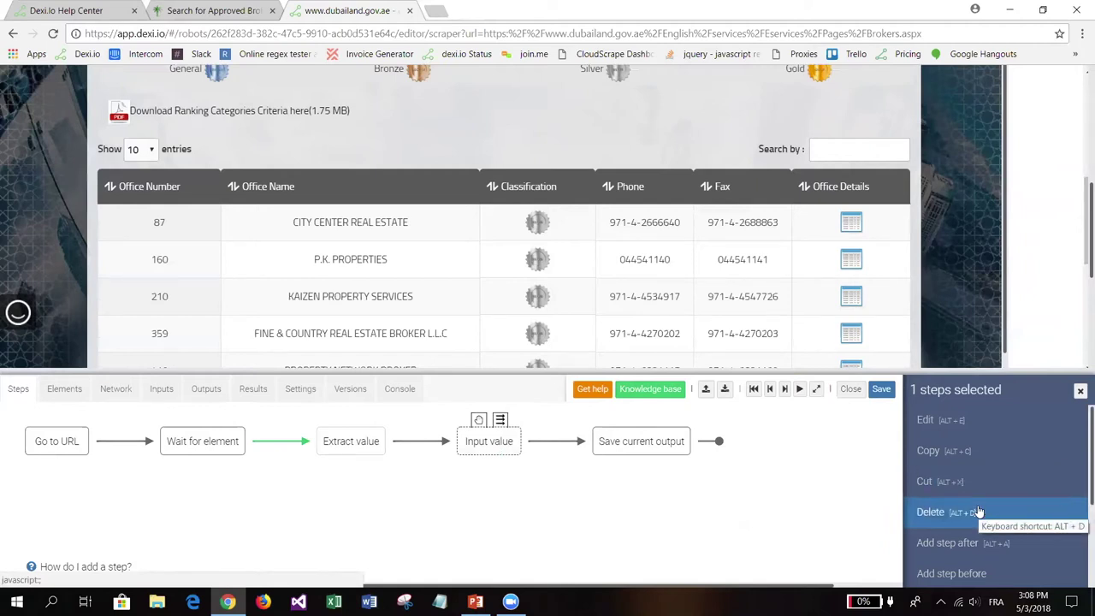
click(1080, 393)
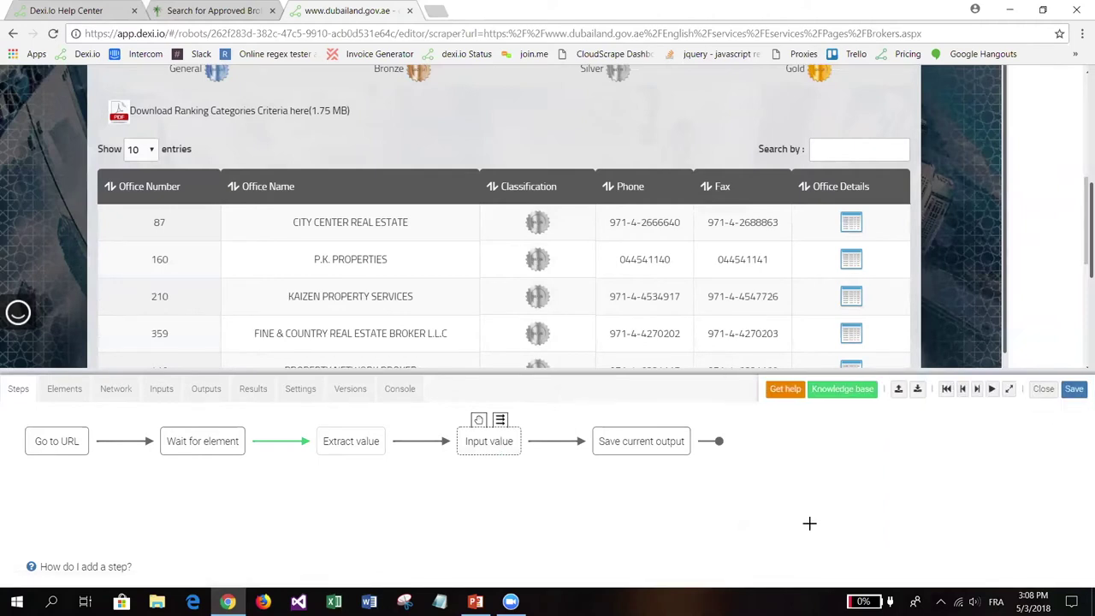
Copy the Extract value step and paste the copy after the Save current output step.
mouse_move(351, 445)
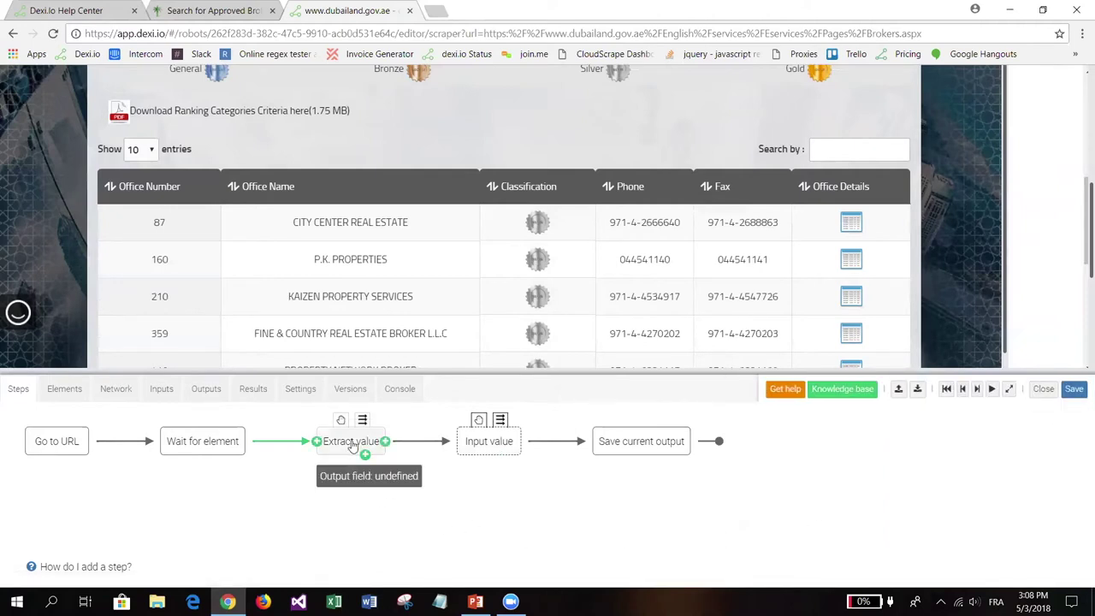
click(351, 443)
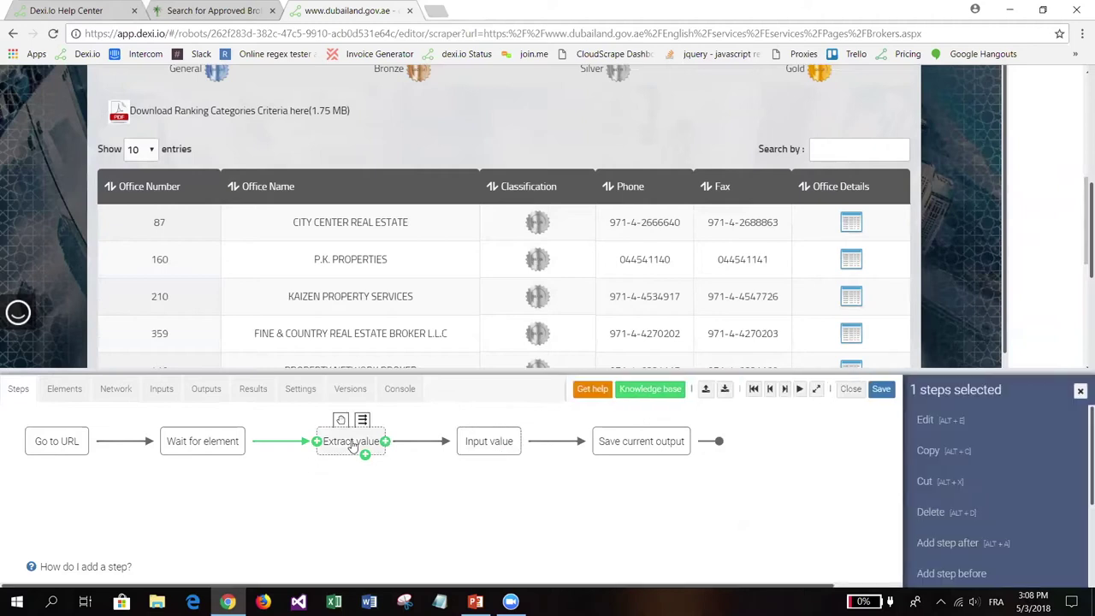
click(944, 453)
mouse_move(502, 452)
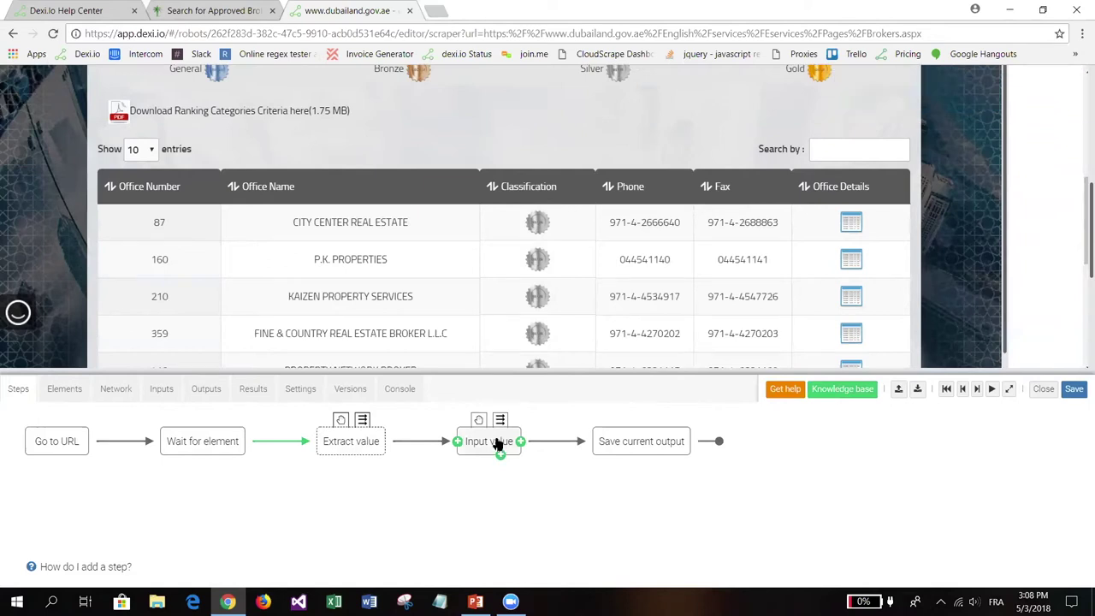
click(644, 452)
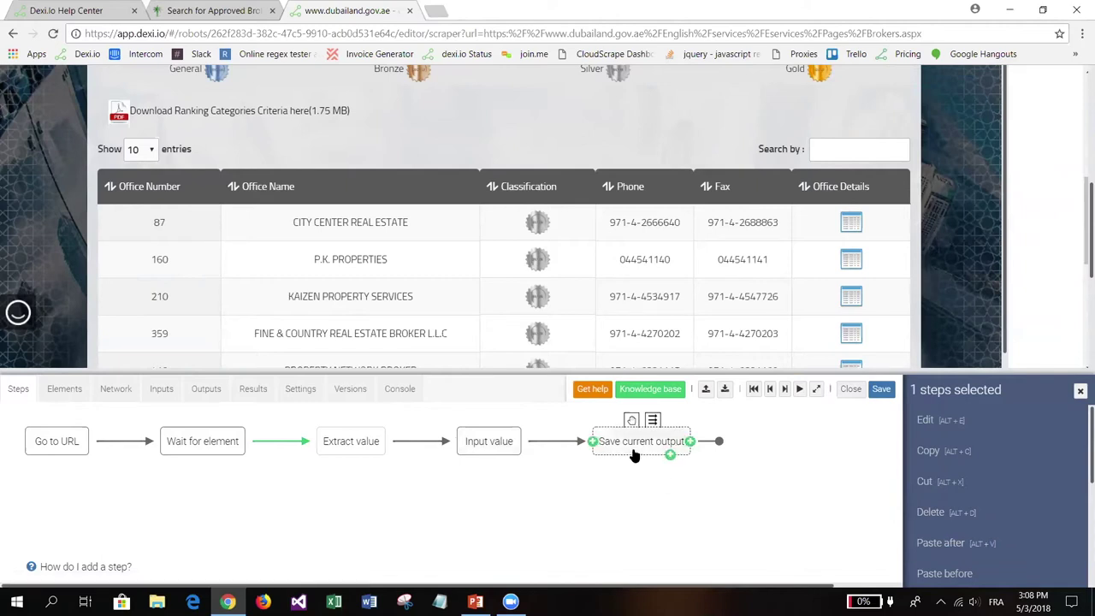
click(945, 552)
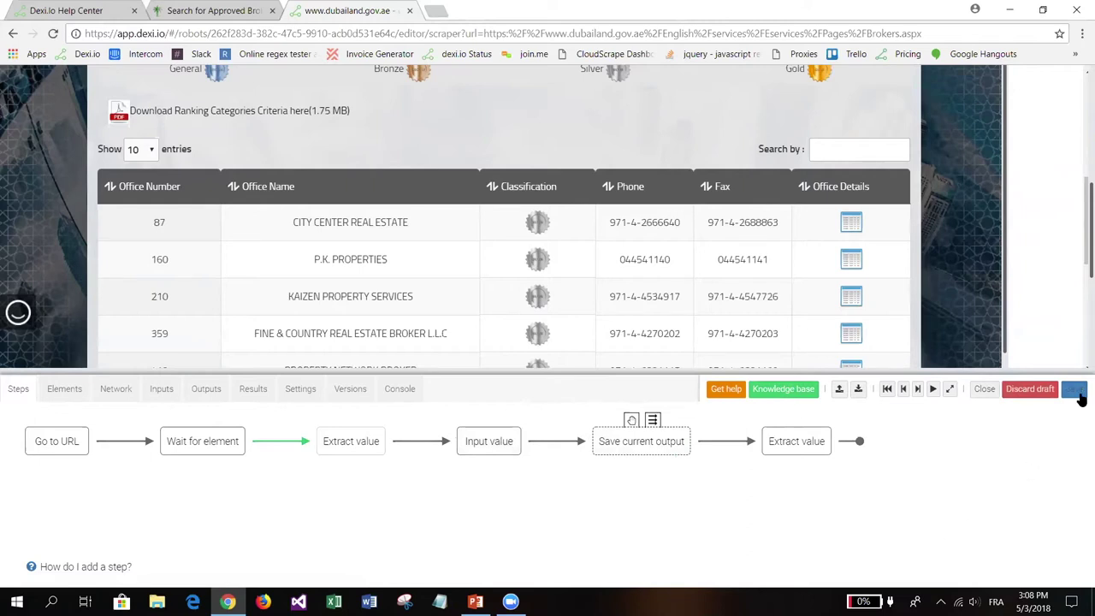
Cut the Extract value step at the end of the flow and paste it before the Input value step.
click(795, 452)
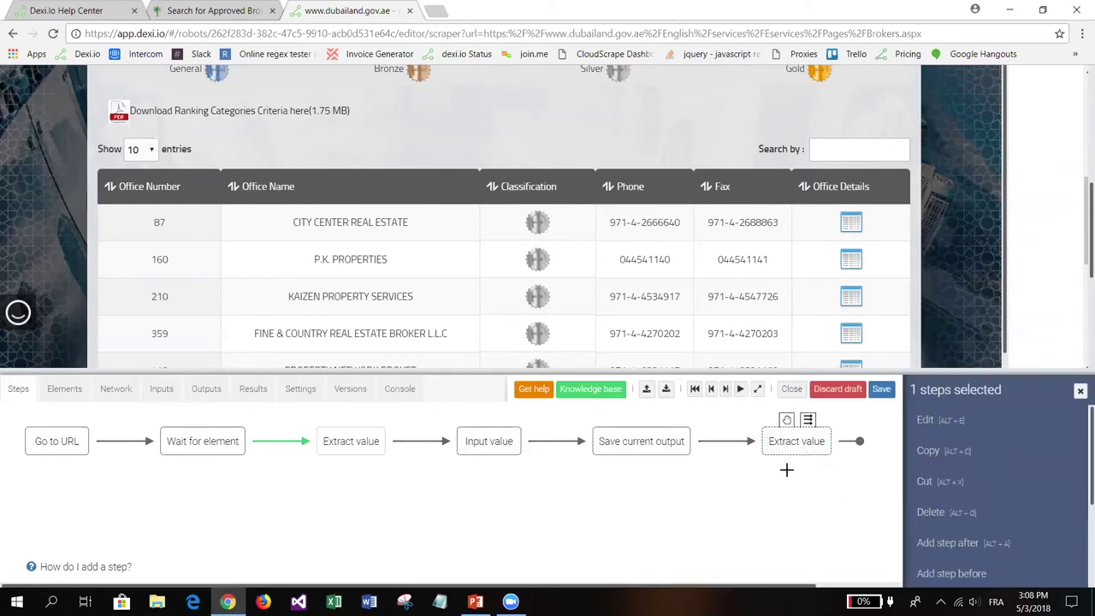
click(955, 481)
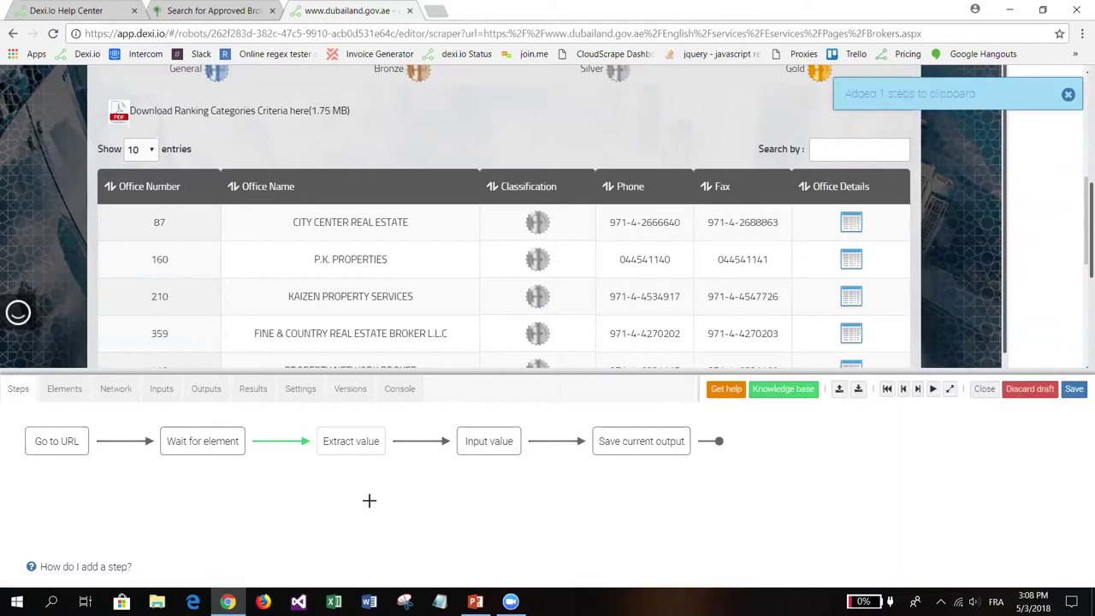
mouse_move(484, 449)
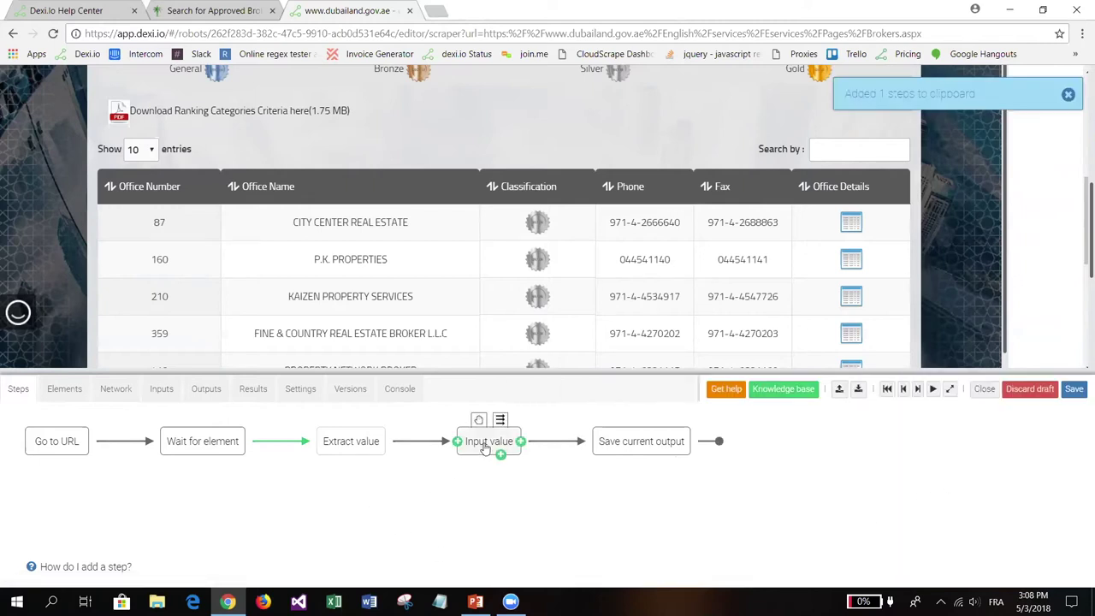
click(485, 449)
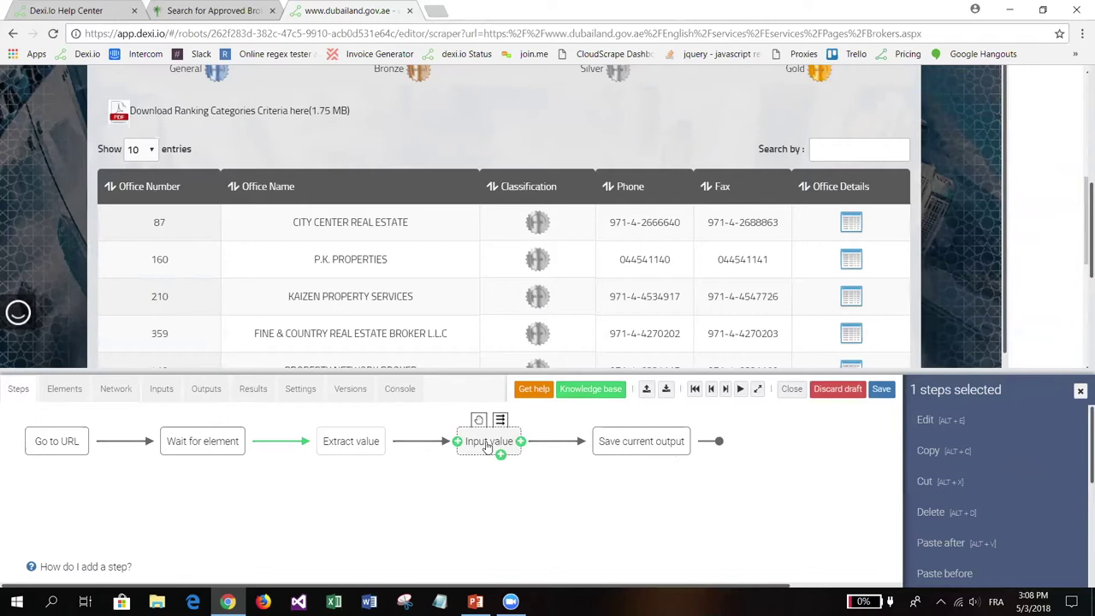
click(944, 573)
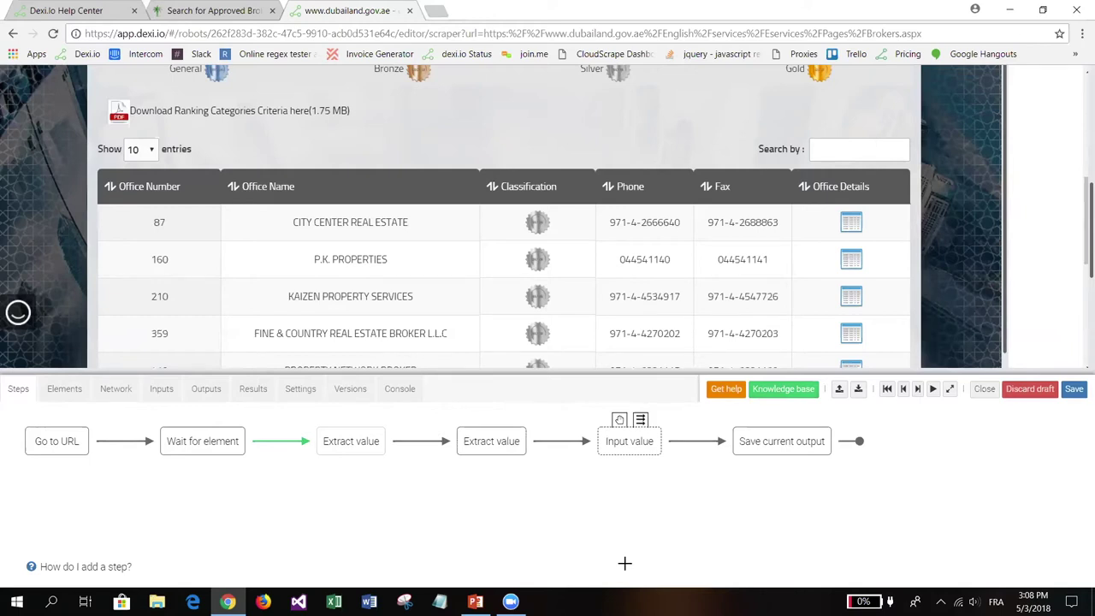
Delete the Input value step and both Extract value steps from the flow.
click(500, 450)
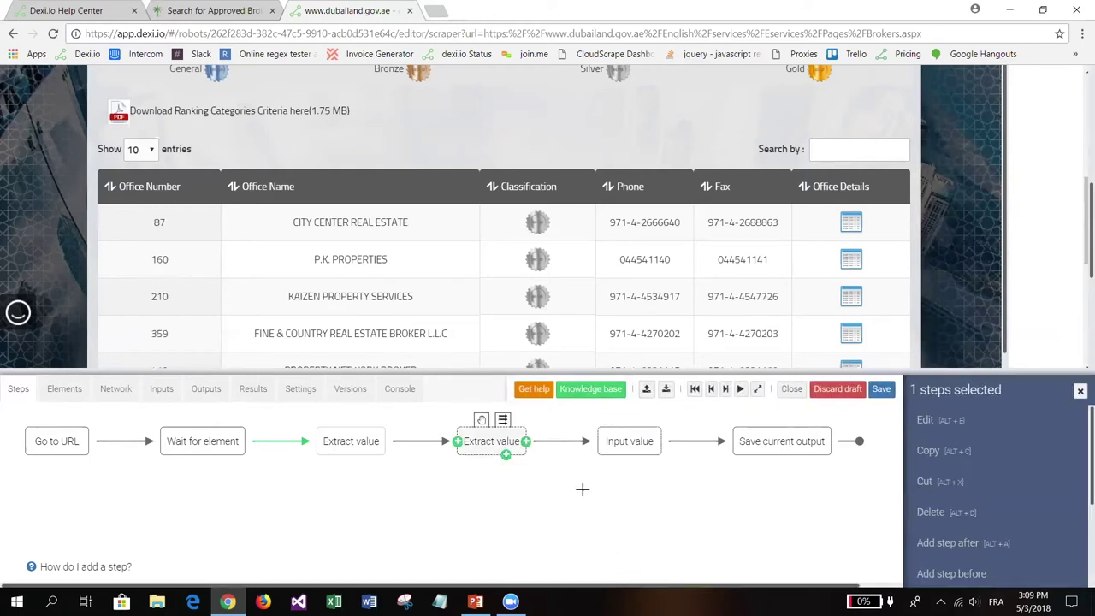
click(941, 513)
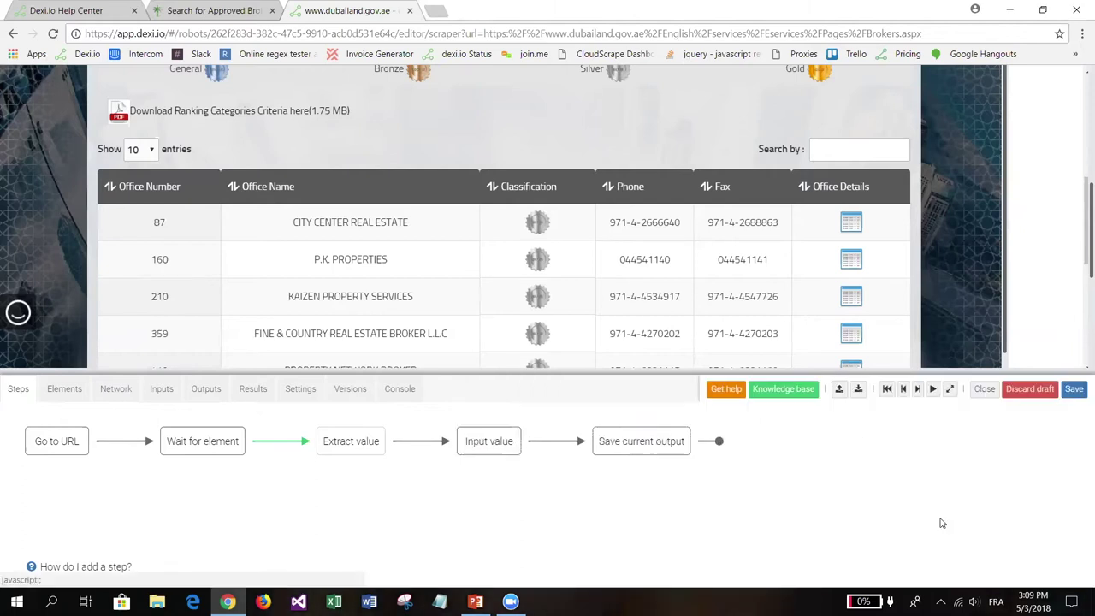
click(503, 451)
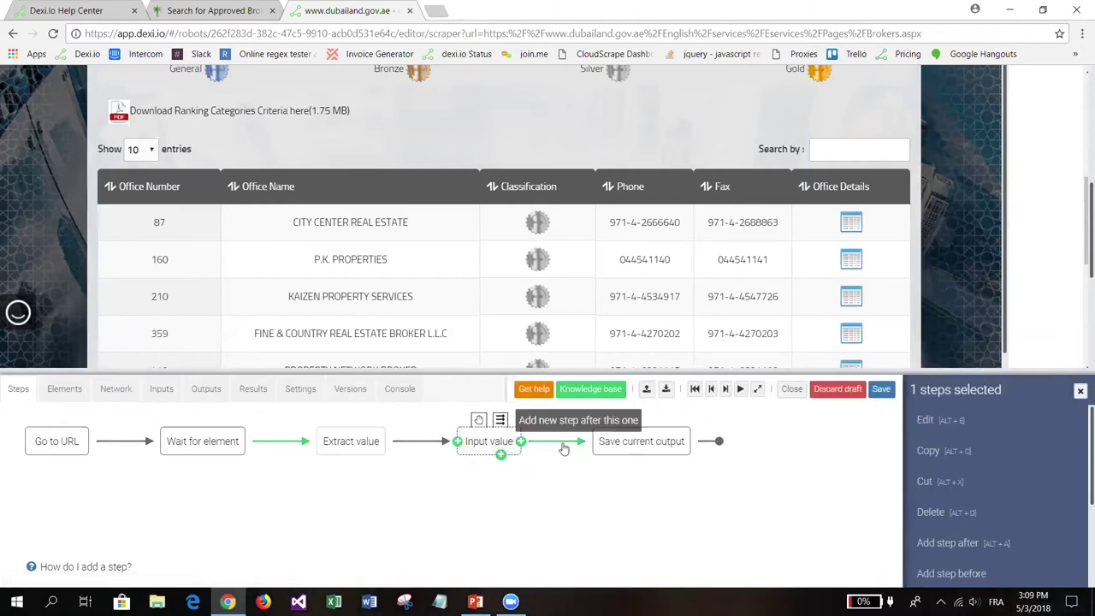
click(927, 511)
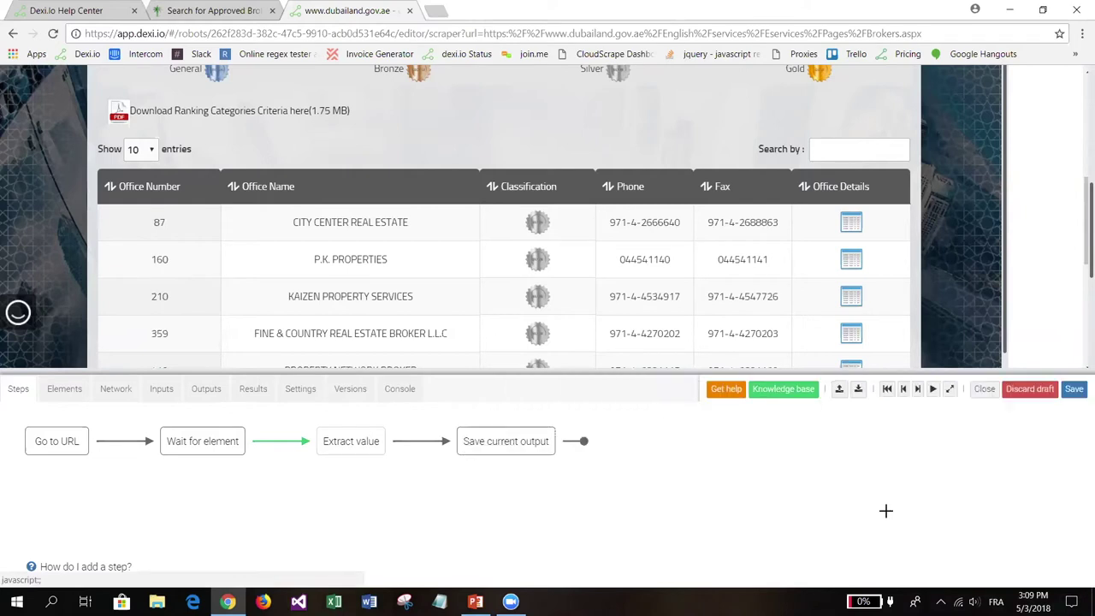
click(344, 442)
click(924, 512)
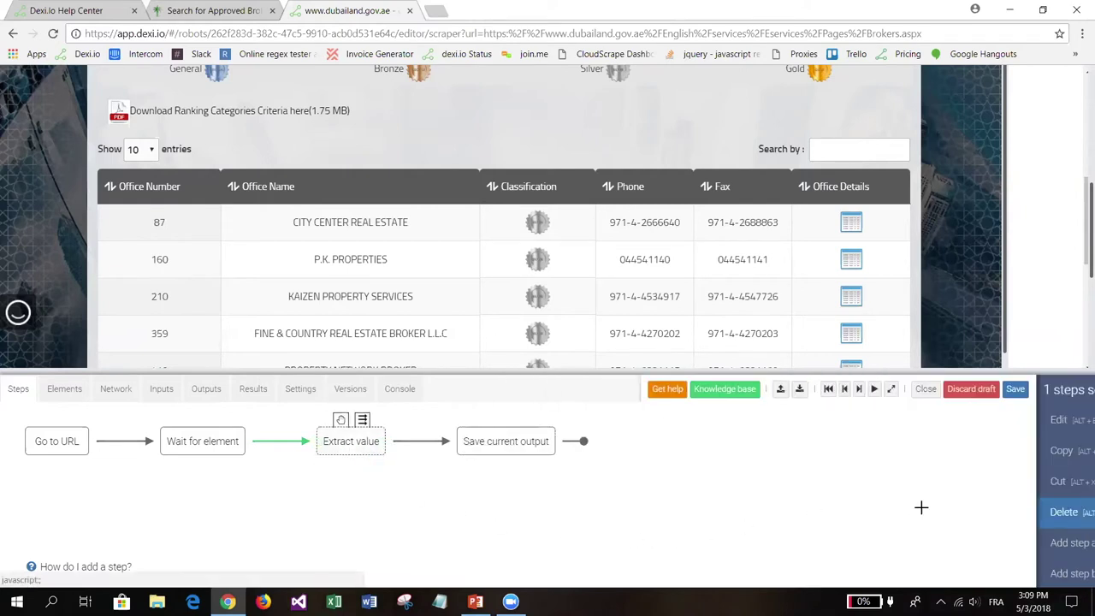
Delete the Wait for element step between Go to URL and Save current output.
click(552, 183)
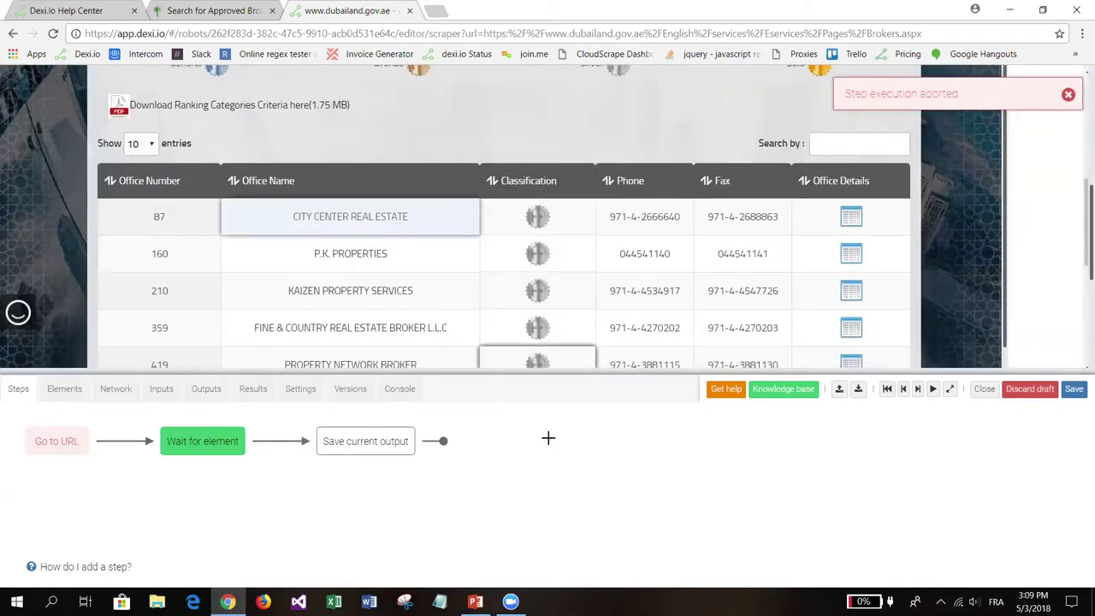
click(192, 441)
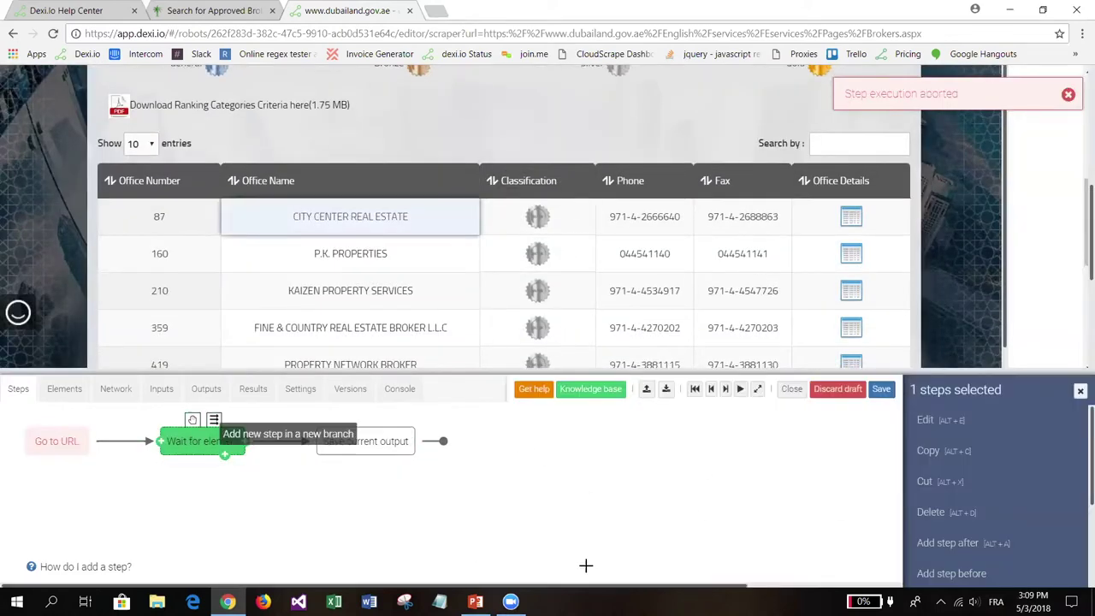
click(962, 508)
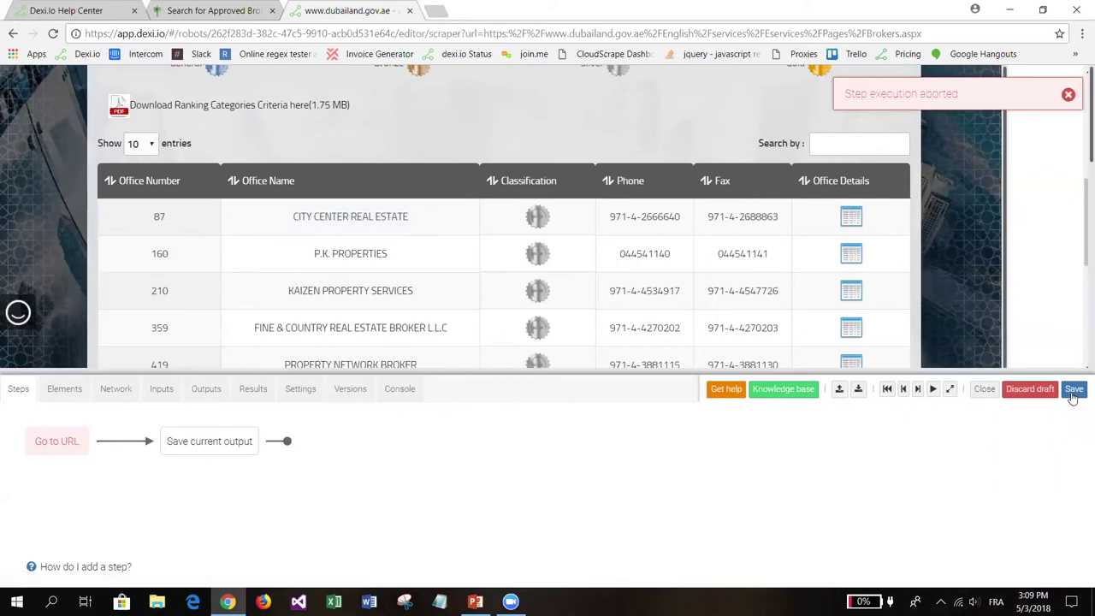
Save the robot and restart its editor session by closing and reopening the robot.
click(1074, 389)
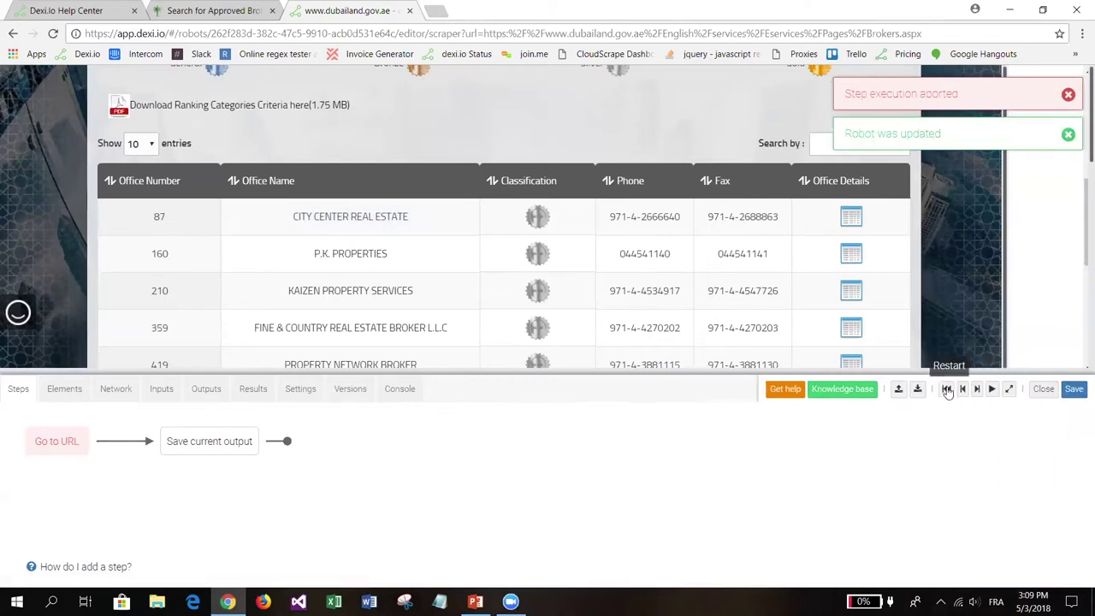
click(948, 393)
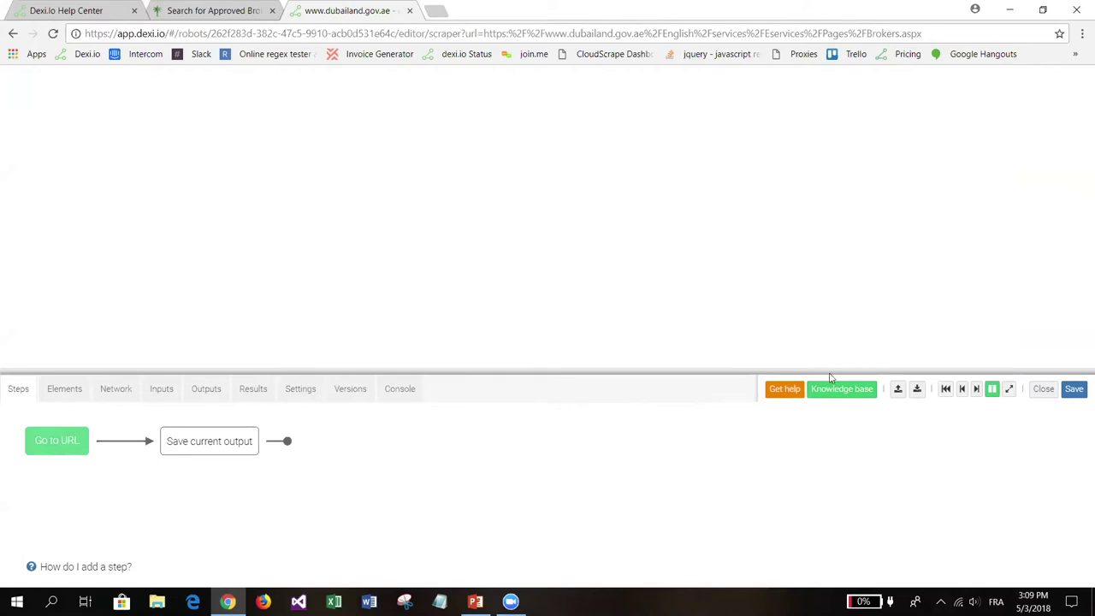
click(1047, 392)
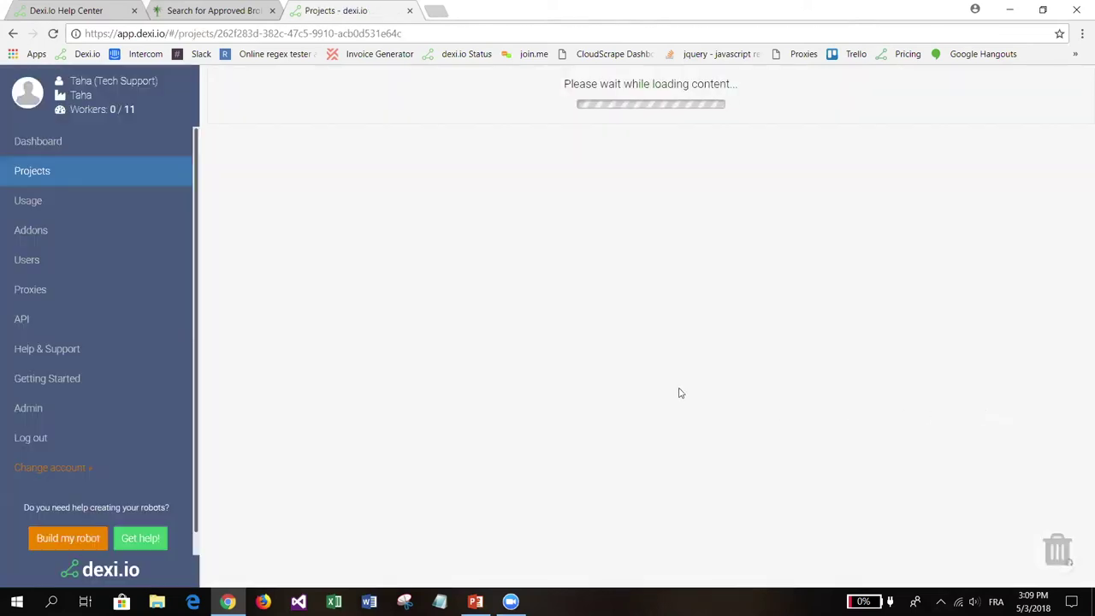
click(896, 471)
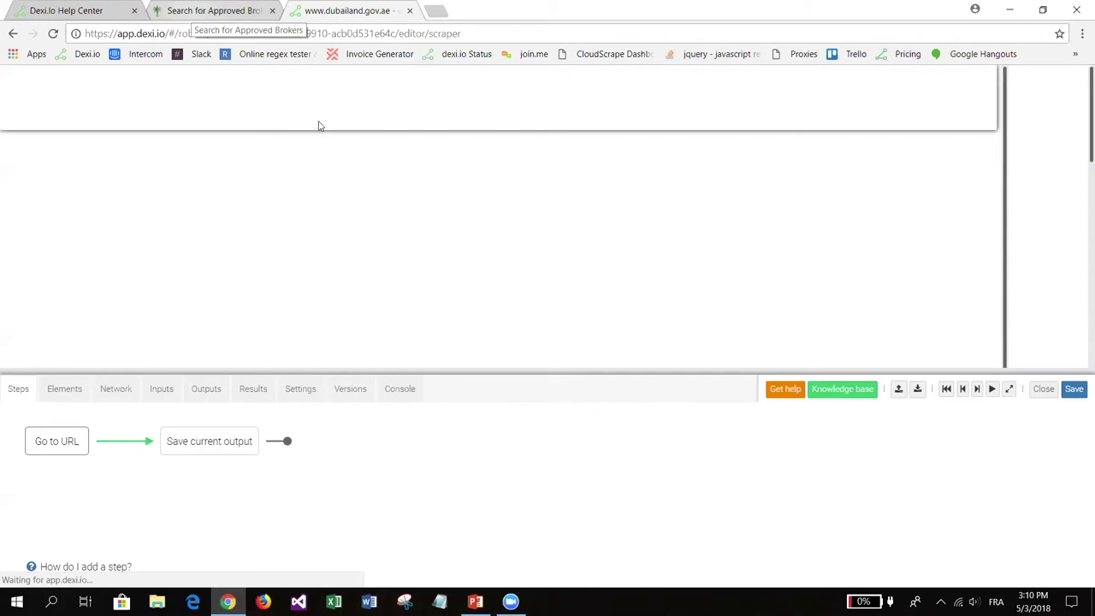
Switch to the live Search for Approved Brokers page and advance the broker list to its next page.
key(ctrl+shift+Tab)
scroll(728, 273, down, 1)
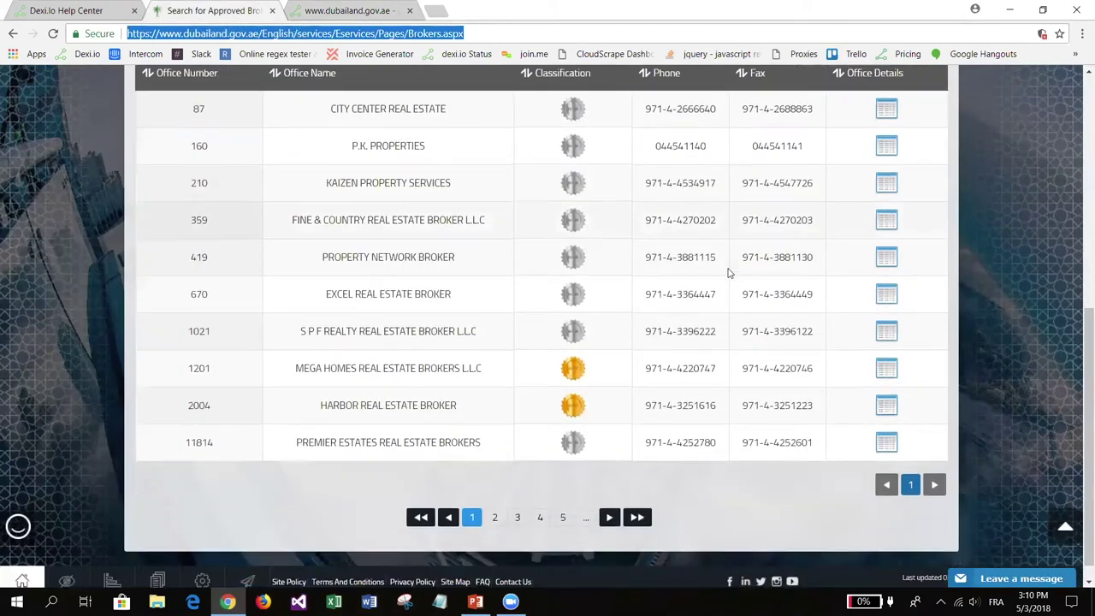
scroll(719, 286, up, 1)
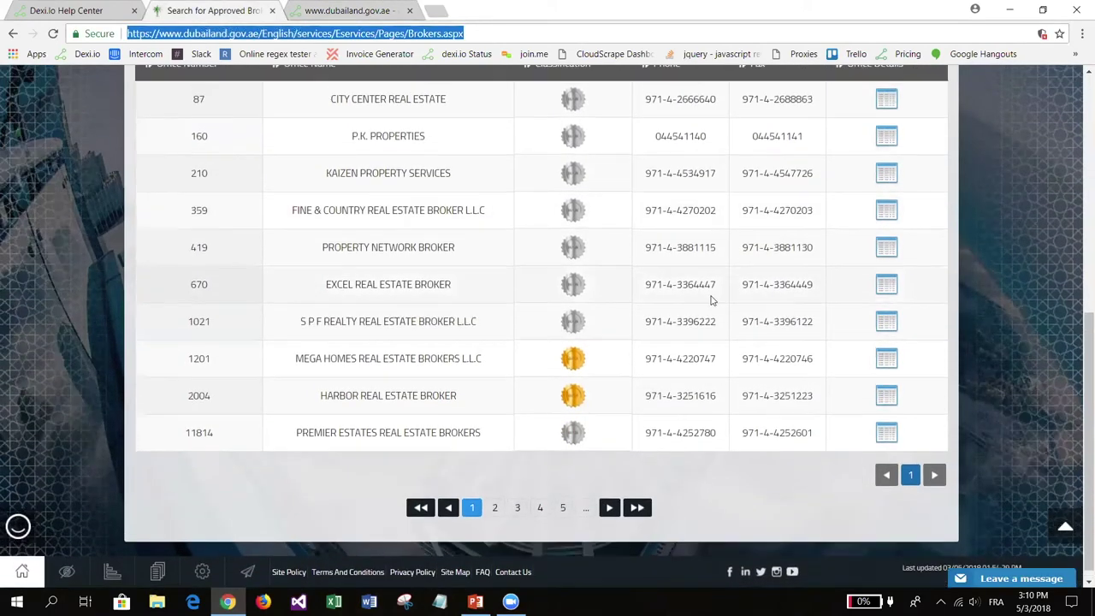
scroll(505, 402, down, 1)
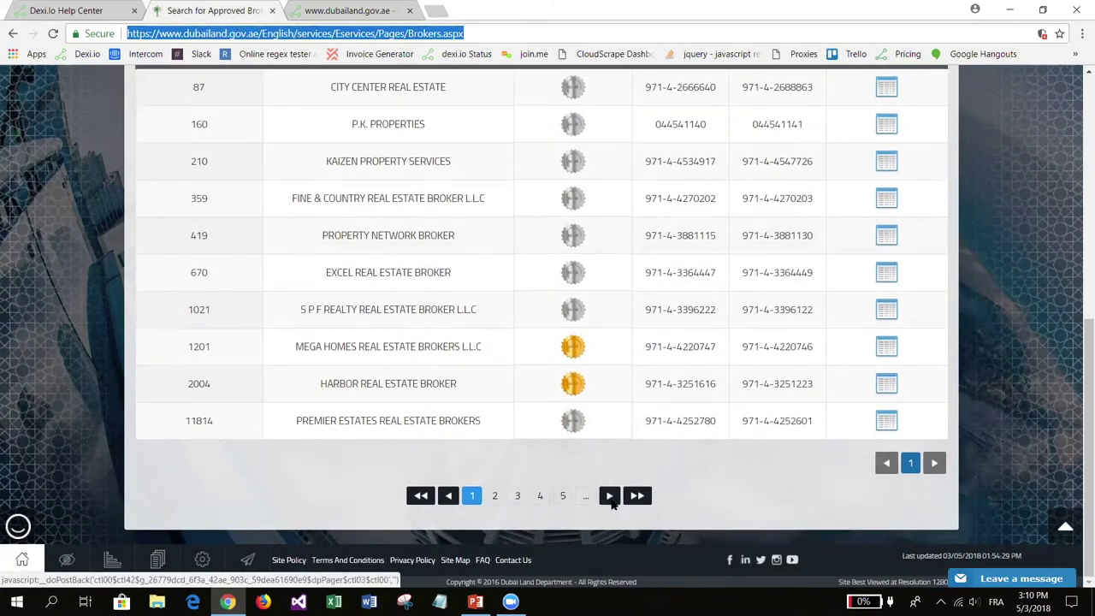
click(616, 499)
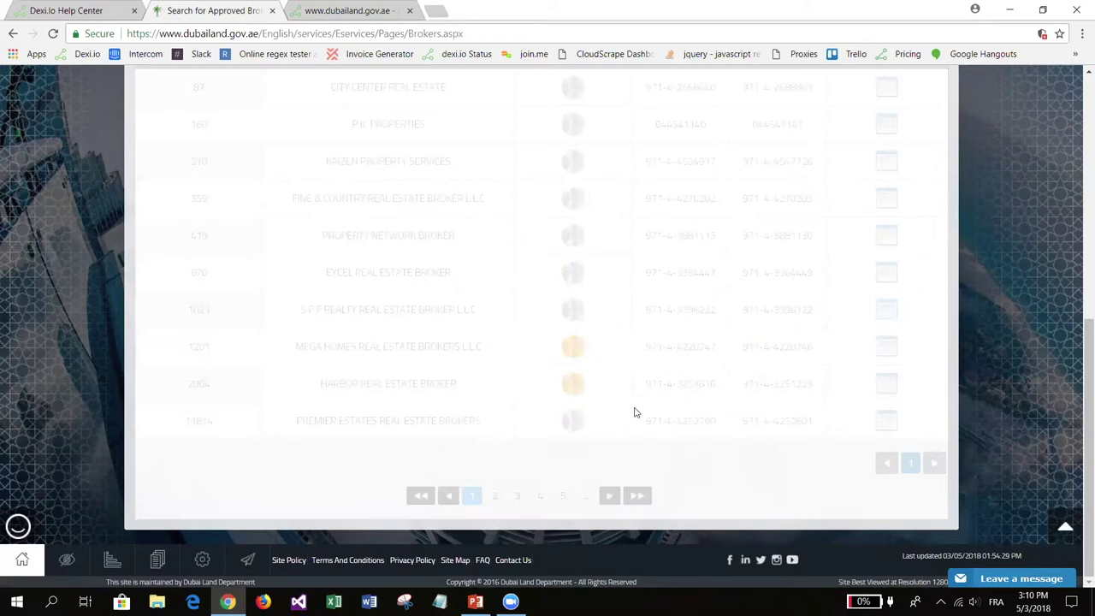
scroll(631, 409, up, 1)
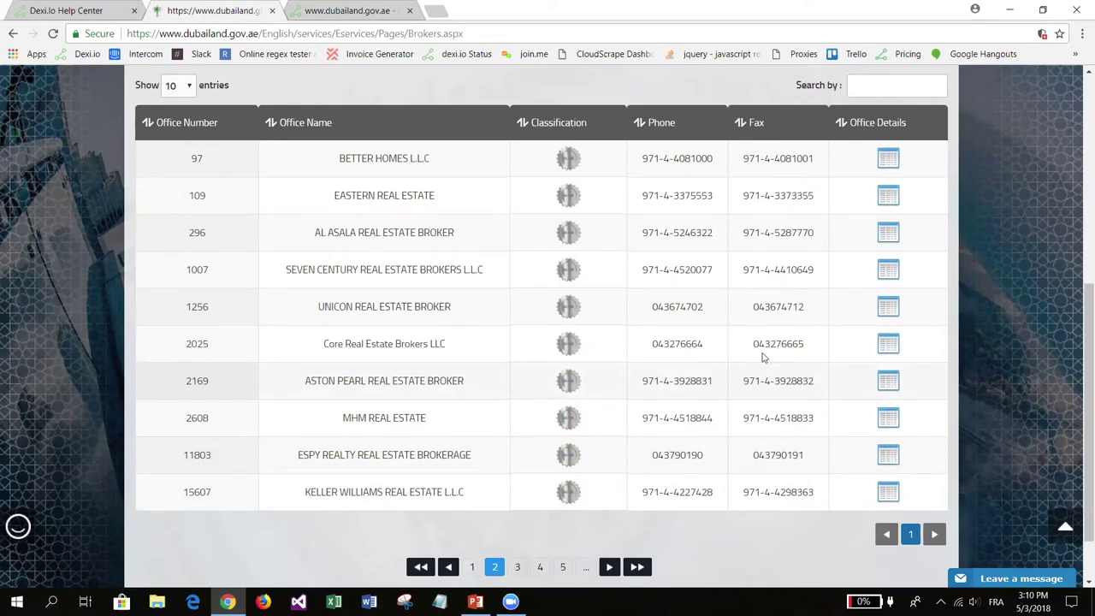
Open the office details of BETTER HOMES L.L.C in a new tab, review them and return to the broker list.
right_click(890, 161)
click(912, 173)
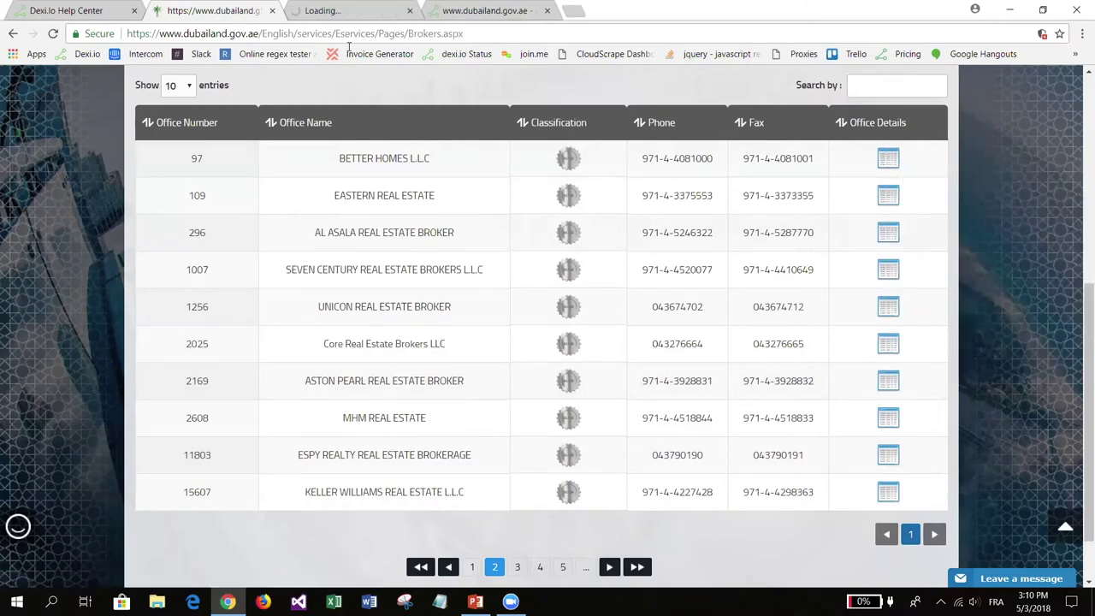
click(348, 12)
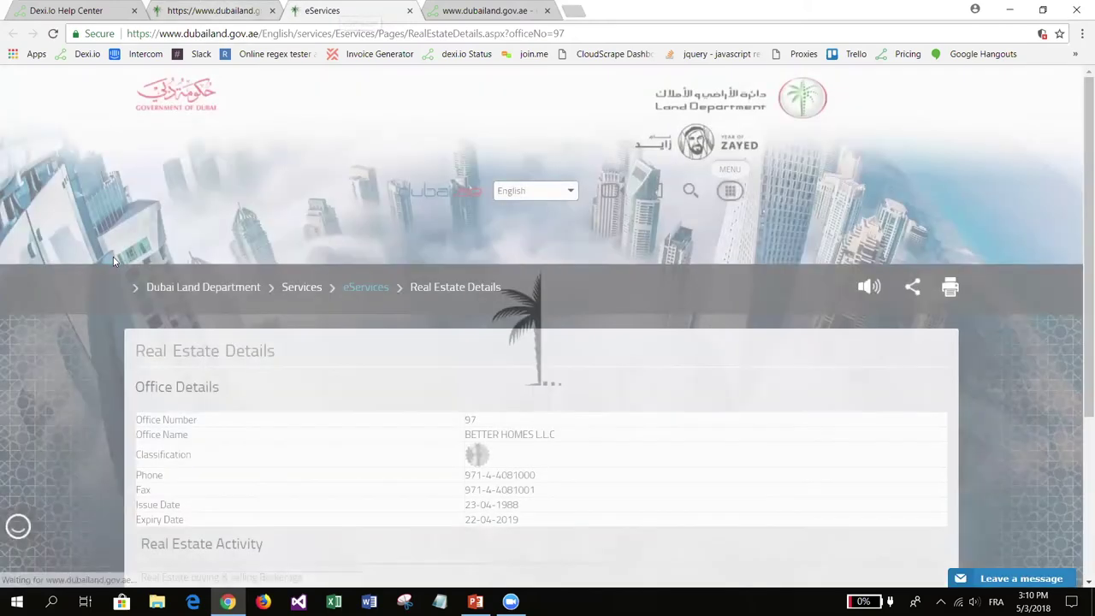
scroll(118, 257, down, 3)
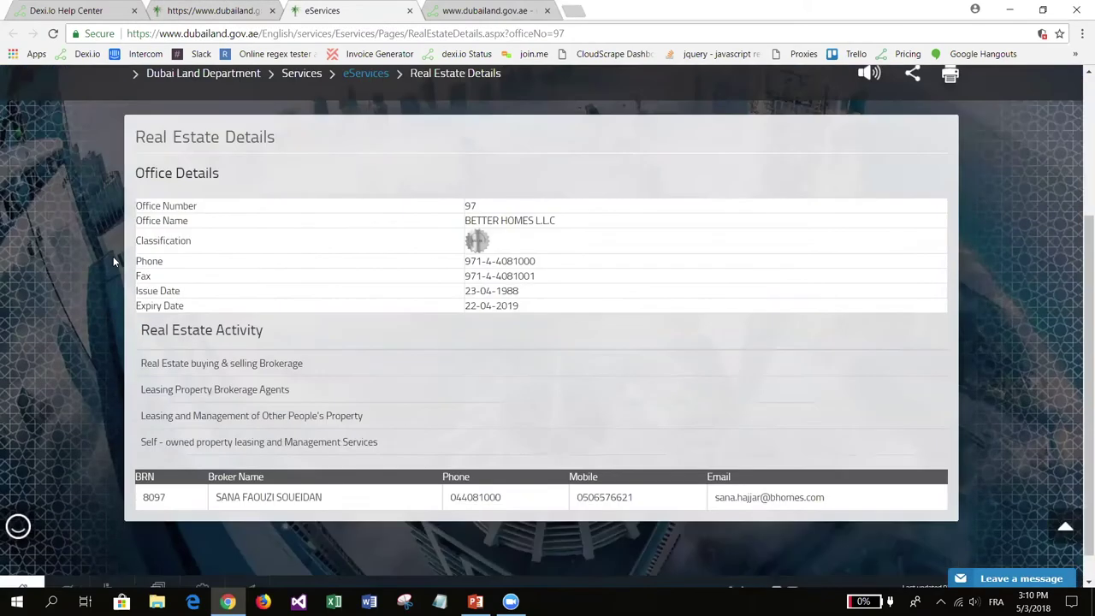
click(203, 10)
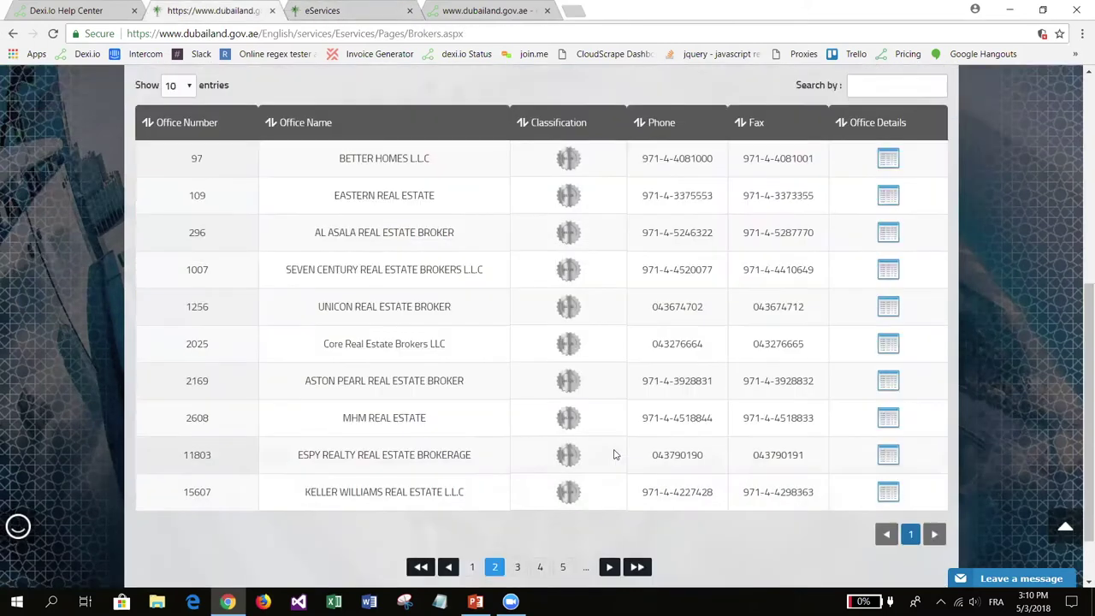
scroll(611, 501, down, 1)
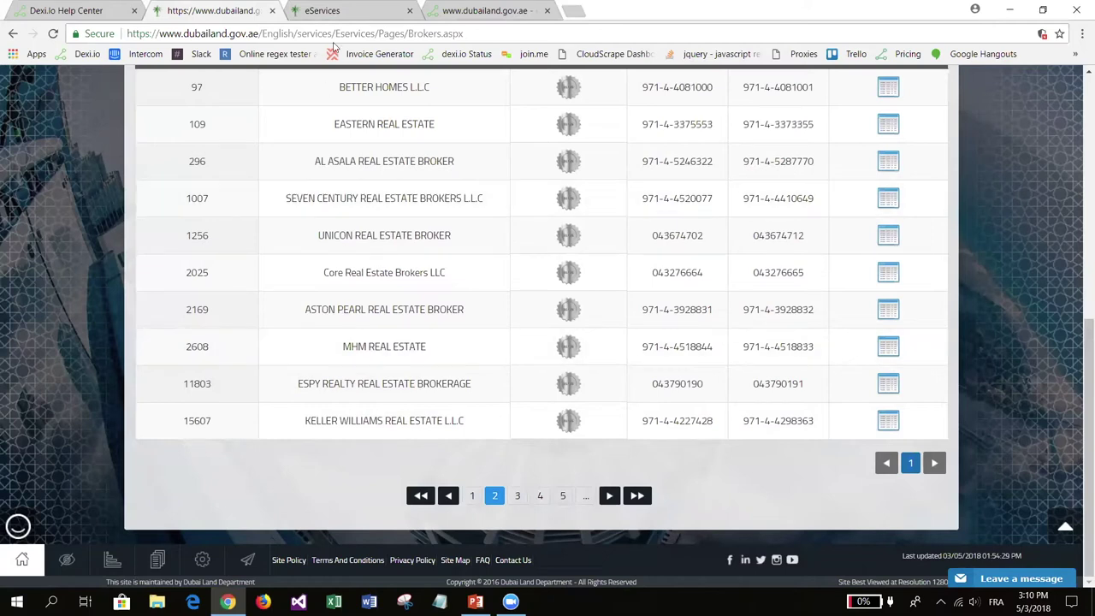
In the robot editor, add a step that iterates pages using the single next-page arrow below the broker table.
click(441, 11)
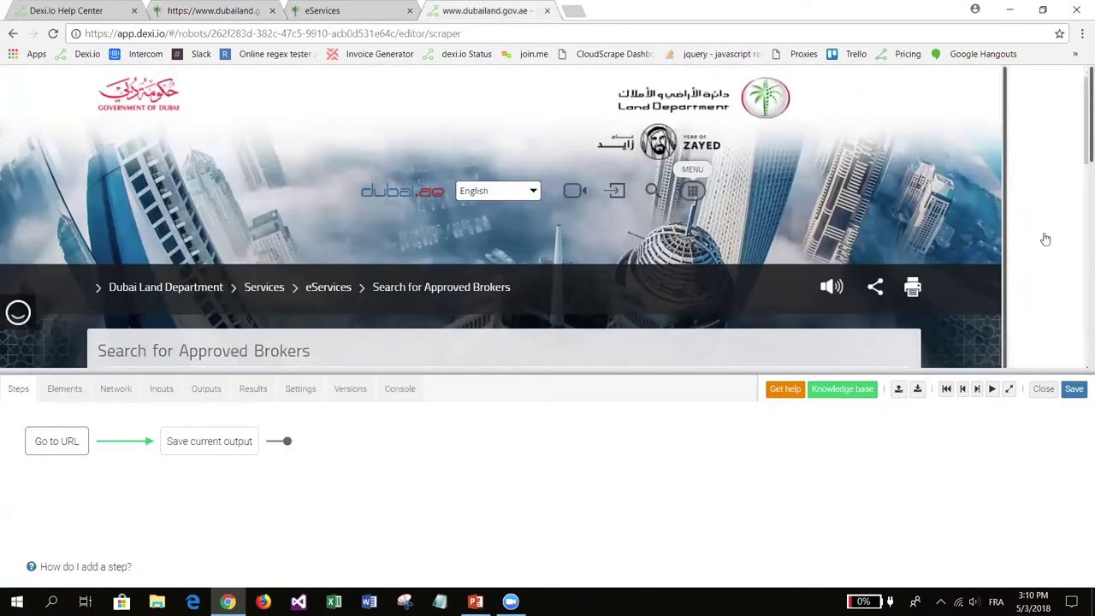
scroll(1056, 226, down, 5)
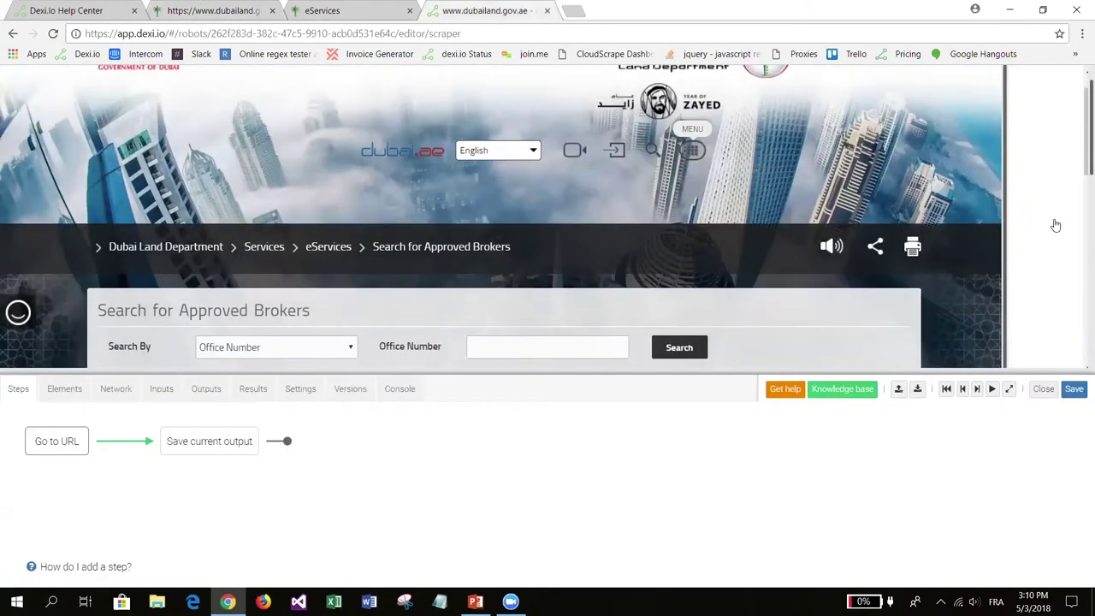
scroll(1056, 225, down, 1)
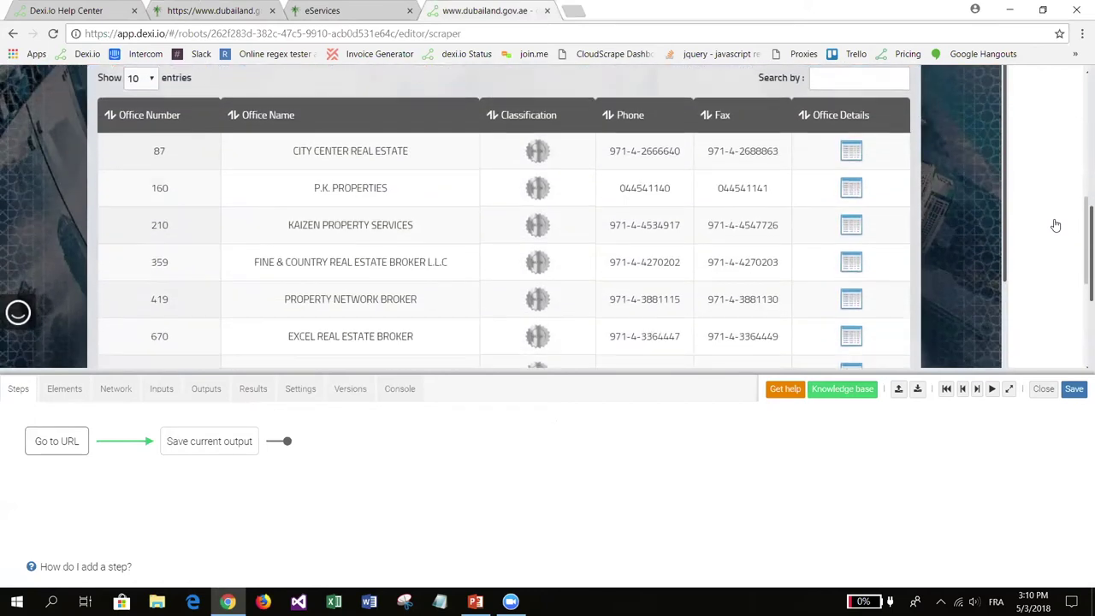
scroll(1053, 226, down, 1)
scroll(1053, 226, down, 3)
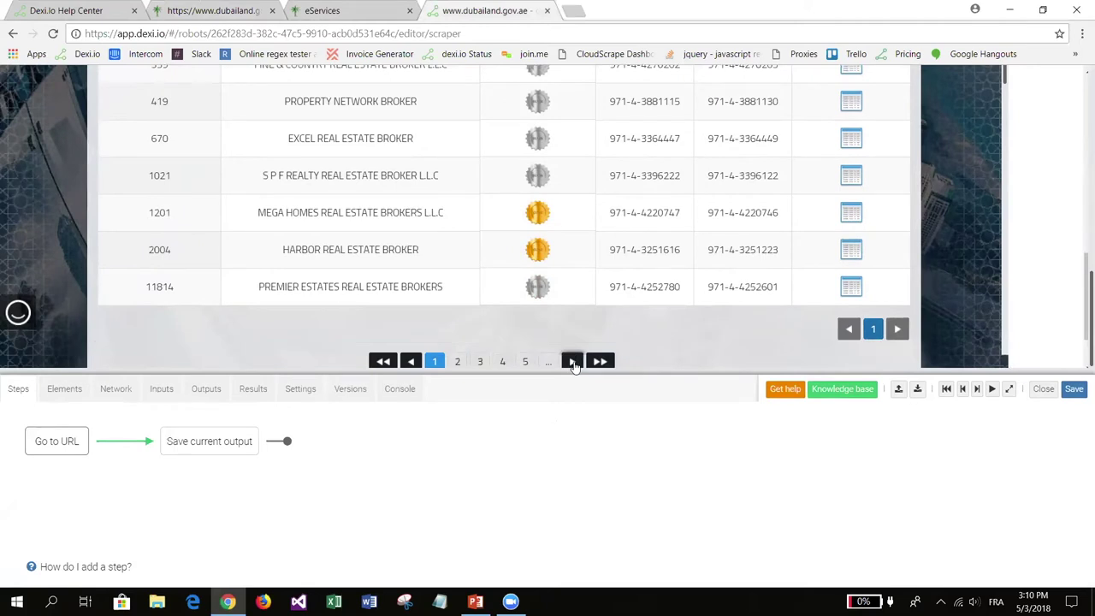
click(573, 363)
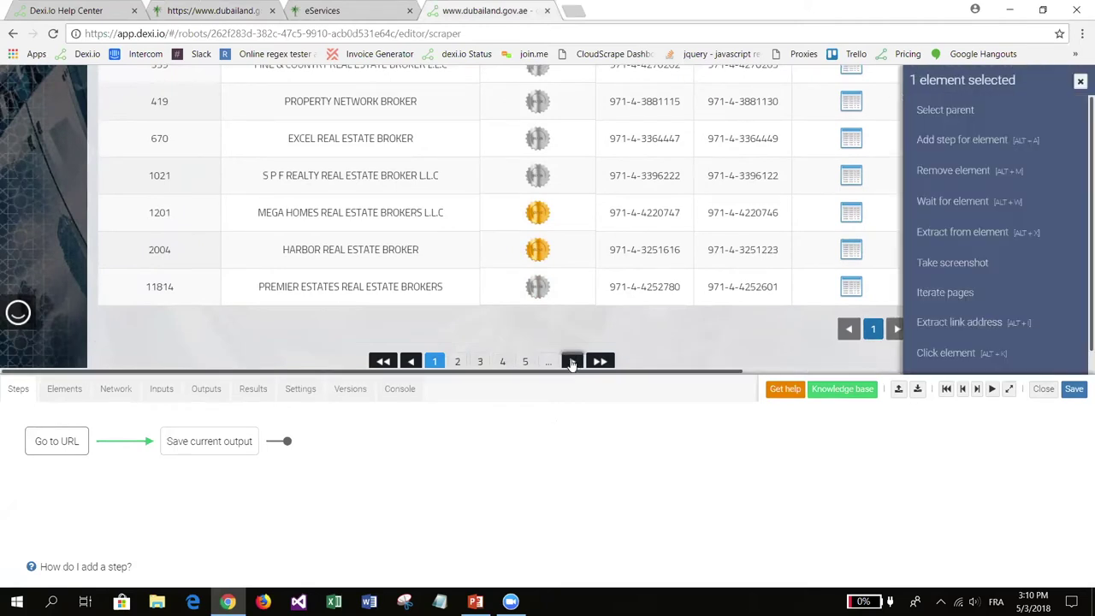
click(970, 295)
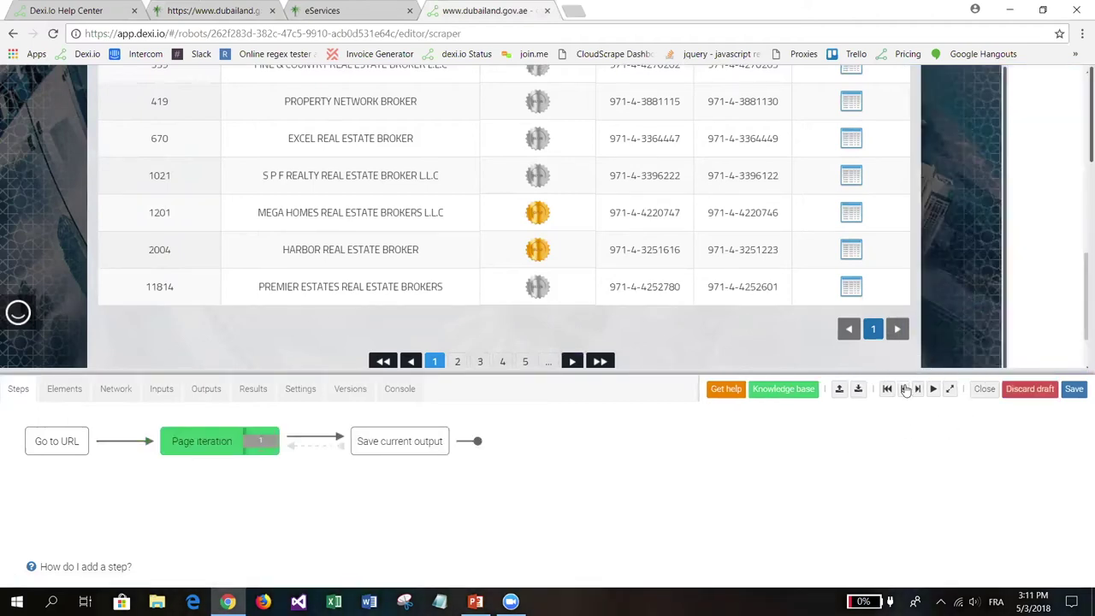
Review the Page iteration step's element path and options, and close its settings without changing them.
click(204, 445)
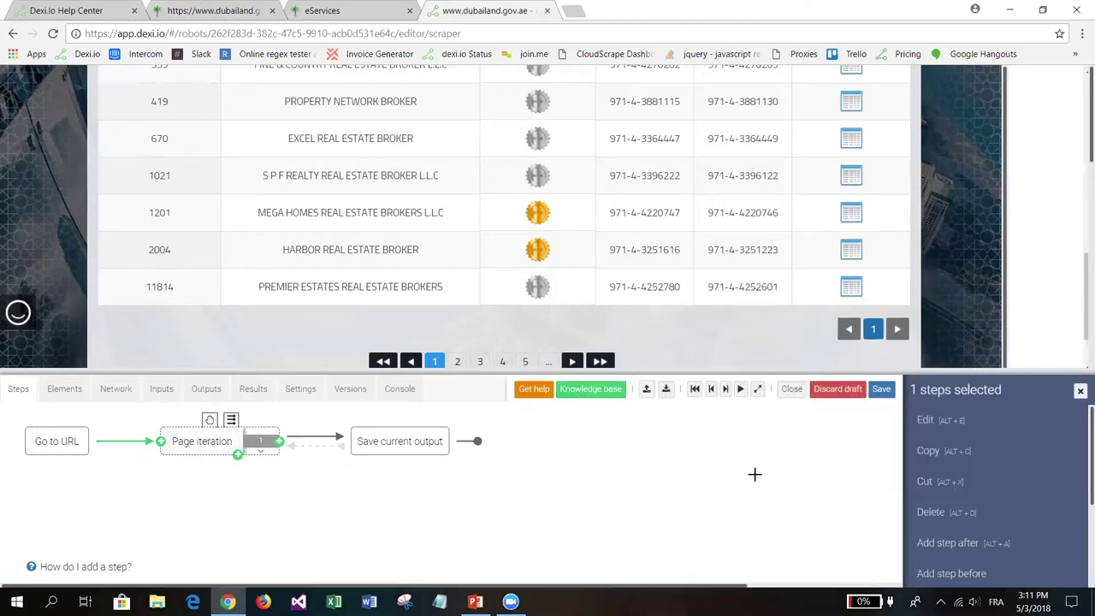
click(958, 423)
click(857, 498)
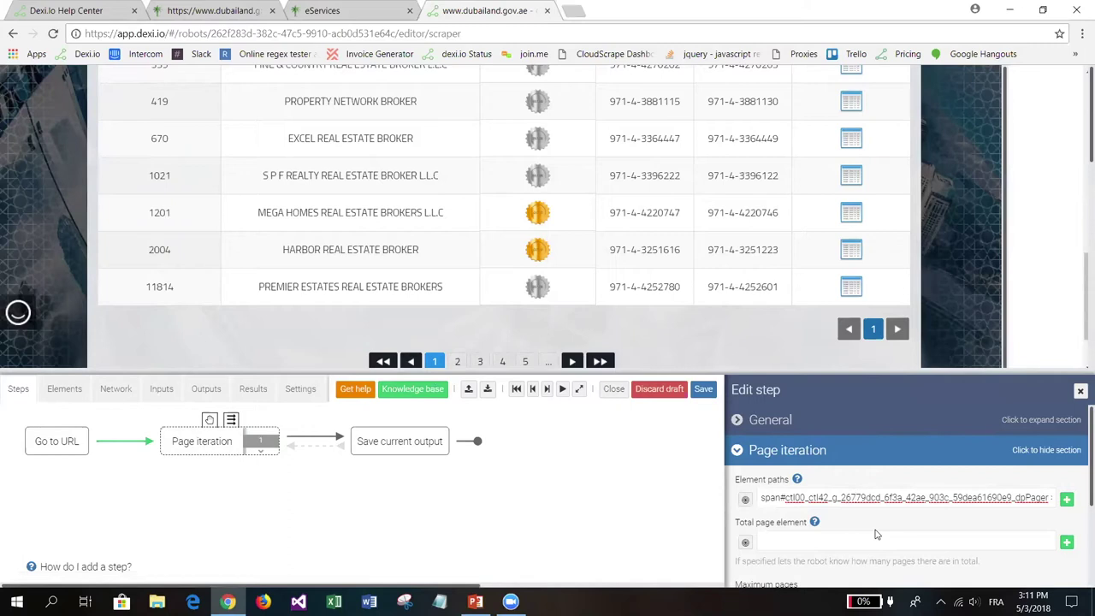
key(End)
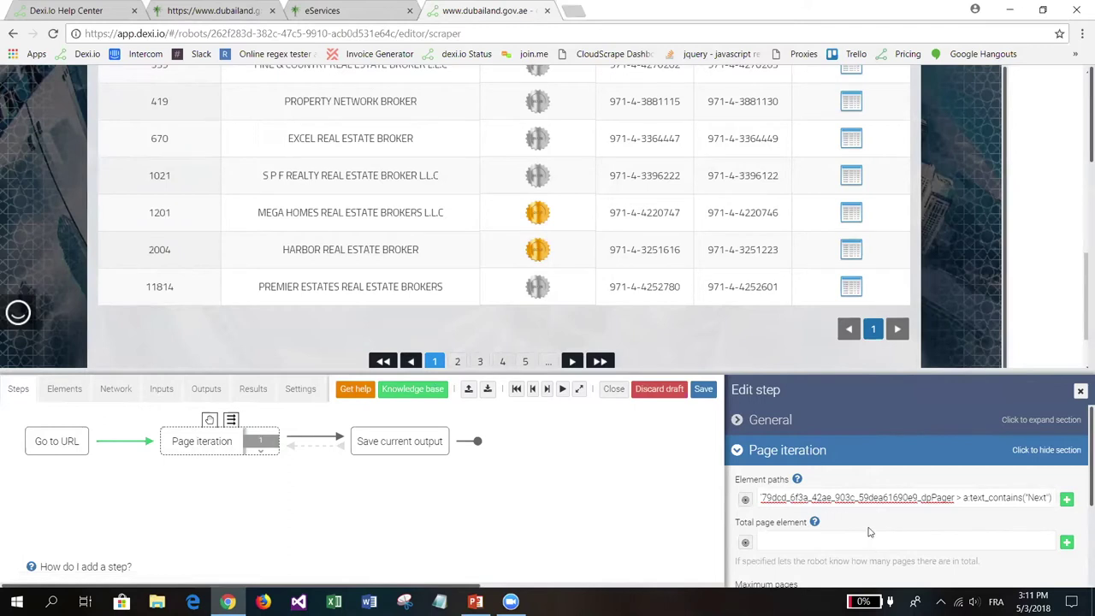
scroll(870, 524, down, 3)
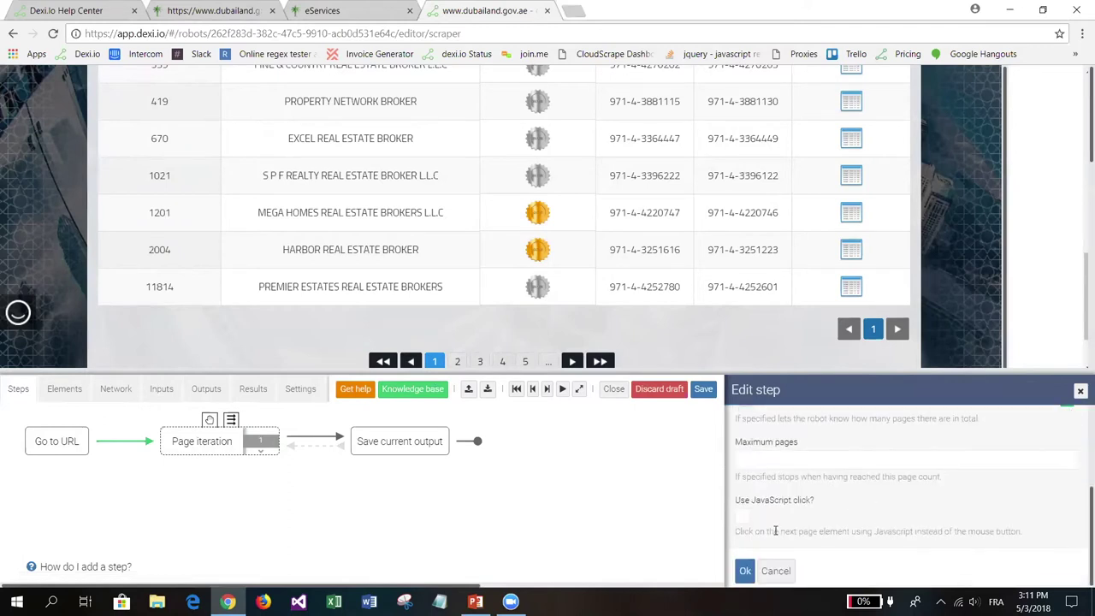
click(748, 568)
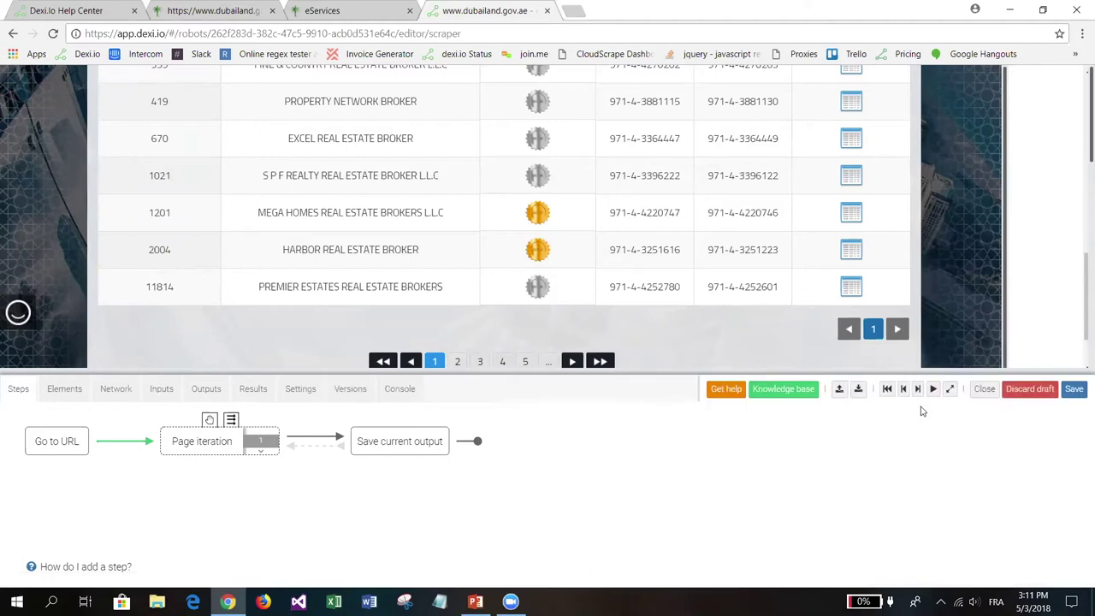
Execute the Page iteration step, advance it to iteration 2 and execute it again to check the broker table's paging.
mouse_move(181, 438)
click(918, 389)
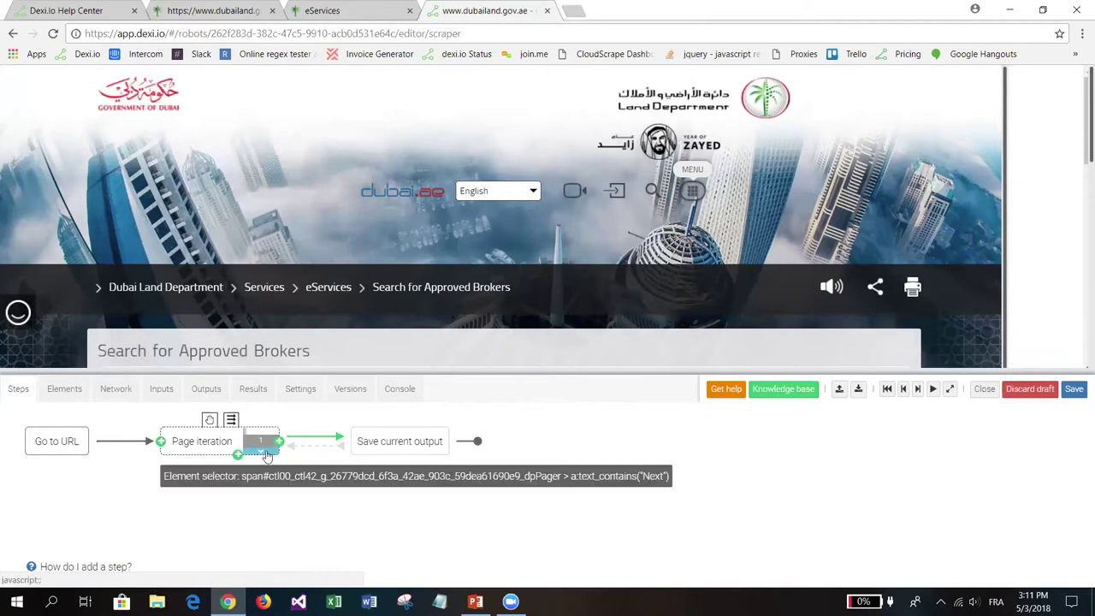
click(267, 456)
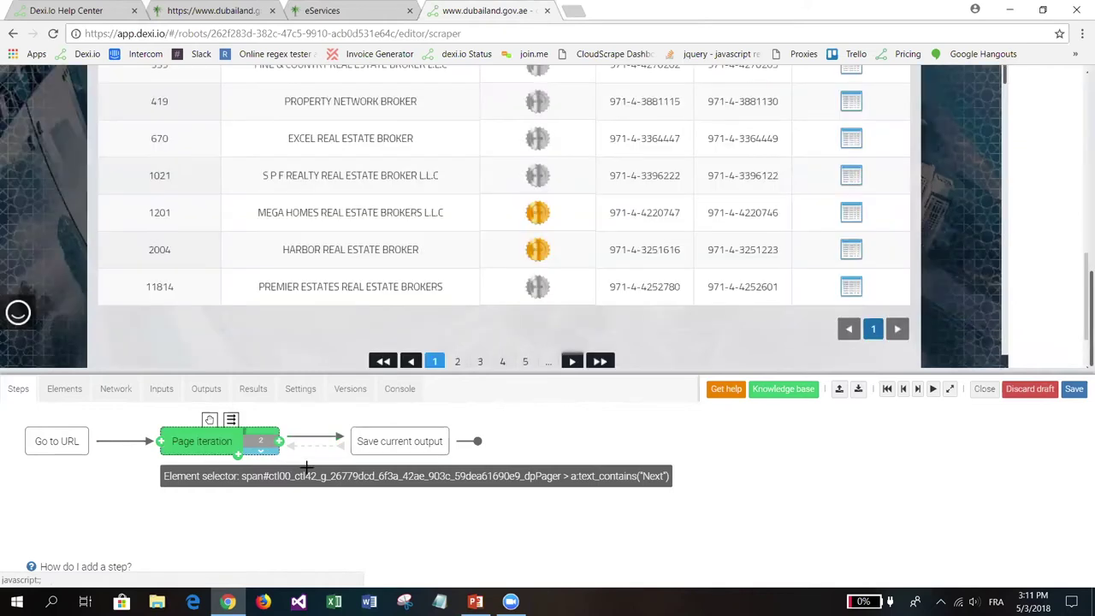
click(918, 390)
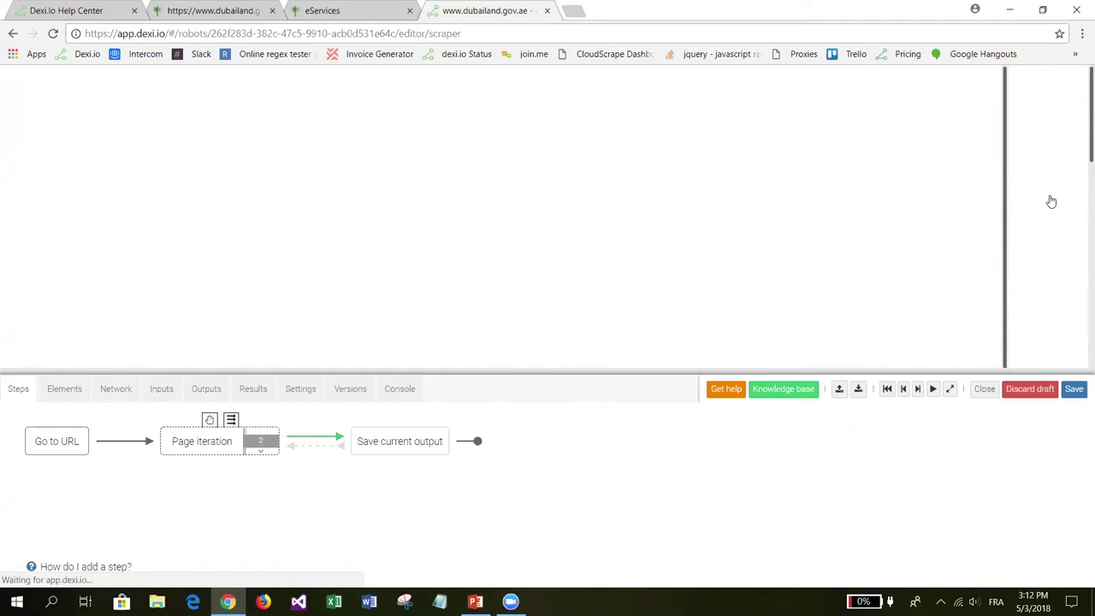
scroll(1052, 204, down, 5)
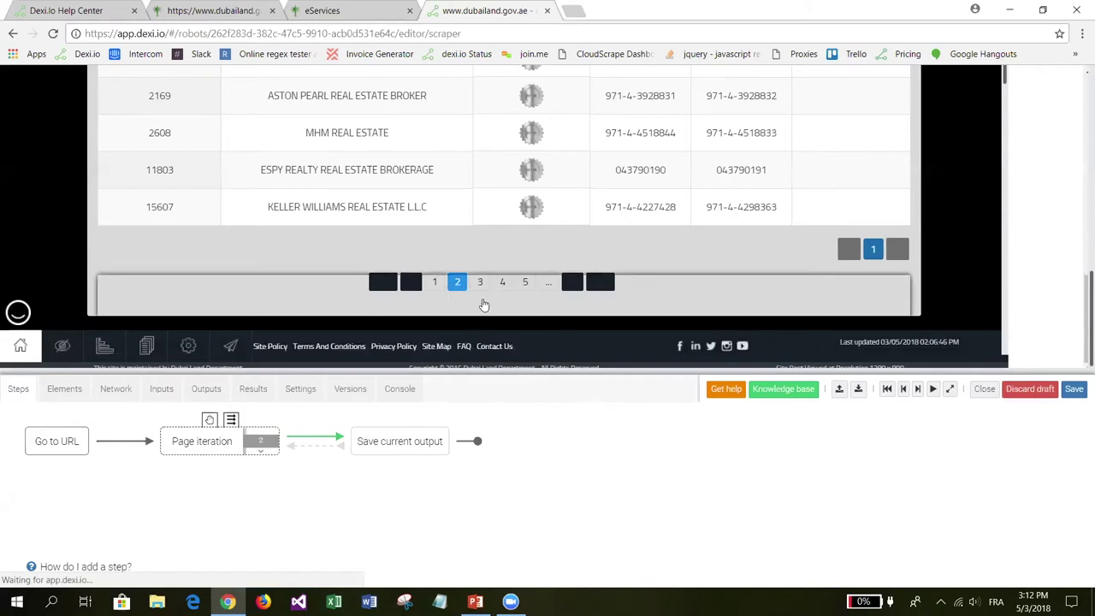
scroll(484, 305, up, 5)
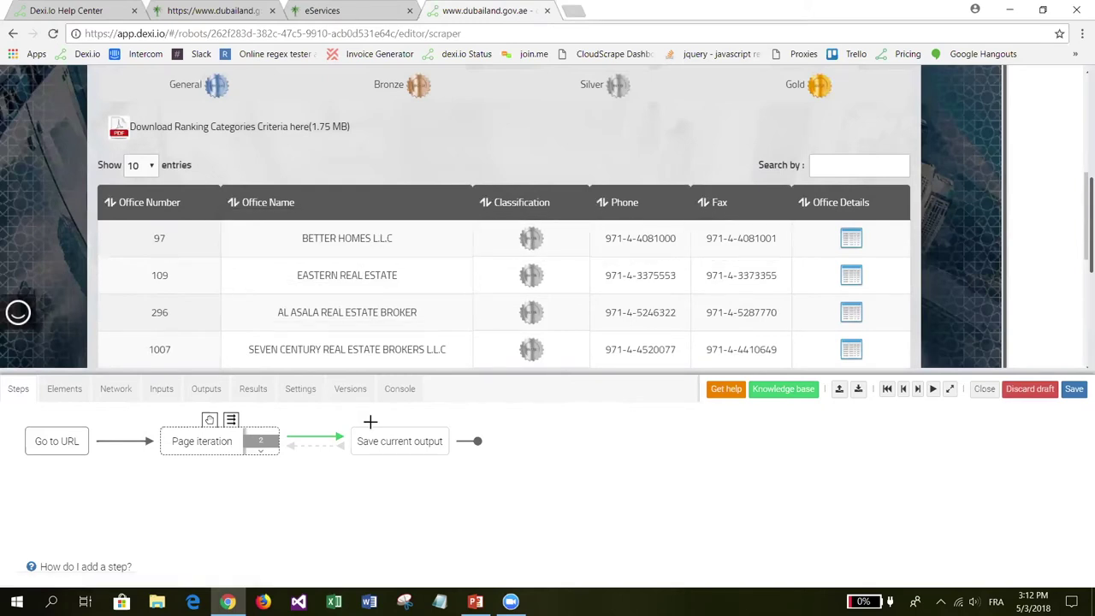
Add a Loop through elements step before the Save current output step.
mouse_move(380, 438)
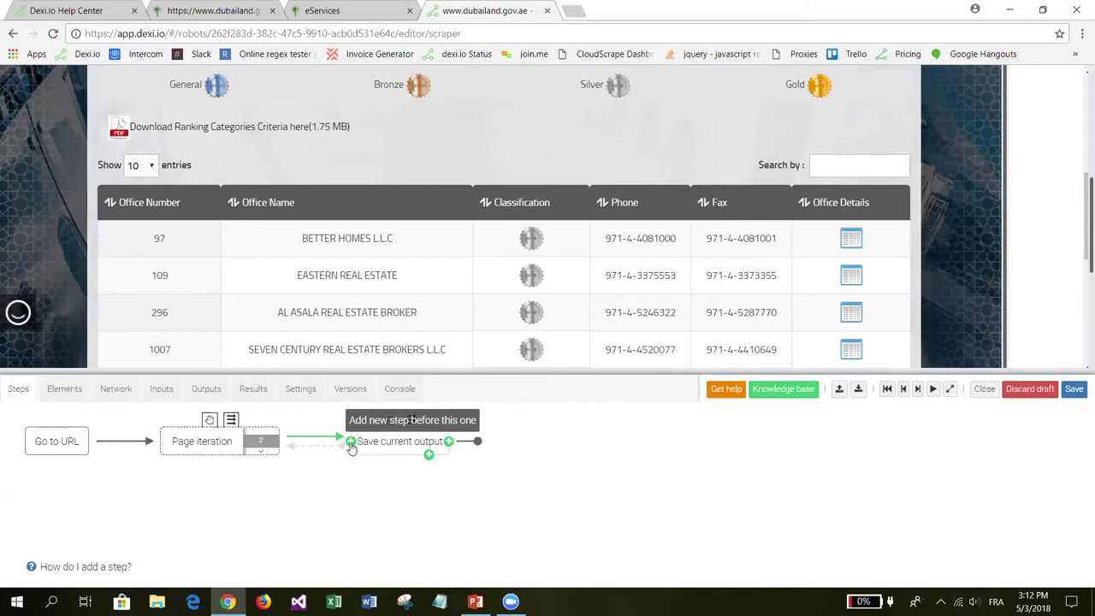
click(350, 442)
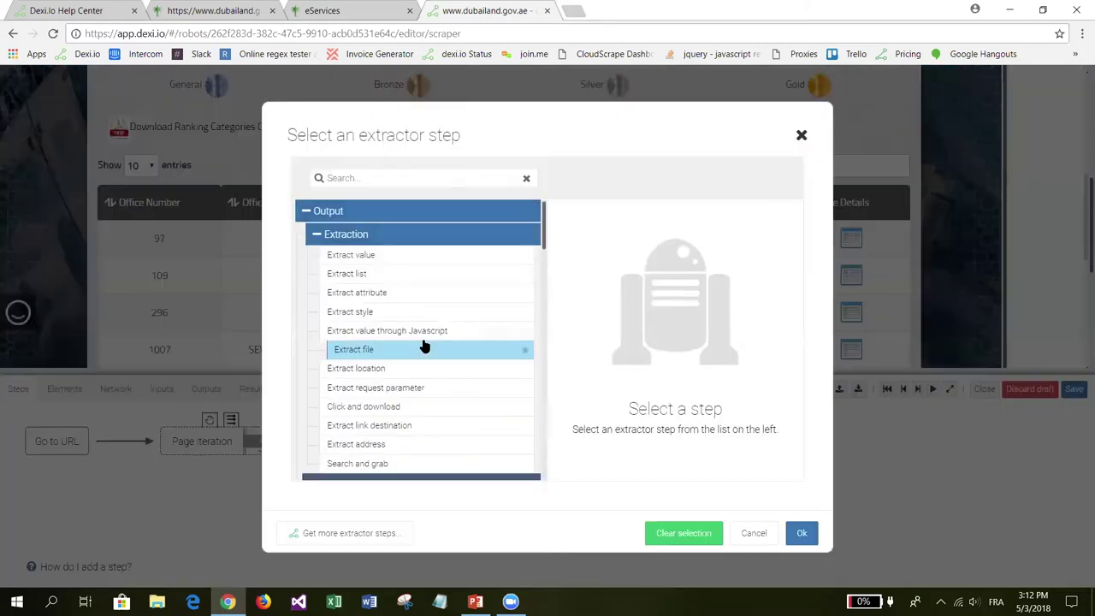
scroll(434, 323, down, 6)
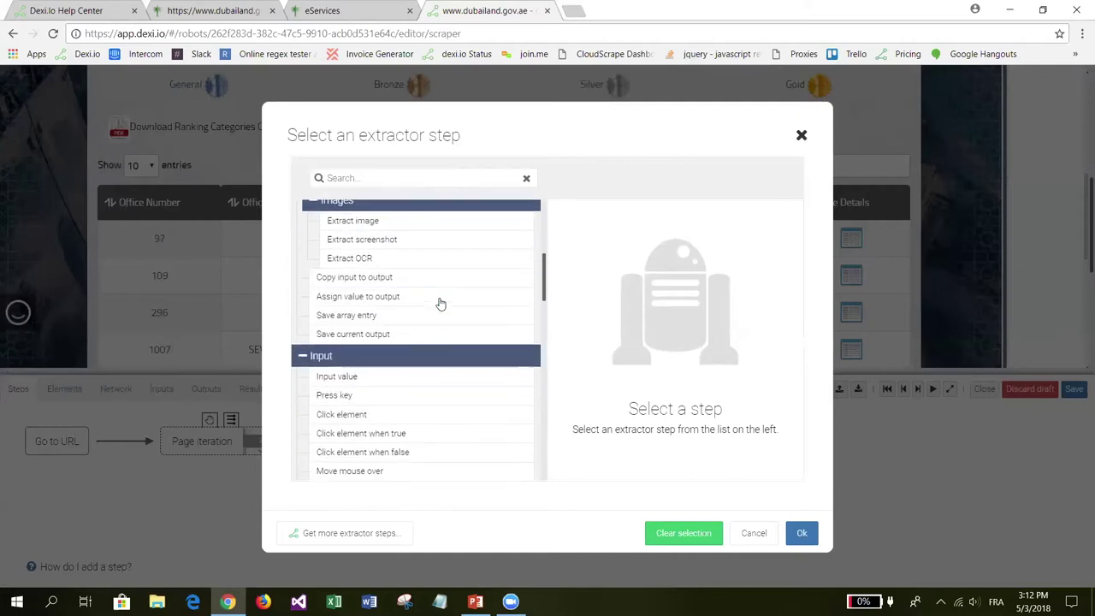
scroll(439, 303, down, 3)
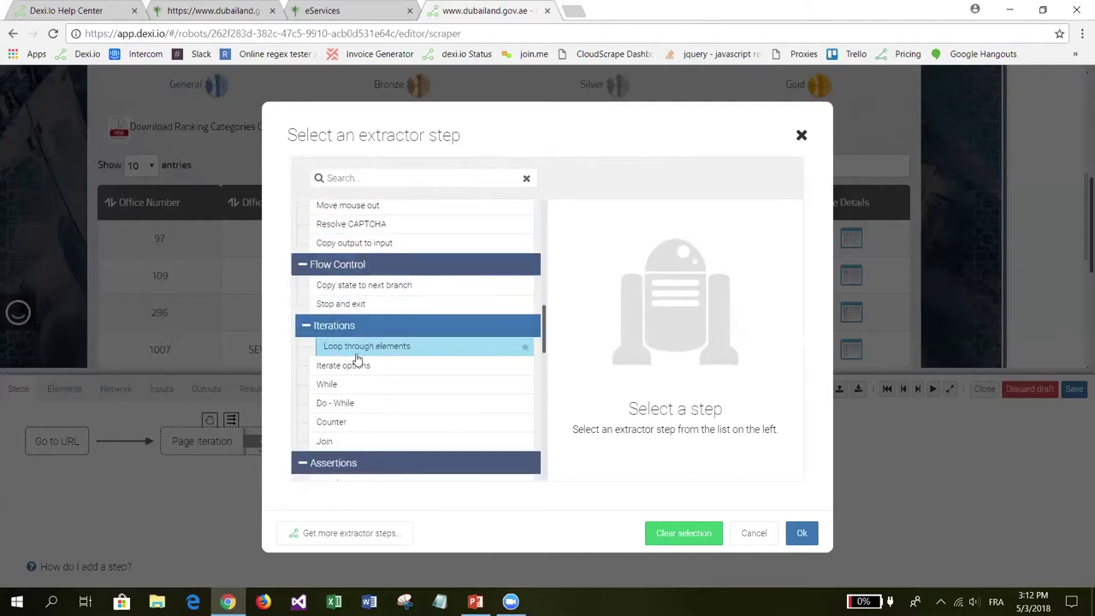
click(363, 351)
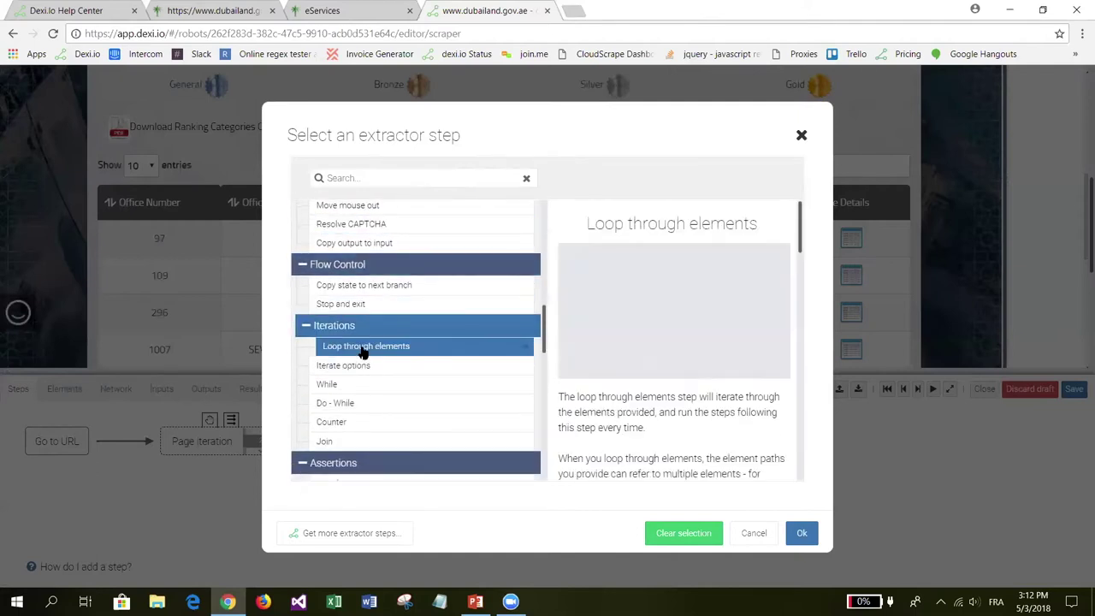
click(802, 533)
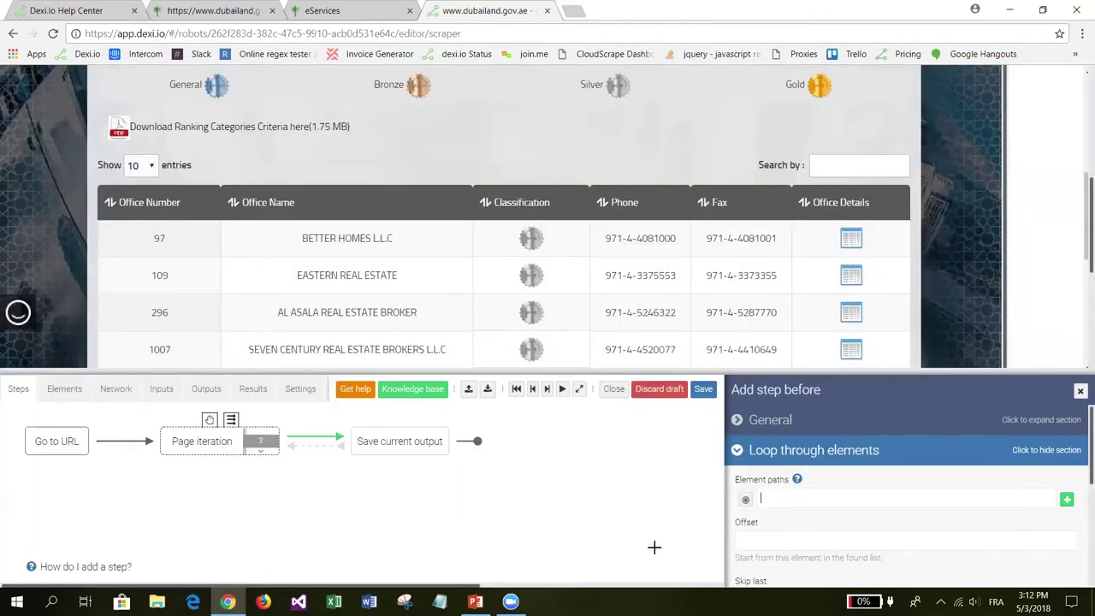
Inspect the broker table on the Dubai Land Department page and copy the table's id, tbBrokers.
click(248, 7)
right_click(356, 91)
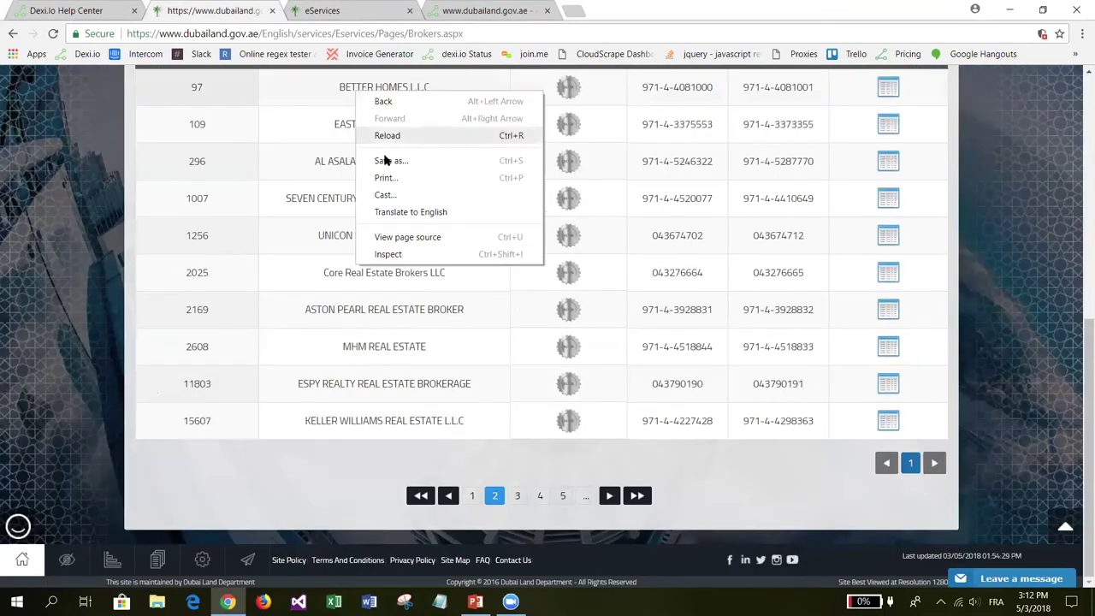
click(388, 254)
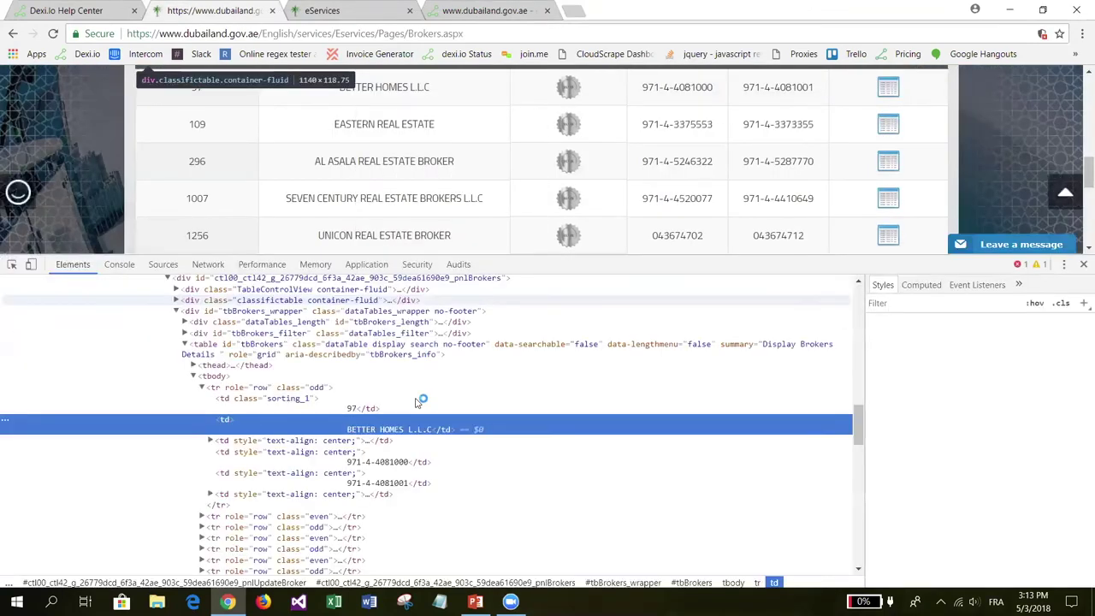
double_click(260, 345)
key(ctrl+c)
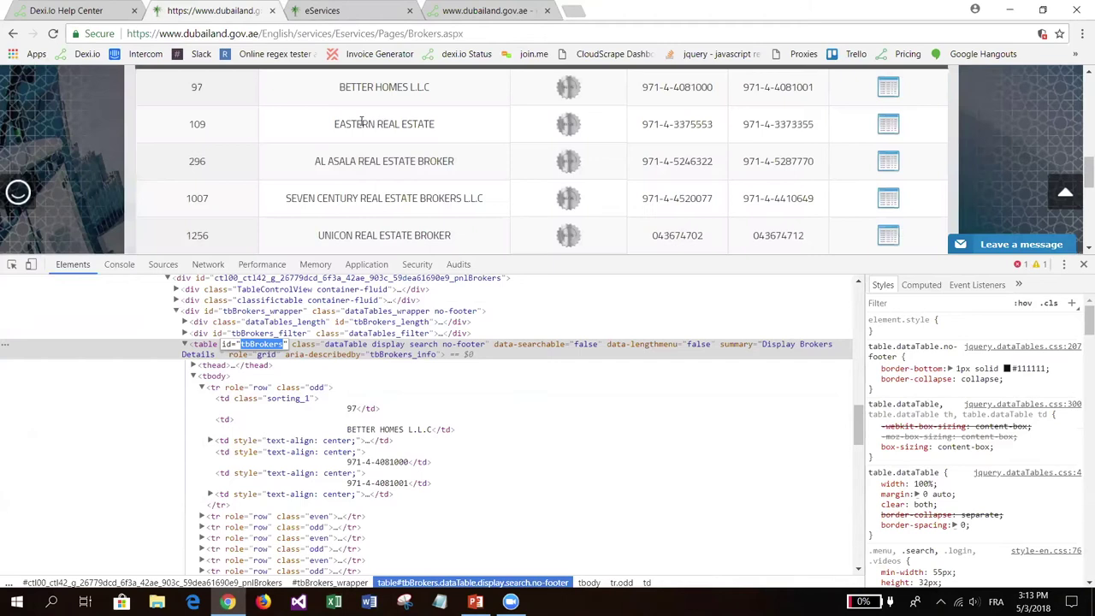
In the robot editor, set the loop step's element path to "#tbBrokers tbody tr" and confirm the new step.
key(ctrl+4)
text(#)
key(ctrl+v)
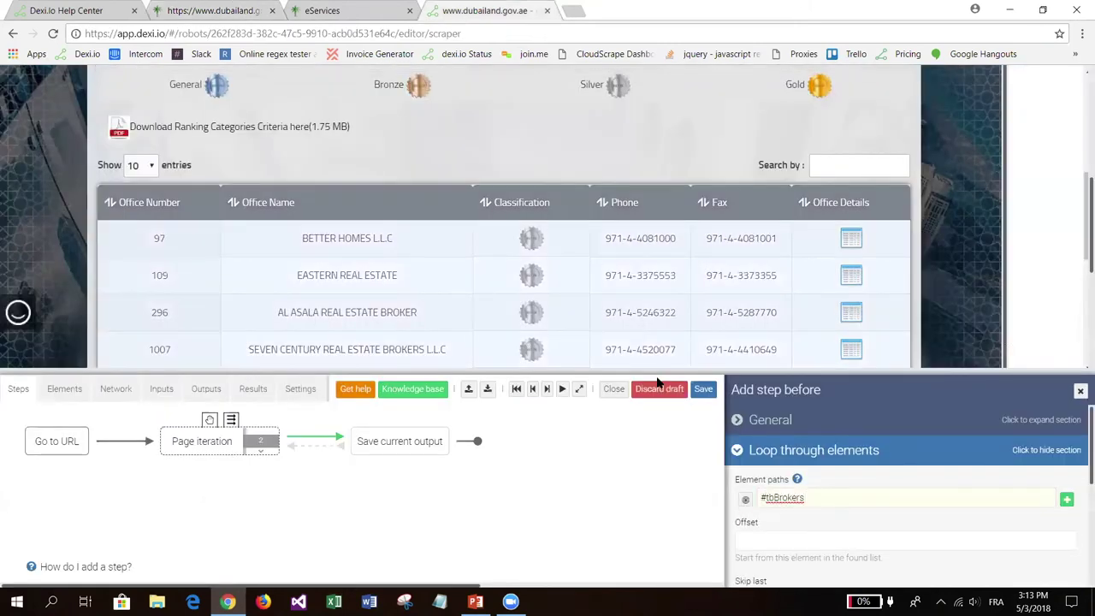
text(tbody)
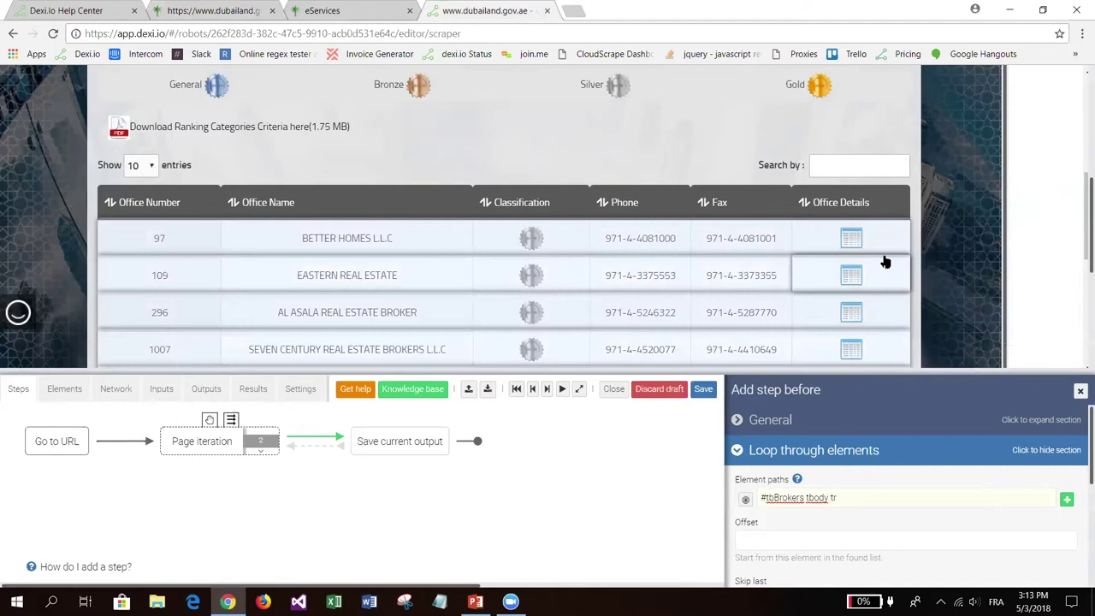
text(tr)
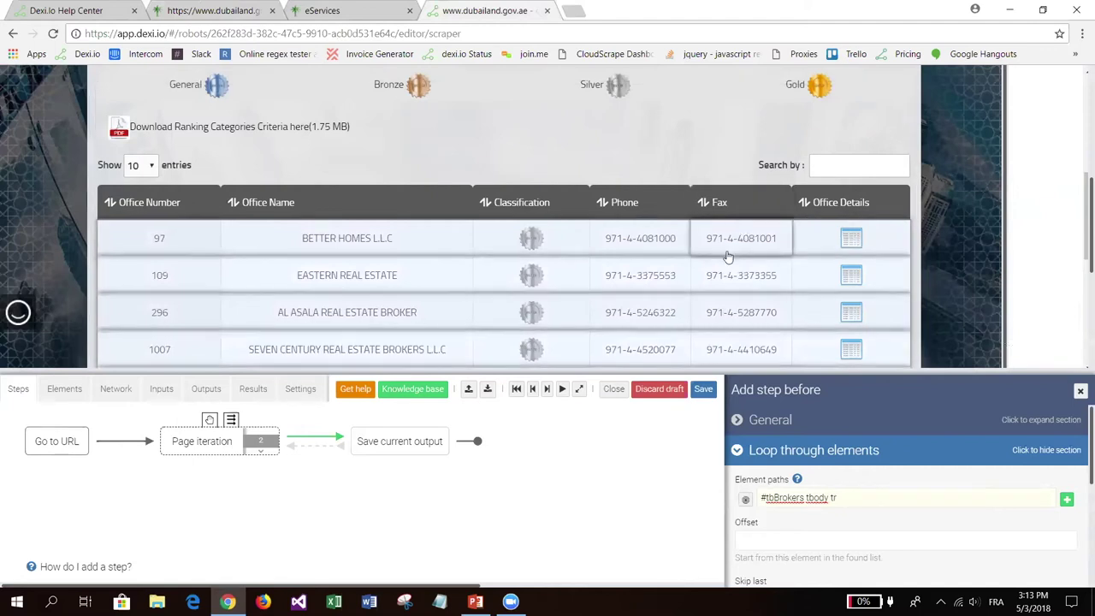
scroll(965, 237, down, 3)
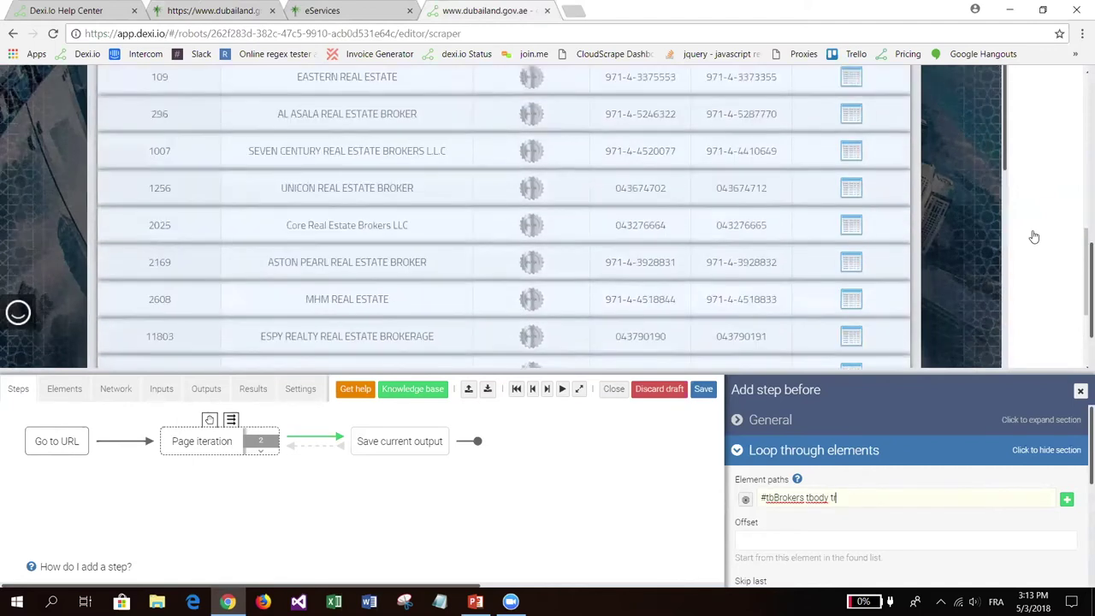
scroll(773, 522, down, 2)
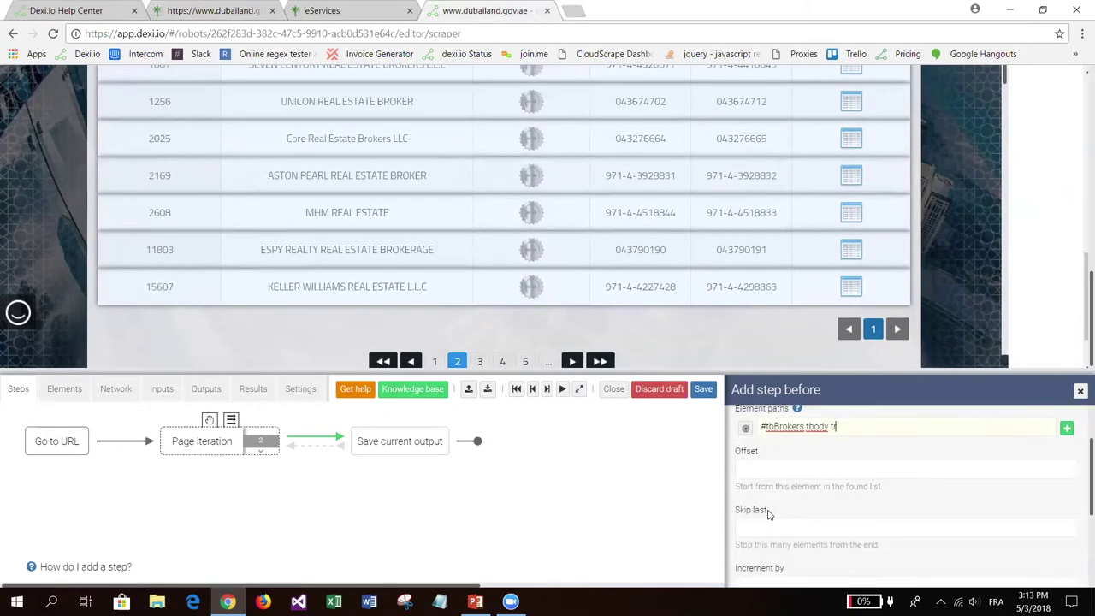
scroll(770, 512, down, 5)
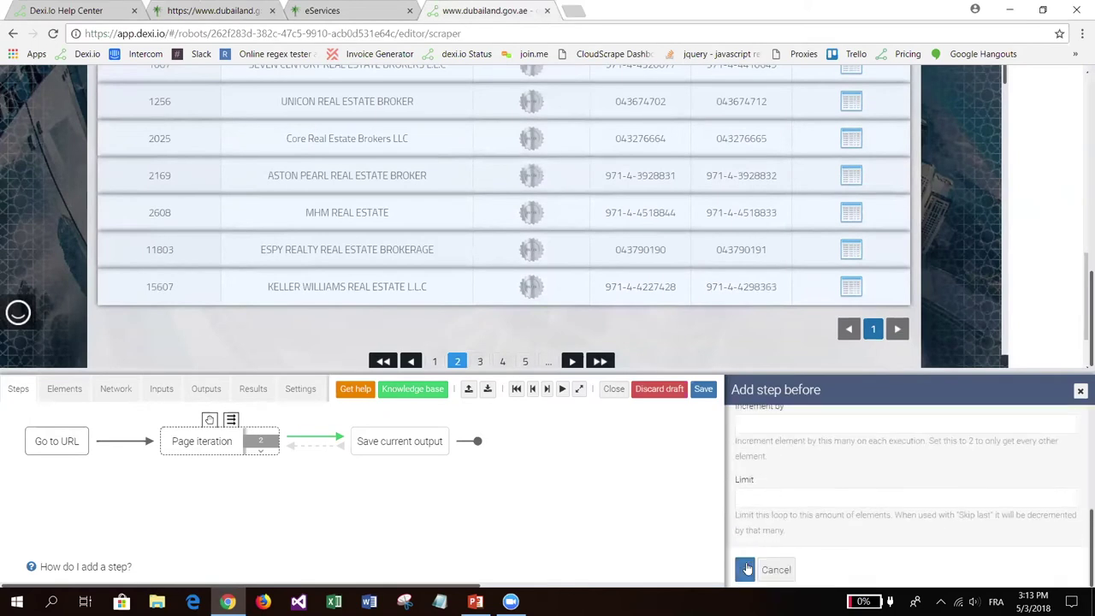
click(745, 562)
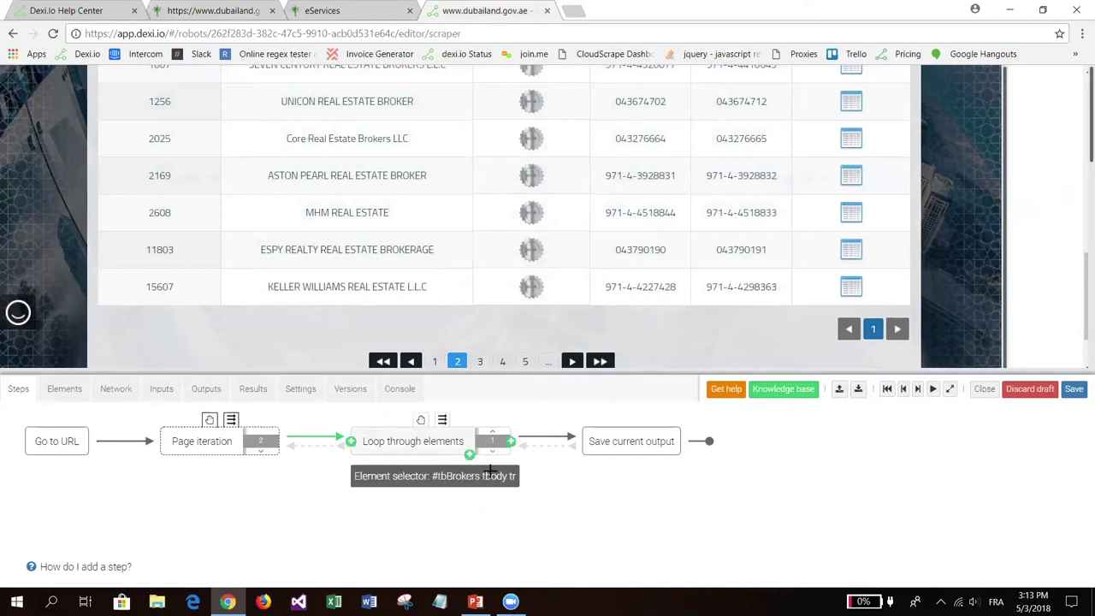
Test the Loop through elements step by executing it and stepping back, and save the robot.
click(919, 389)
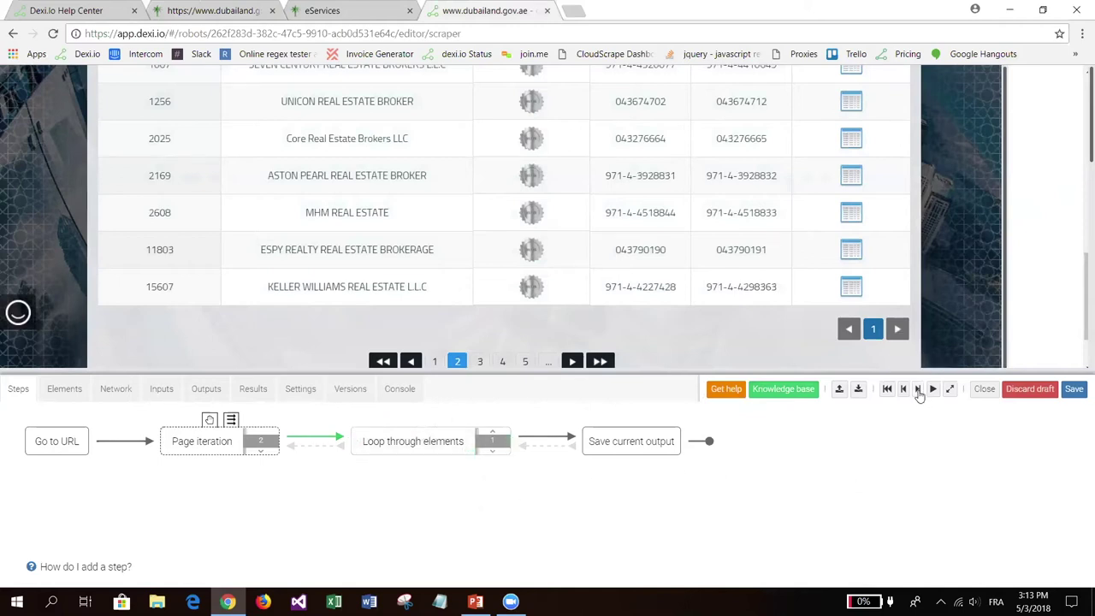
click(918, 389)
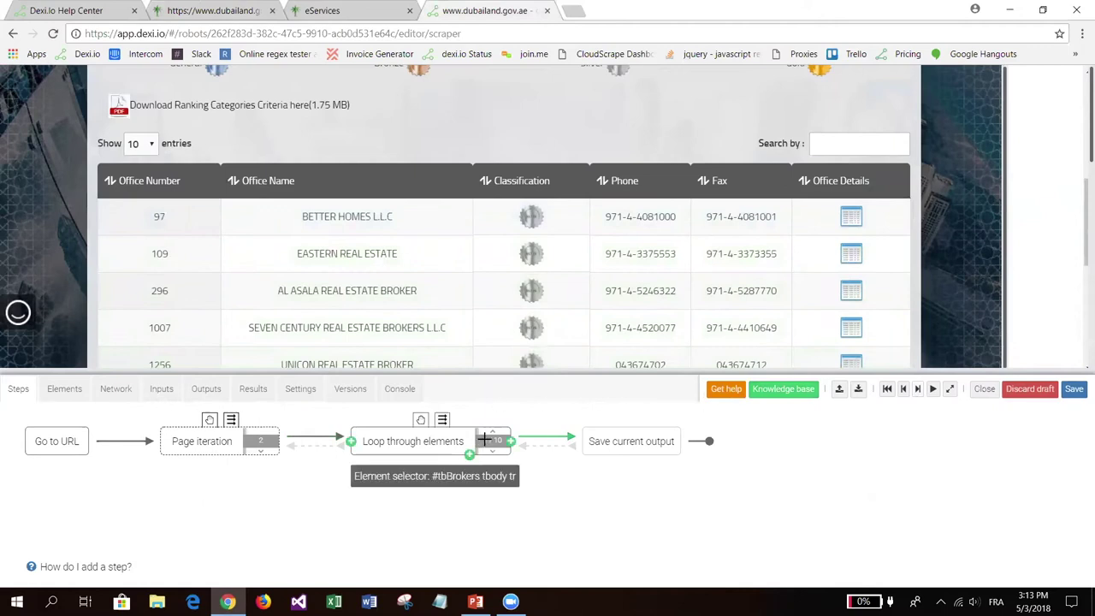
click(905, 390)
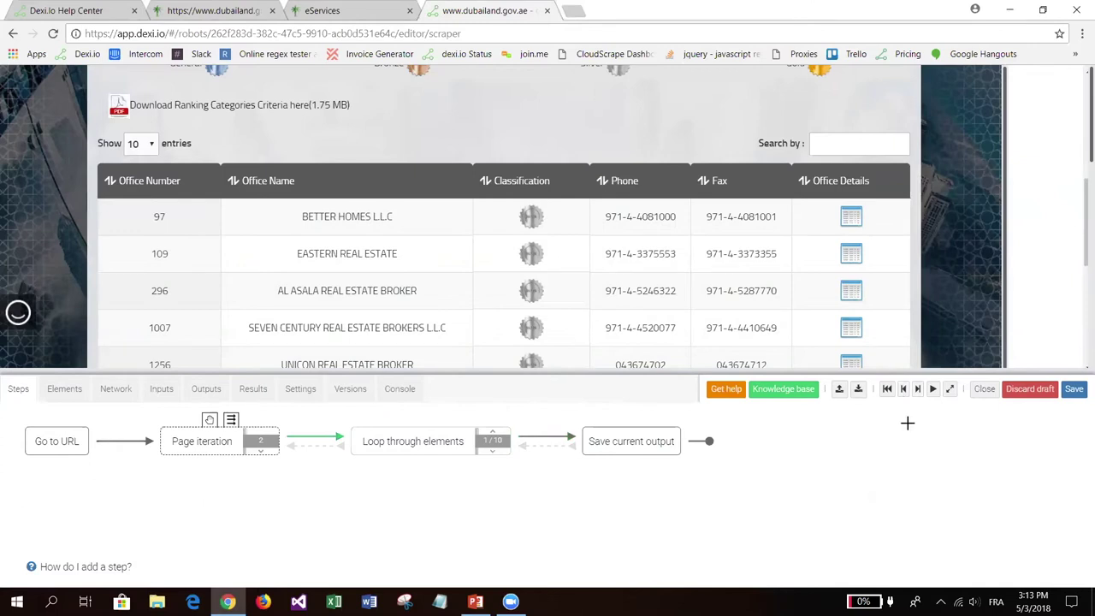
click(1076, 395)
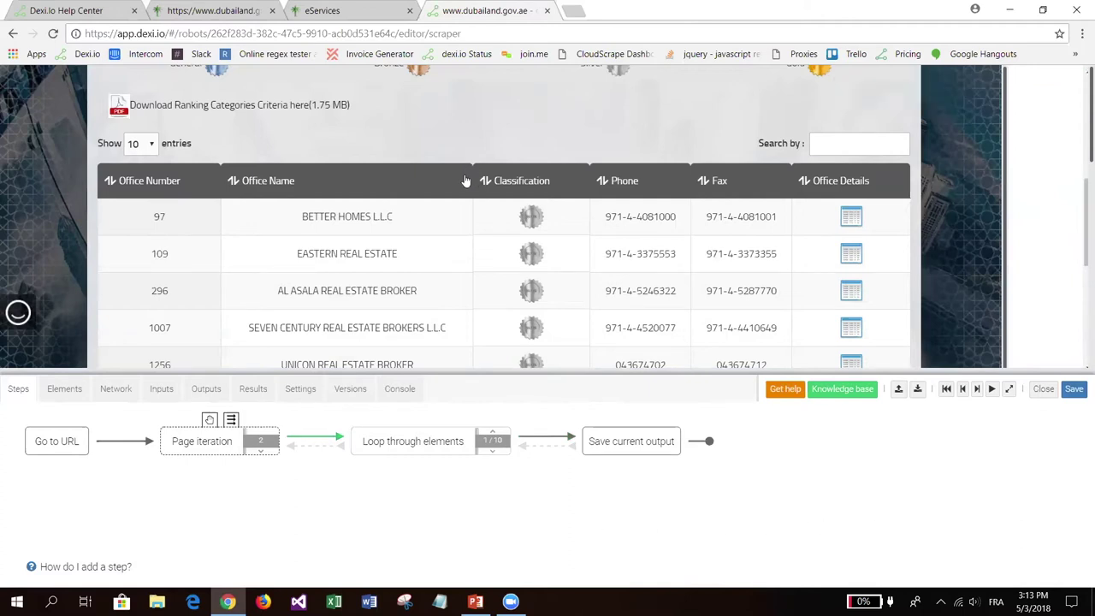
Close the page inspector on the live brokers page, review the broker table and return to the robot editor.
click(219, 8)
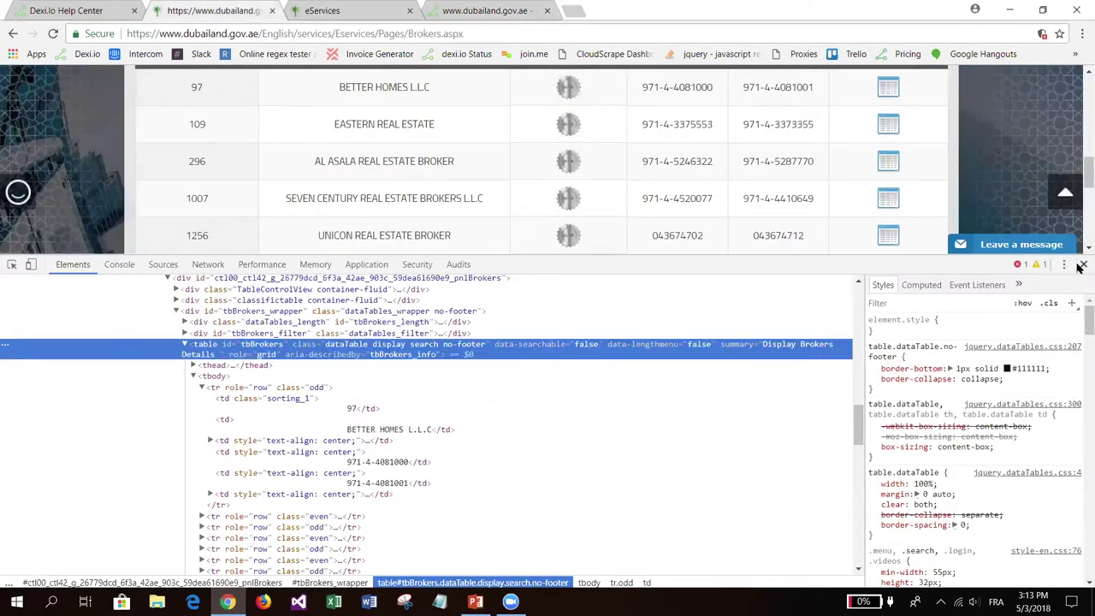
click(1085, 256)
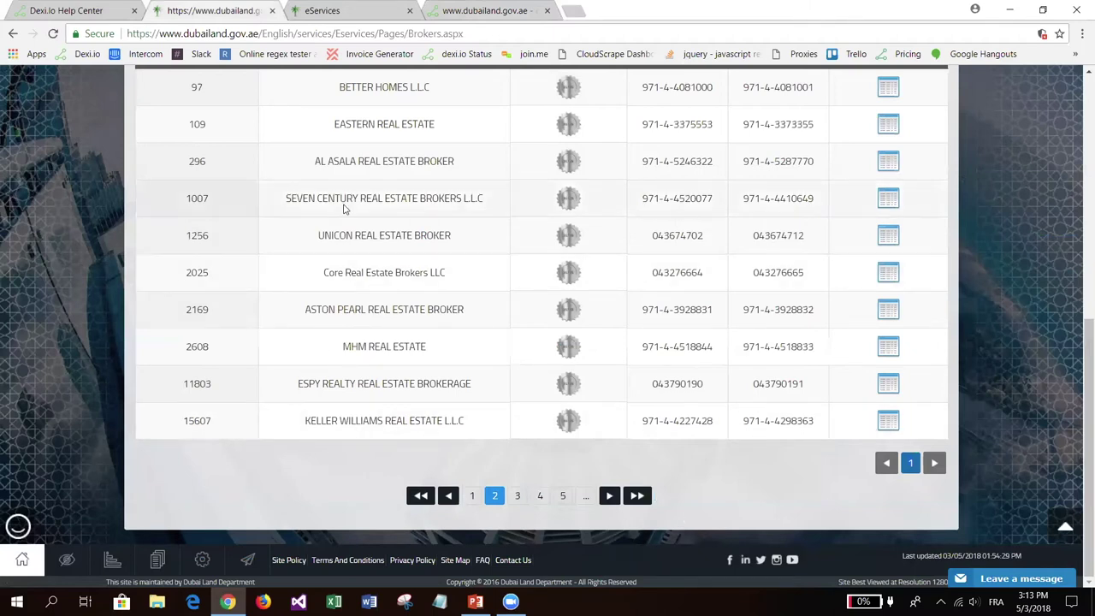
scroll(349, 211, up, 1)
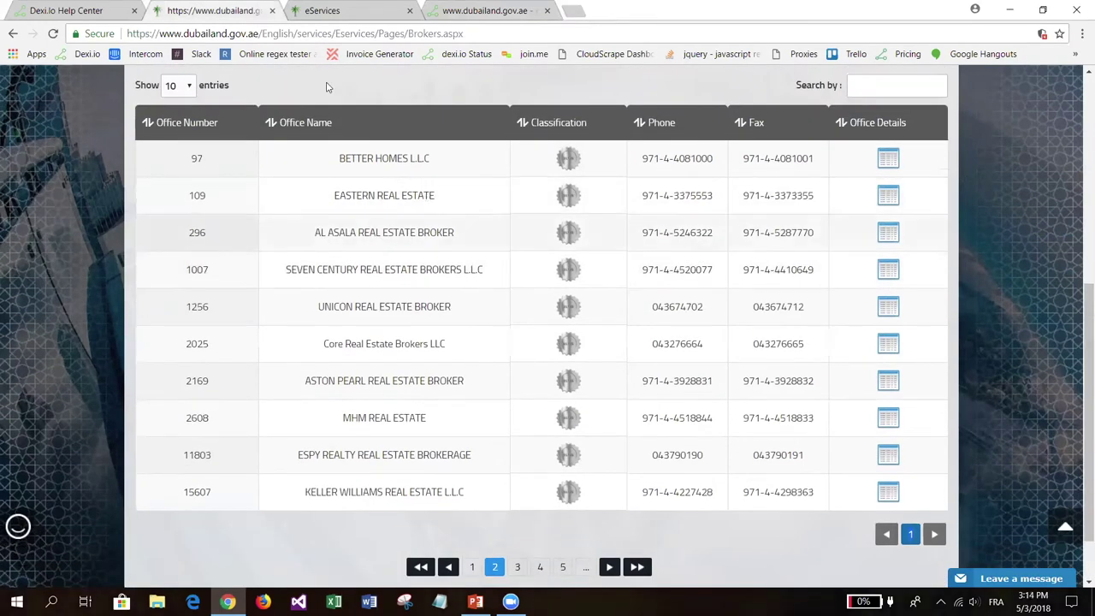
click(481, 10)
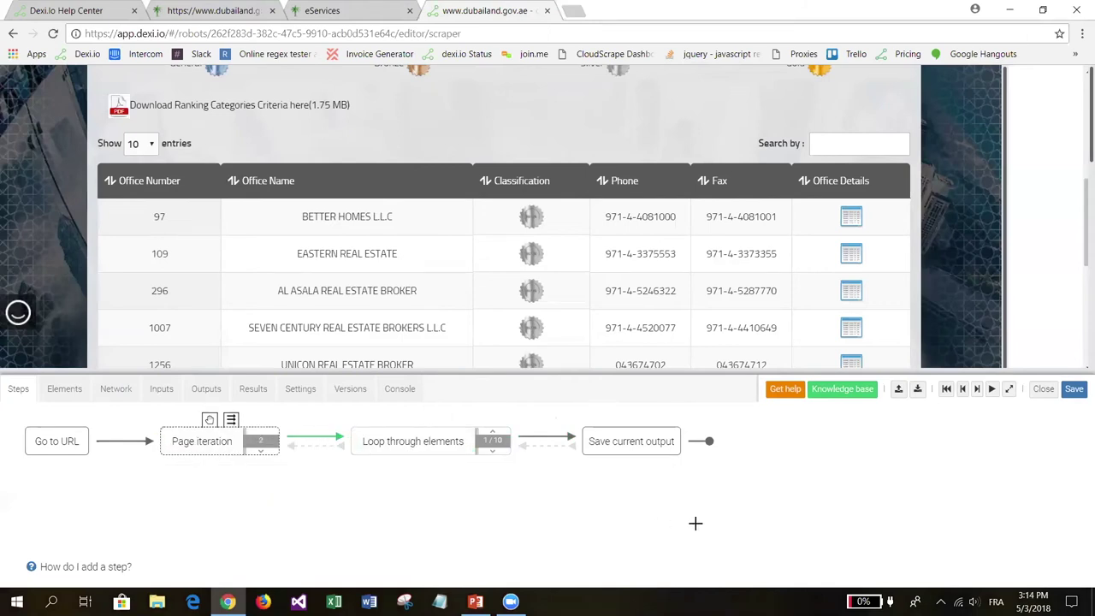
Execute the loop step on the first broker row and add a Click element step before Save current output.
click(981, 392)
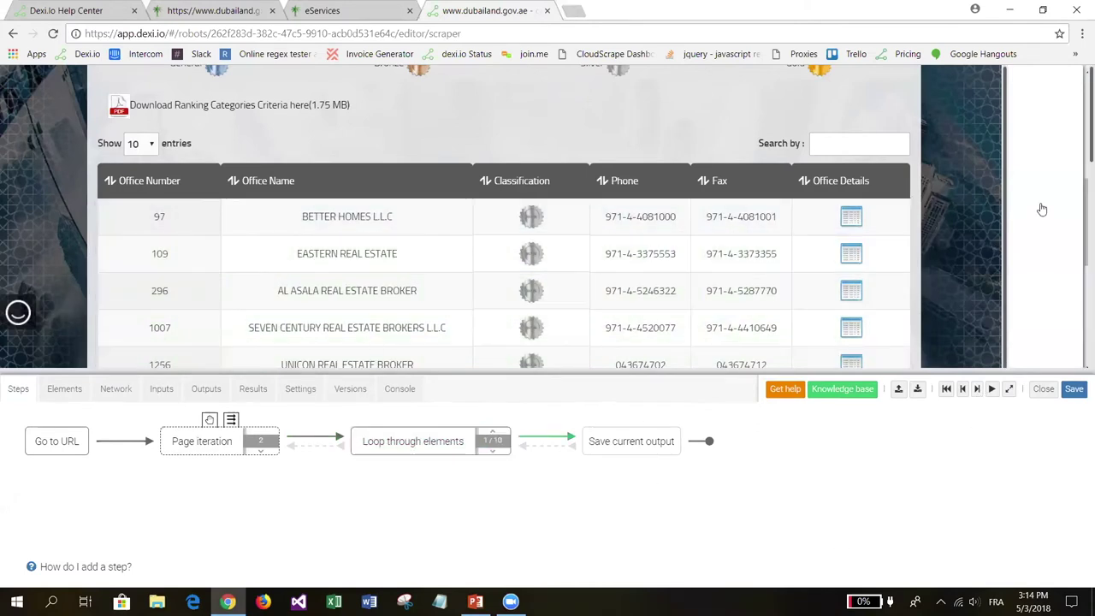
scroll(1042, 210, down, 1)
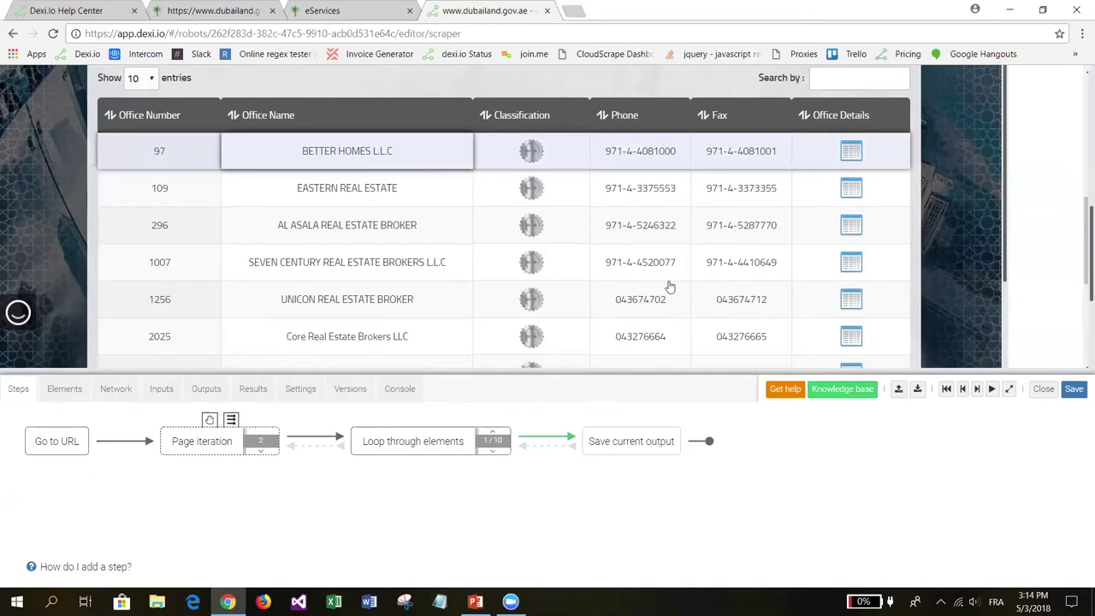
mouse_move(584, 445)
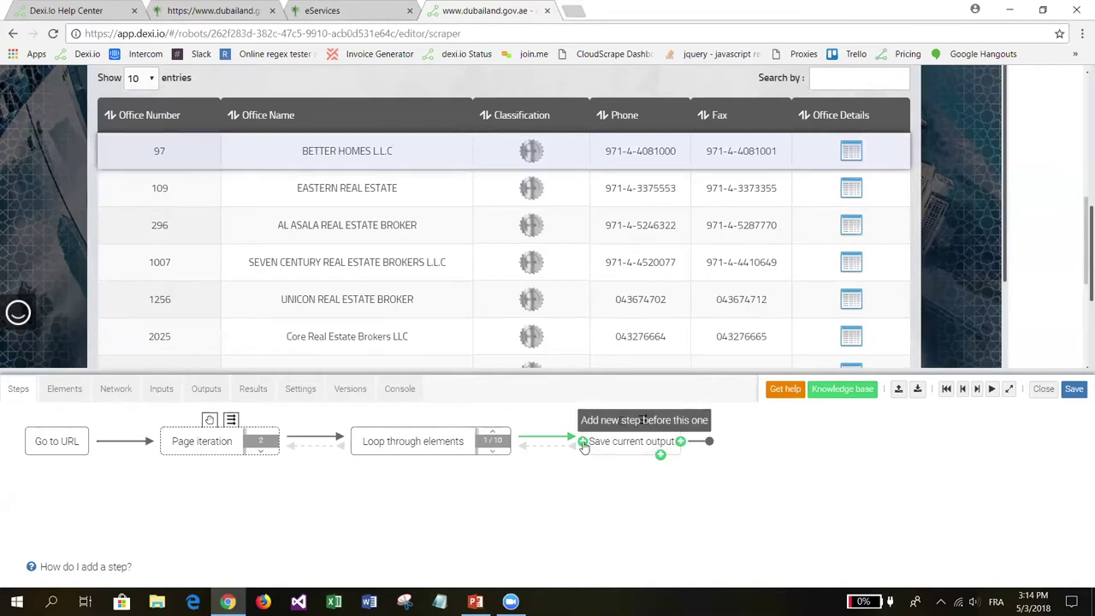
click(585, 445)
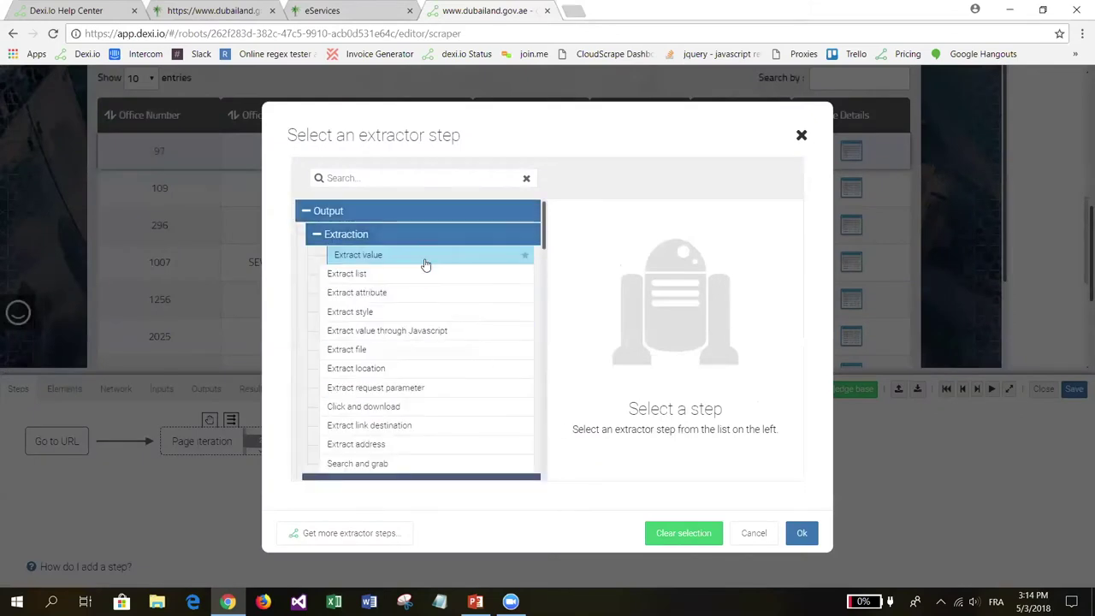
scroll(428, 274, down, 4)
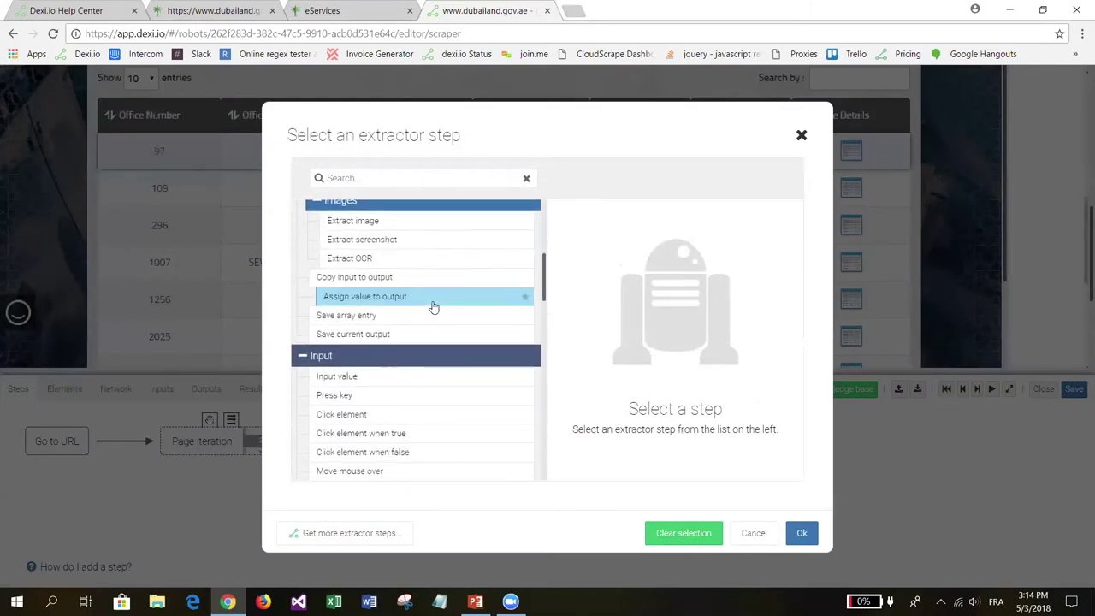
scroll(420, 318, down, 2)
click(389, 344)
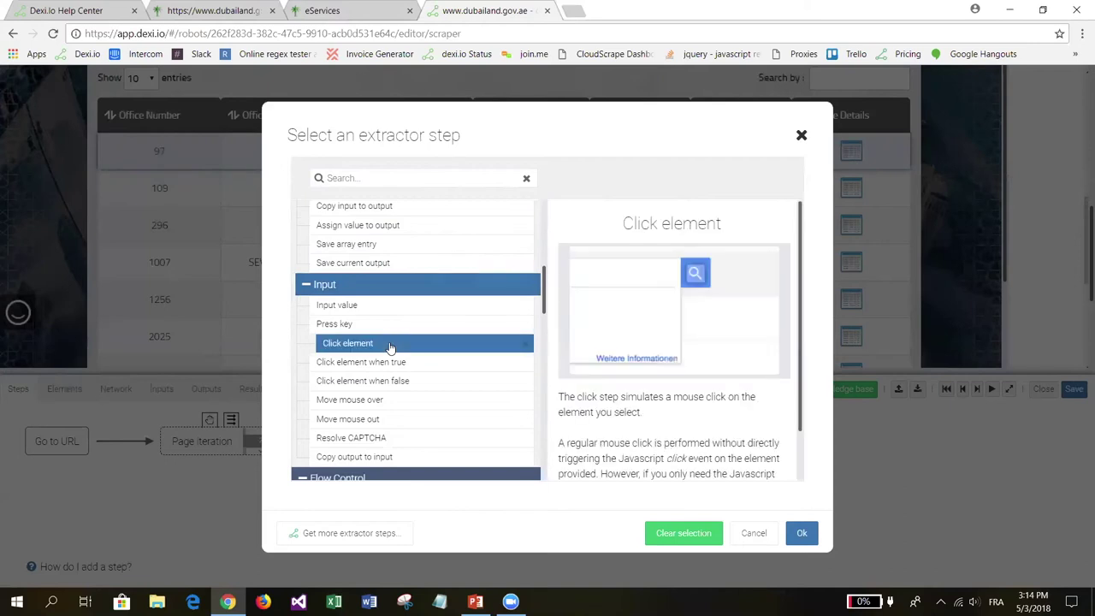
click(801, 533)
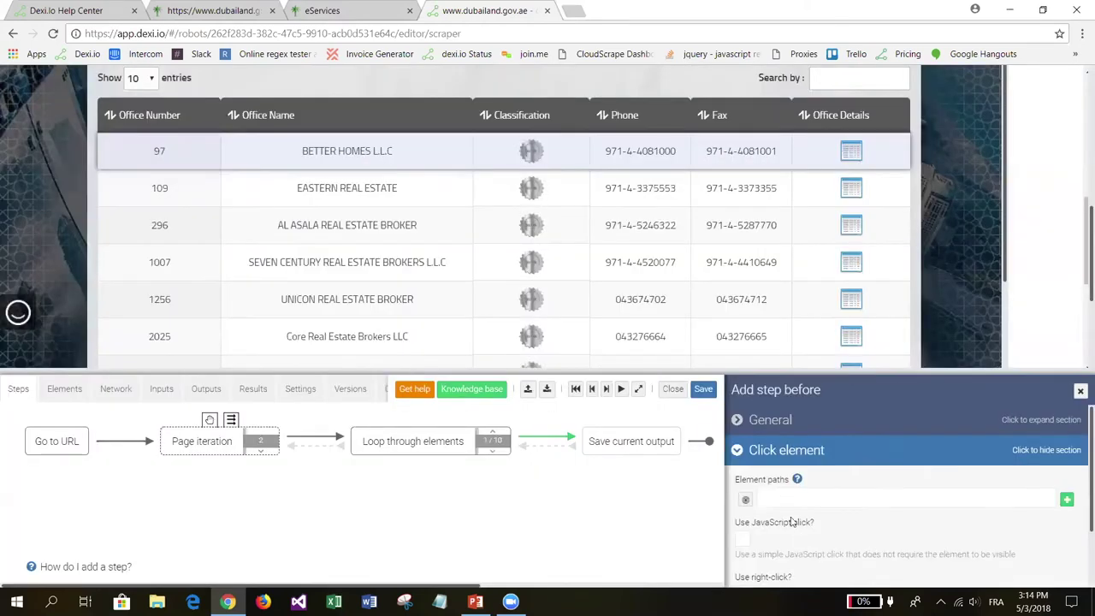
Inspect the "Search for Approved Brokers" heading on the live brokers page, close the inspector and return to the robot editor.
scroll(591, 259, up, 1)
scroll(590, 259, up, 1)
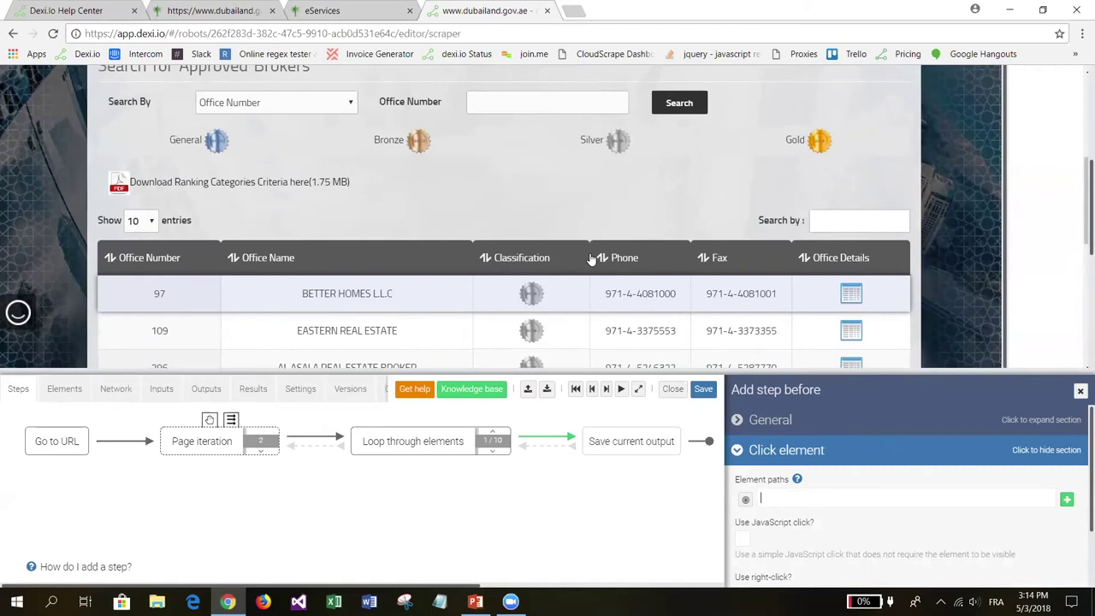
scroll(591, 259, up, 1)
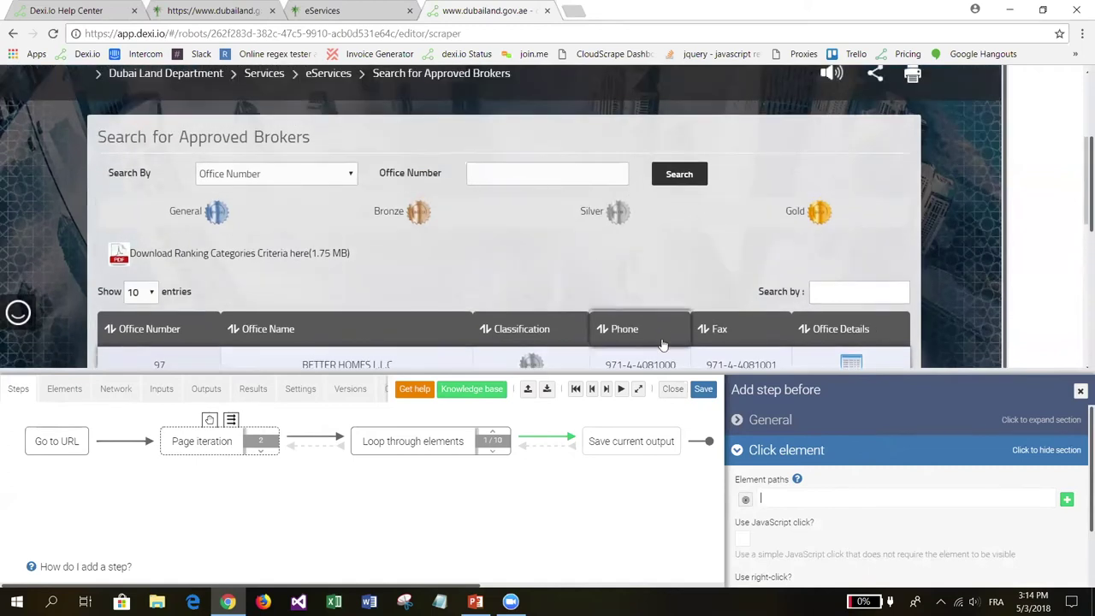
click(214, 10)
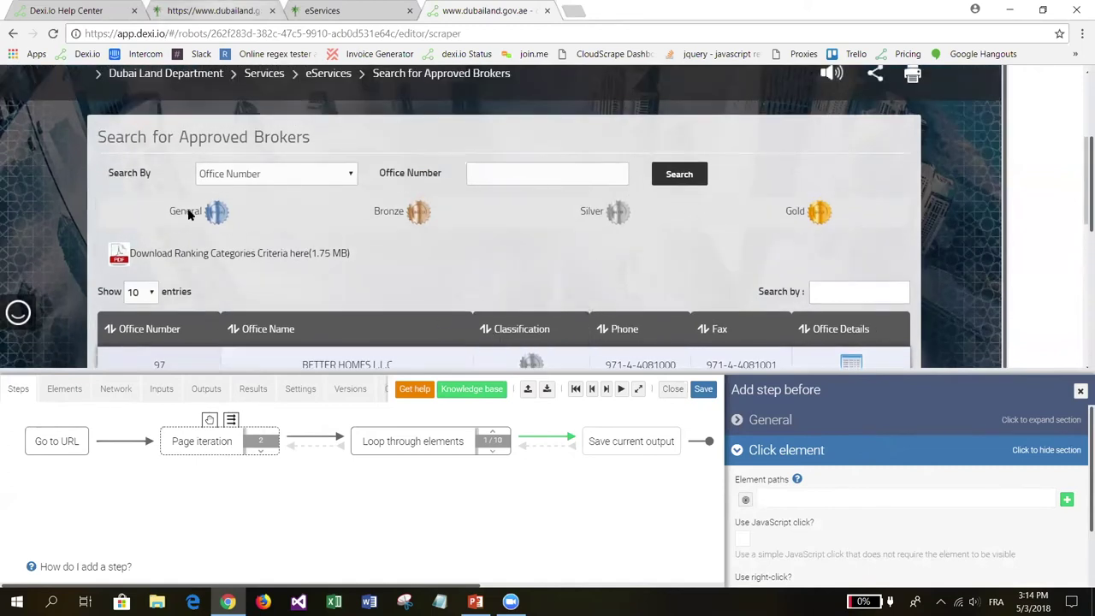
scroll(189, 208, up, 3)
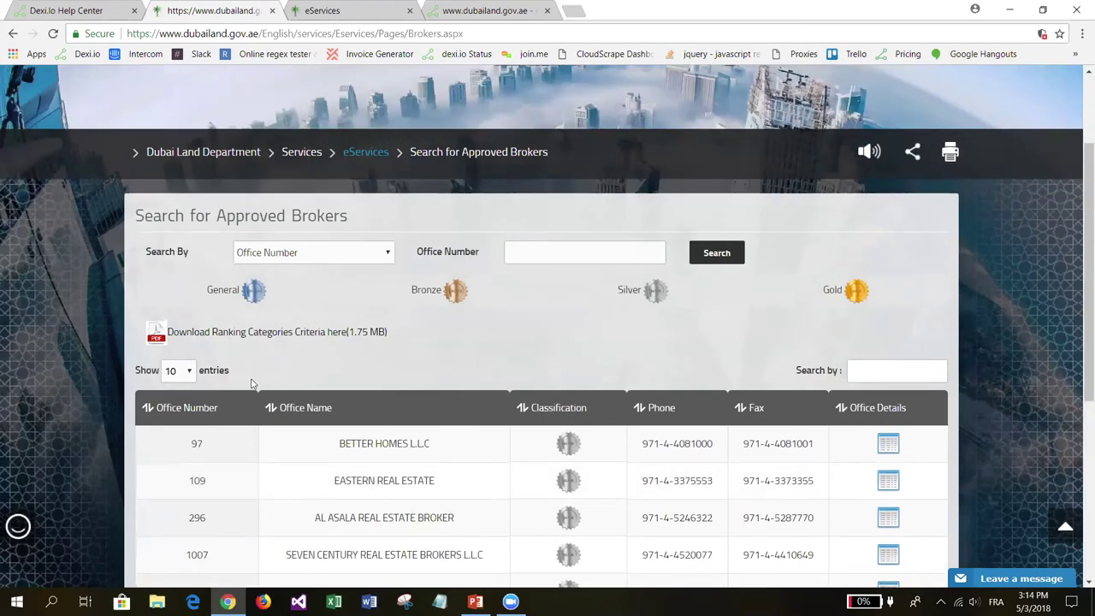
key(ctrl+shift+i)
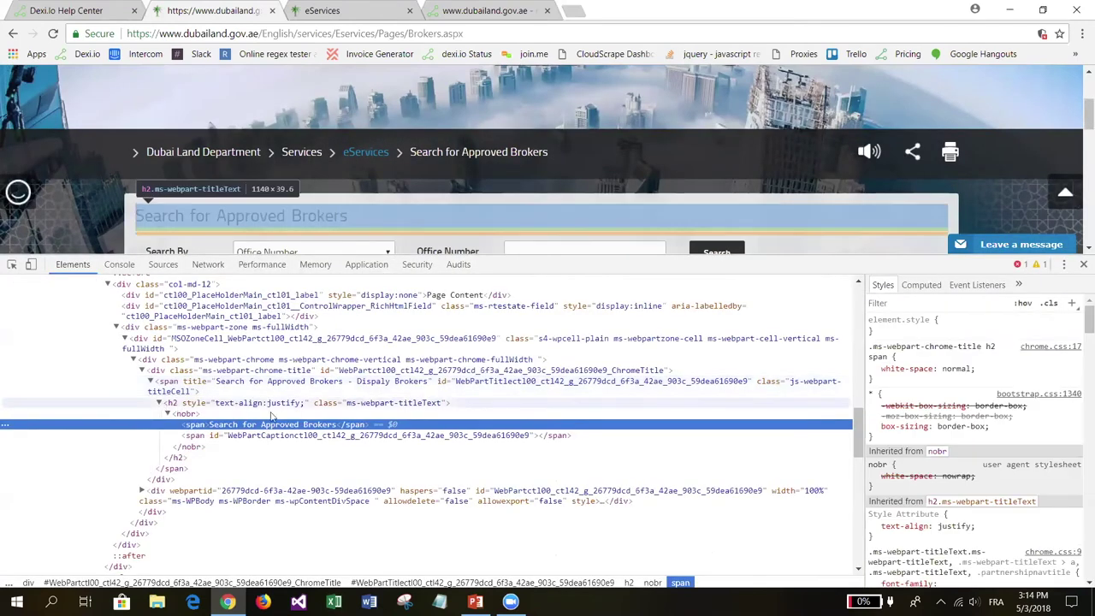
click(1083, 264)
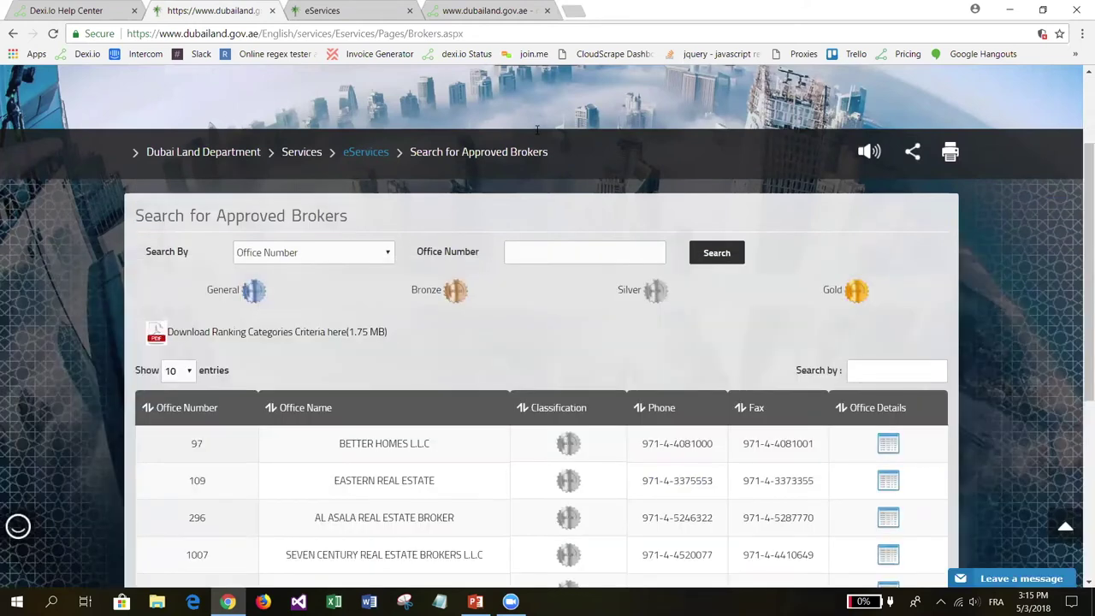
key(ctrl+4)
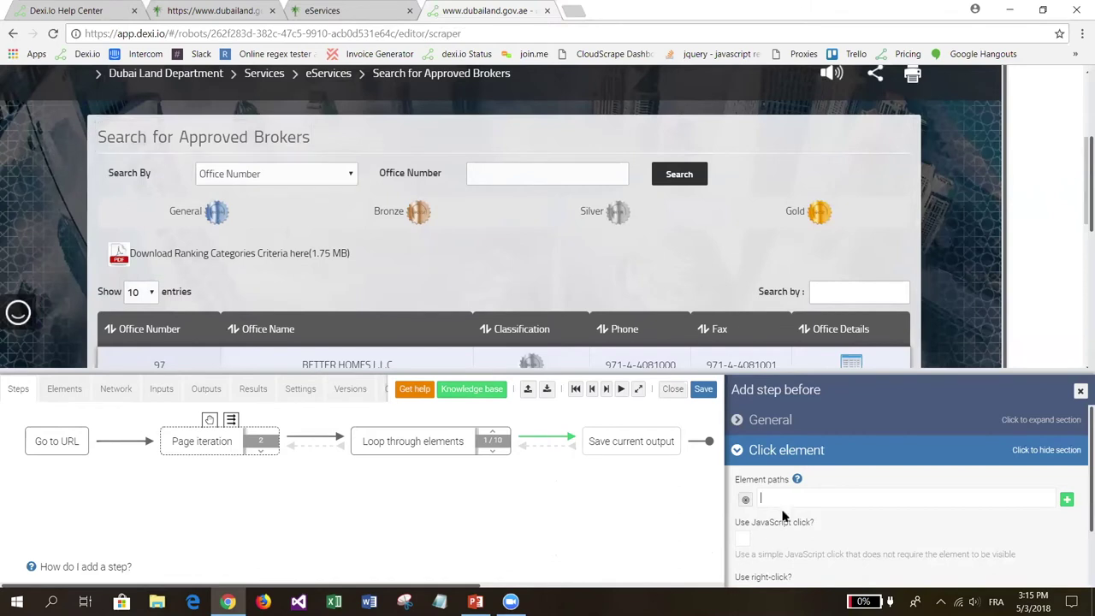
Try "h2" as the Click element step's element path and check it against the looped broker row.
text(h2)
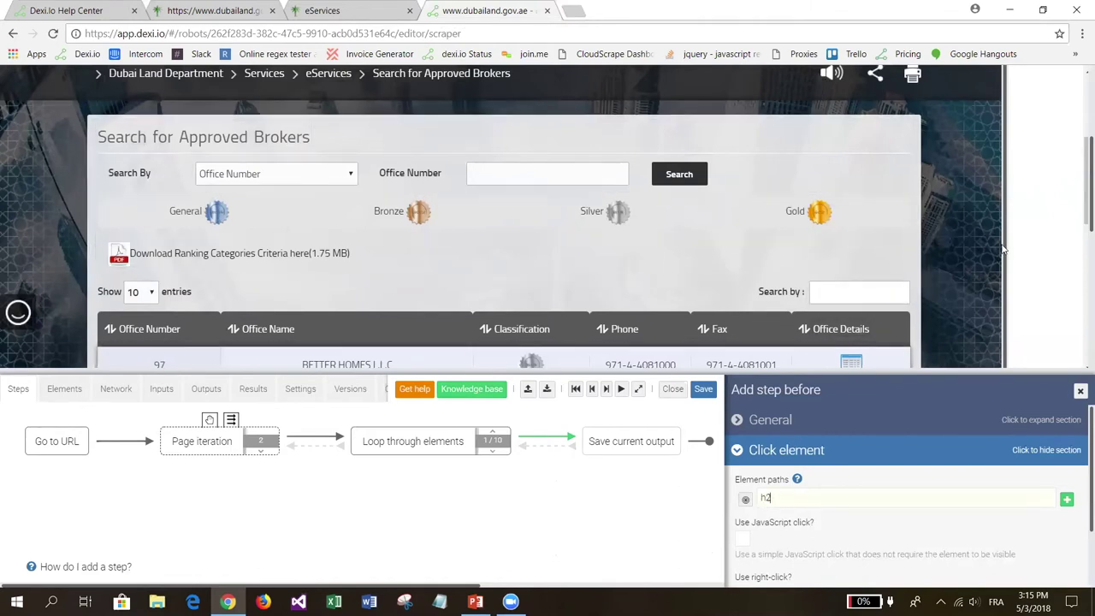
scroll(1030, 233, down, 1)
scroll(1030, 233, down, 3)
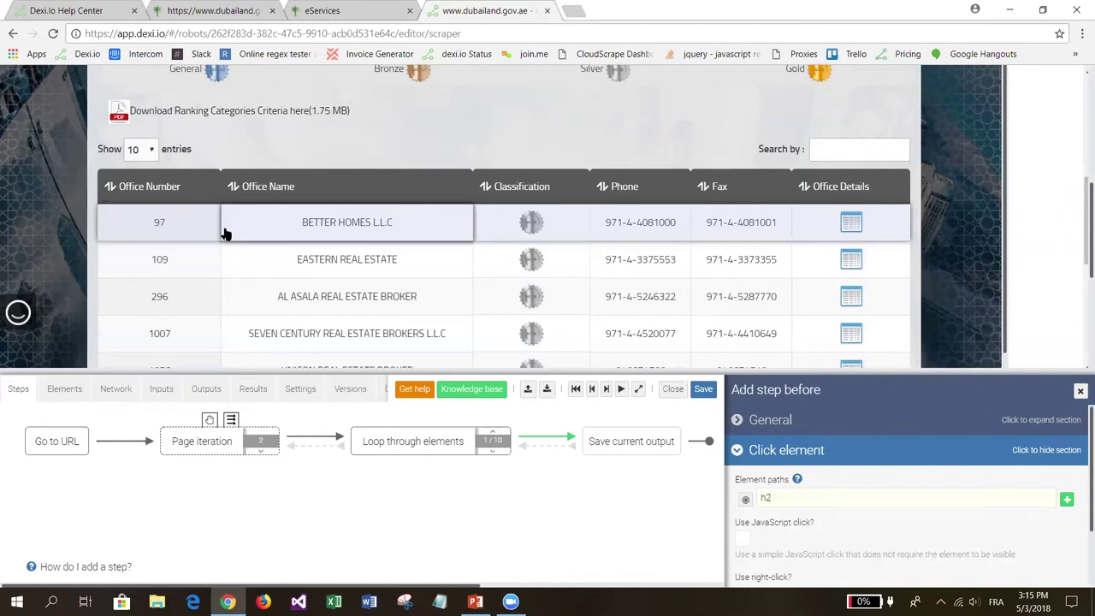
drag(777, 503, 764, 503)
click(792, 503)
Try ":parent" and ":parent:parent" as the Click element step's element path, and clear the path.
double_click(768, 499)
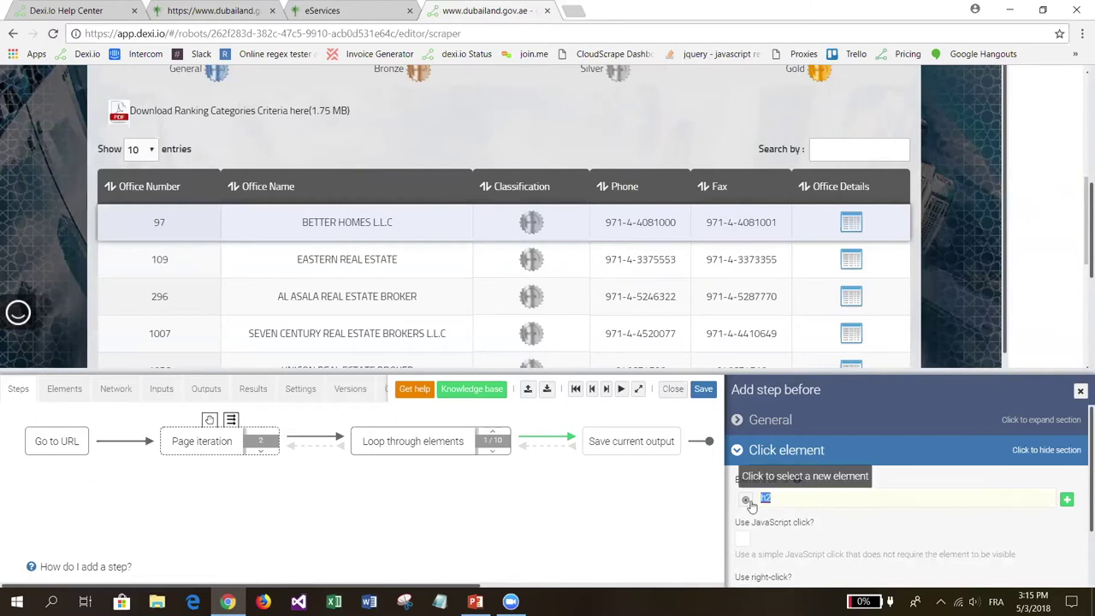
text(:parent)
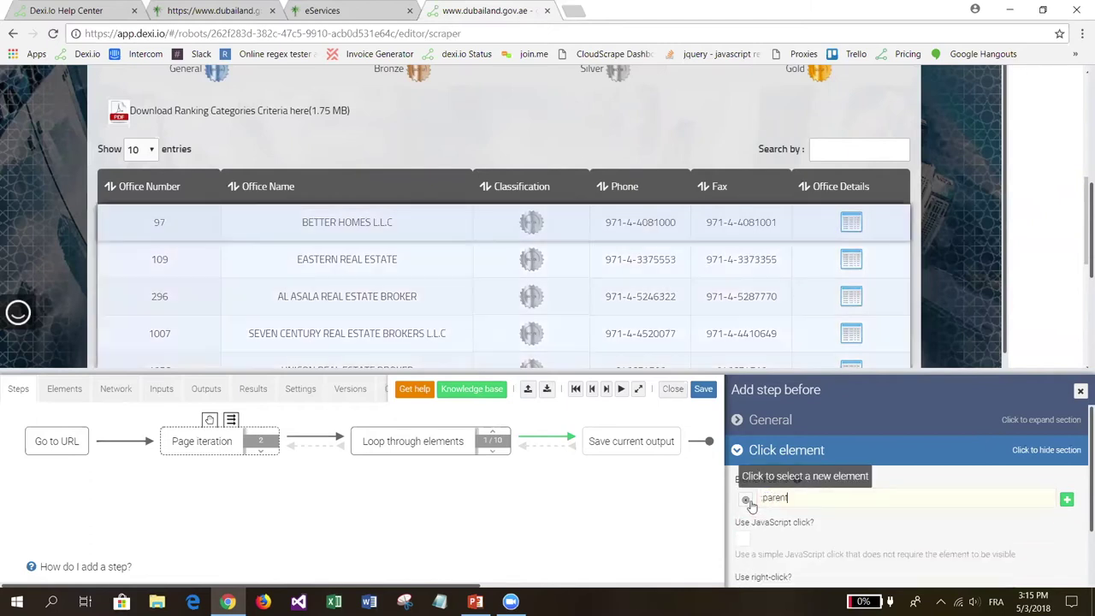
text(:parent)
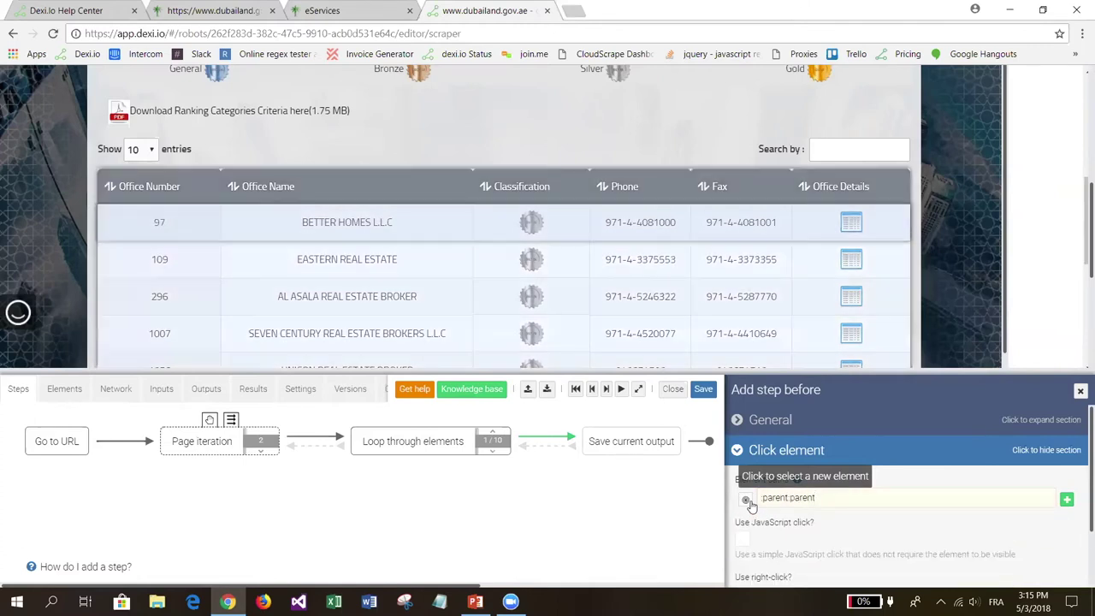
key(ctrl+a)
key(BackSpace)
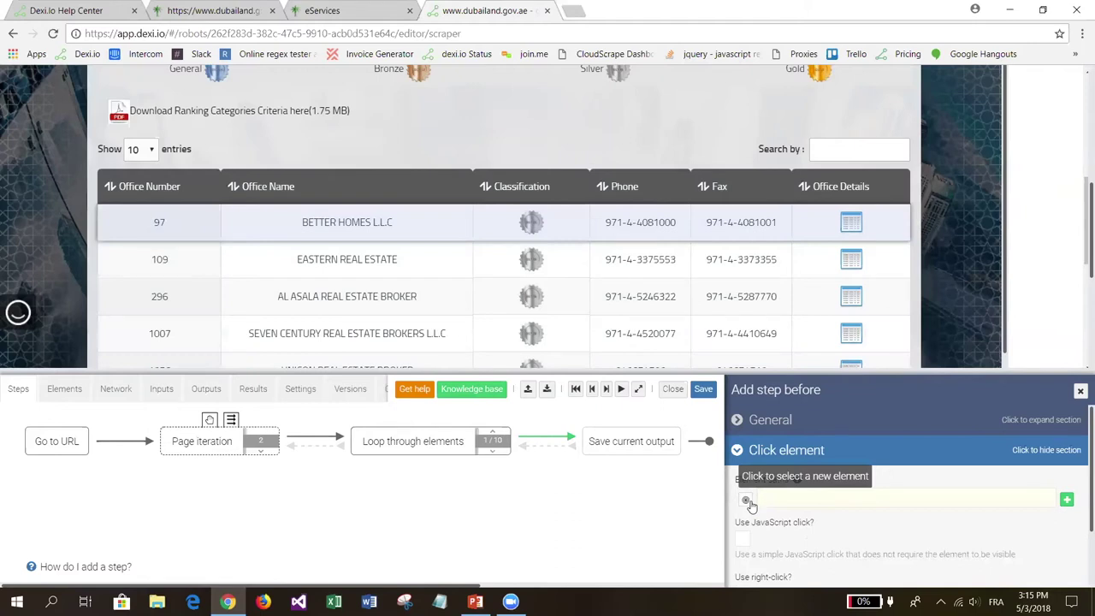
Set the Click element step's element path to "td:last a" to target the office details link in the current row.
click(749, 505)
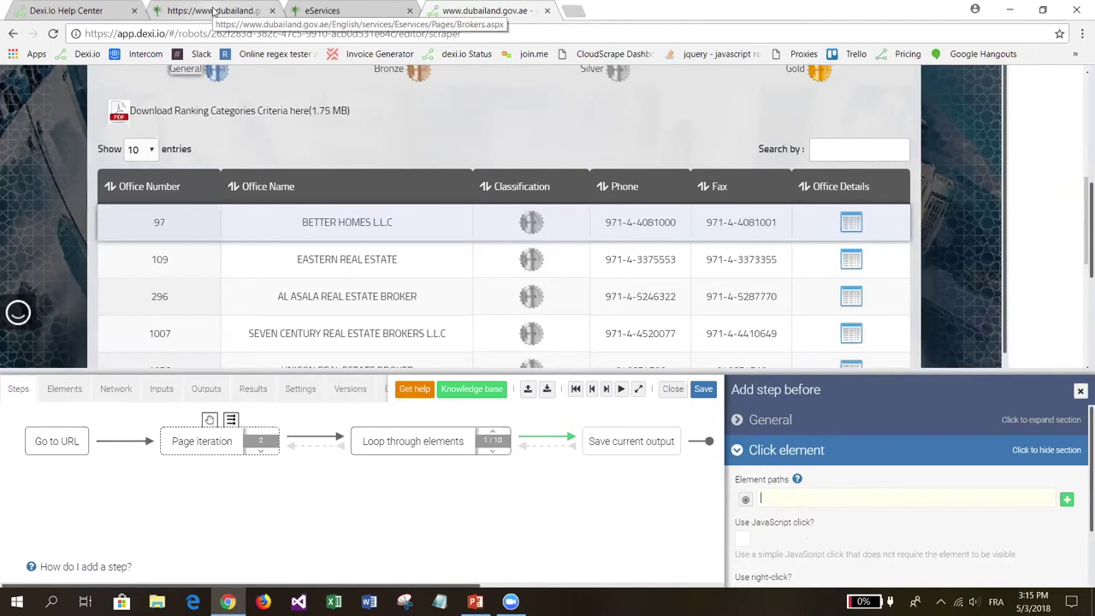
text(td)
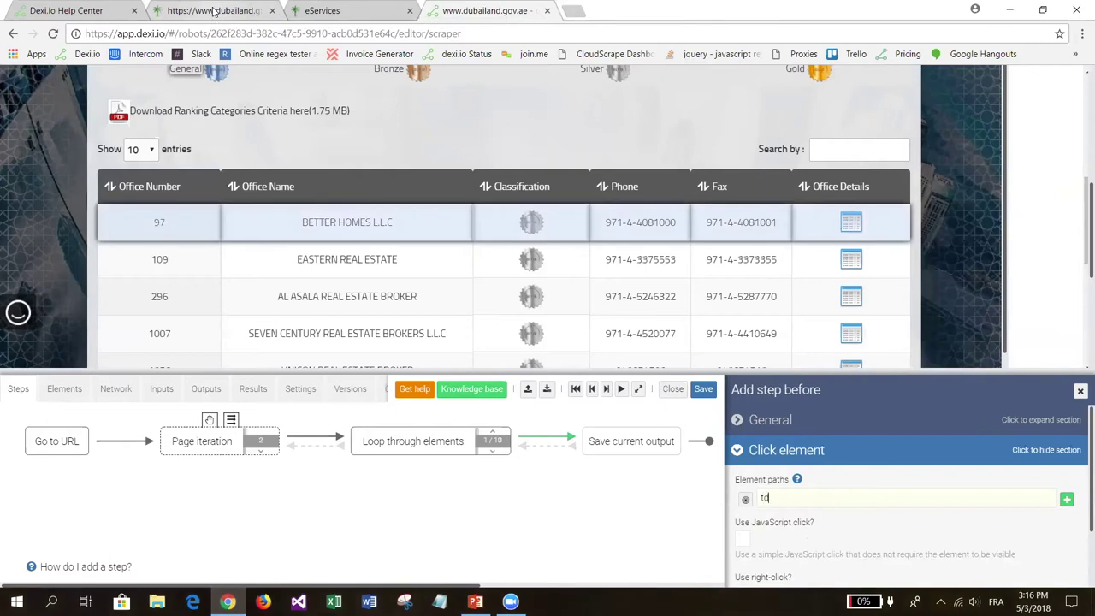
text(:last a)
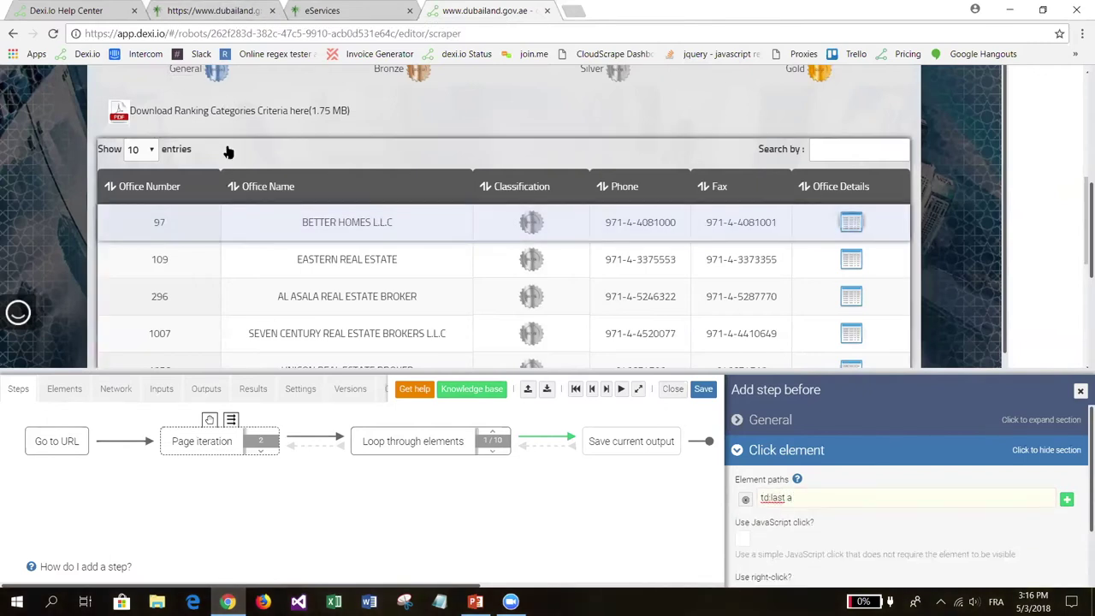
key(ctrl+shift+Left)
key(Right)
Search the dexi.io Help Center for "pseudo" and open the article about elements, paths and scopes.
click(59, 12)
text(pseudo)
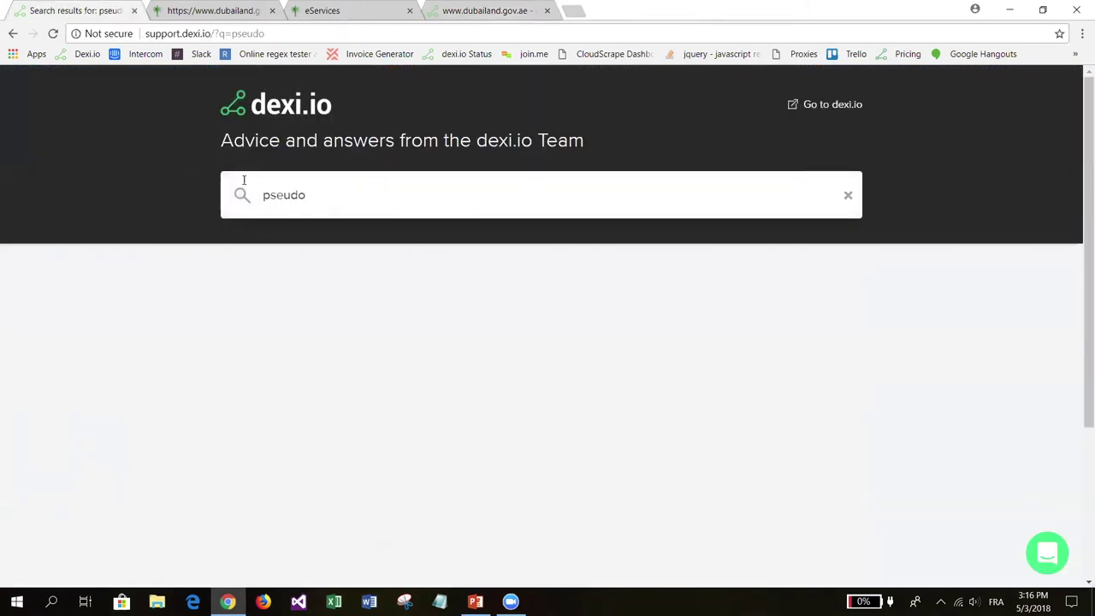
click(403, 342)
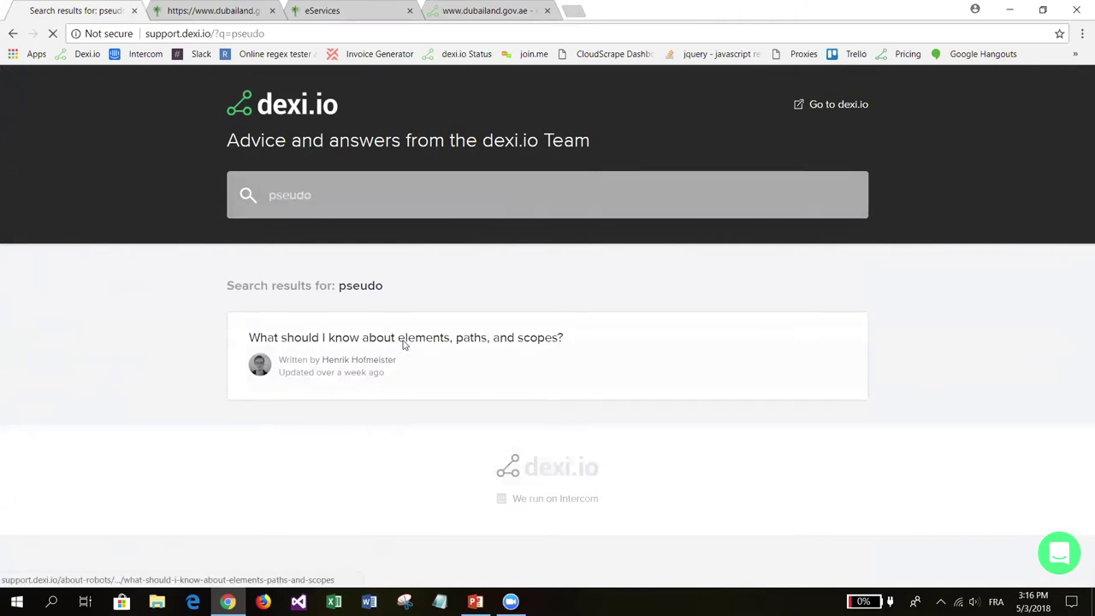
Review the article's element path explanation and its list of pseudo-selectors, and return to the robot editor.
scroll(472, 303, down, 2)
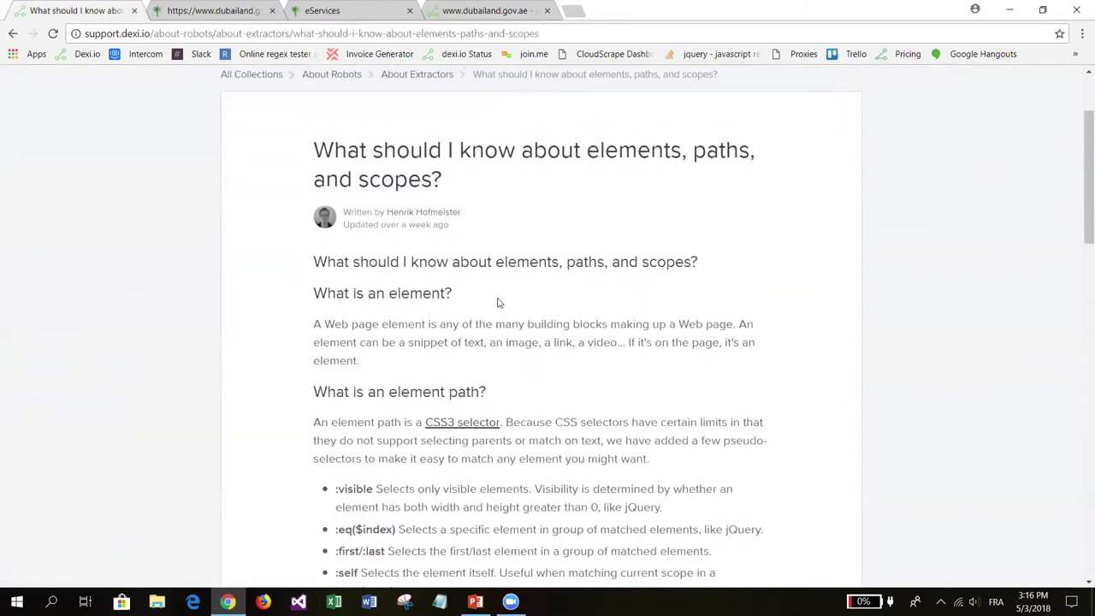
scroll(499, 303, down, 3)
scroll(499, 303, down, 2)
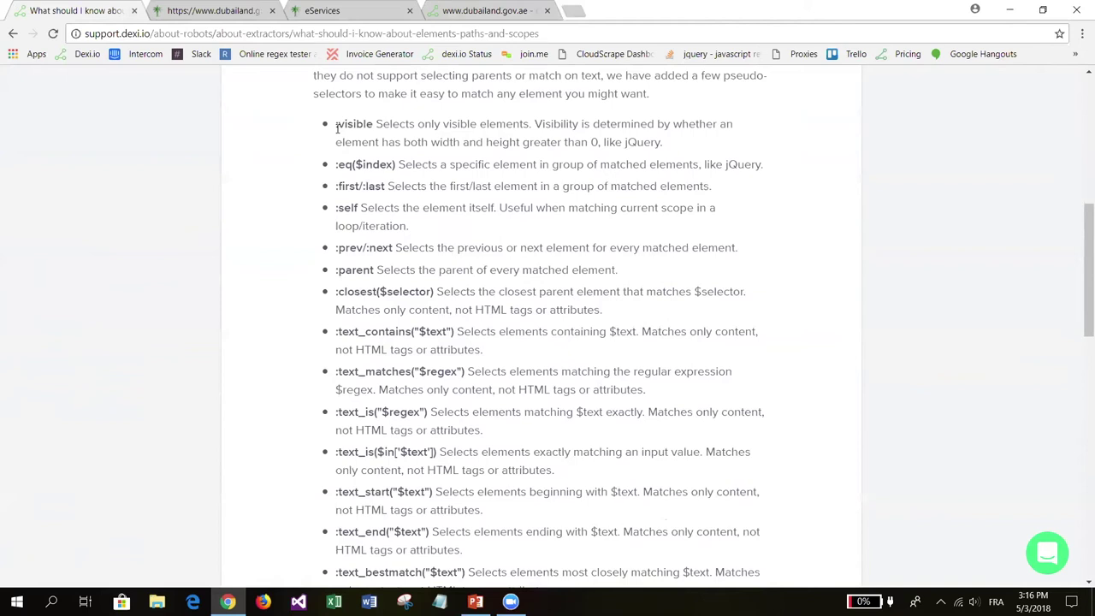
scroll(333, 157, up, 3)
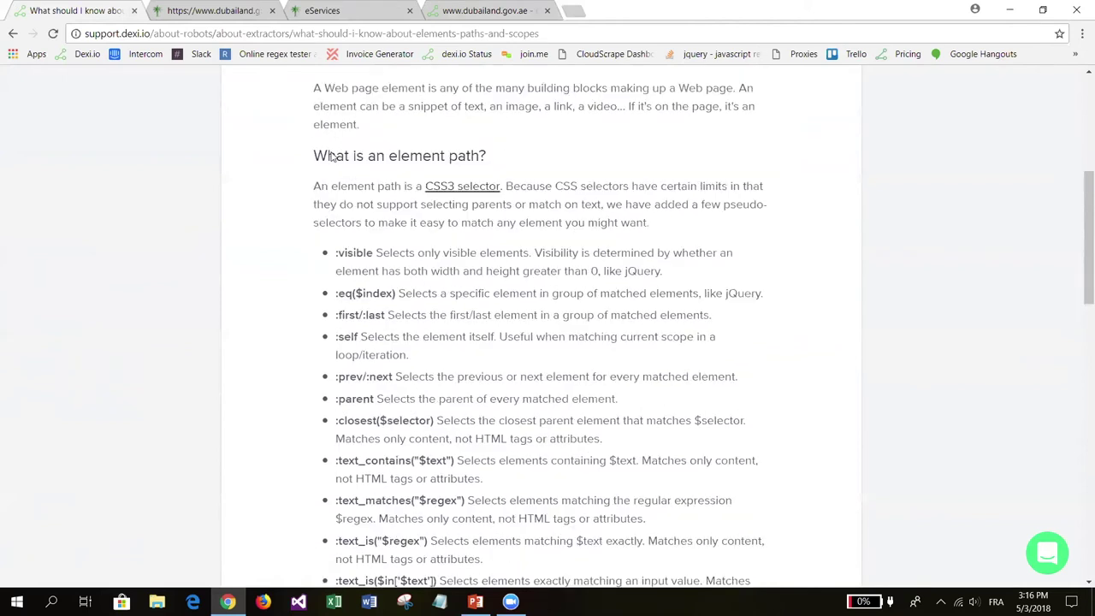
scroll(333, 157, up, 2)
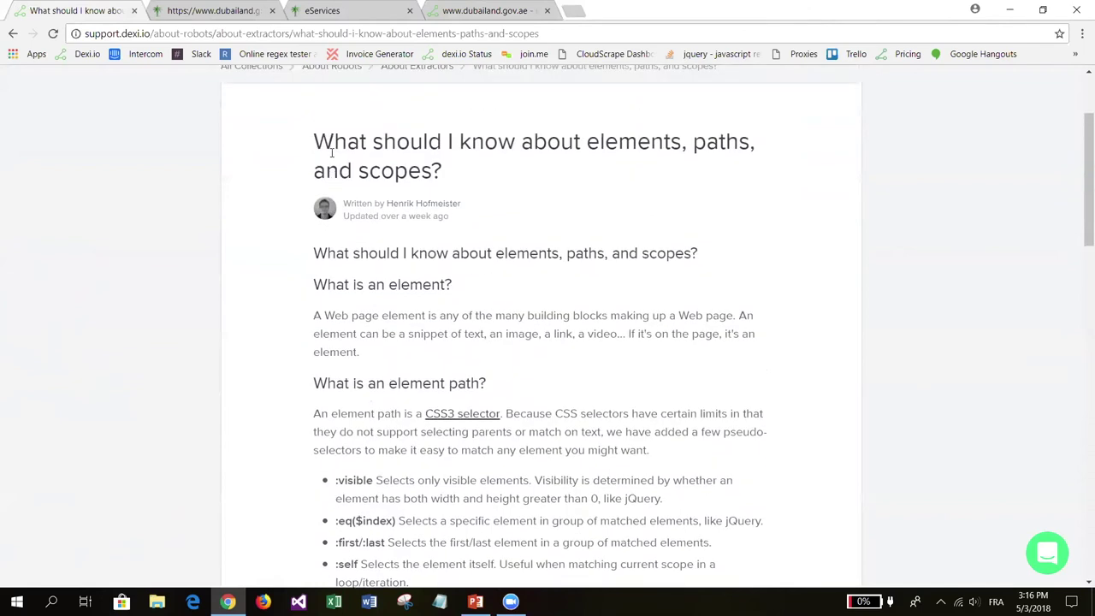
scroll(333, 156, up, 1)
scroll(333, 157, down, 2)
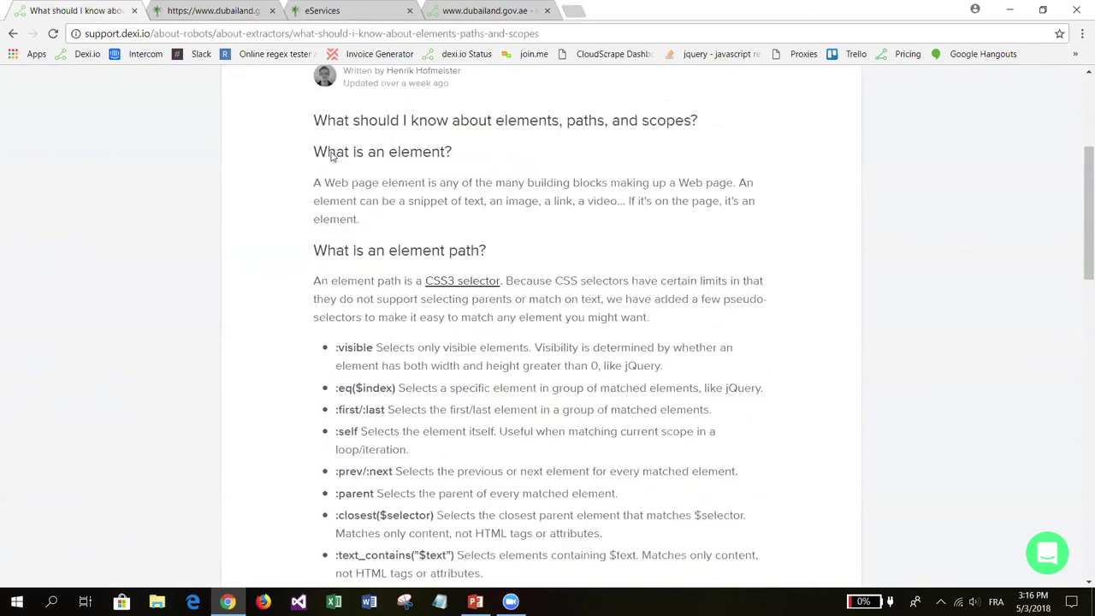
scroll(359, 49, down, 3)
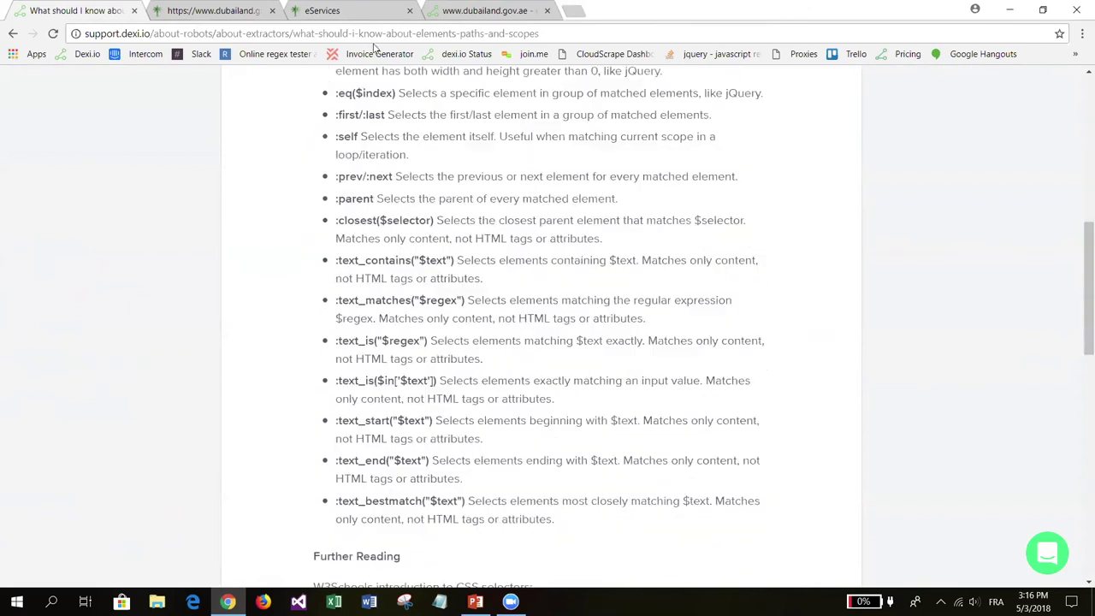
scroll(470, 118, up, 1)
key(ctrl+4)
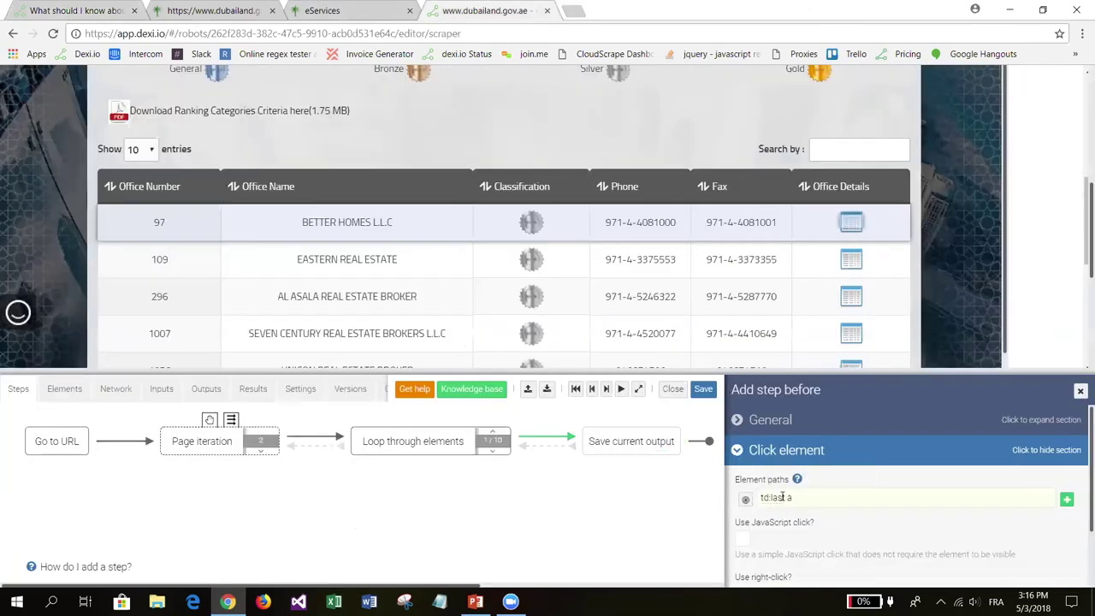
Review the ":last" part of the element path, enable JavaScript click and confirm the new Click element step.
drag(785, 498, 771, 498)
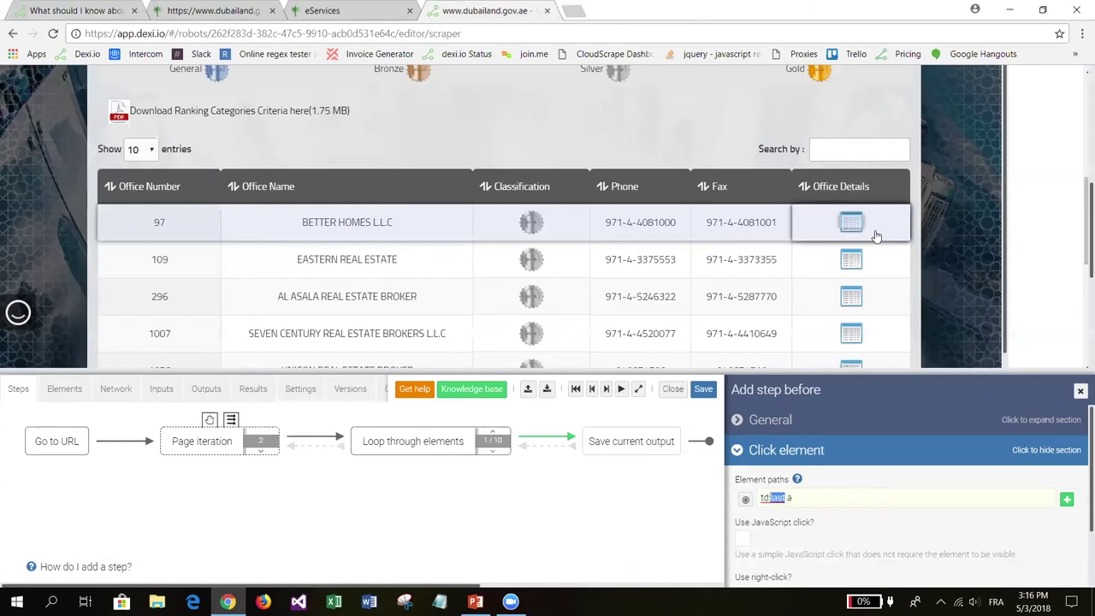
click(824, 498)
scroll(824, 498, down, 1)
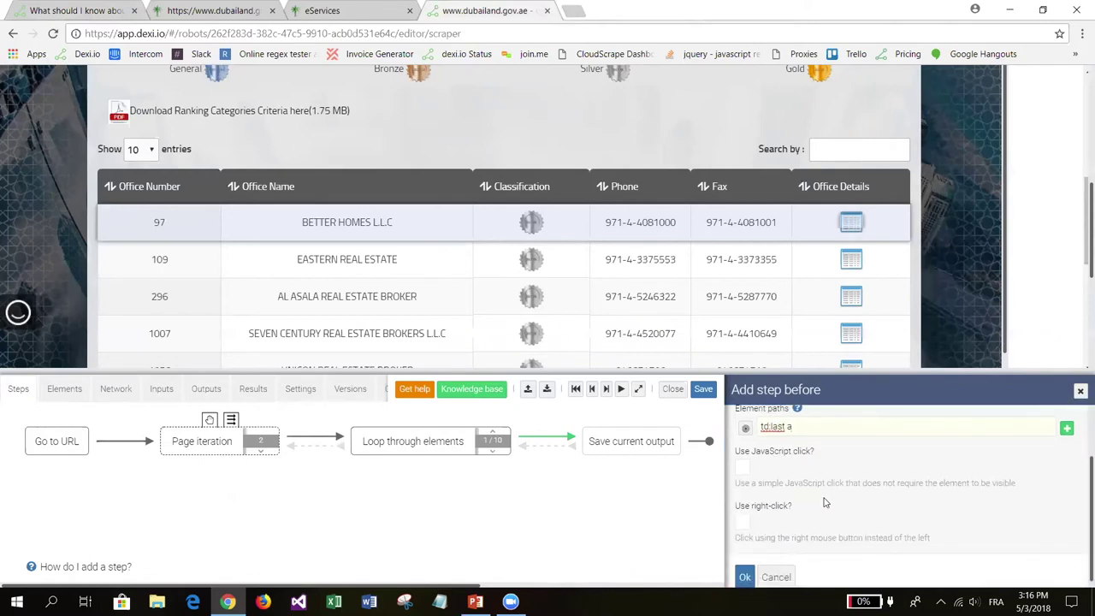
scroll(826, 503, up, 1)
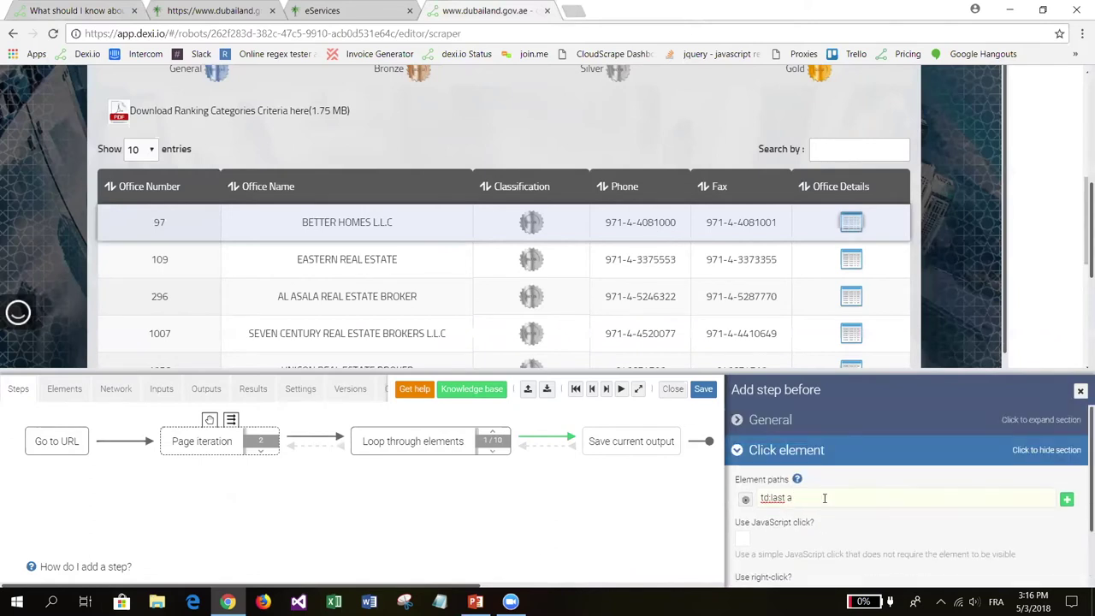
scroll(824, 498, down, 1)
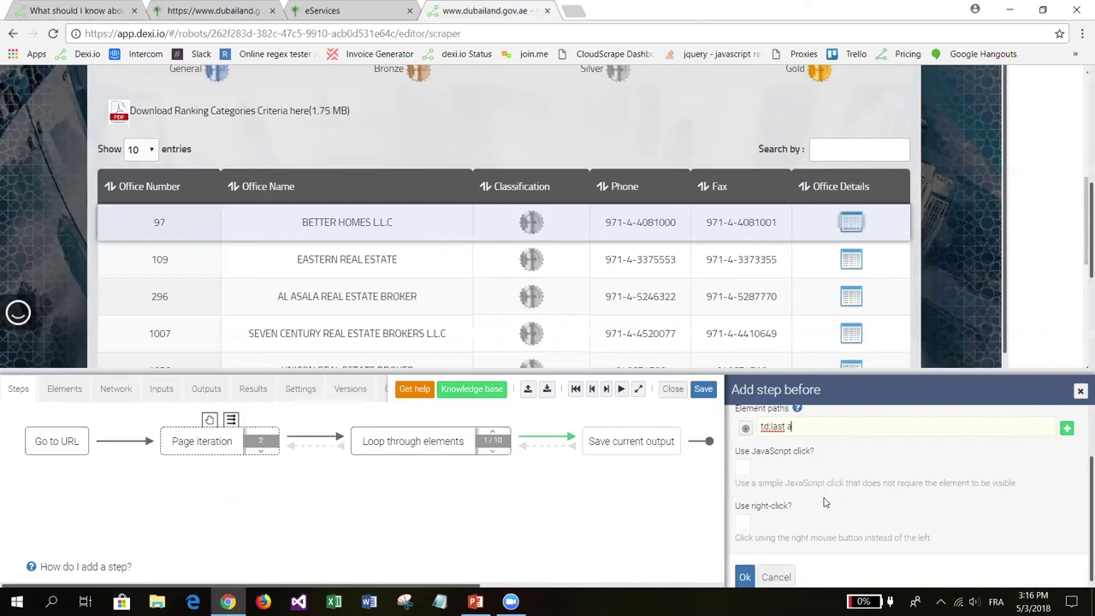
click(743, 470)
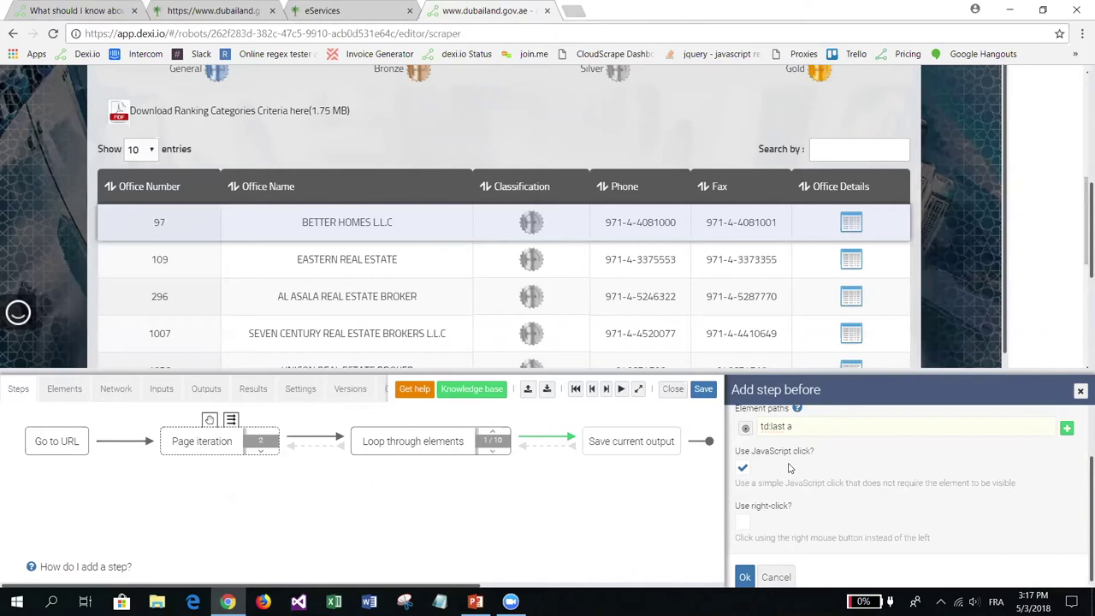
scroll(790, 468, down, 1)
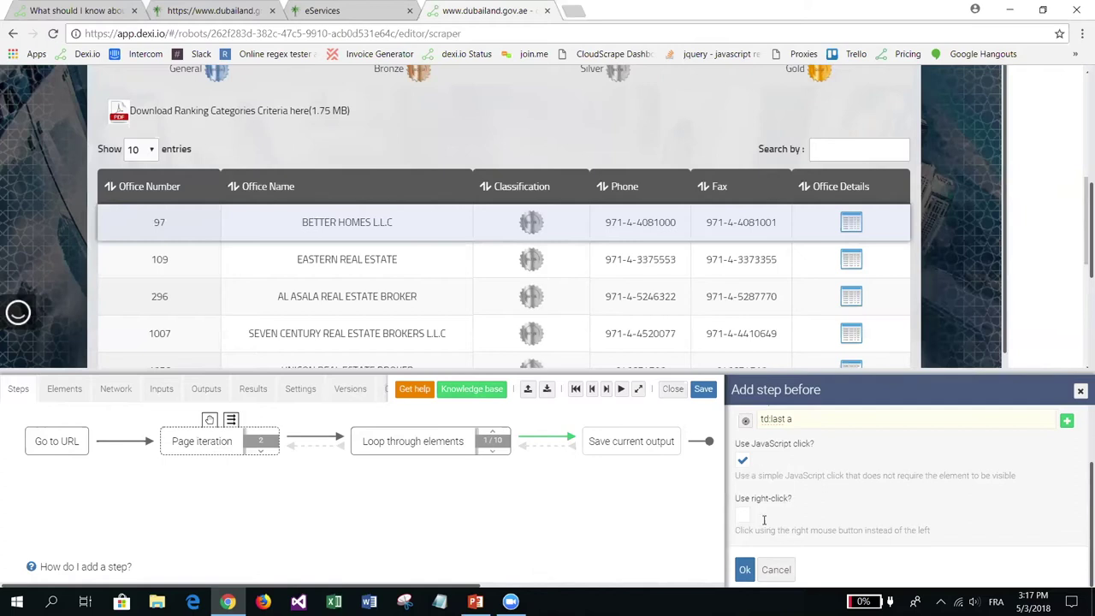
click(743, 570)
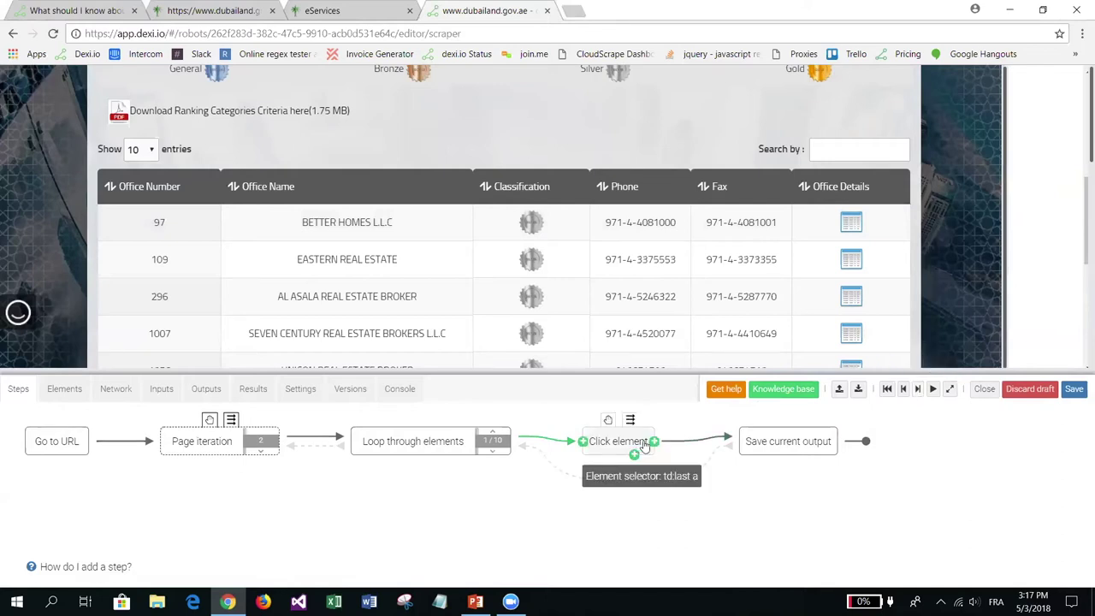
Execute the Click element step for the first office, review its details page and open the live eServices details page.
click(920, 395)
click(919, 391)
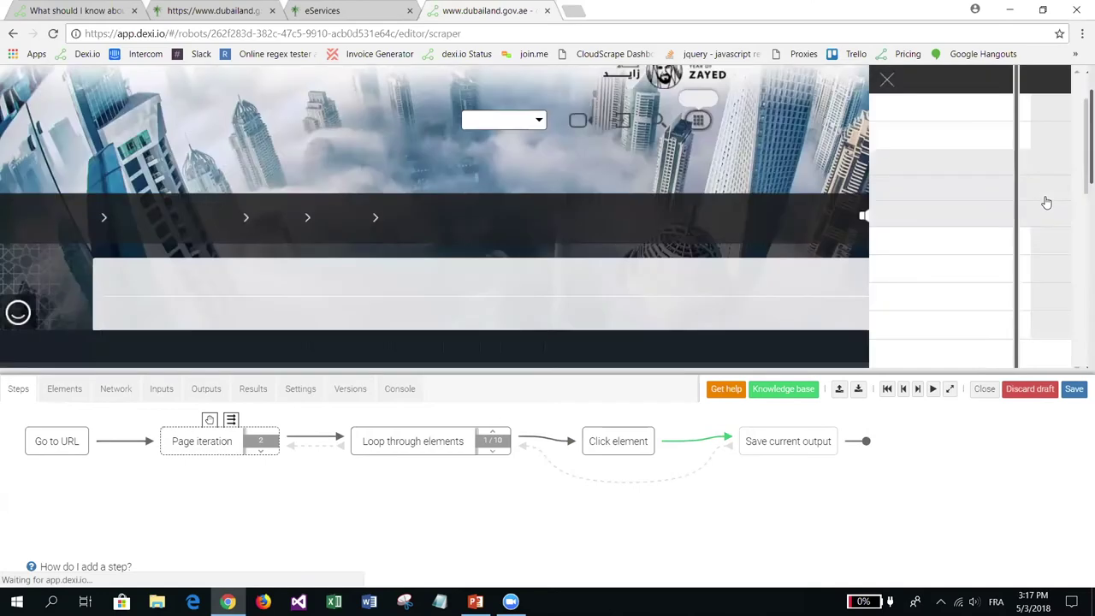
scroll(1046, 203, down, 3)
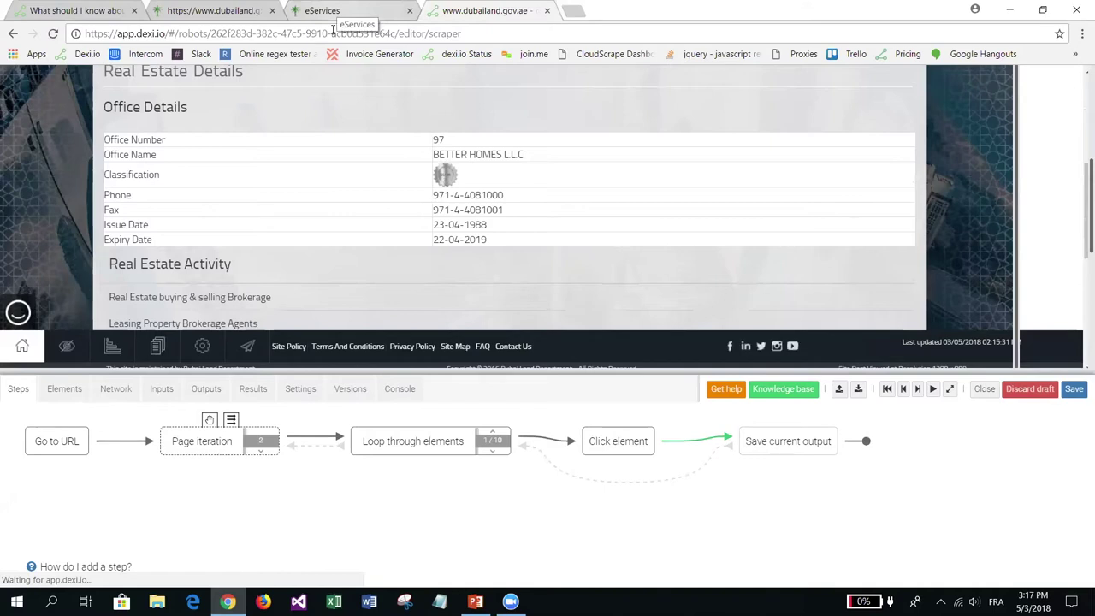
click(333, 12)
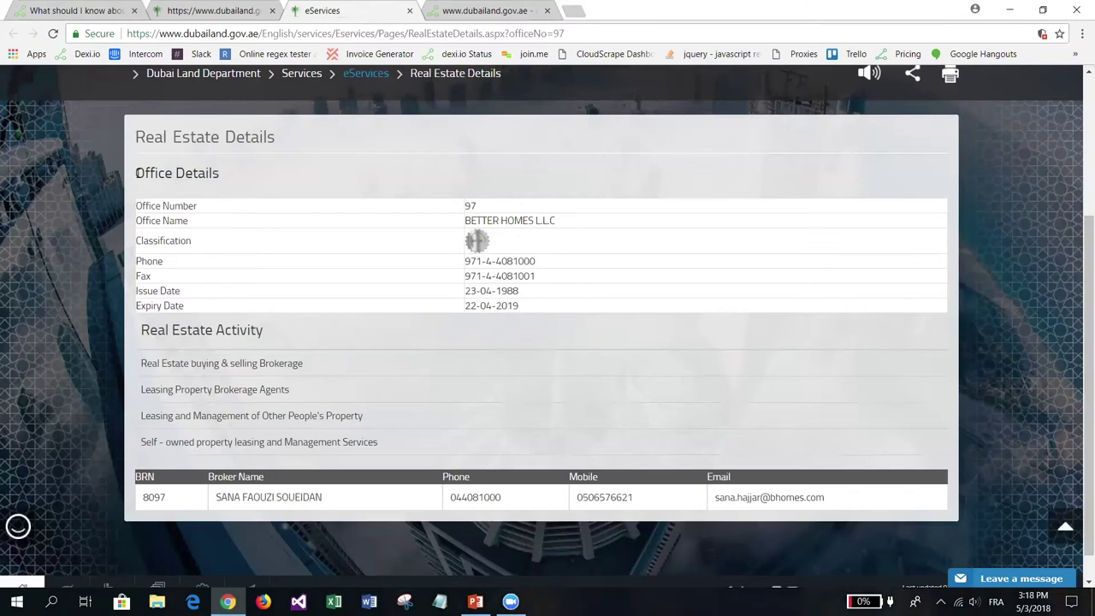
Review the Office Details section and the broker table on the live page, and return to the robot editor.
drag(137, 173, 220, 180)
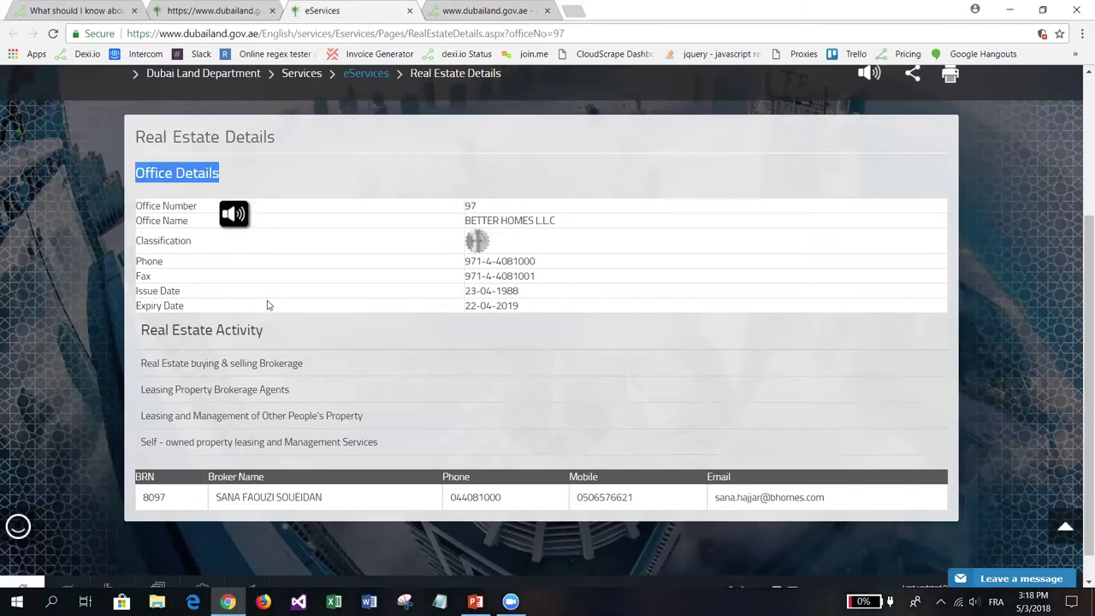
click(285, 400)
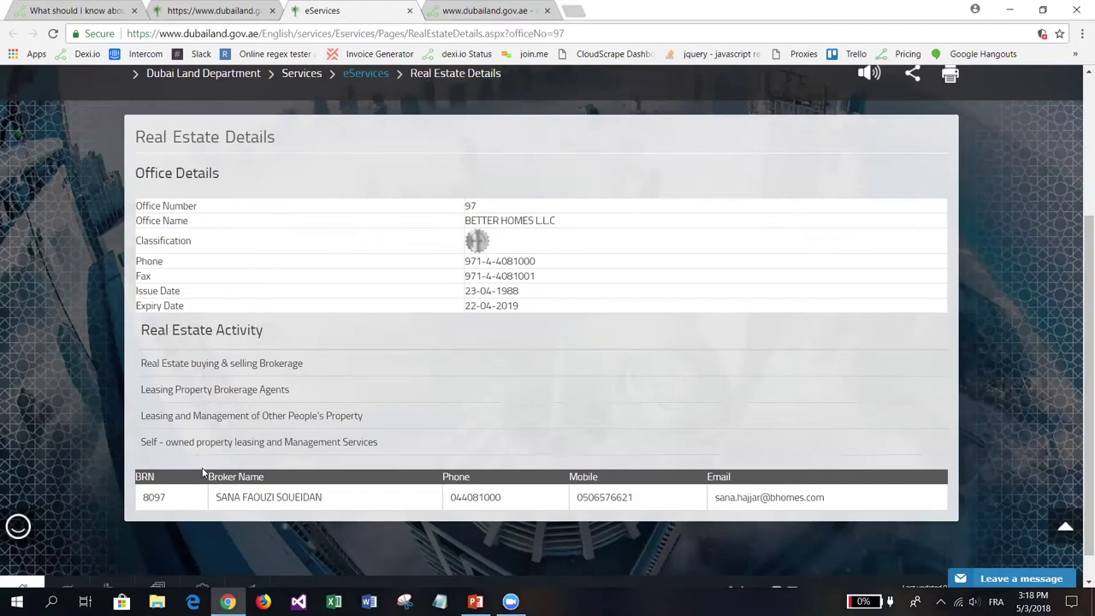
drag(308, 481, 791, 509)
click(848, 508)
drag(137, 172, 215, 178)
click(157, 200)
key(ctrl+Tab)
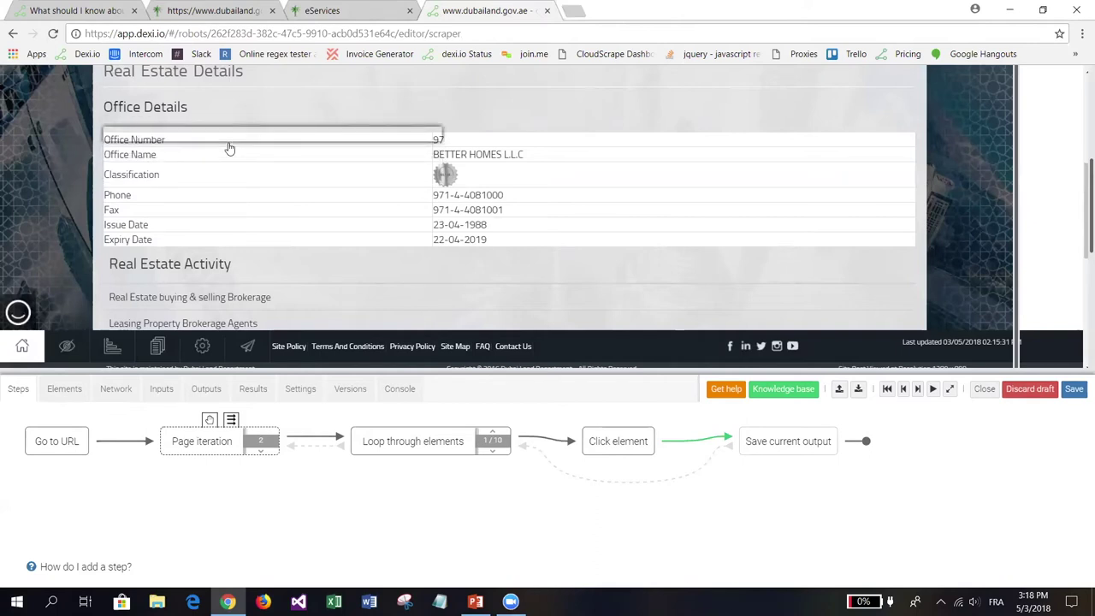
Add an extract step for the office number value, writing to a new Text field named OfficeNumber.
click(460, 146)
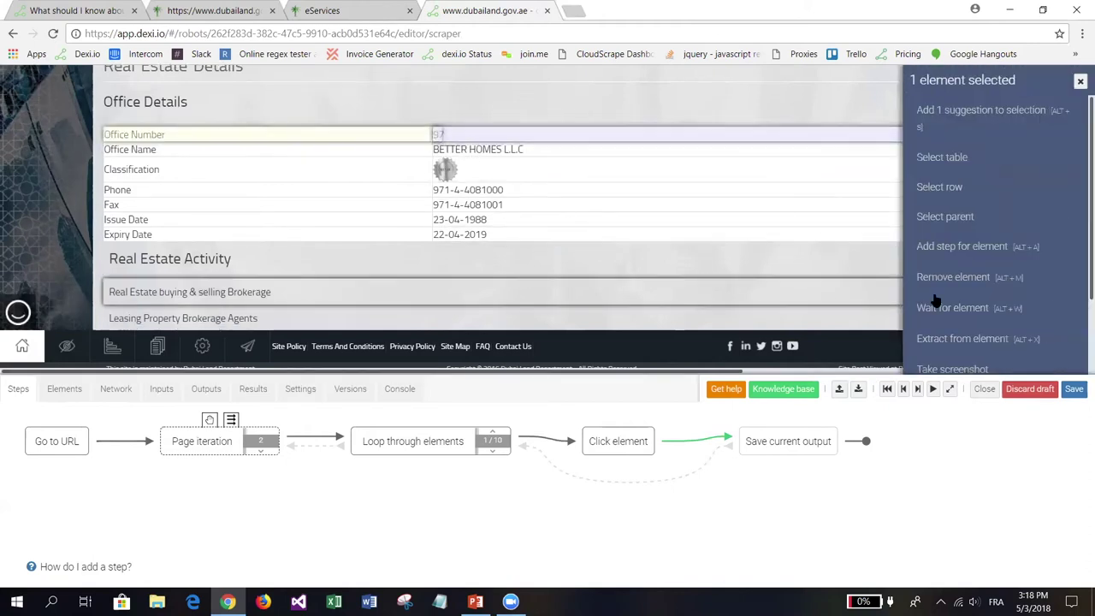
scroll(1001, 221, down, 1)
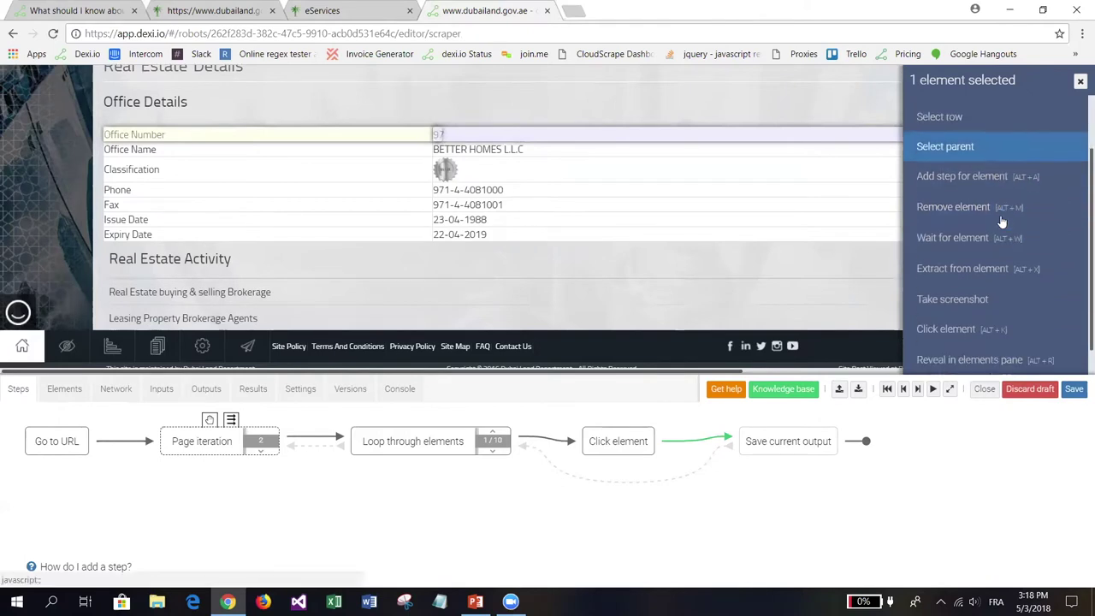
click(948, 273)
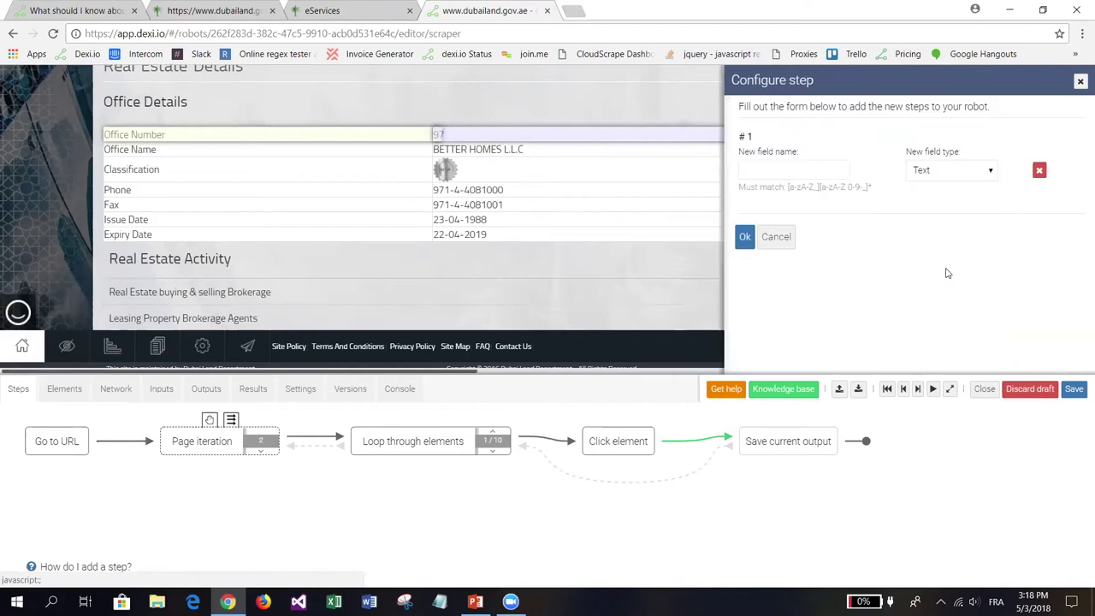
click(797, 169)
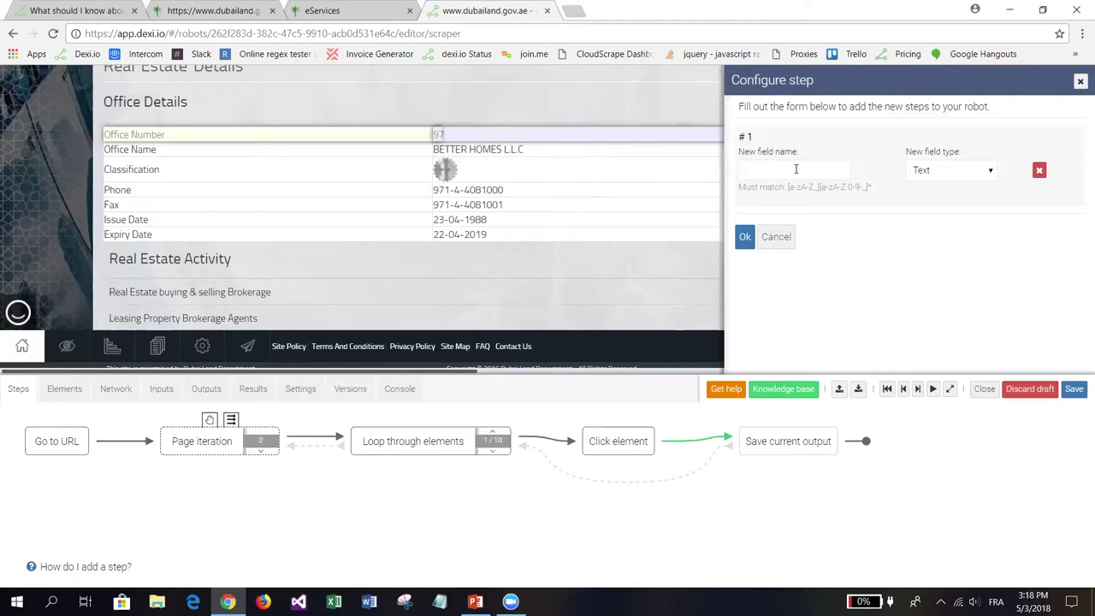
text(O)
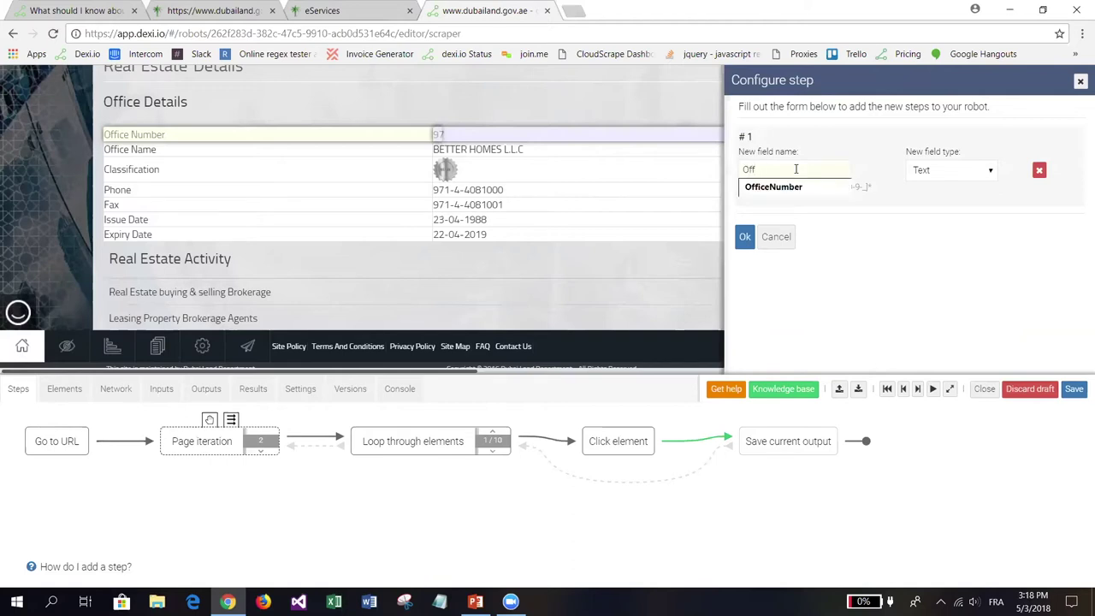
text(ff)
click(775, 186)
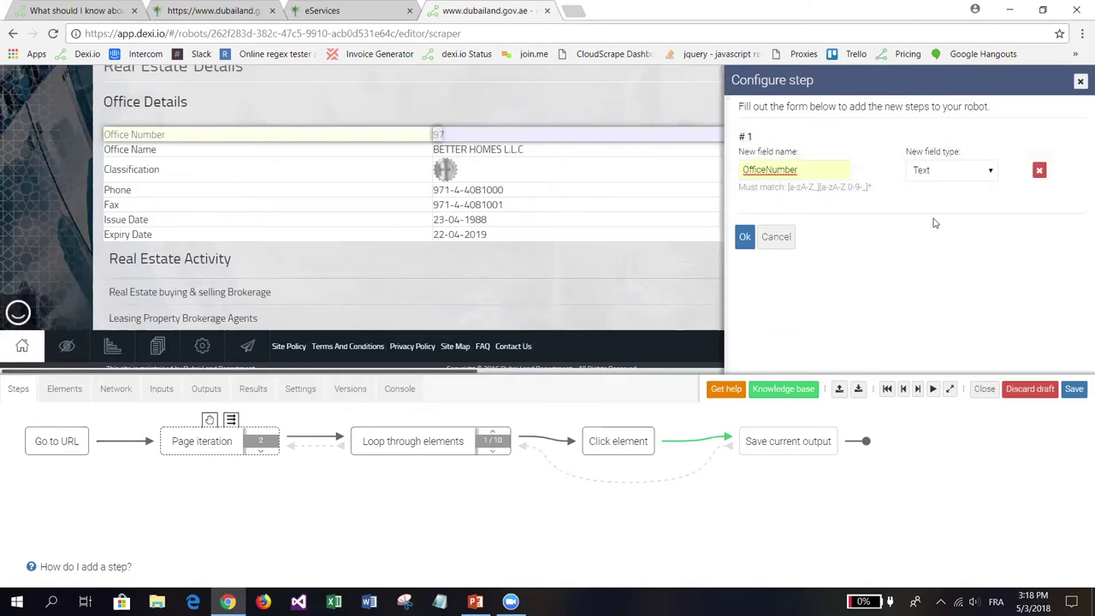
click(954, 176)
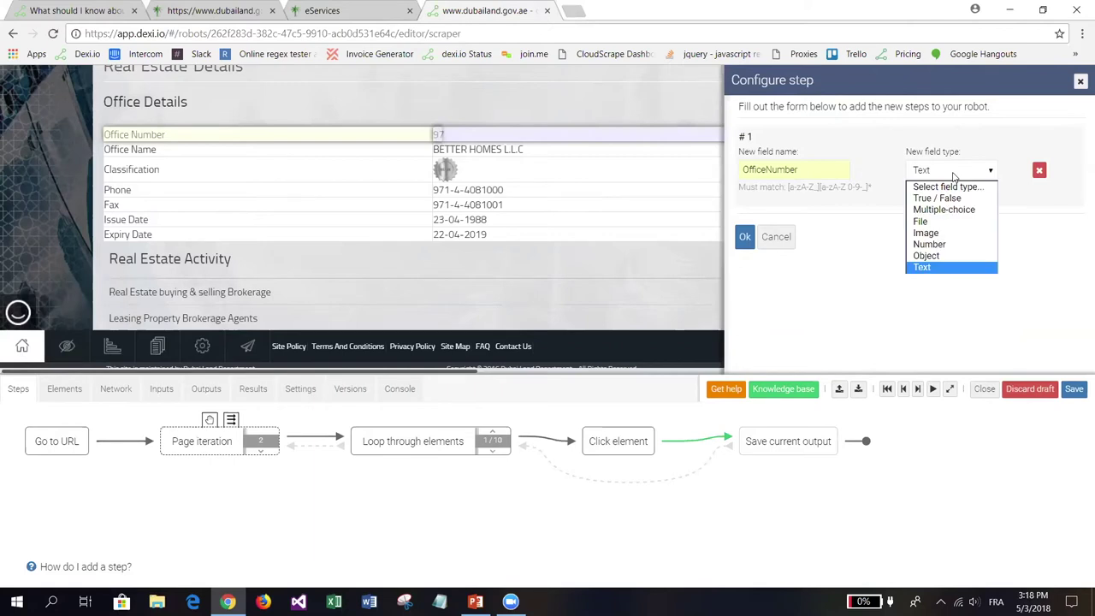
click(954, 176)
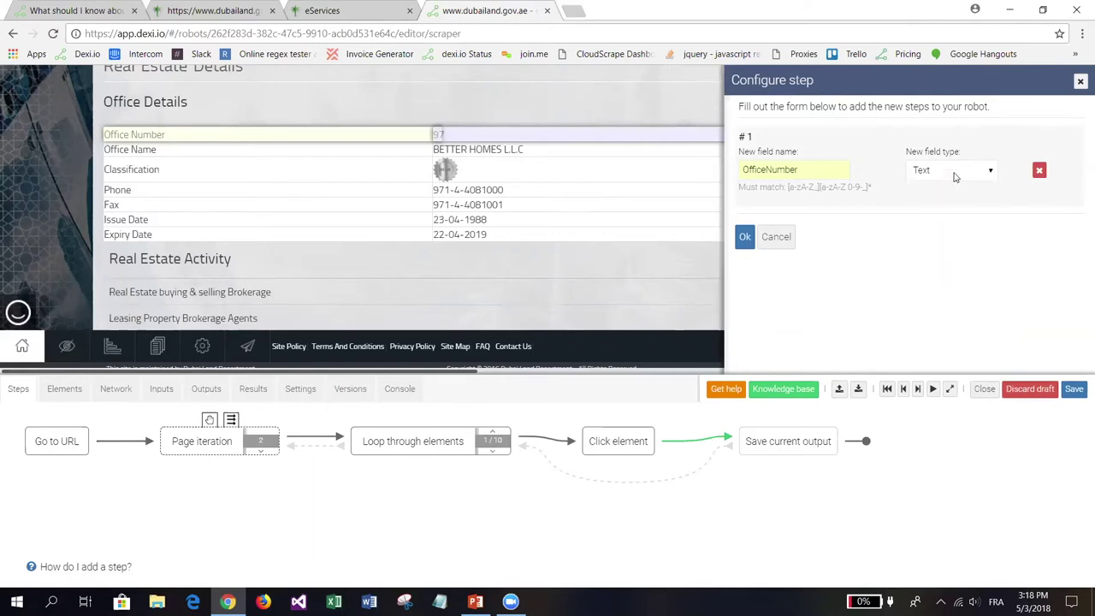
click(747, 242)
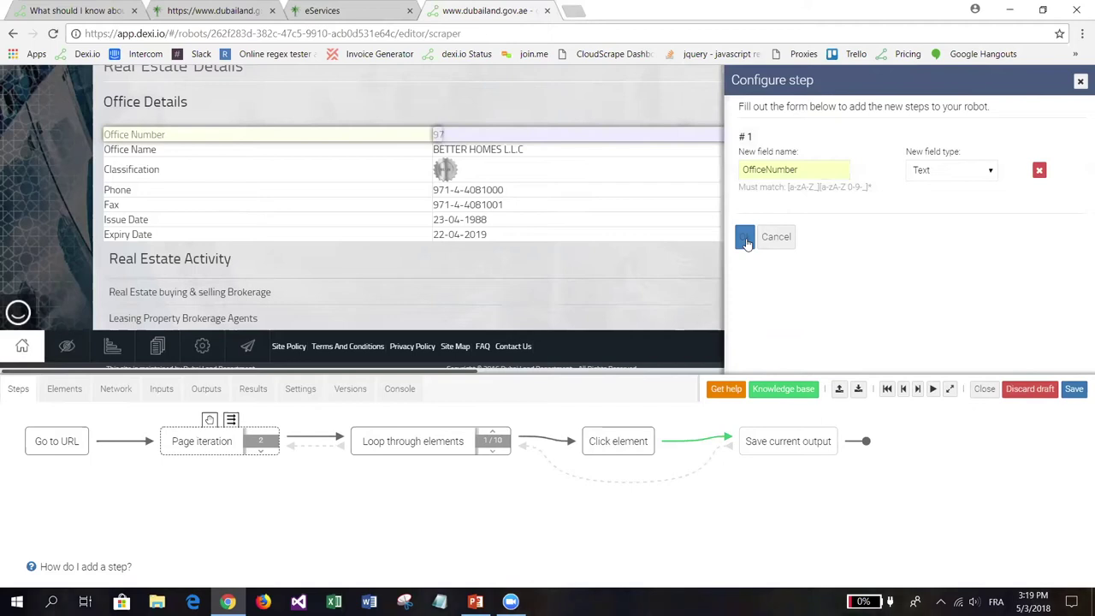
Inspect the OfficeNumber field in the robot's output definitions.
mouse_move(770, 433)
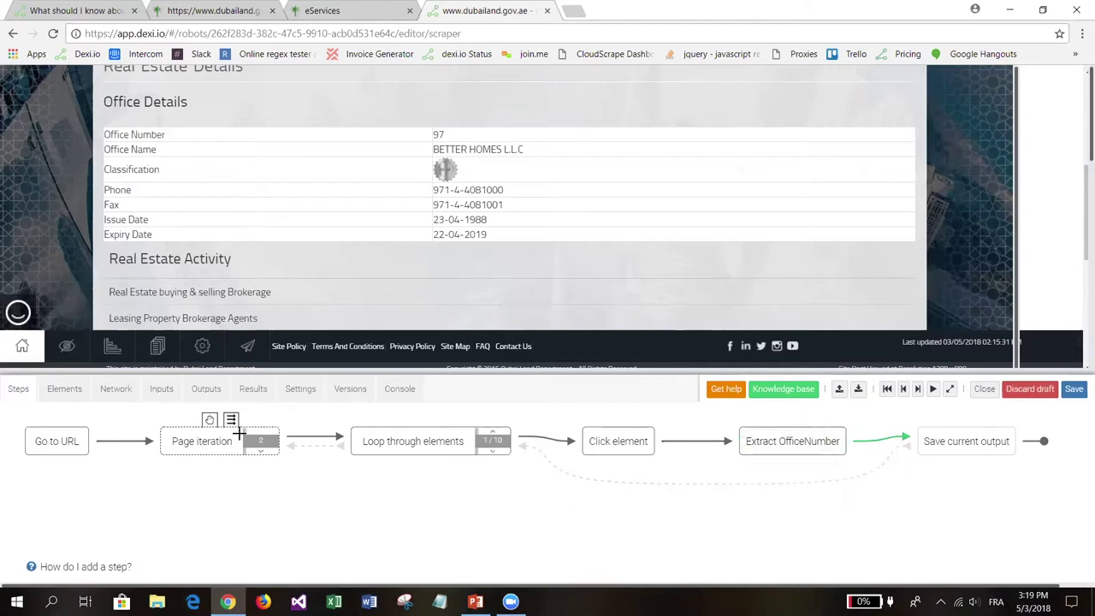
click(214, 393)
click(100, 493)
drag(100, 493, 51, 492)
click(141, 489)
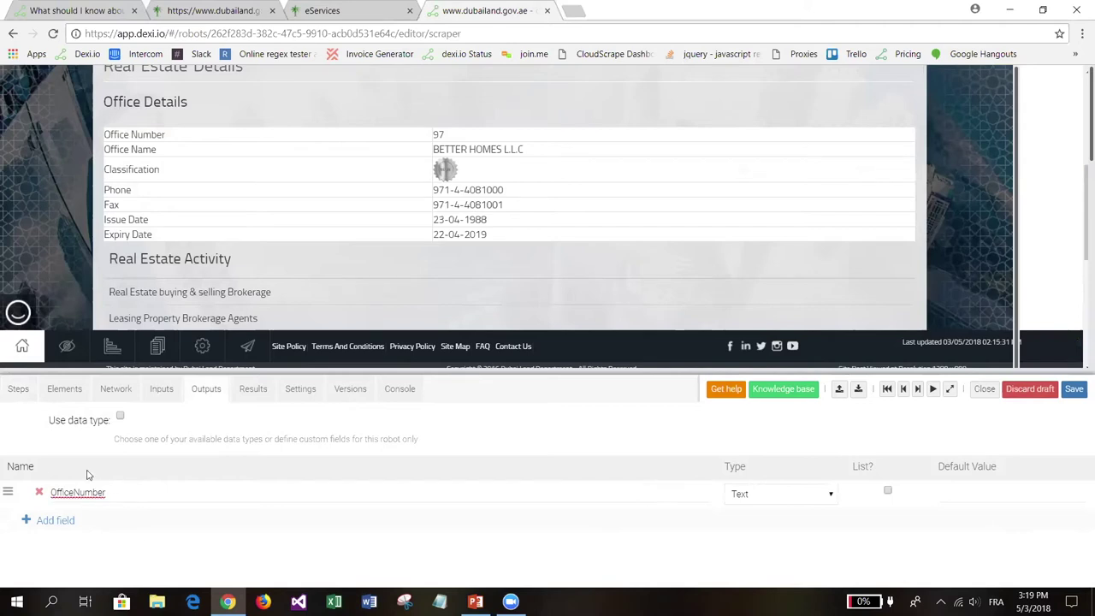
click(175, 440)
Examine the raw value extracted for OfficeNumber in the robot's results.
click(255, 392)
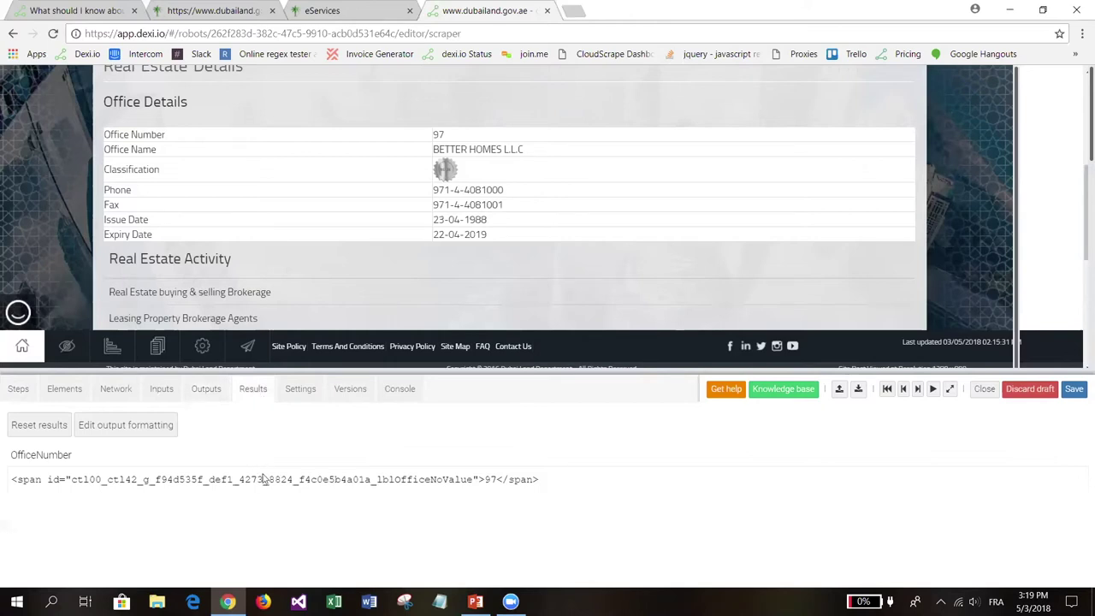
drag(13, 480, 552, 486)
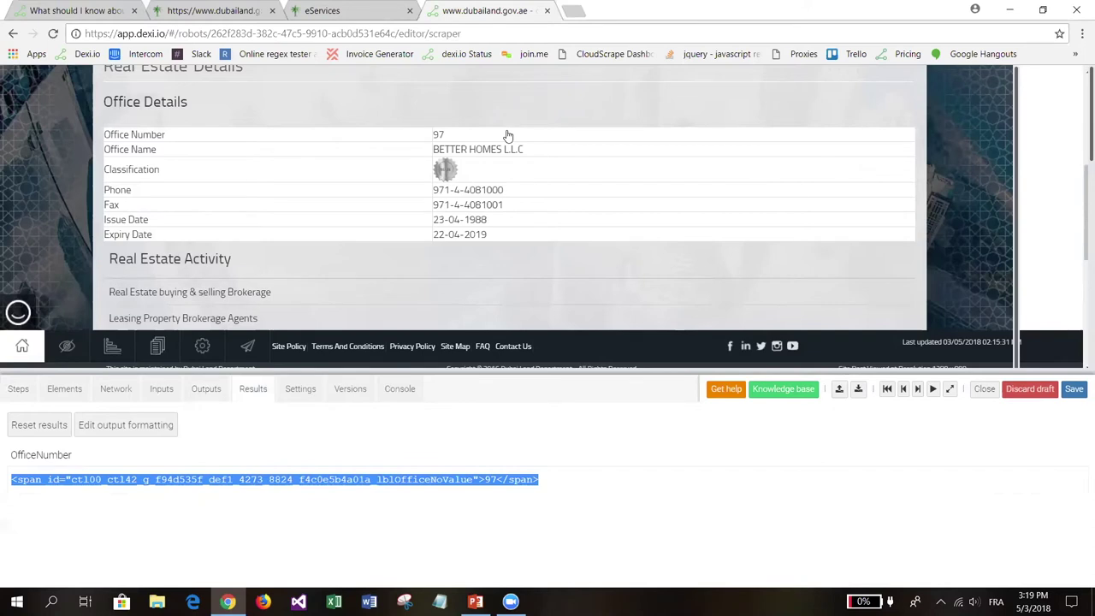
click(486, 480)
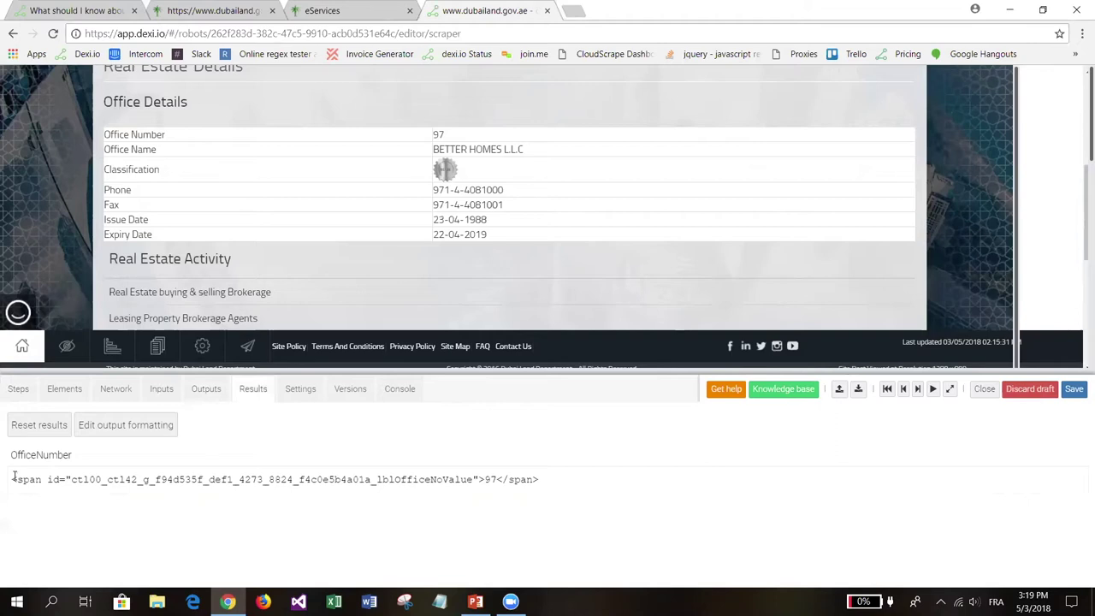
drag(14, 480, 553, 480)
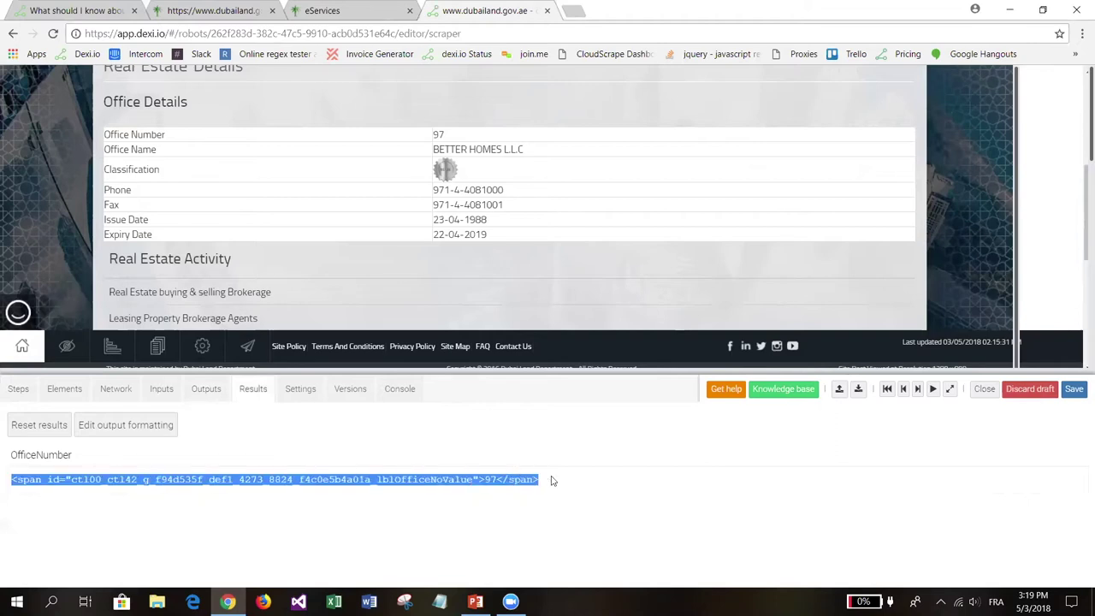
click(548, 481)
click(18, 390)
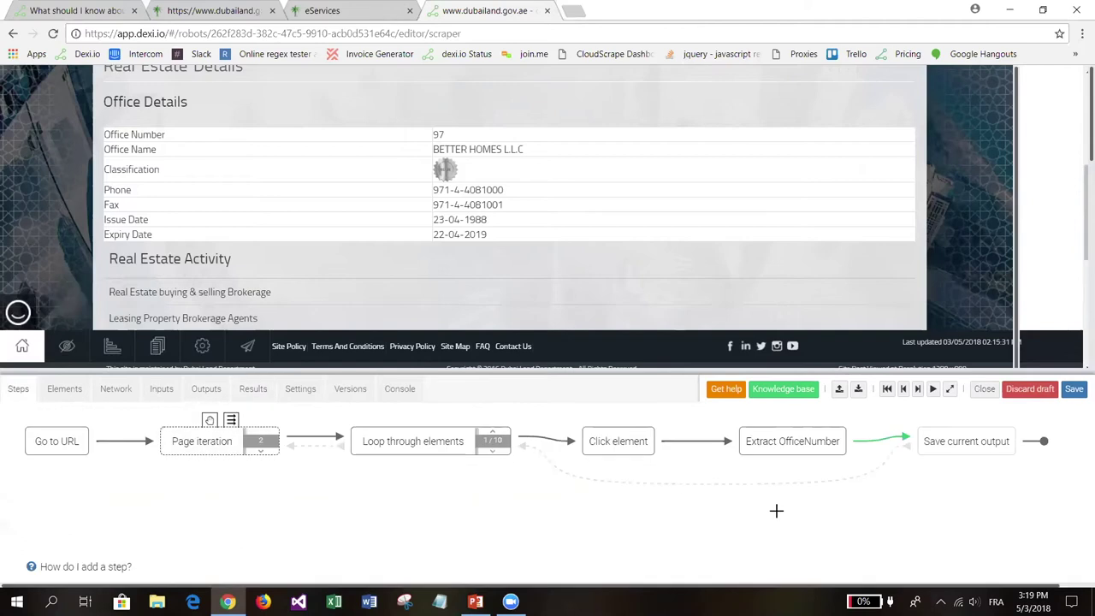
click(903, 389)
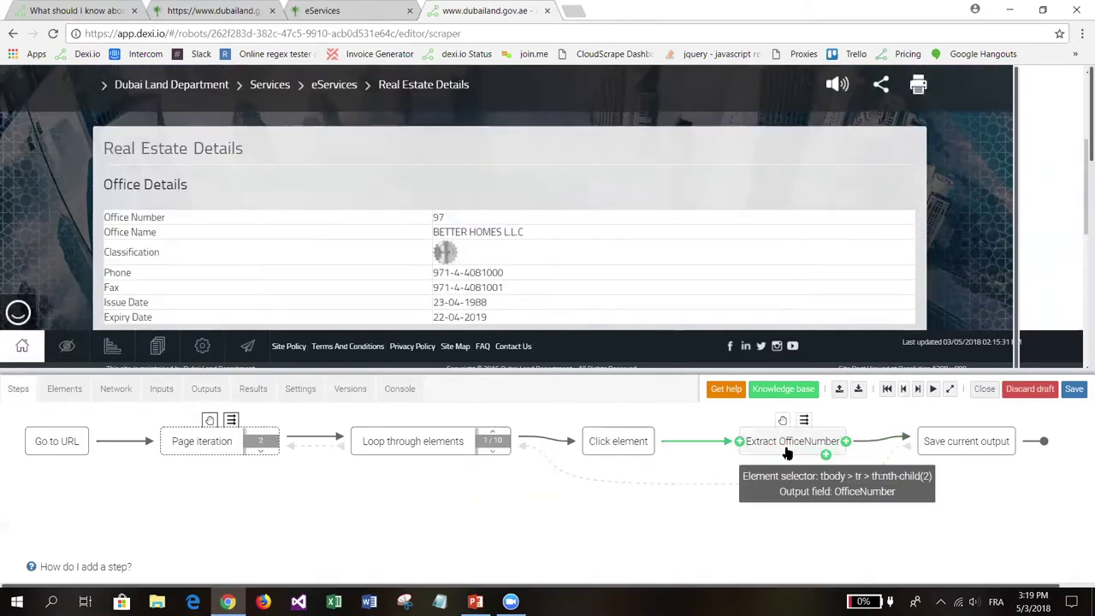
click(787, 450)
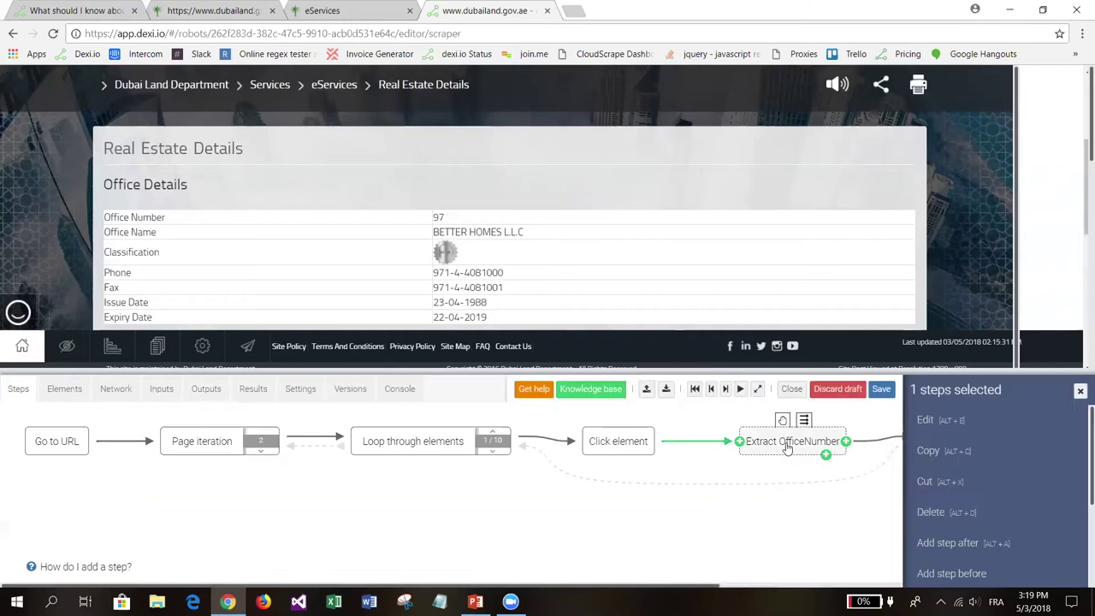
click(976, 427)
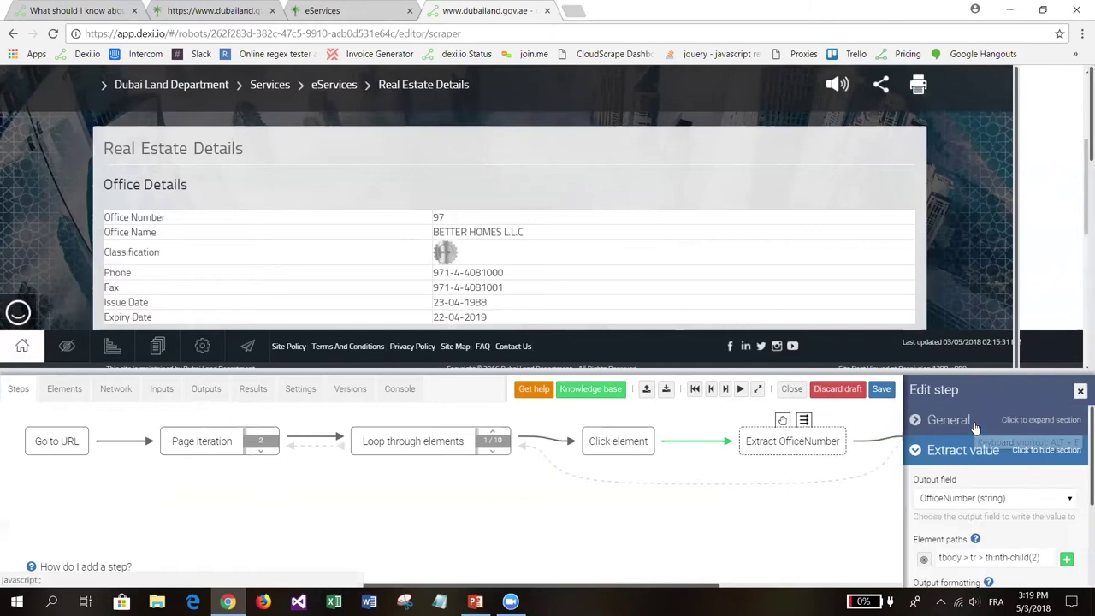
scroll(848, 480, down, 3)
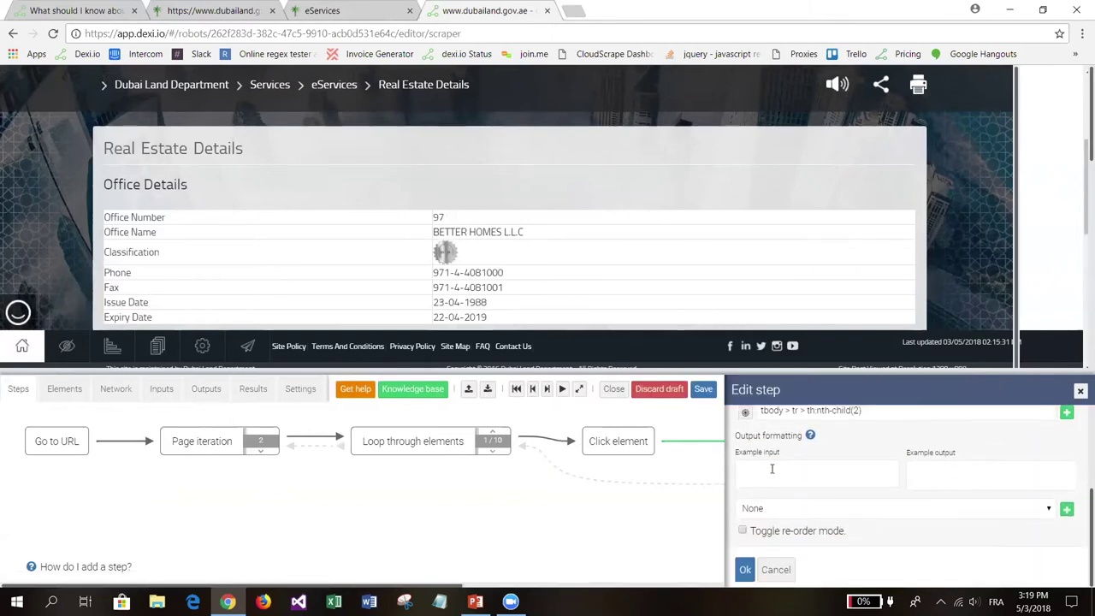
click(253, 389)
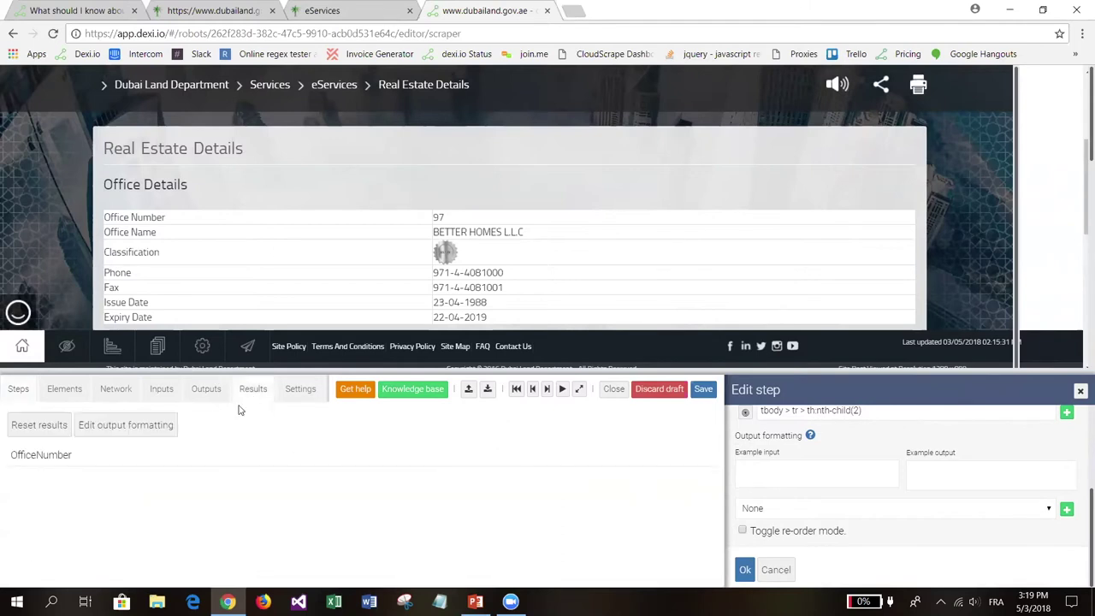
click(745, 572)
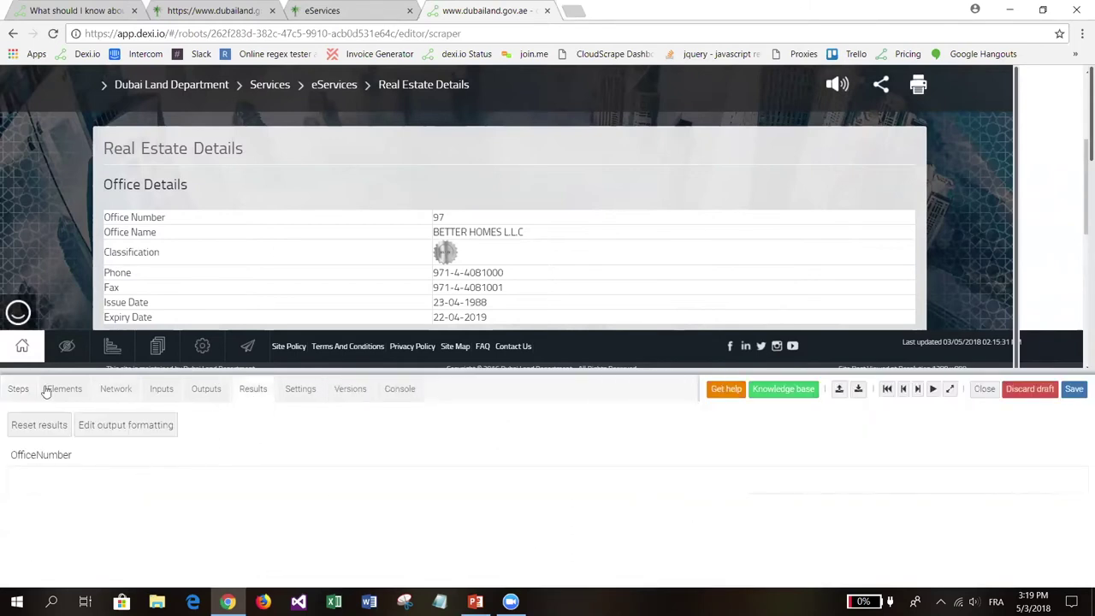
Execute the Extract OfficeNumber step again and copy the extracted span HTML from the results.
click(917, 392)
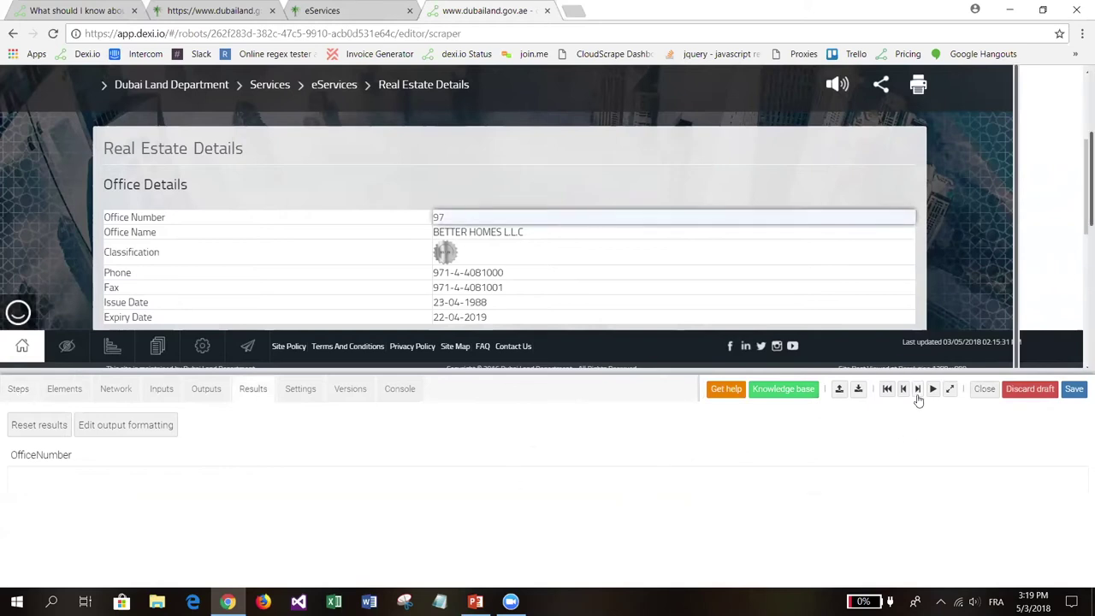
drag(15, 479, 150, 479)
click(4, 505)
drag(12, 480, 579, 486)
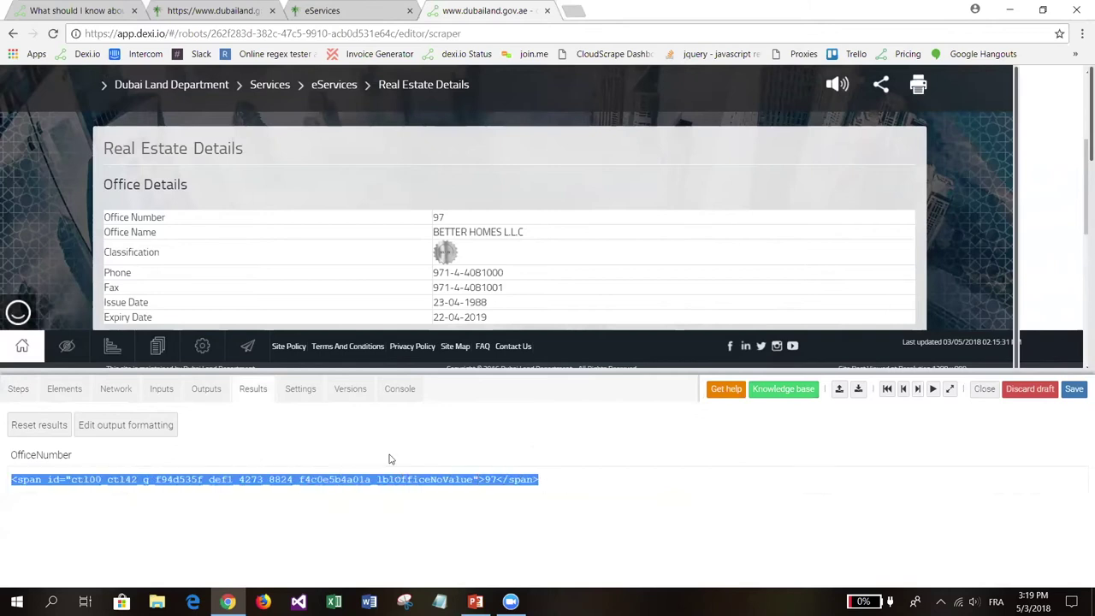
Go back one execution step and paste the copied HTML as the example input of the Extract OfficeNumber step's output formatting.
click(10, 392)
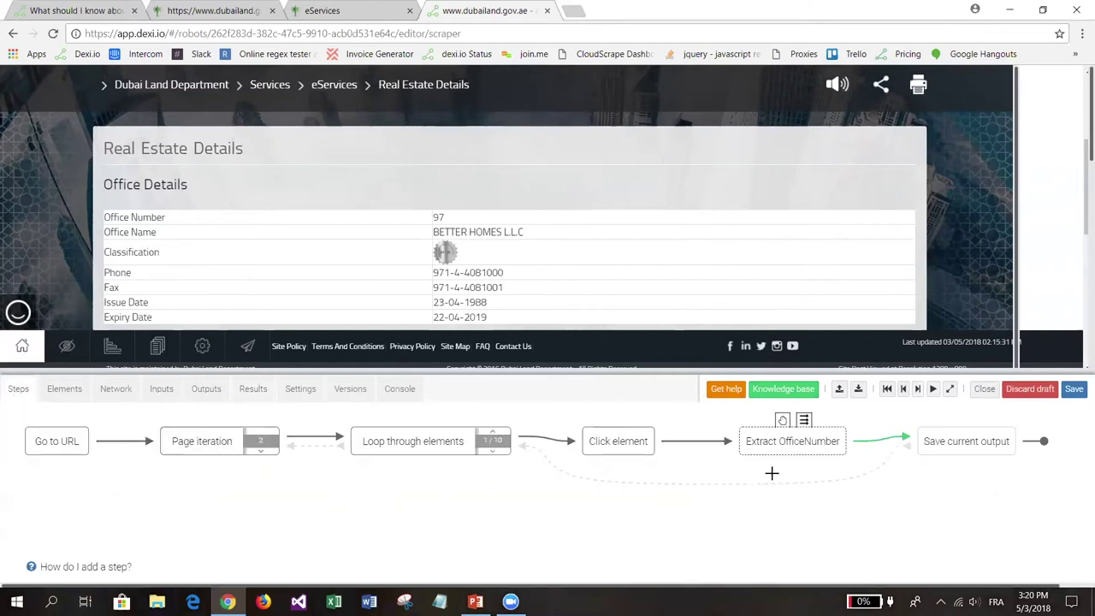
click(904, 390)
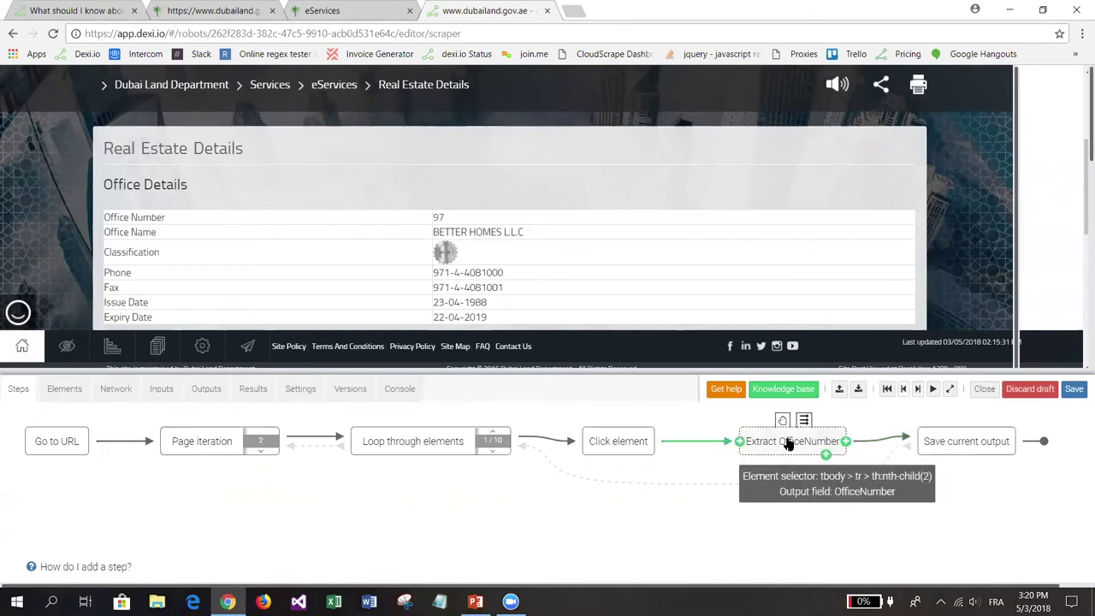
click(761, 441)
click(929, 419)
scroll(853, 498, down, 3)
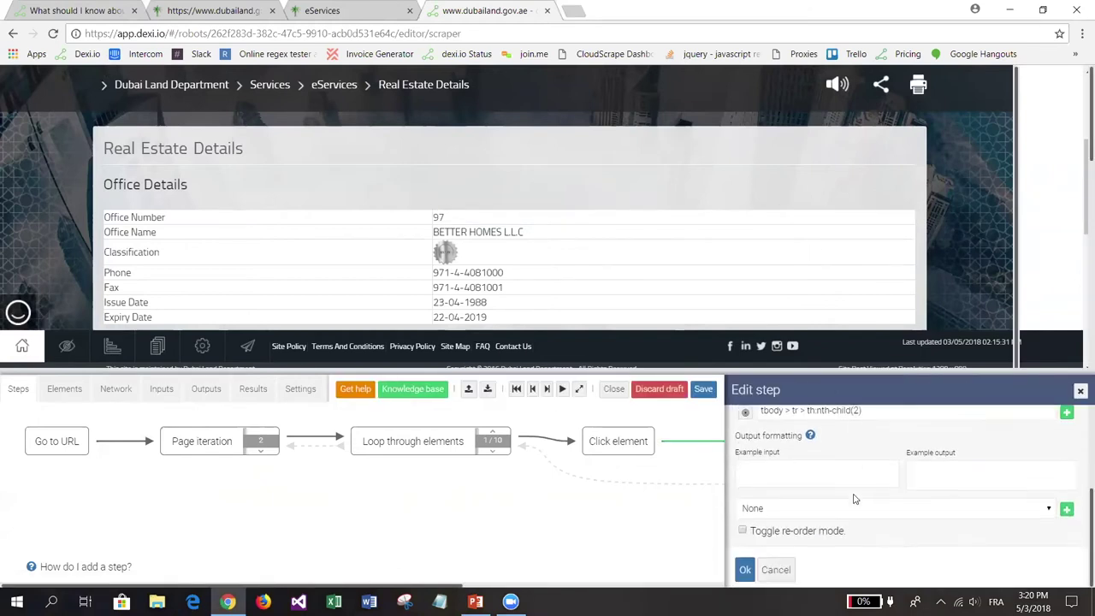
key(ctrl+v)
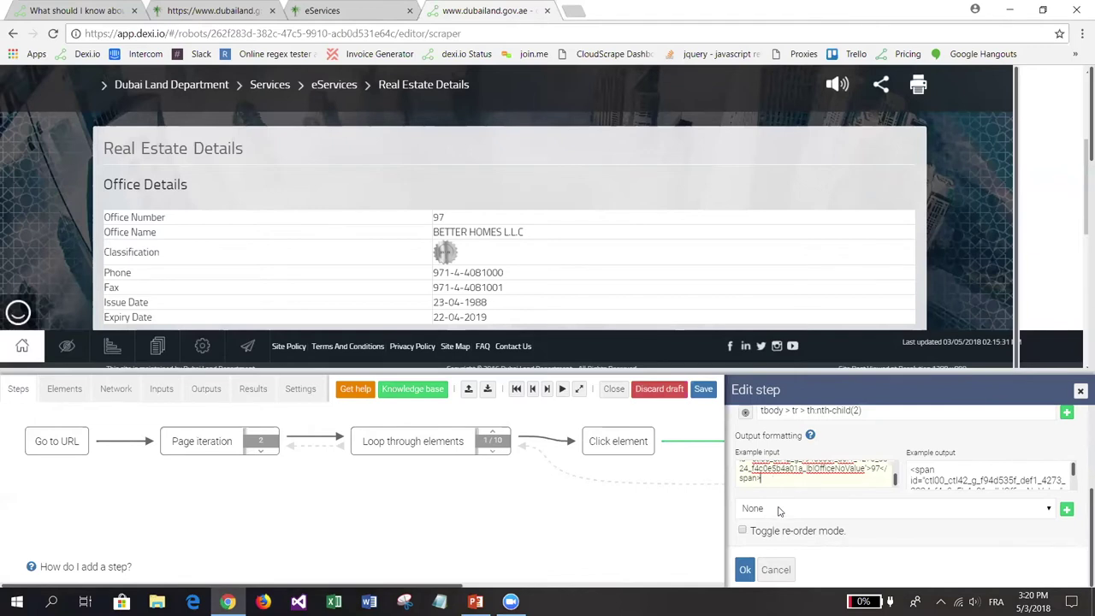
Set the output formatting of the Extract OfficeNumber step to Remove HTML and check the example input against its output.
click(779, 511)
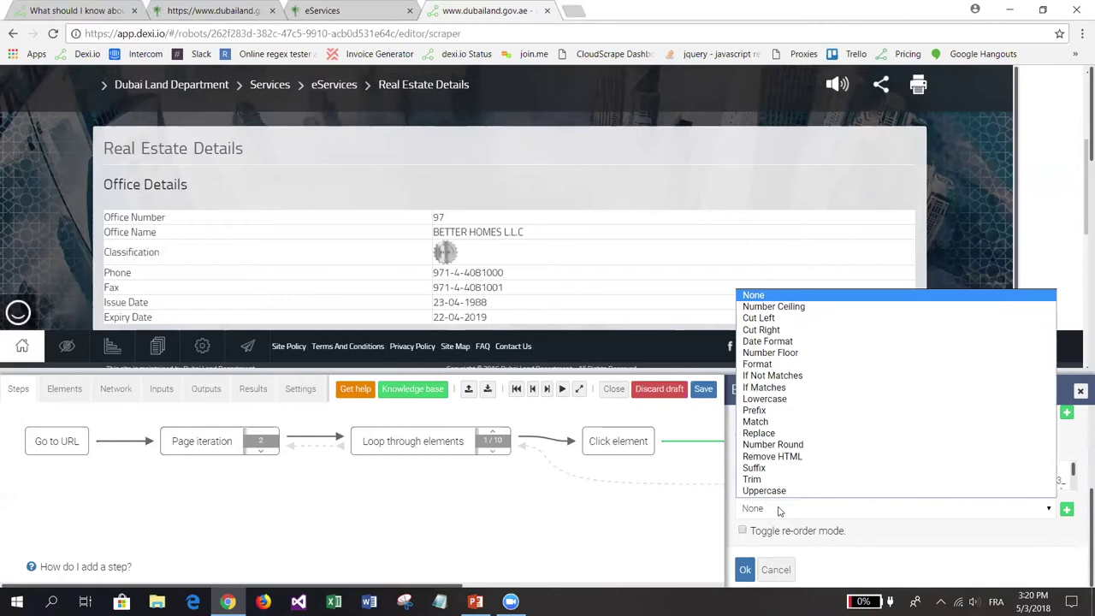
click(787, 458)
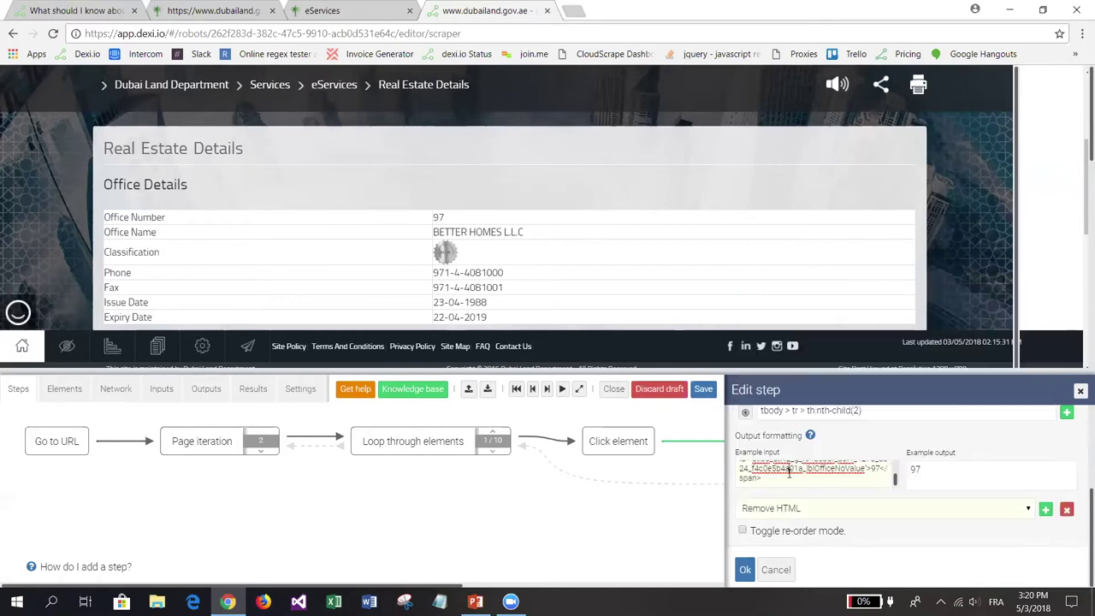
drag(760, 481, 746, 467)
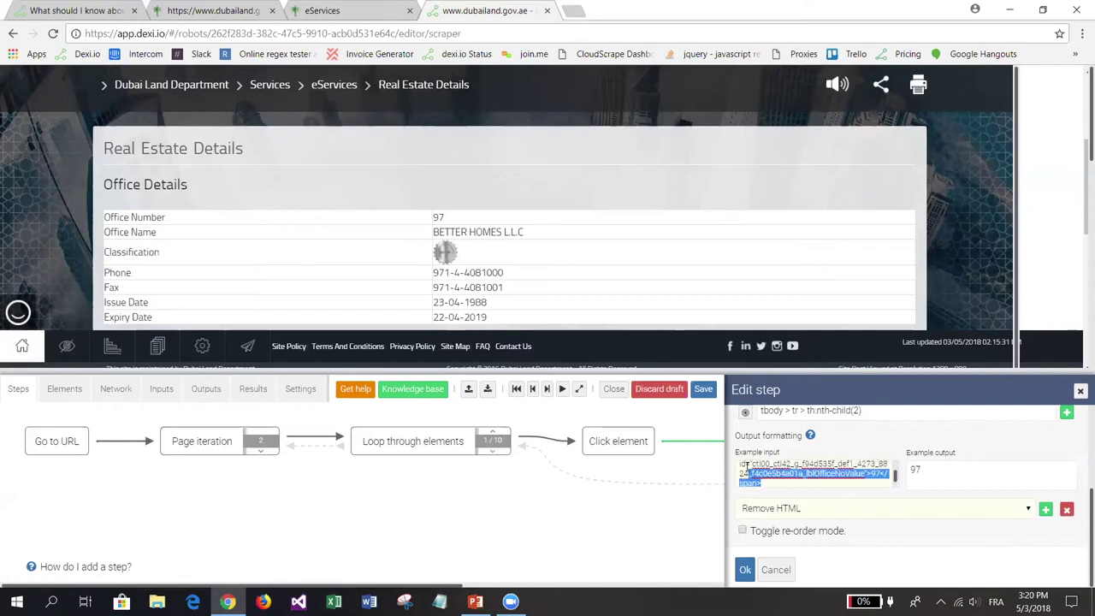
click(746, 466)
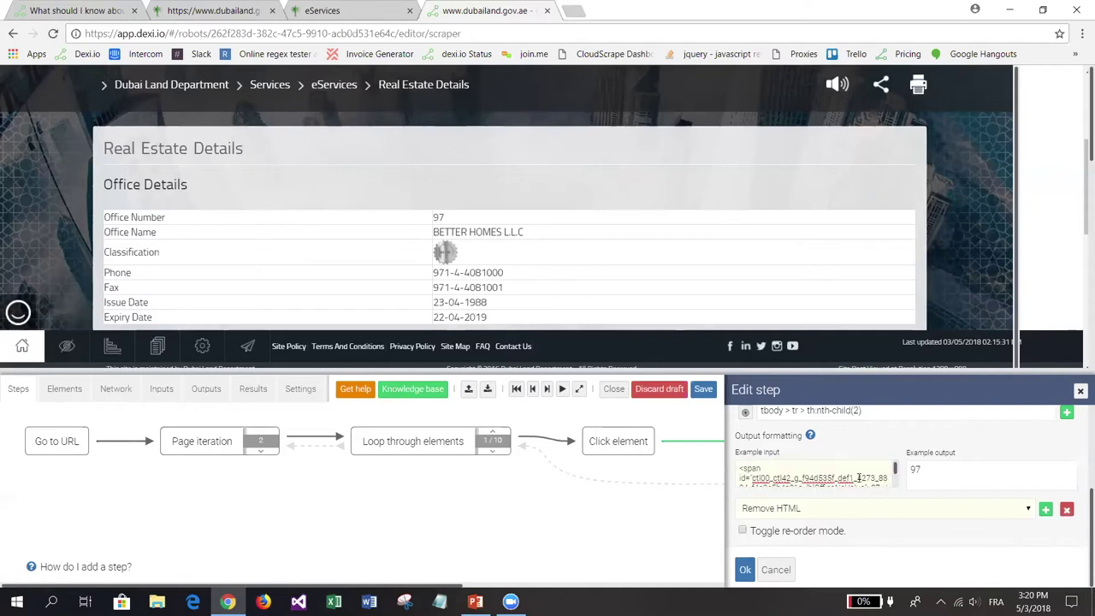
Add a Trim formatter after Remove HTML in the Extract OfficeNumber step's output formatting and save the step.
double_click(916, 470)
click(952, 474)
click(1046, 510)
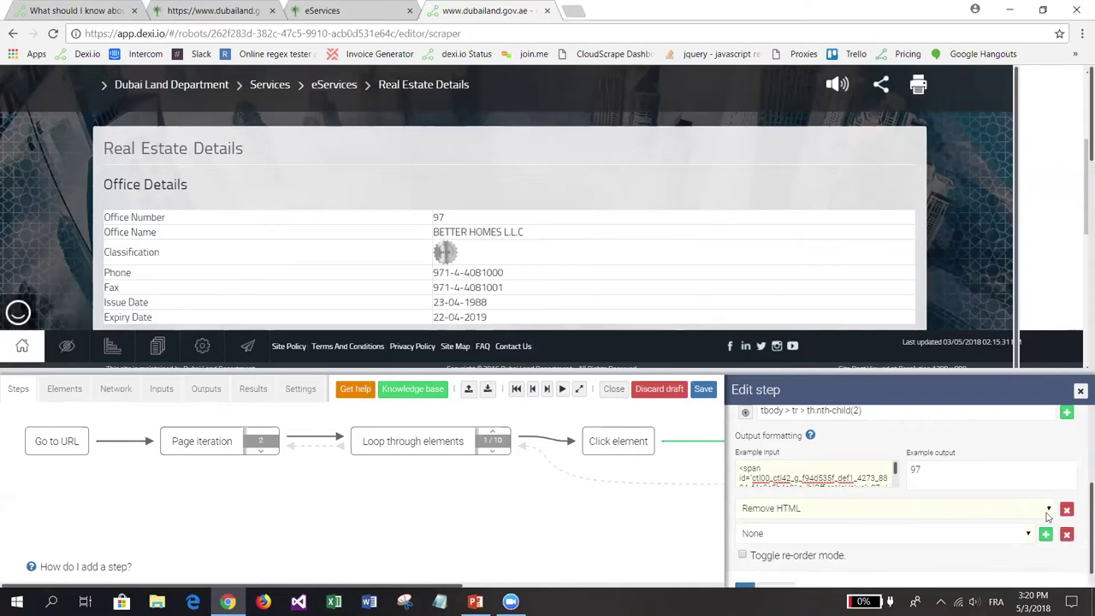
click(781, 534)
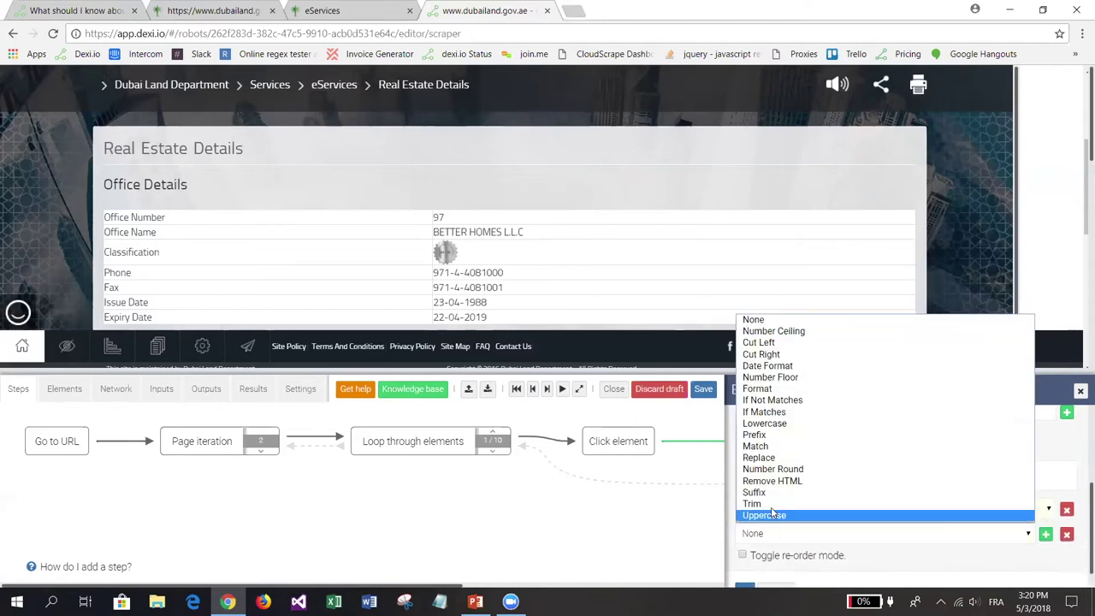
click(775, 504)
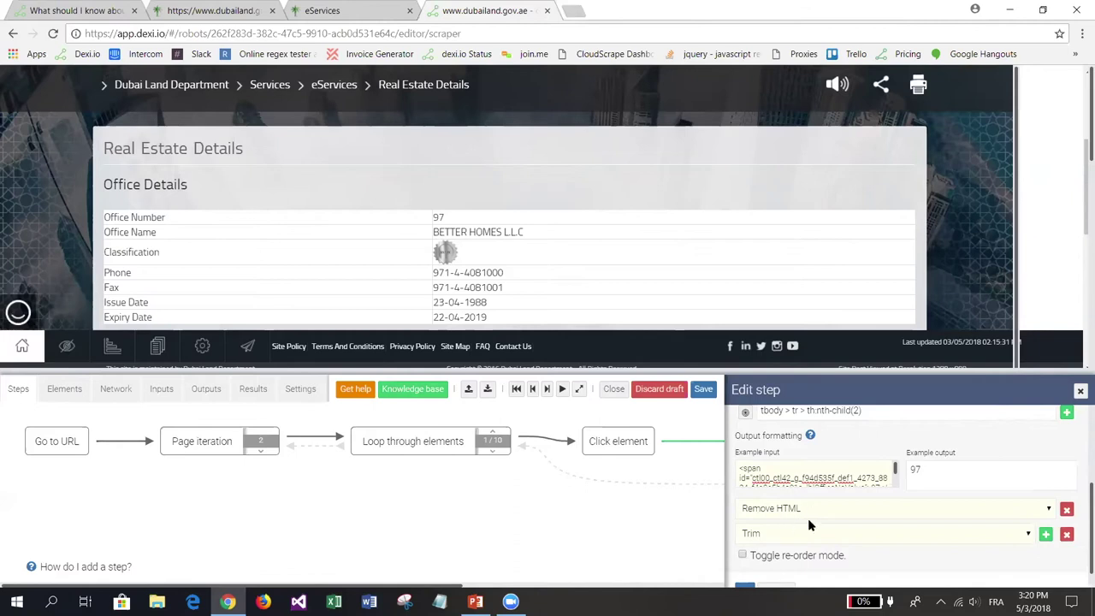
scroll(794, 510, down, 1)
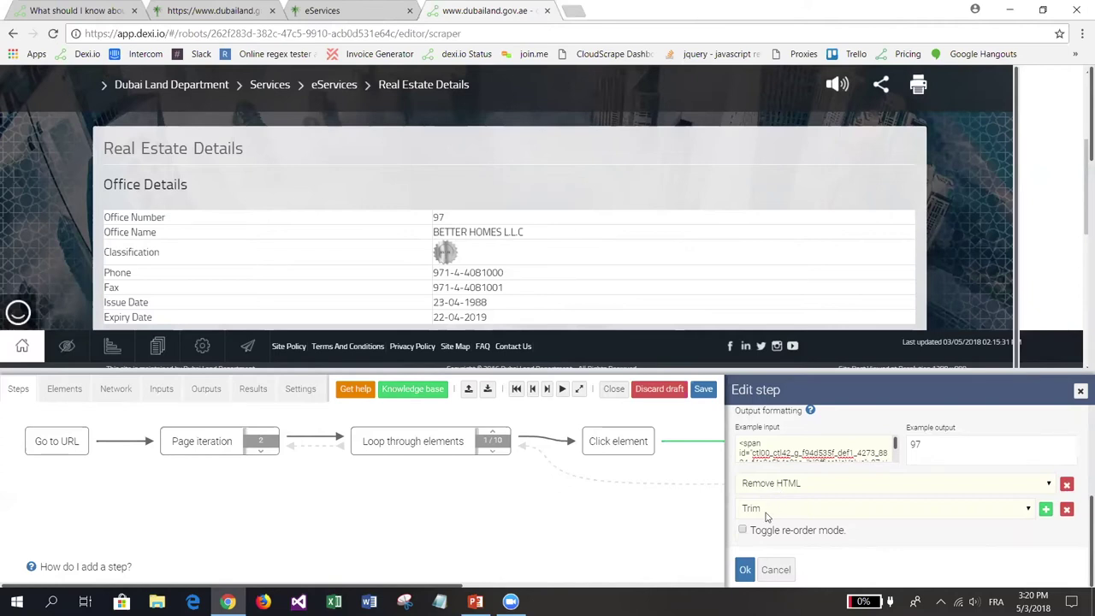
click(745, 570)
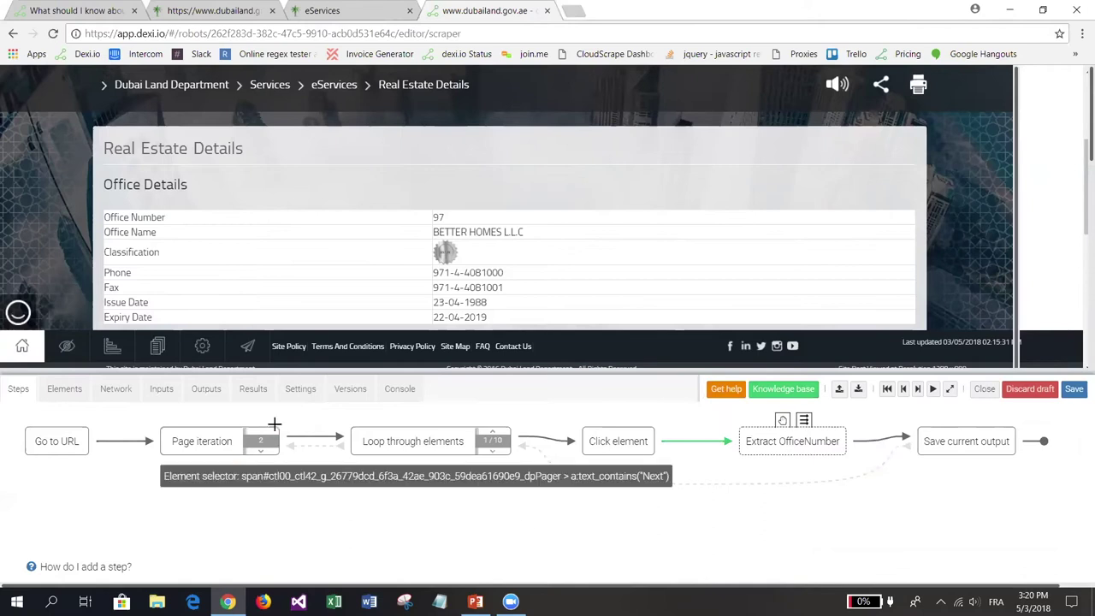
Execute the Extract OfficeNumber step again and check the cleaned OfficeNumber value in the robot's results.
click(254, 389)
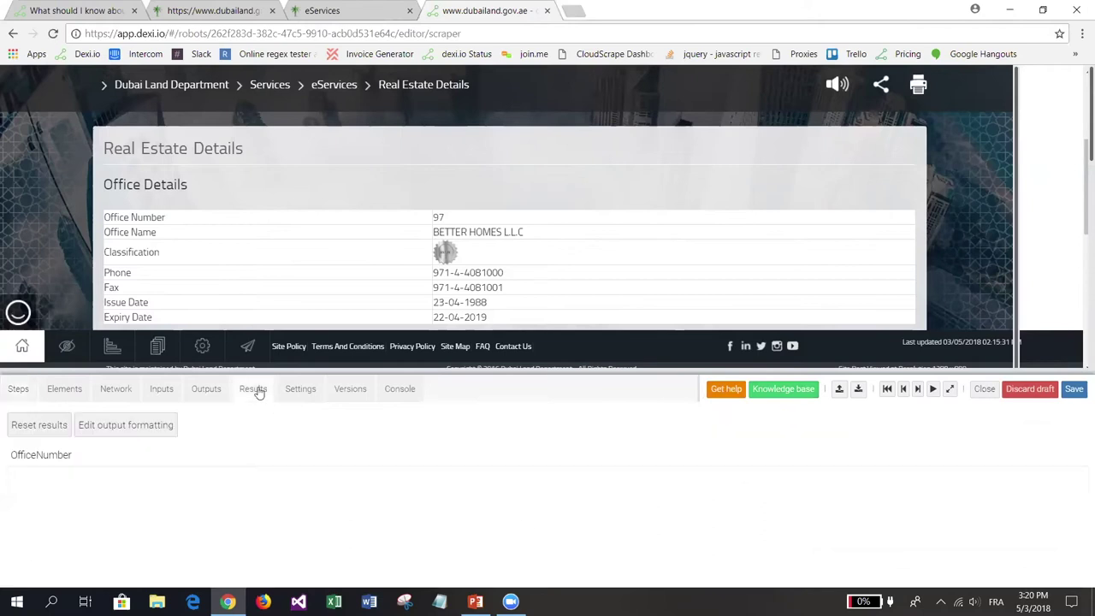
click(918, 391)
triple_click(53, 483)
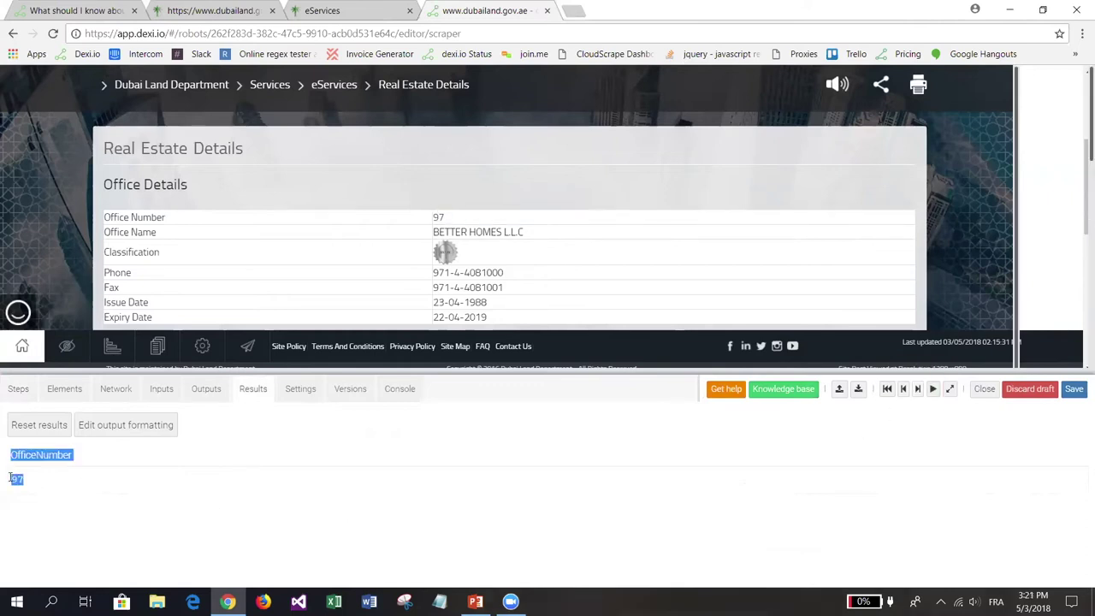
click(61, 485)
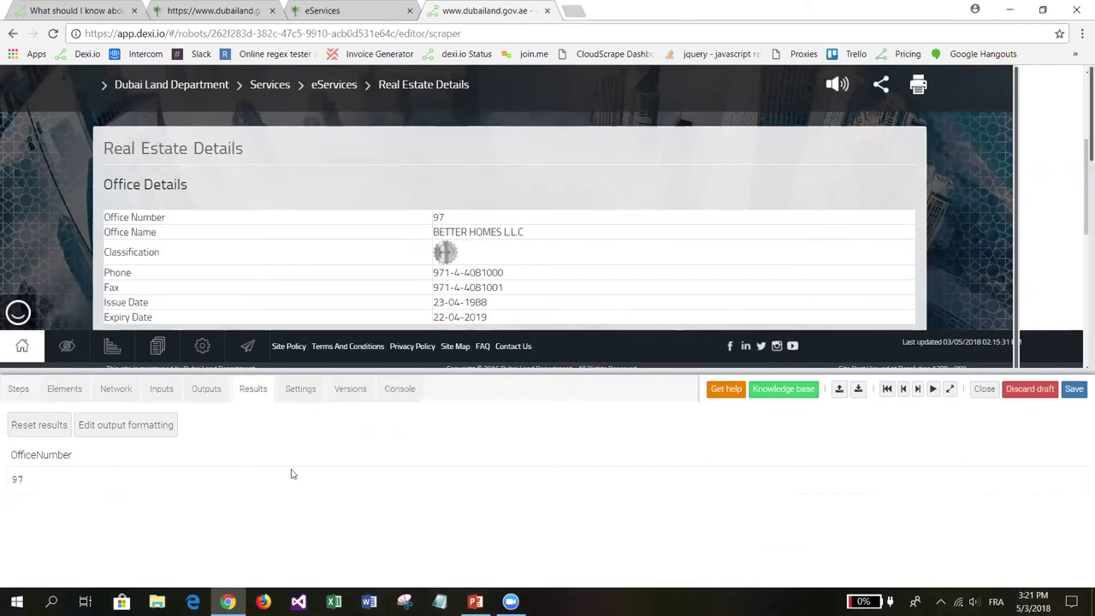
Review the formatters and available formatter types in the Extract OfficeNumber step's output formatting, leaving them as set.
click(18, 389)
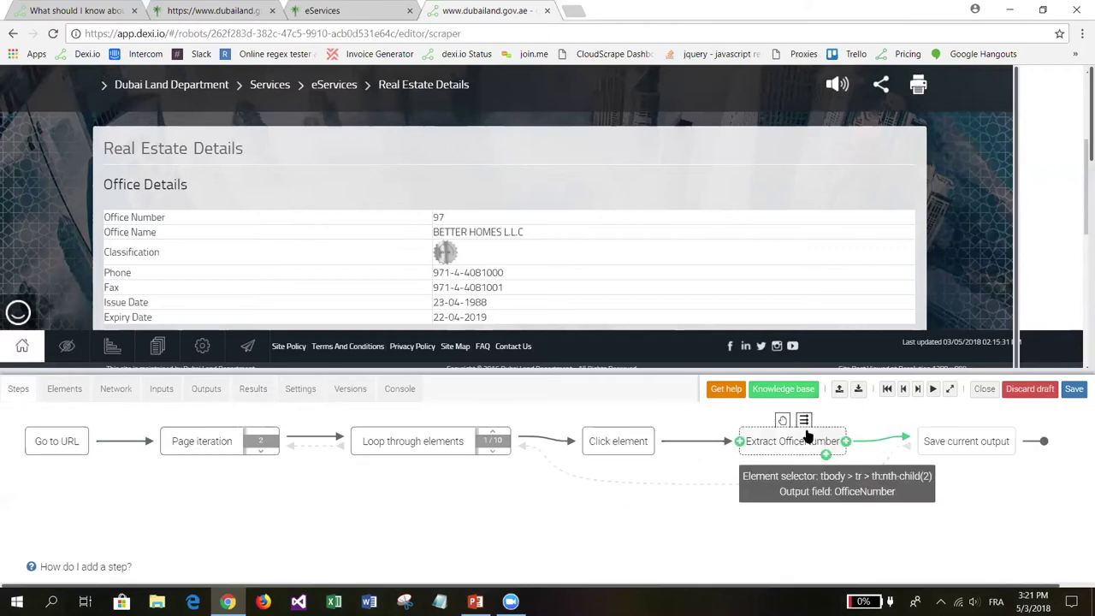
click(787, 443)
click(945, 421)
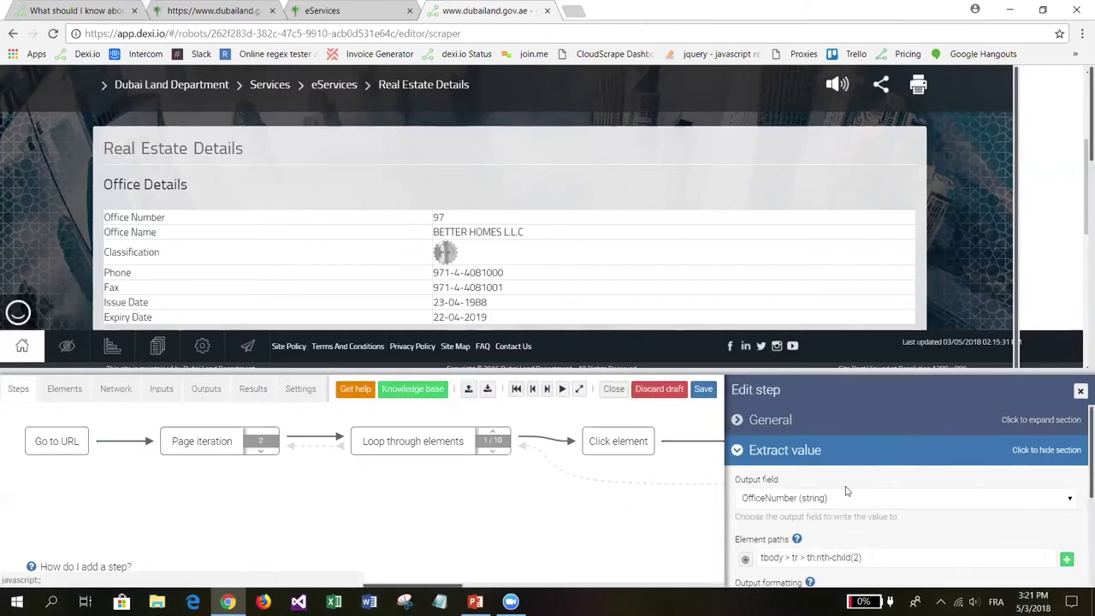
scroll(781, 482, down, 5)
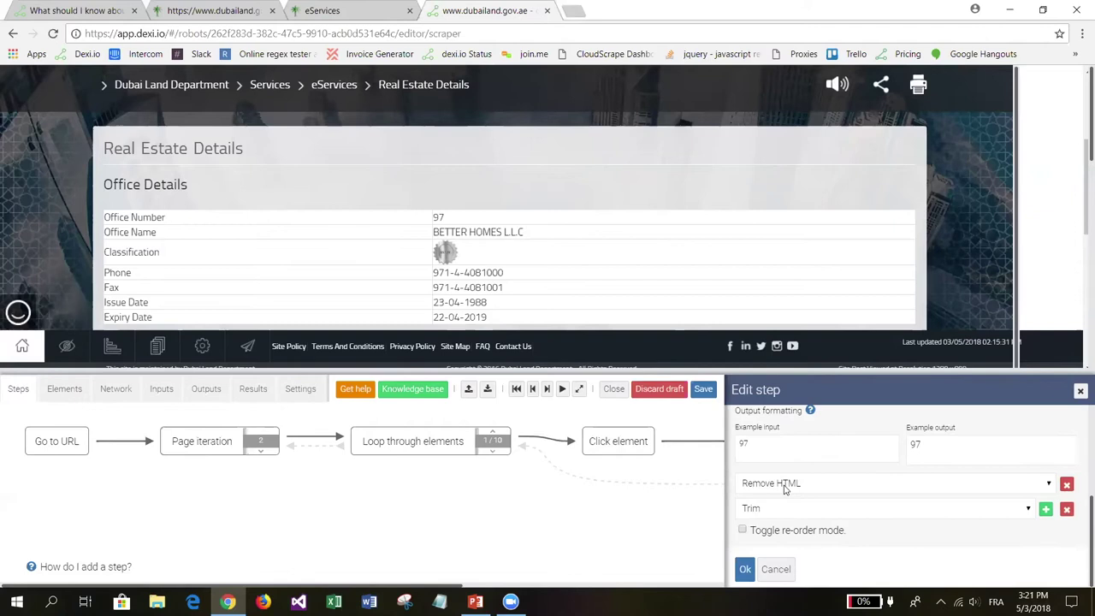
click(782, 483)
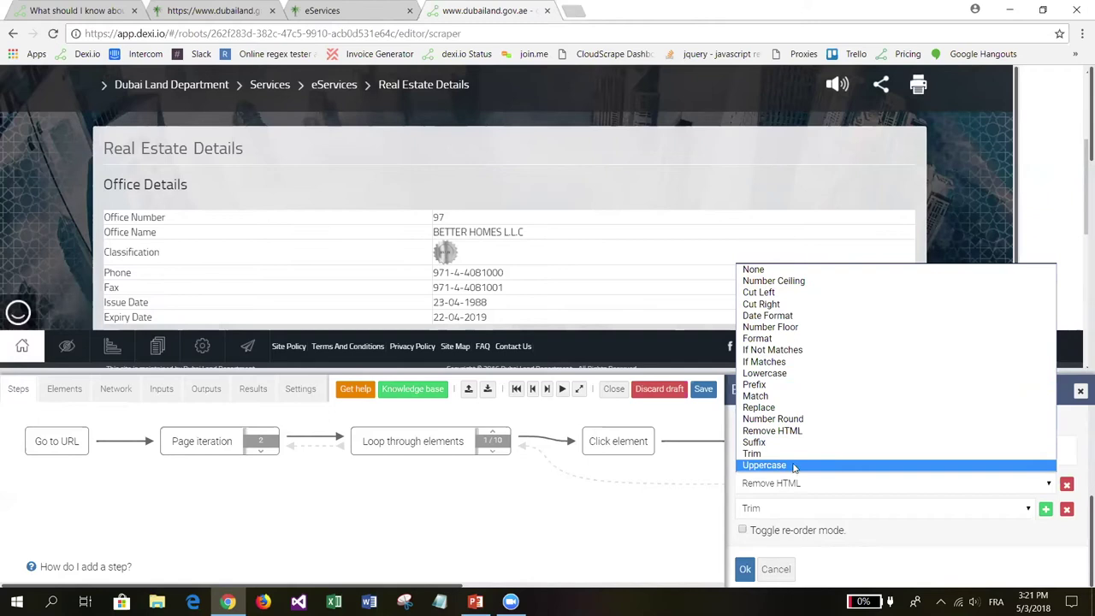
click(780, 512)
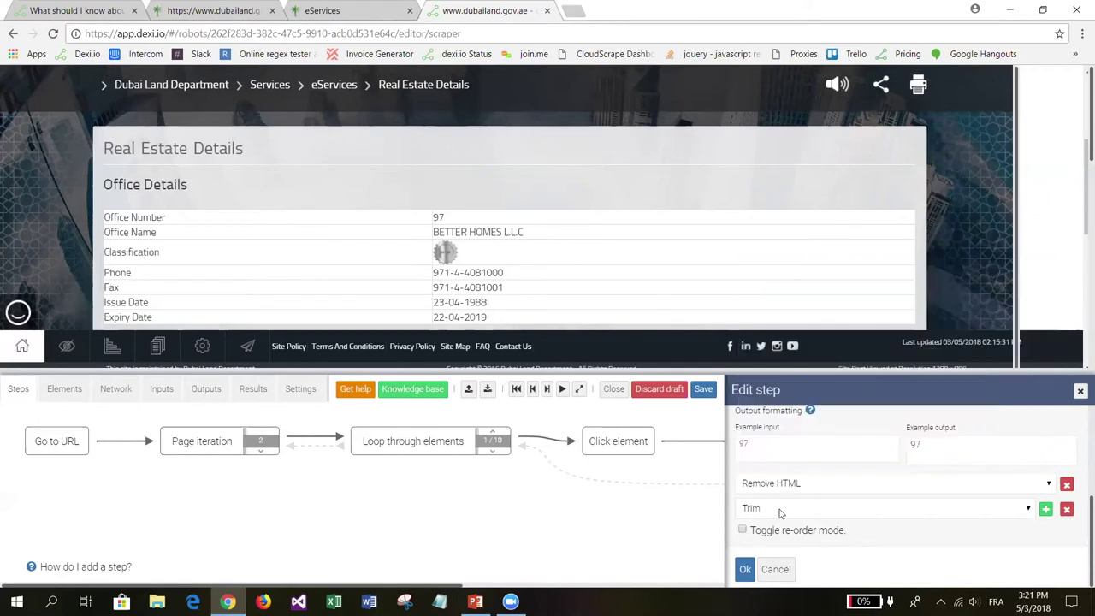
click(744, 568)
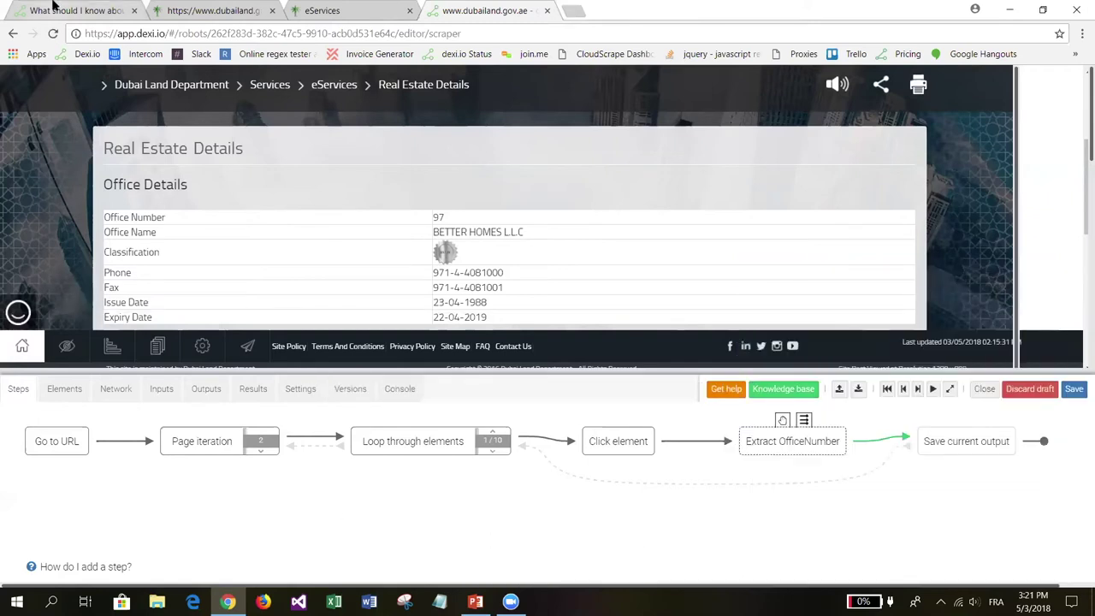
Search the dexi.io support site for "output" and open the article "What should I know about input and output?".
key(ctrl+1)
scroll(354, 139, up, 6)
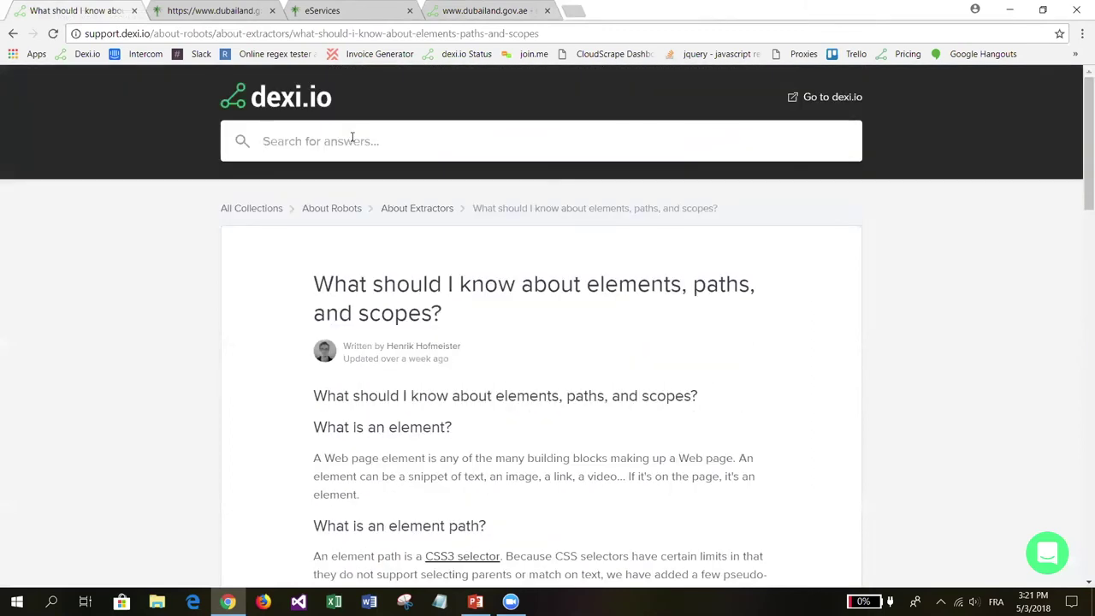
click(352, 137)
text(output)
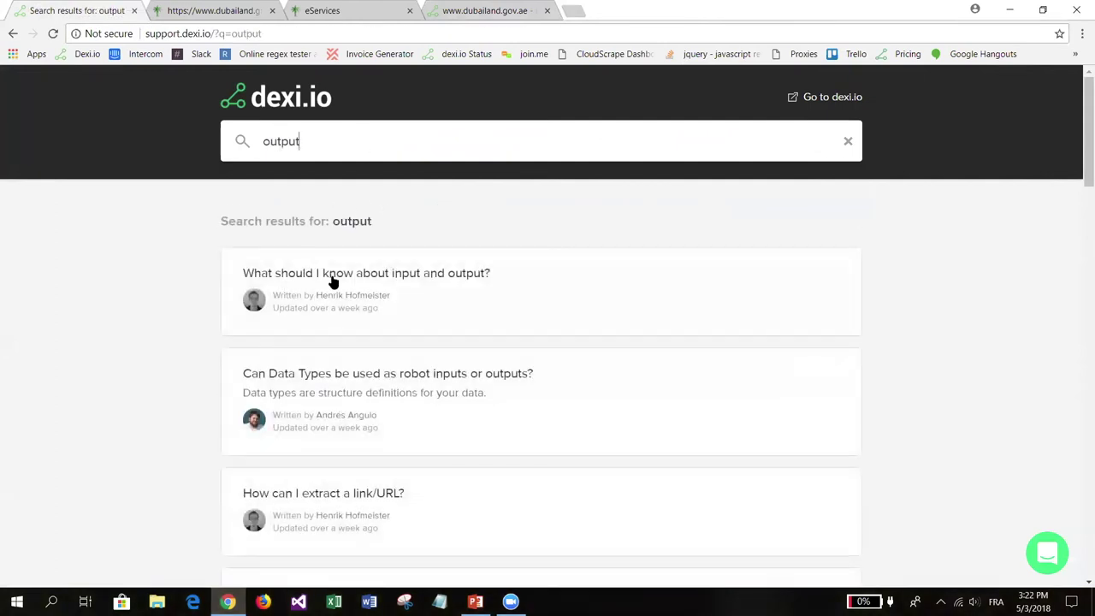
click(363, 274)
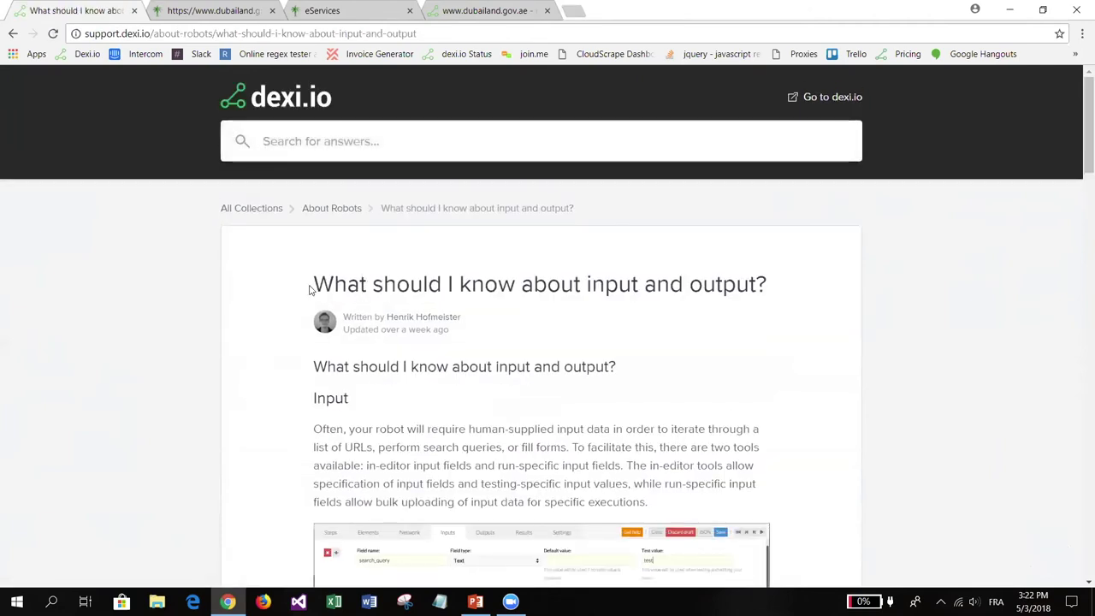
Examine the article's list of available output formatters, from Number Ceiling through Date Format.
scroll(309, 290, down, 4)
scroll(310, 290, down, 12)
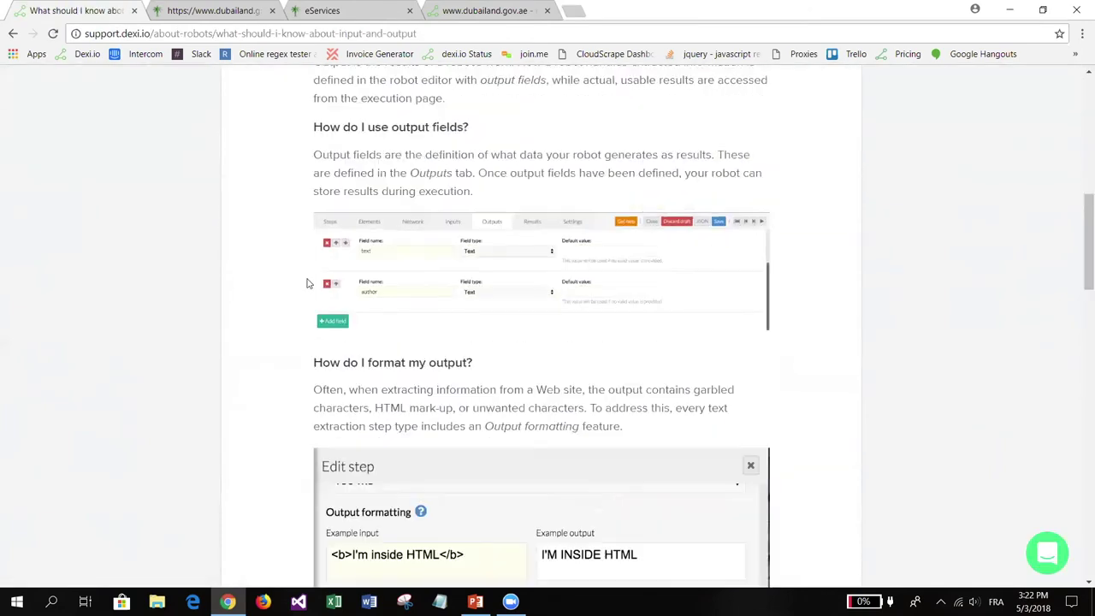
drag(314, 196, 439, 383)
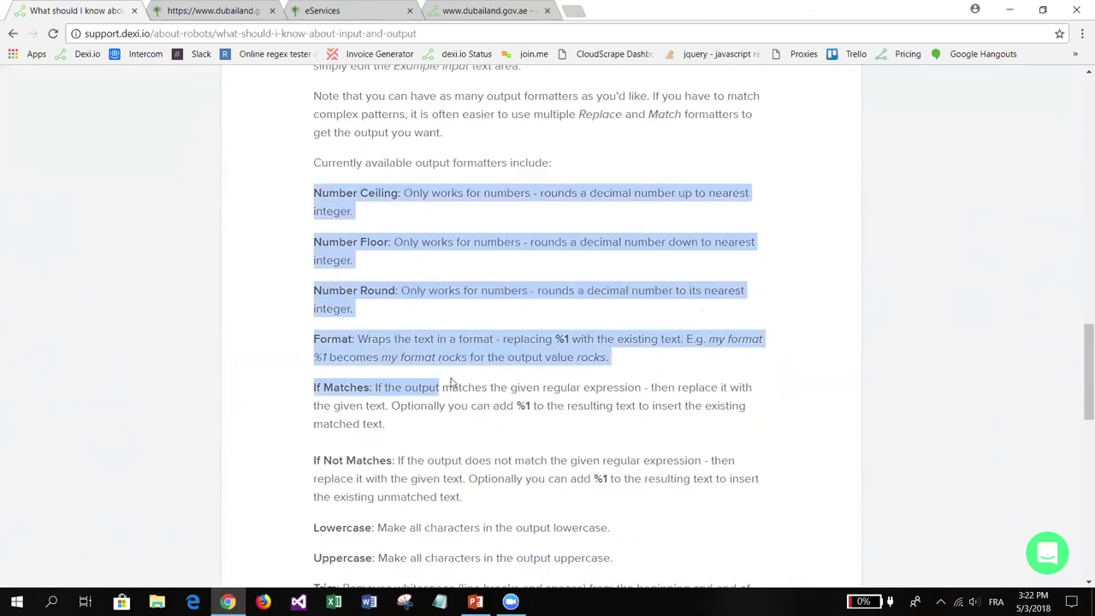
scroll(452, 372, down, 4)
scroll(453, 371, down, 2)
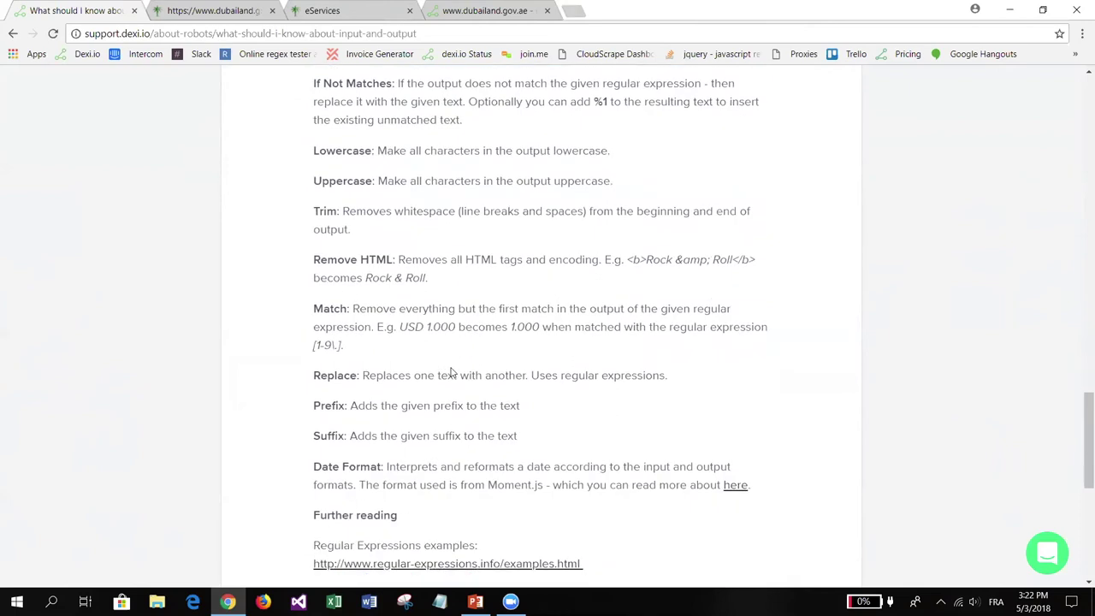
scroll(453, 372, up, 2)
scroll(452, 371, up, 5)
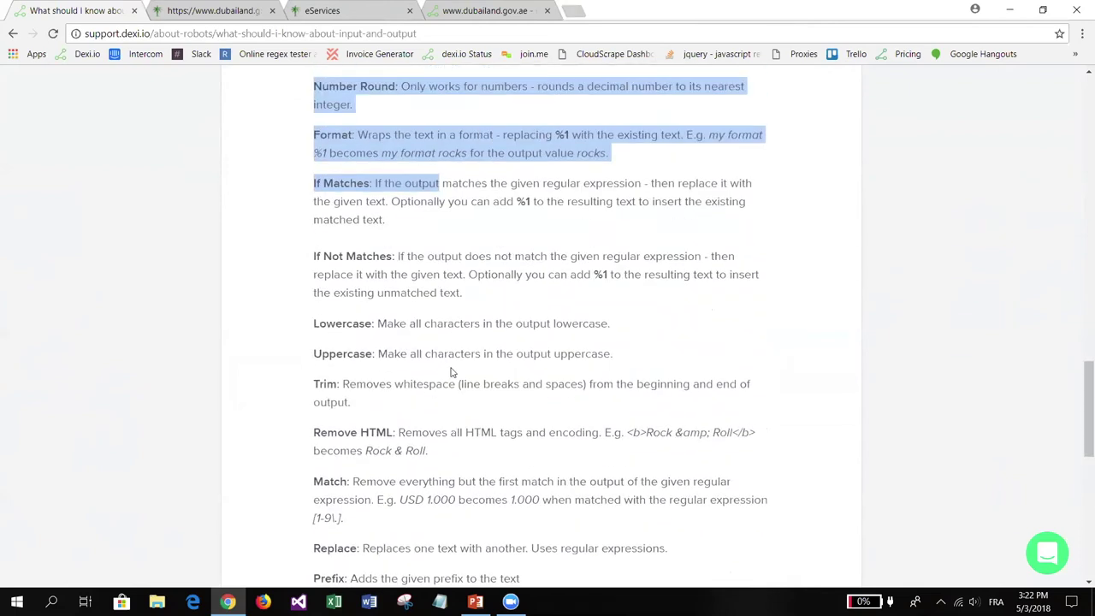
click(331, 262)
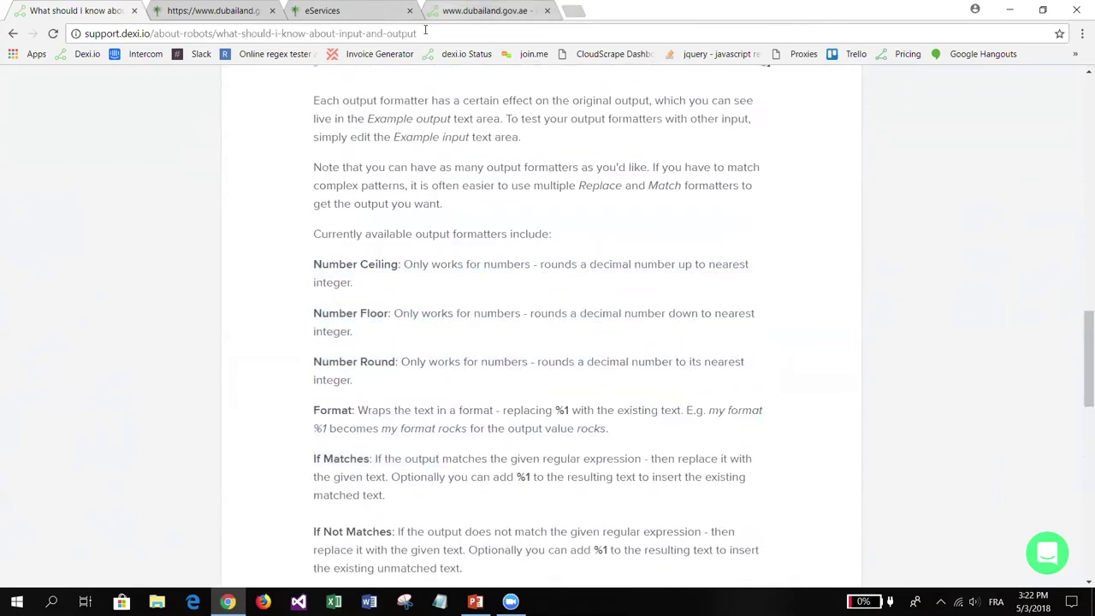
Back in the robot editor, go back one execution step and paste a copy of Extract OfficeNumber before Save current output.
key(ctrl+shift+Tab)
mouse_move(820, 452)
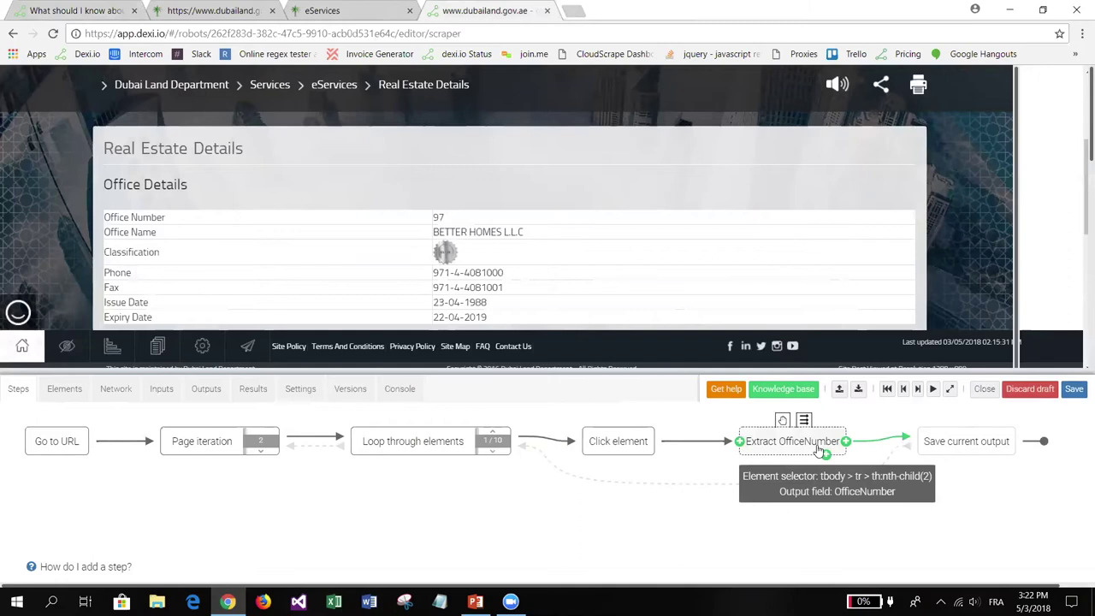
click(903, 390)
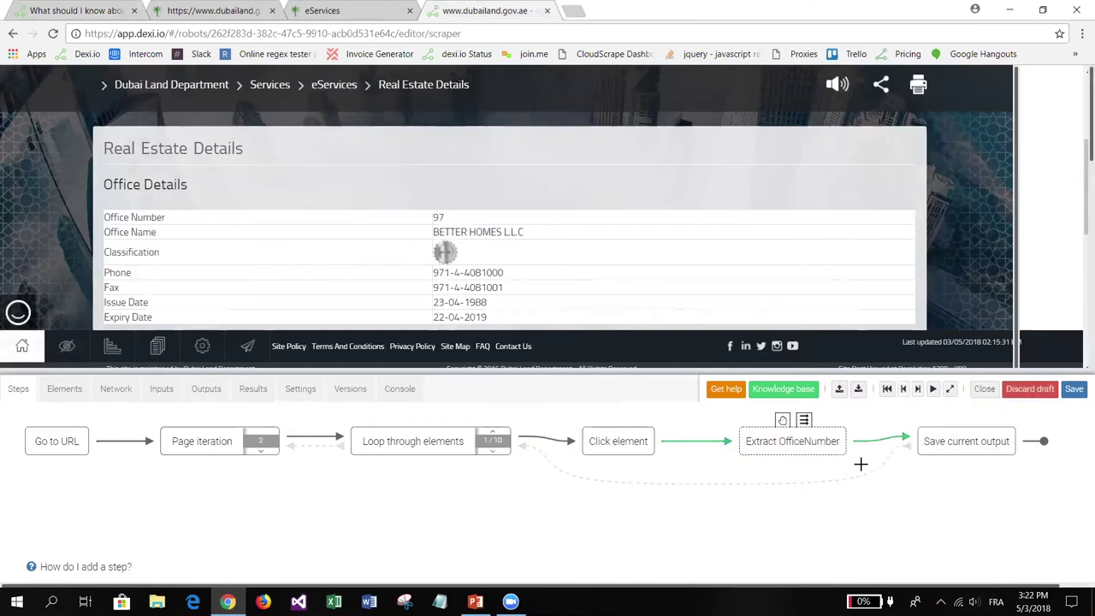
click(787, 445)
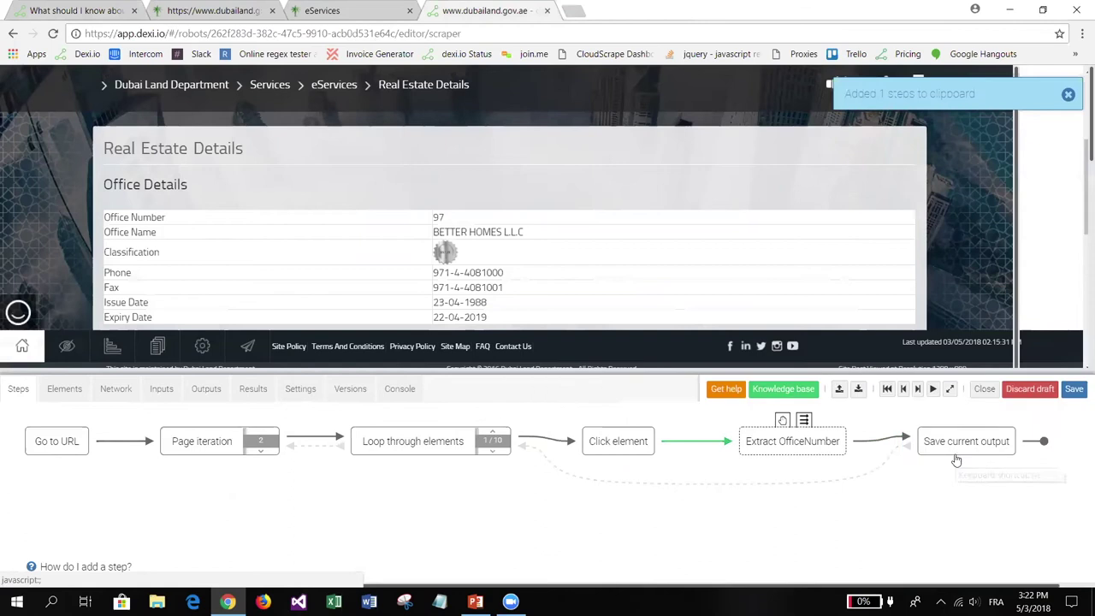
click(952, 458)
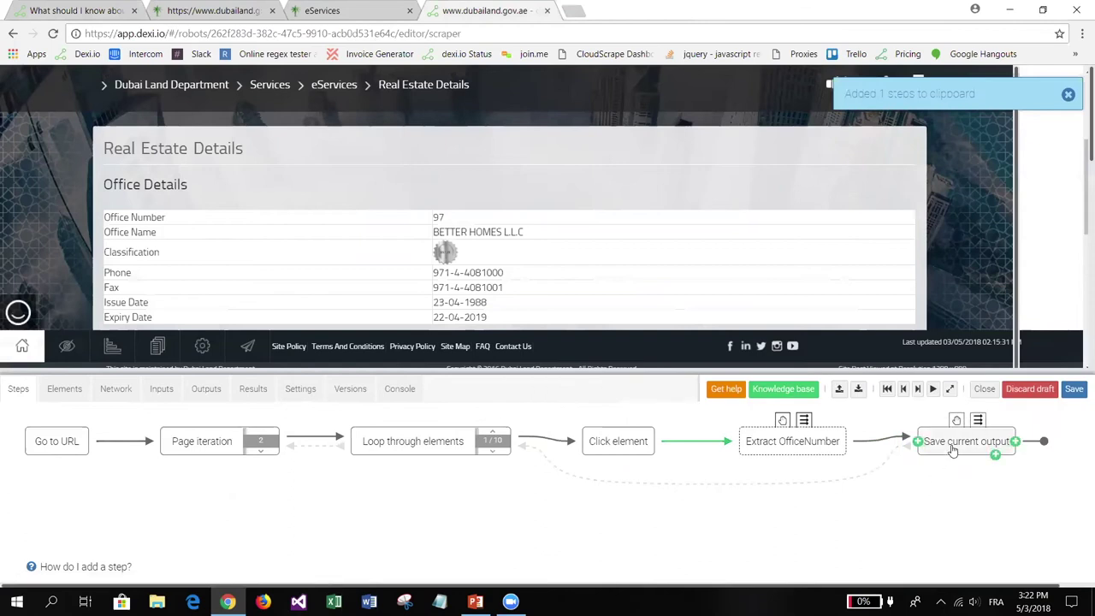
click(952, 451)
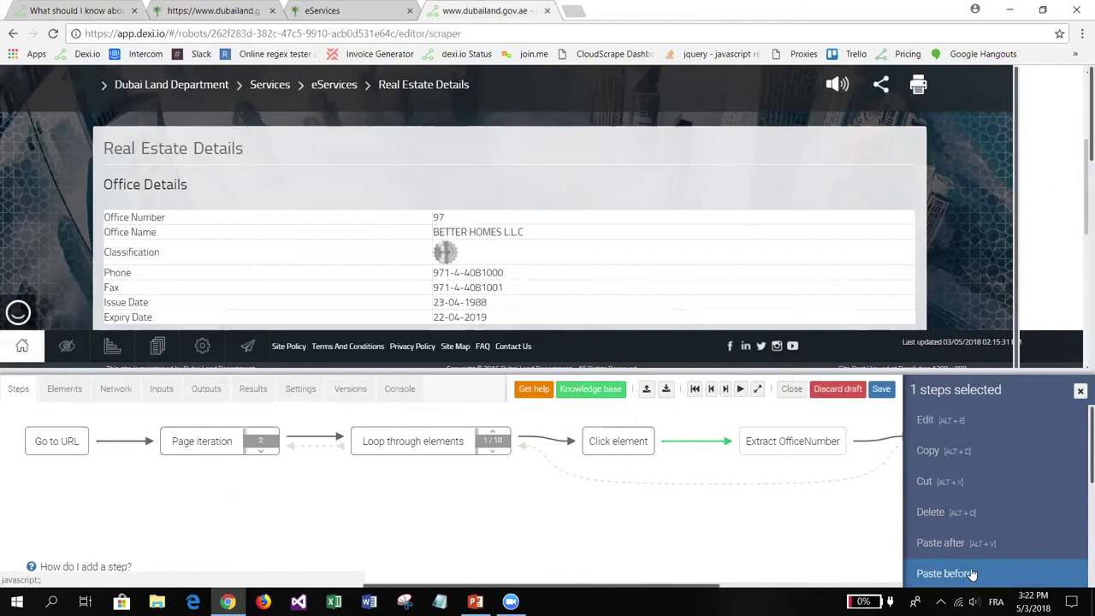
click(956, 571)
scroll(813, 591, right, 3)
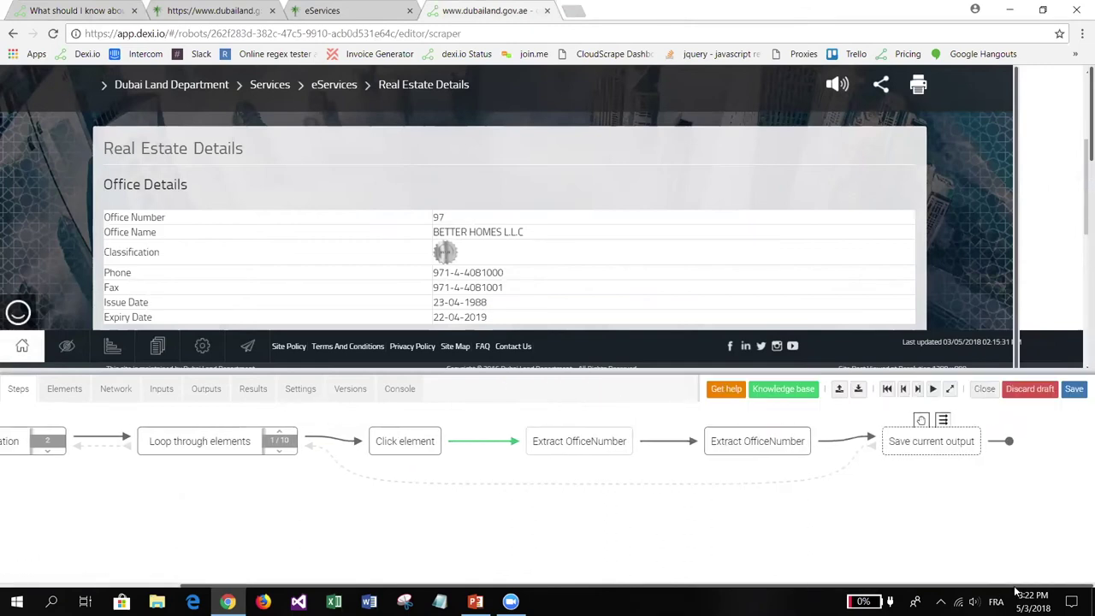
Add a second text output field to the robot and name it OfficeName.
click(761, 451)
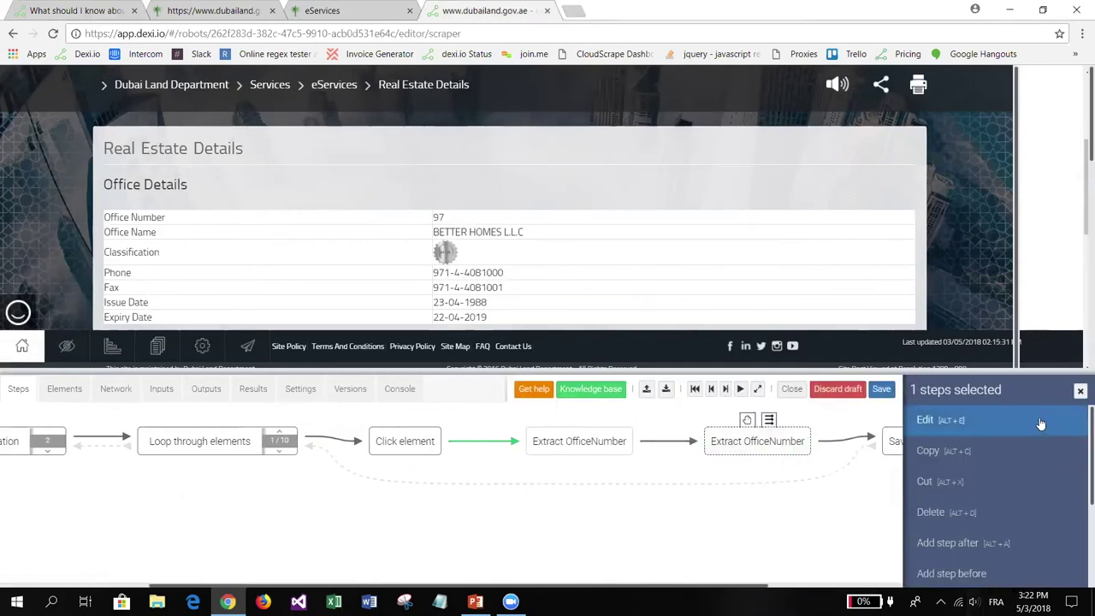
click(1080, 391)
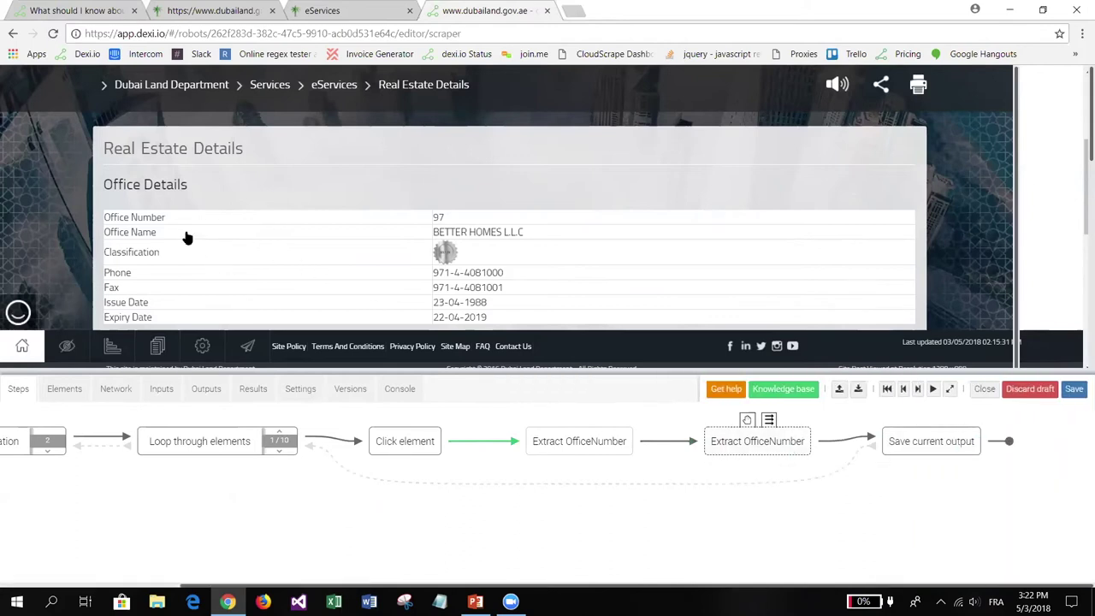
click(206, 390)
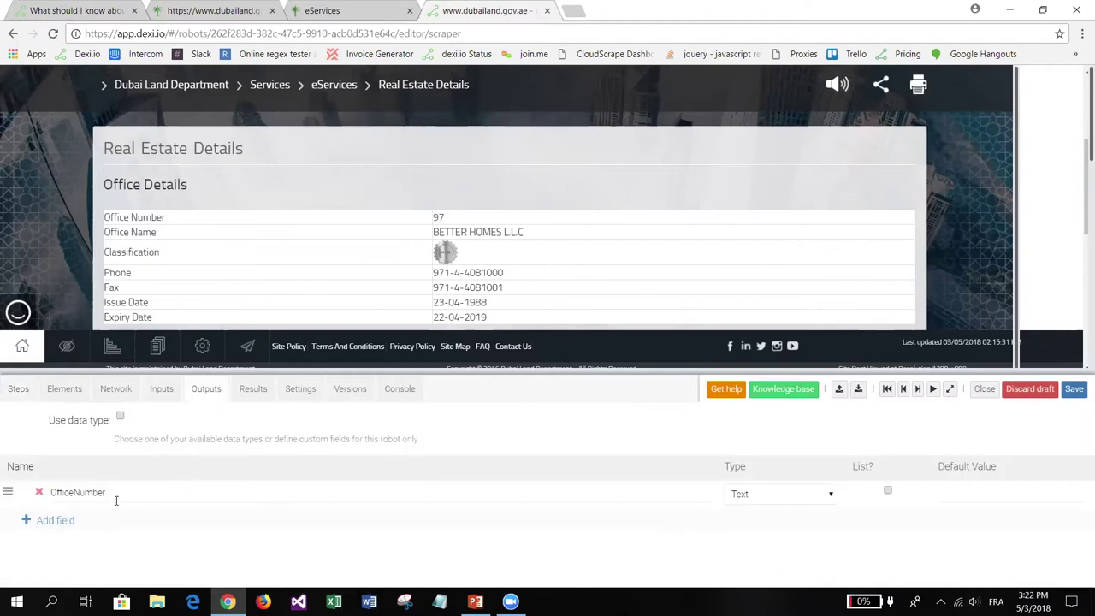
click(55, 520)
drag(122, 528, 5, 522)
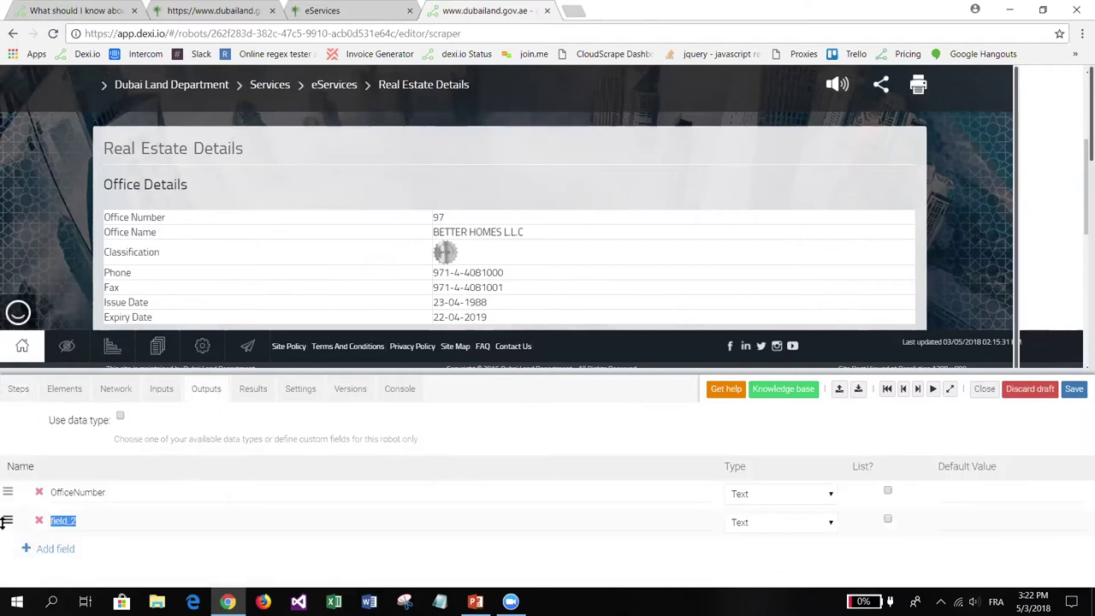
text(OfficeName)
Edit the second Extract OfficeNumber step in the robot's flow and set its output field to OfficeName.
click(17, 389)
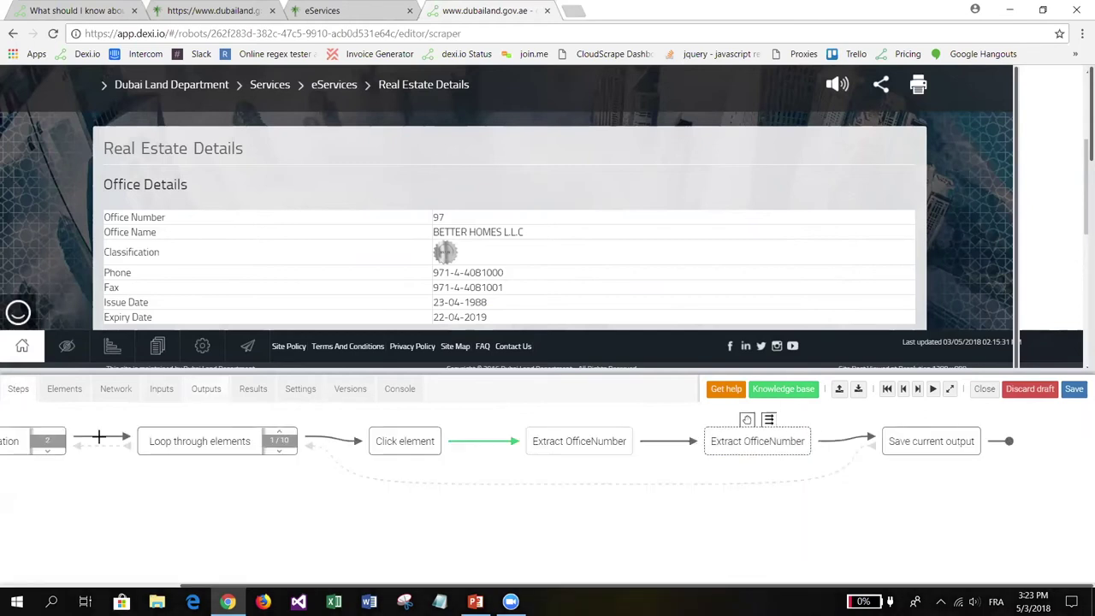
click(753, 445)
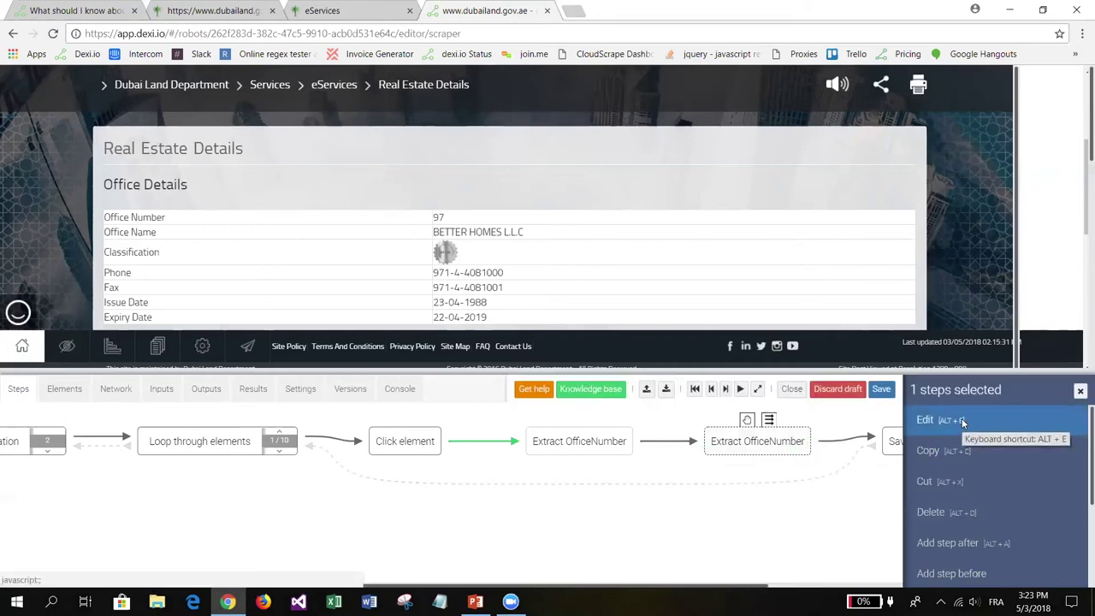
click(963, 422)
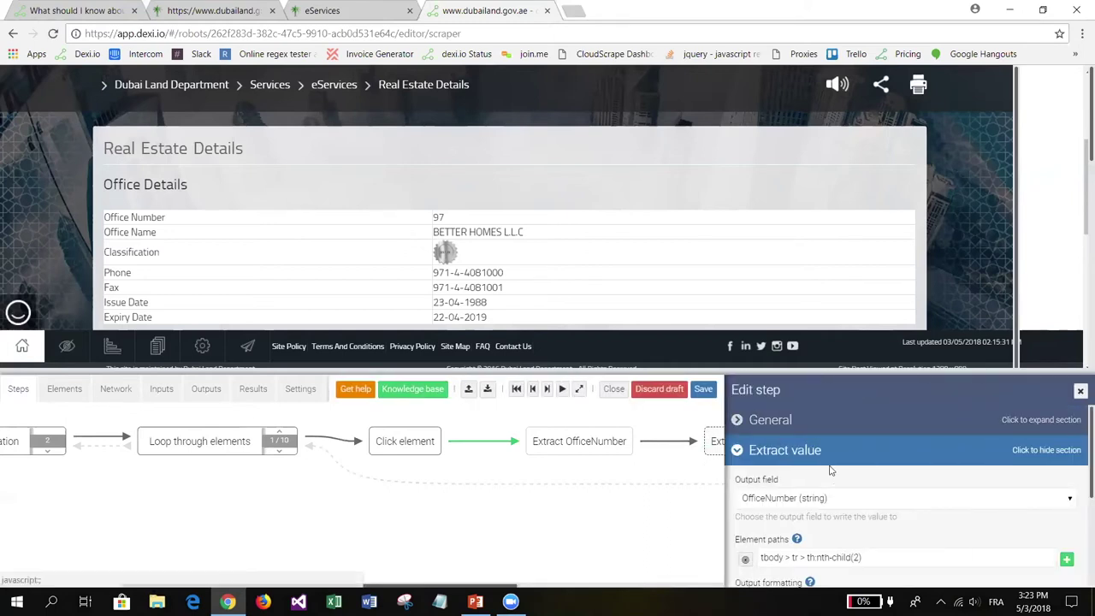
click(802, 500)
click(813, 538)
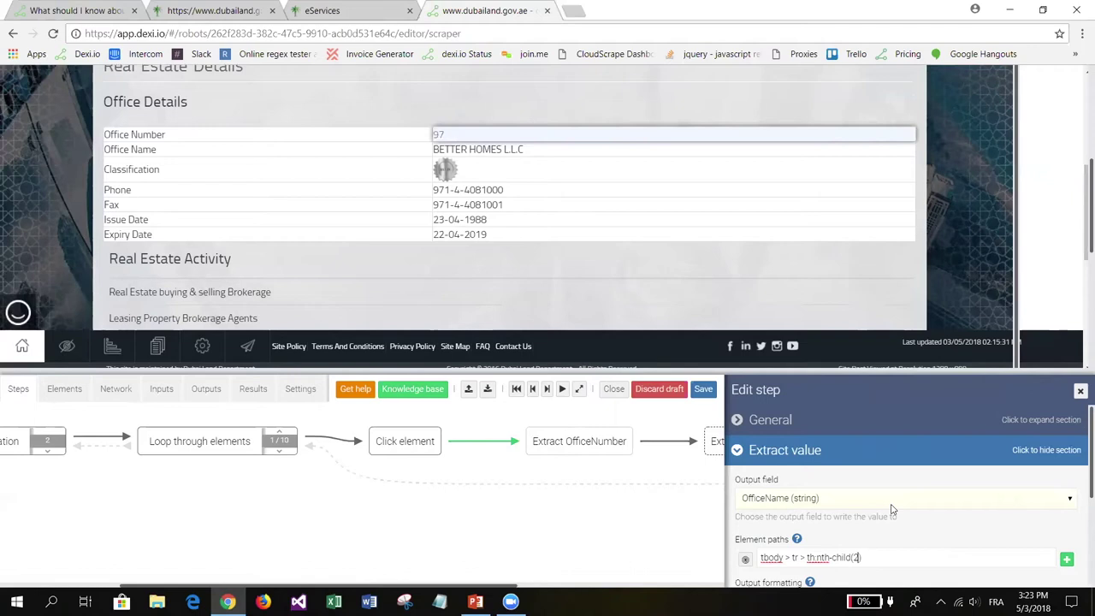
Try the element path tbody > tr > th:nth-child(3) for the OfficeName extraction.
text(3)
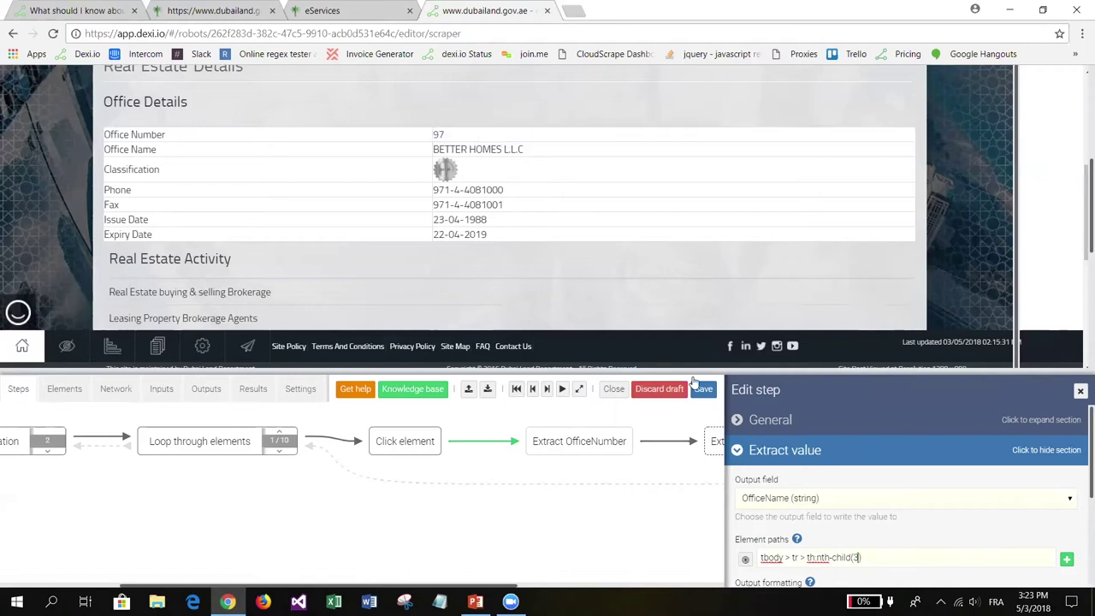
triple_click(865, 557)
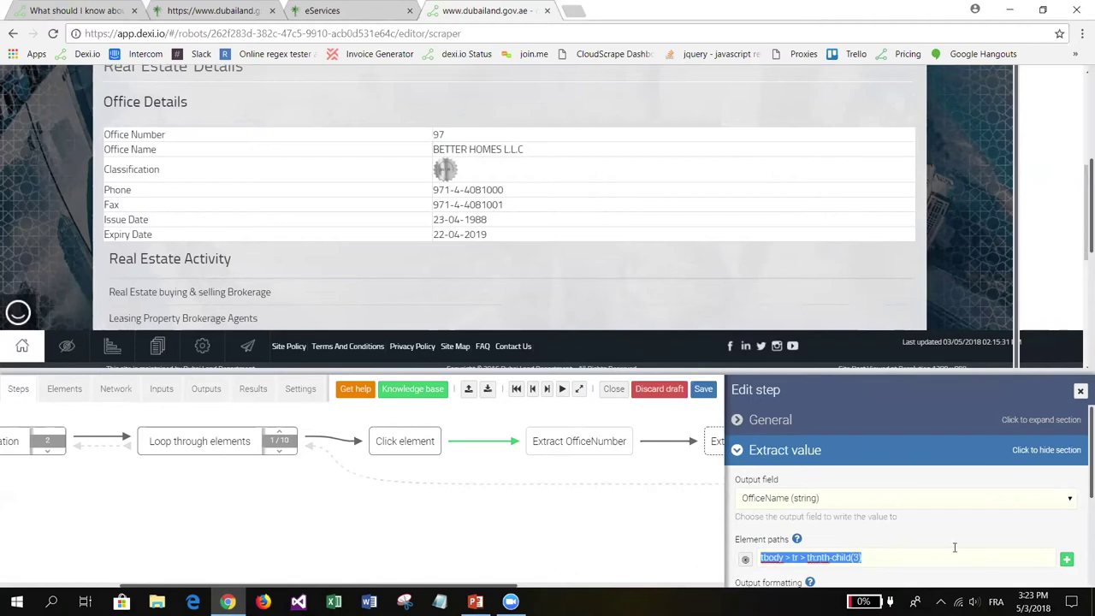
click(918, 556)
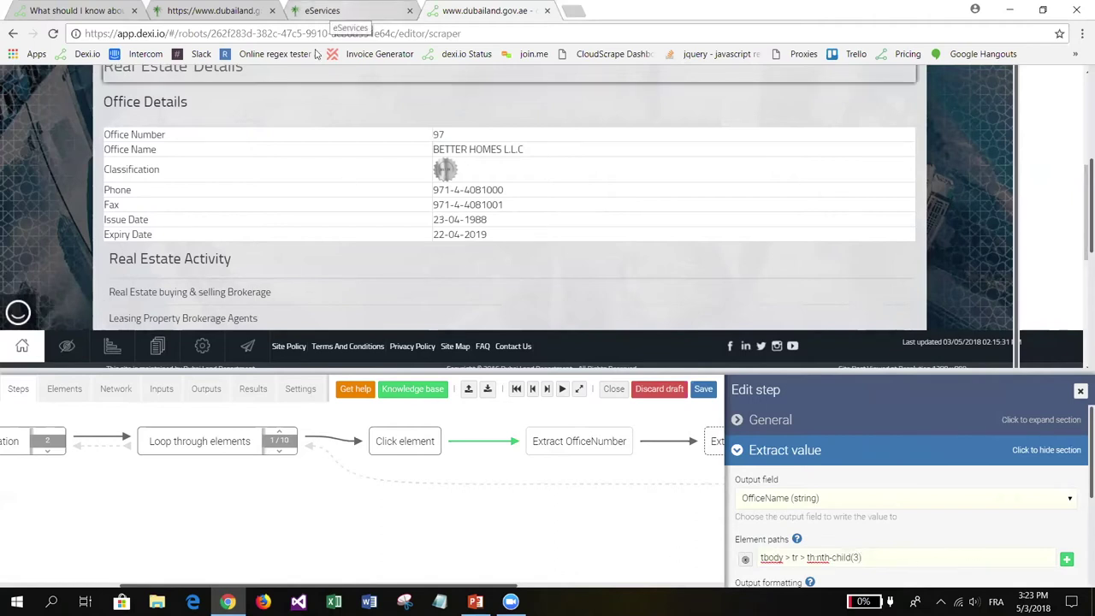
text())
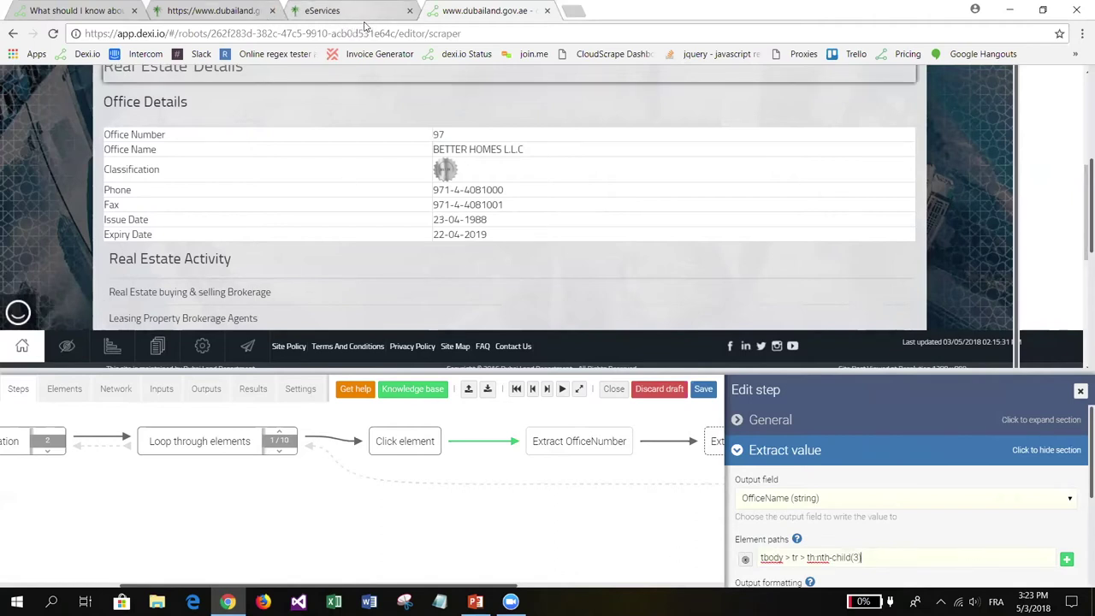
On the eServices office details page, inspect the HTML of the Office Name label and select its text.
click(365, 28)
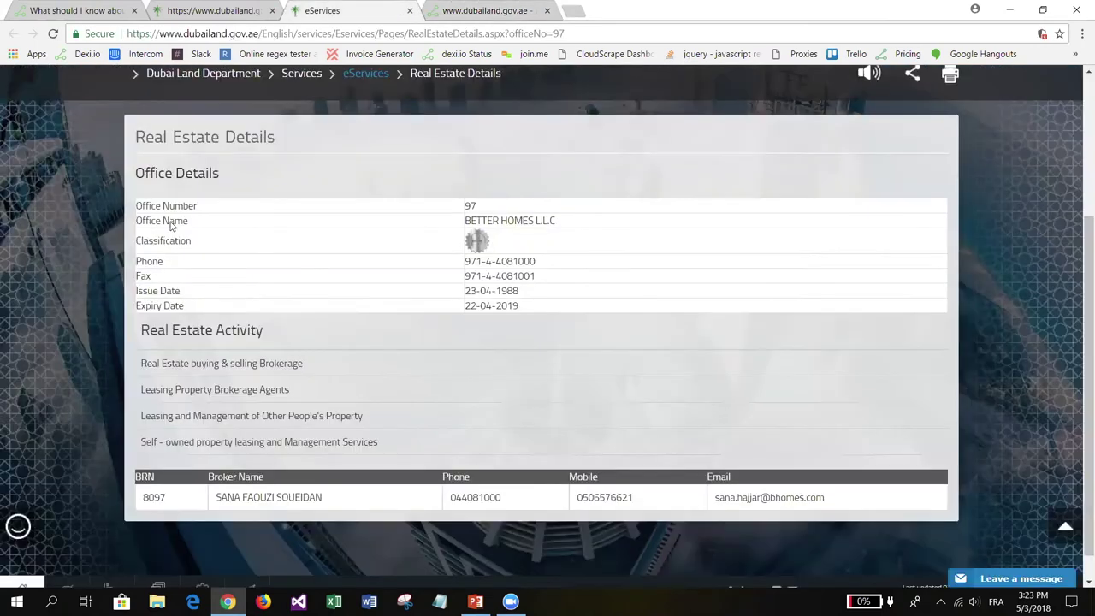
right_click(173, 223)
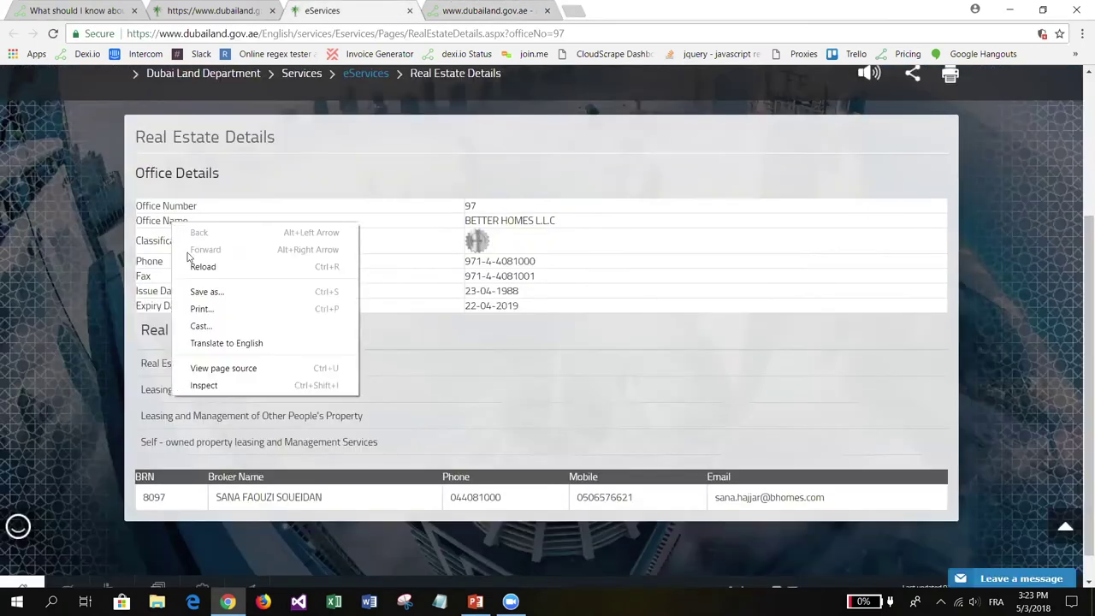
click(204, 385)
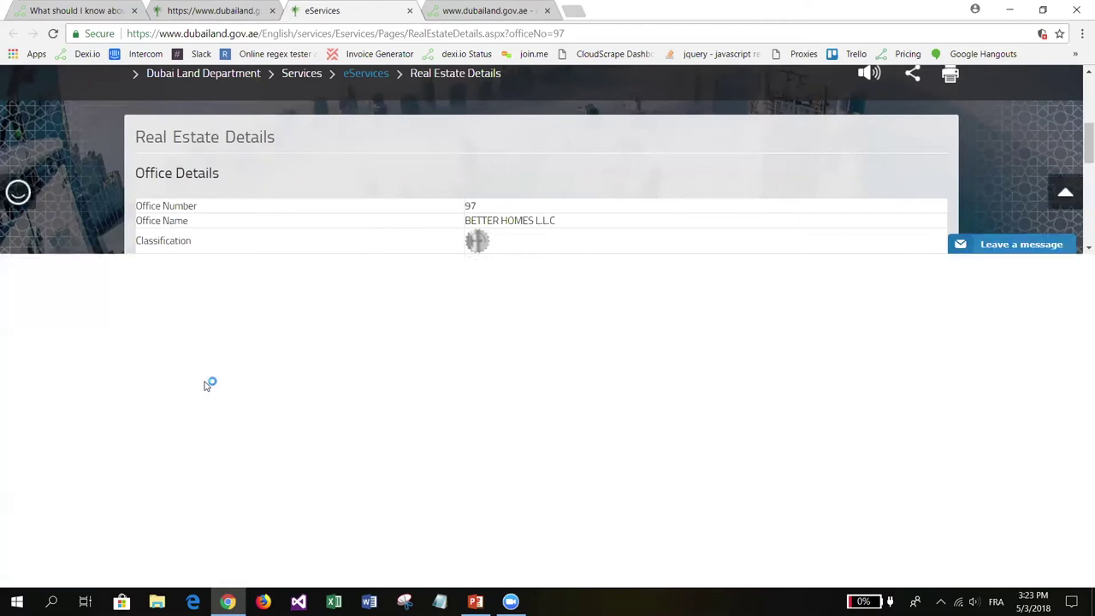
scroll(393, 164, down, 1)
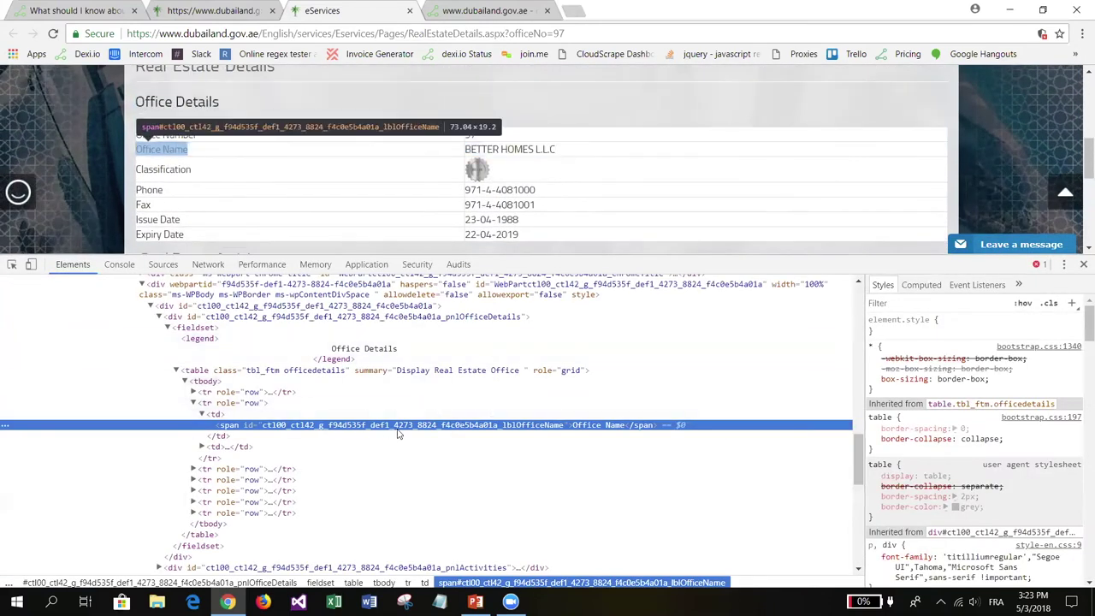
double_click(610, 425)
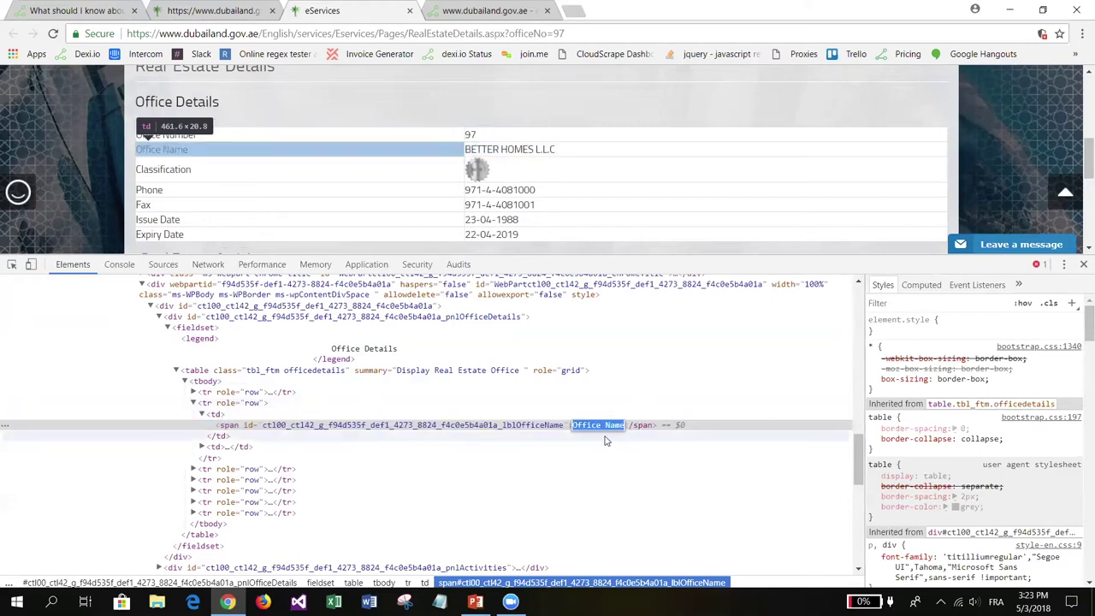
Back in the robot editor, replace the OfficeName extraction's element path with td:text_is("Office Name"):next.
click(453, 11)
key(ctrl+a)
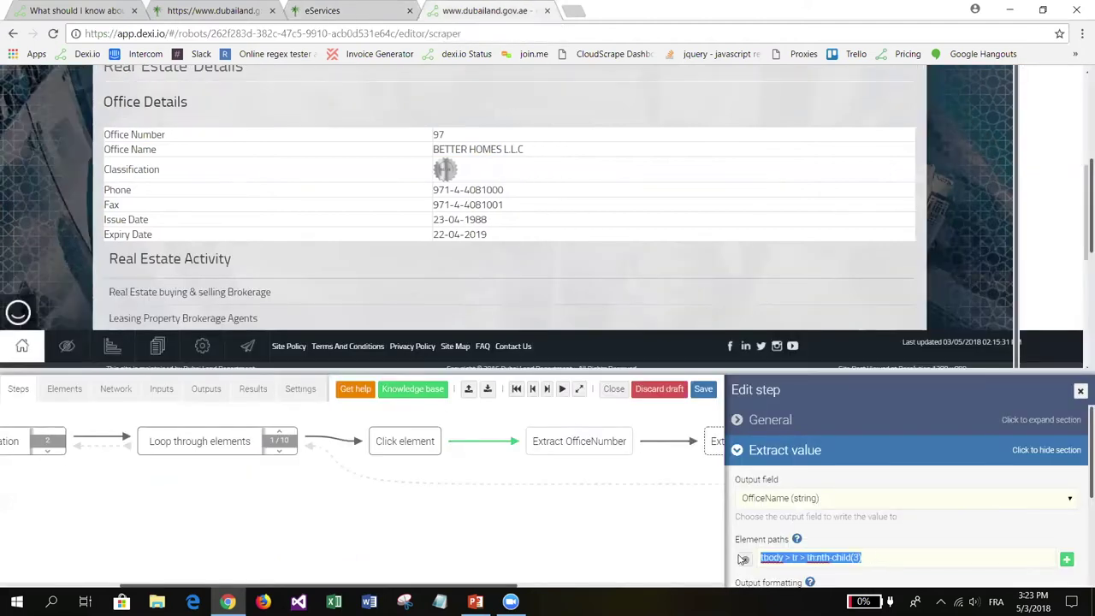
text(td:text_is("Office Name"))
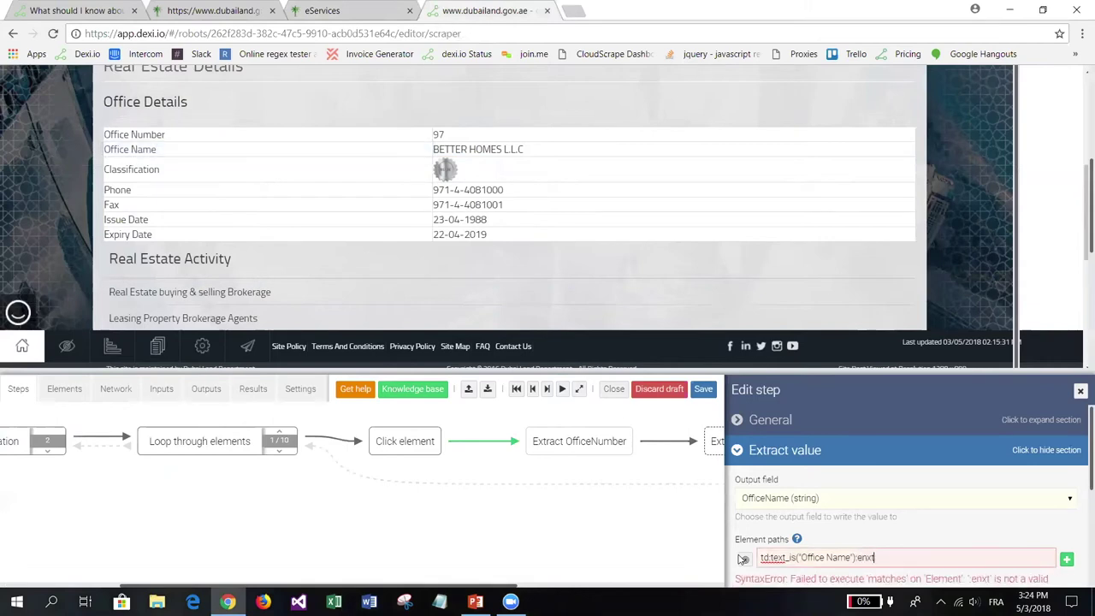
text(:next)
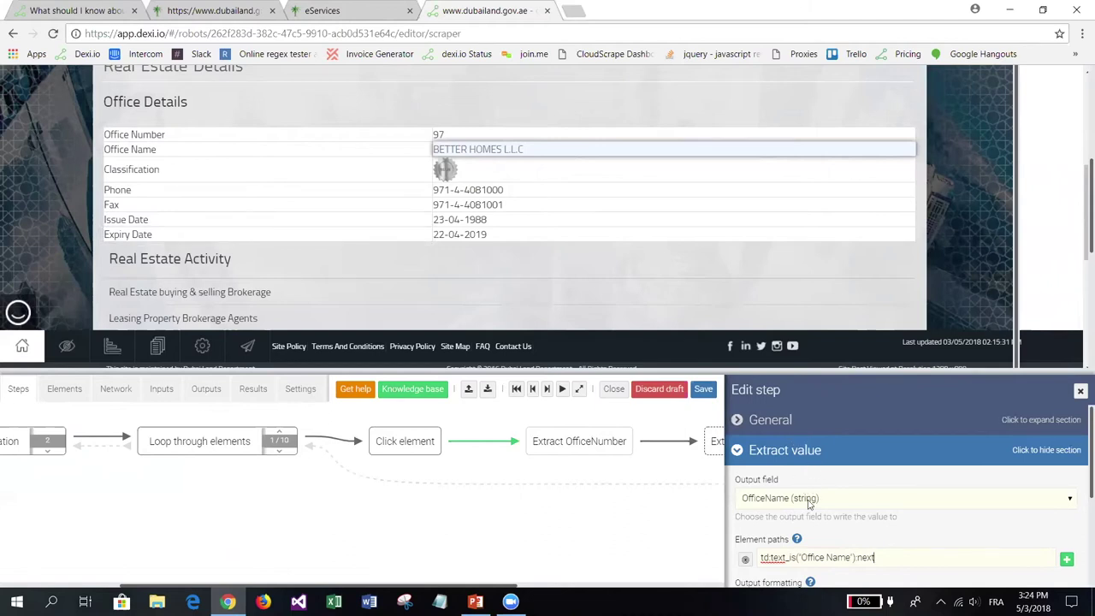
scroll(813, 458, down, 2)
scroll(809, 505, up, 2)
Using a maximized detached editor window, set the OfficeName step's error handling to Ignore and continue, and save the step before redocking.
click(581, 390)
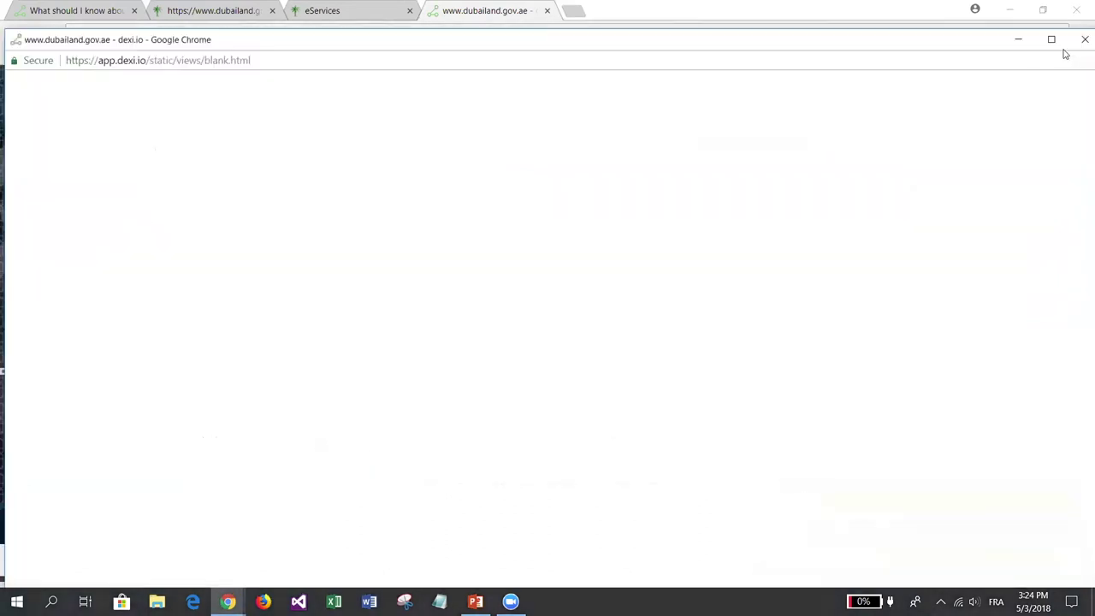
click(1053, 43)
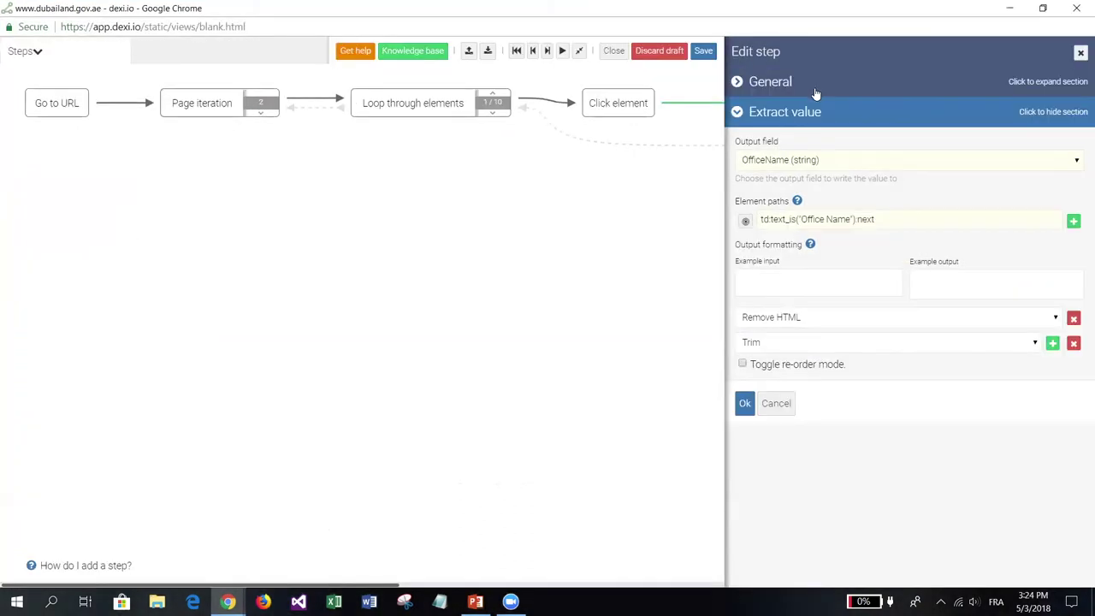
click(771, 82)
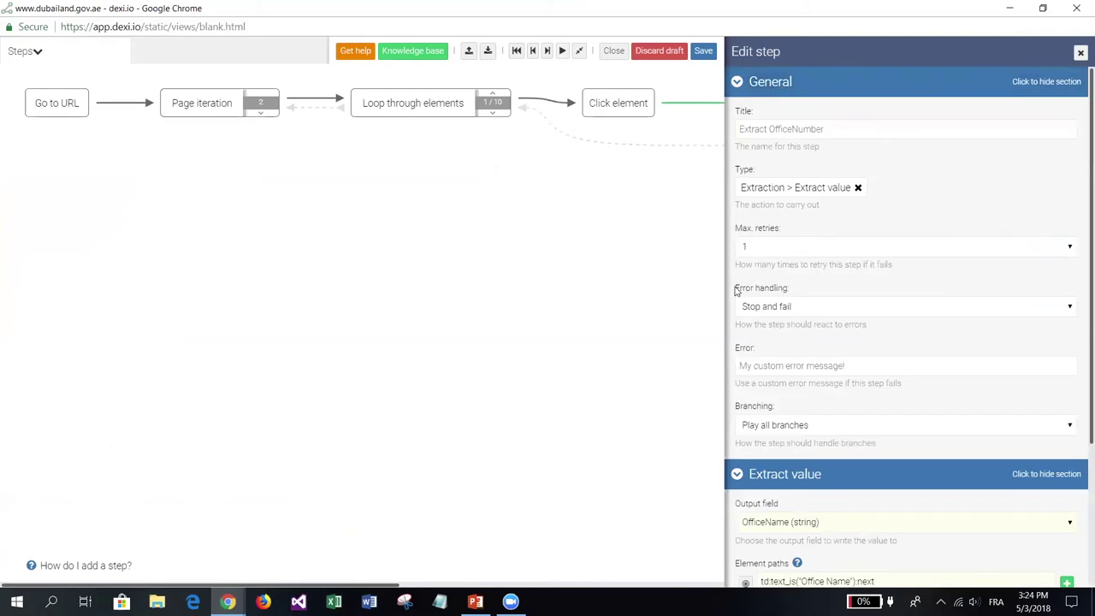
drag(736, 291, 806, 291)
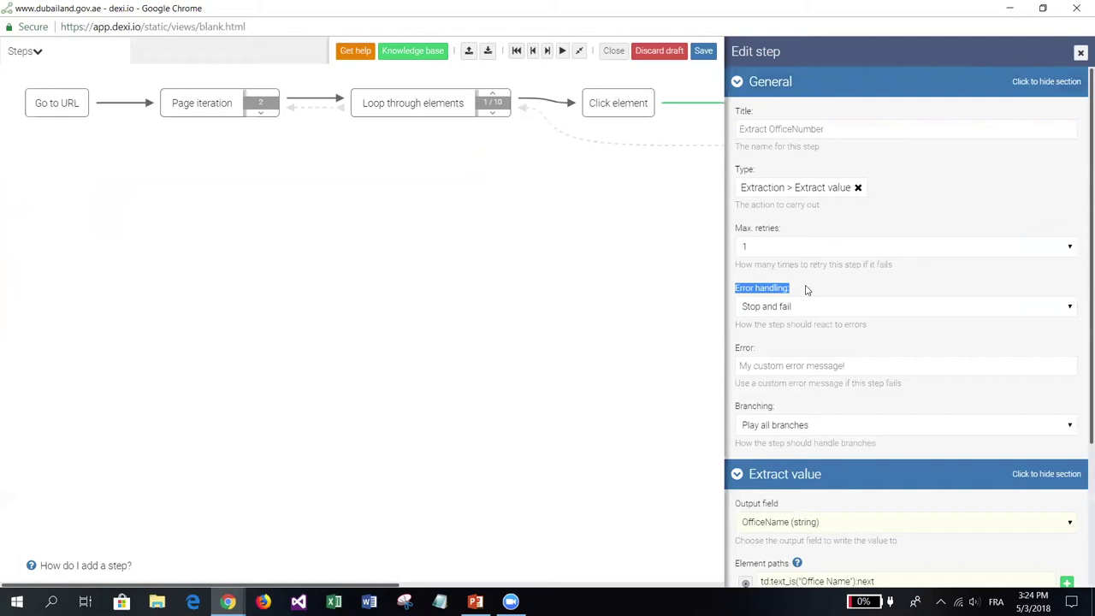
click(806, 289)
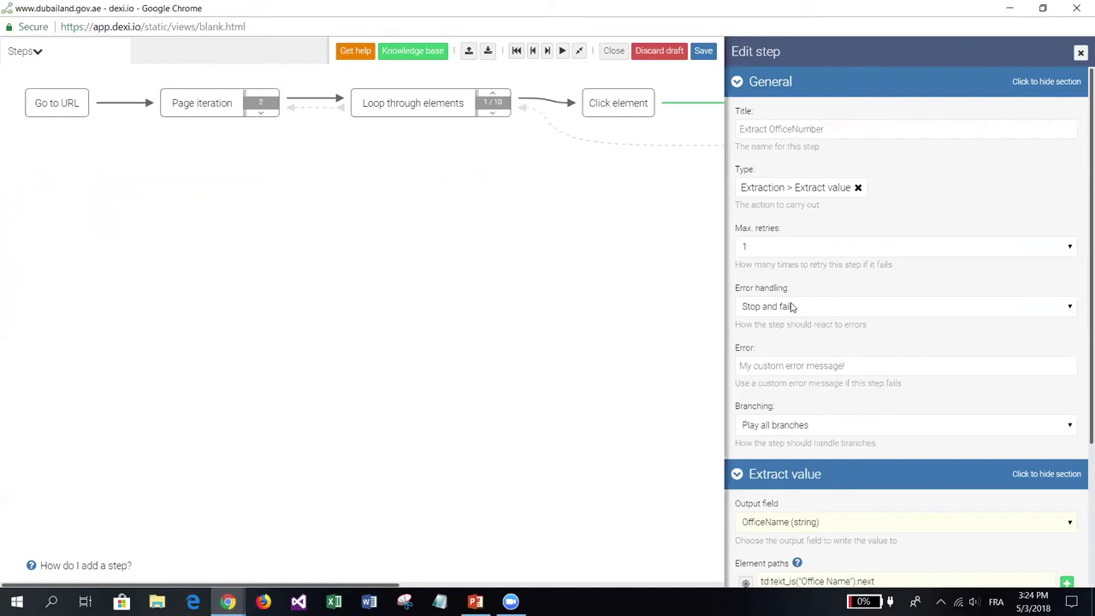
click(793, 309)
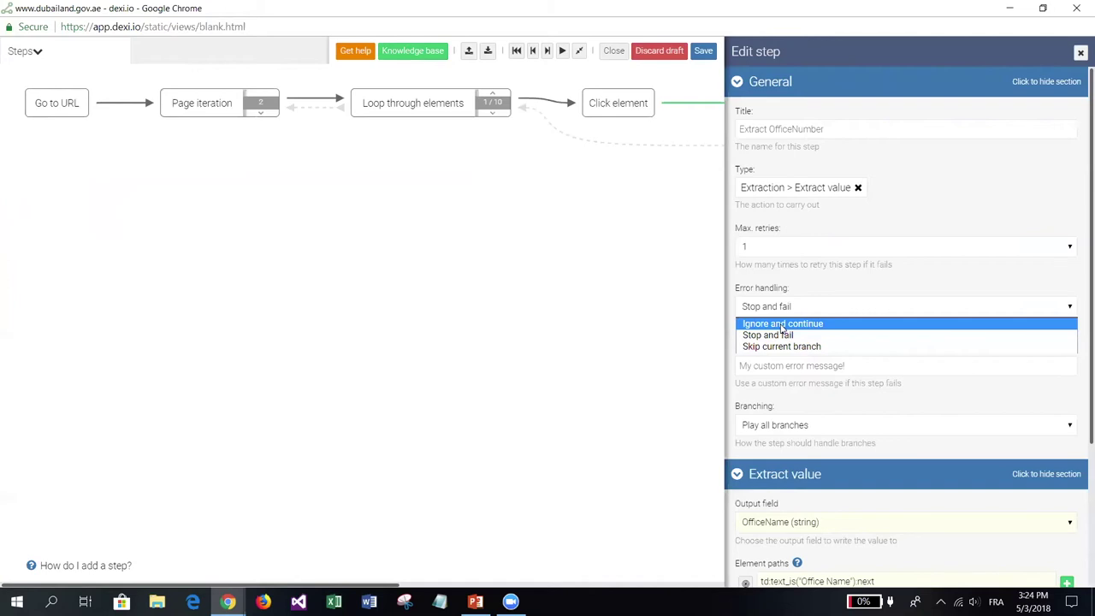
click(781, 324)
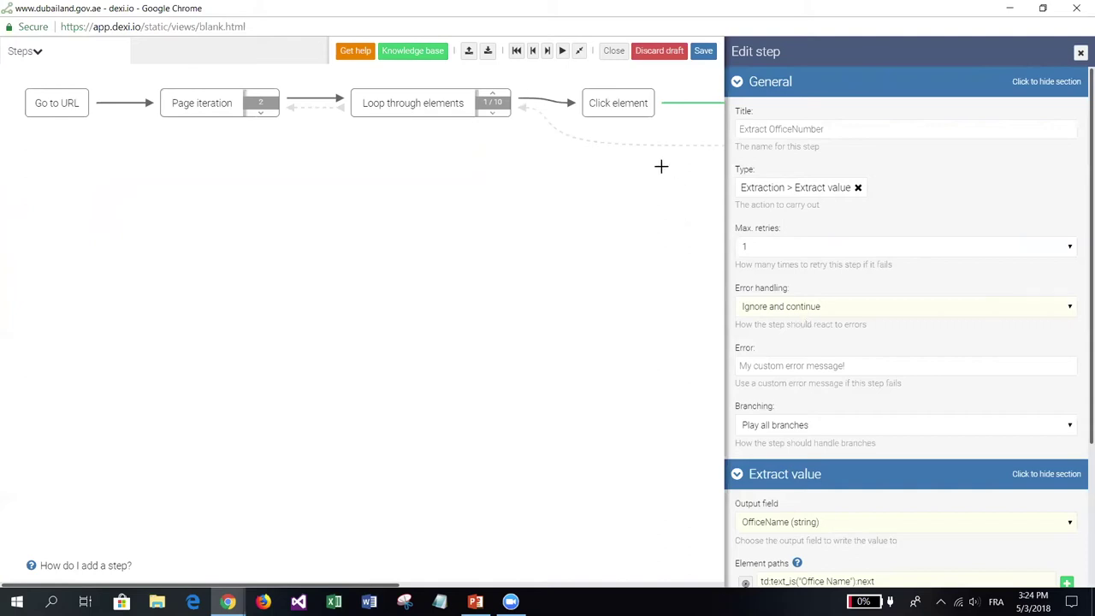
scroll(807, 288, down, 3)
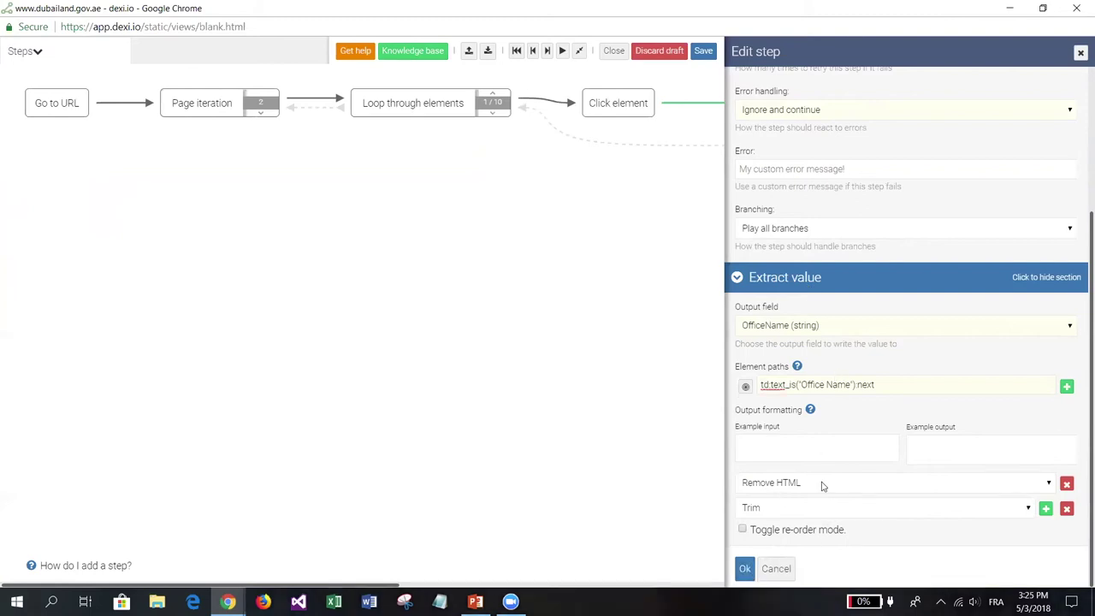
click(747, 569)
click(951, 51)
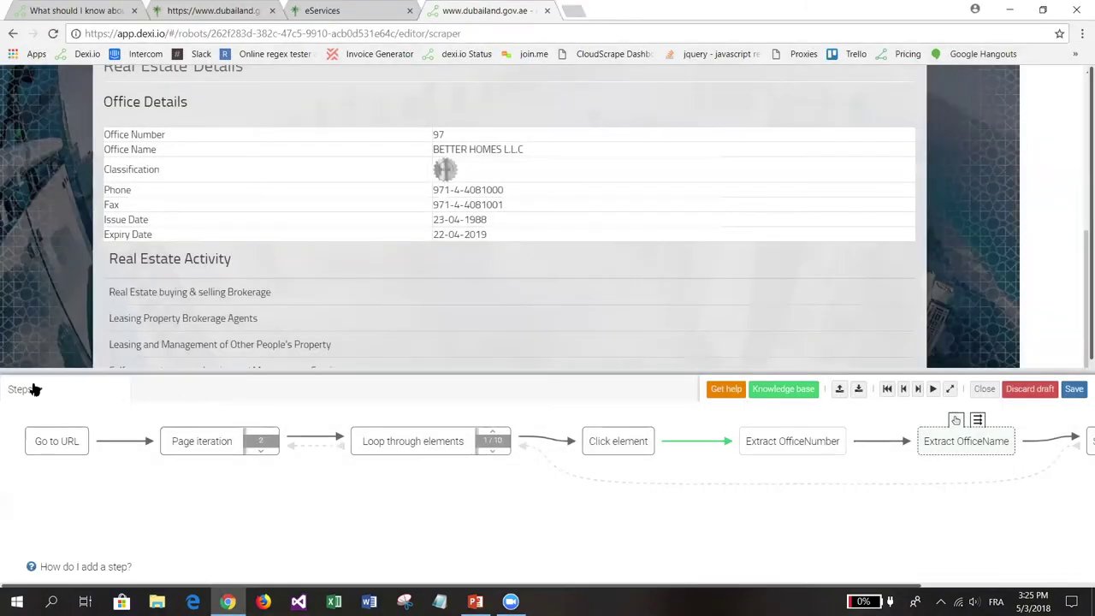
Execute the next robot step with the results shown and check the extracted OfficeNumber and OfficeName values.
click(32, 390)
click(25, 562)
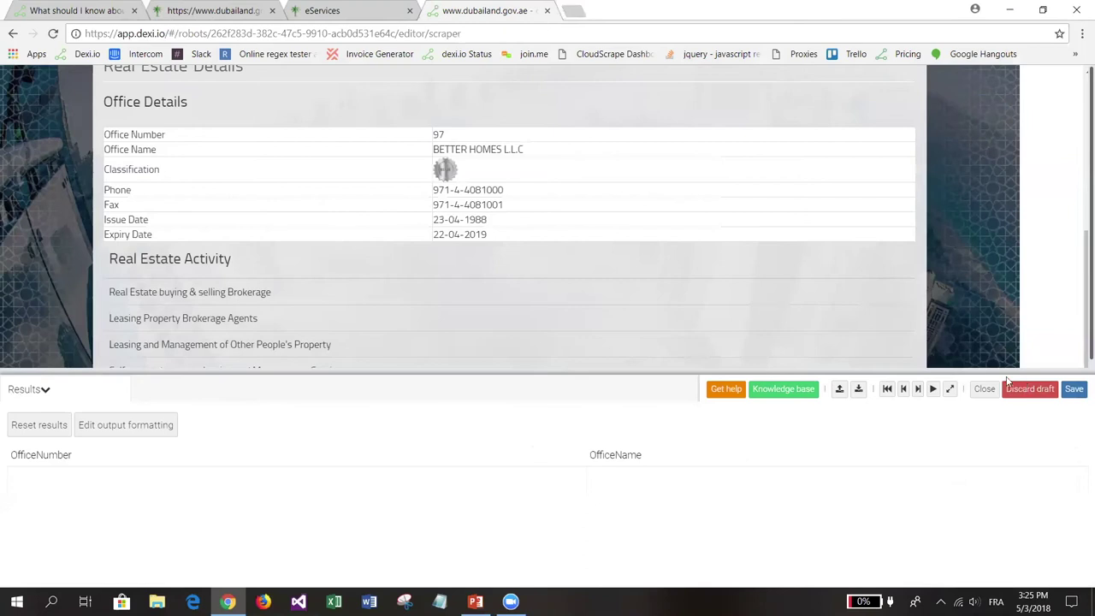
click(919, 390)
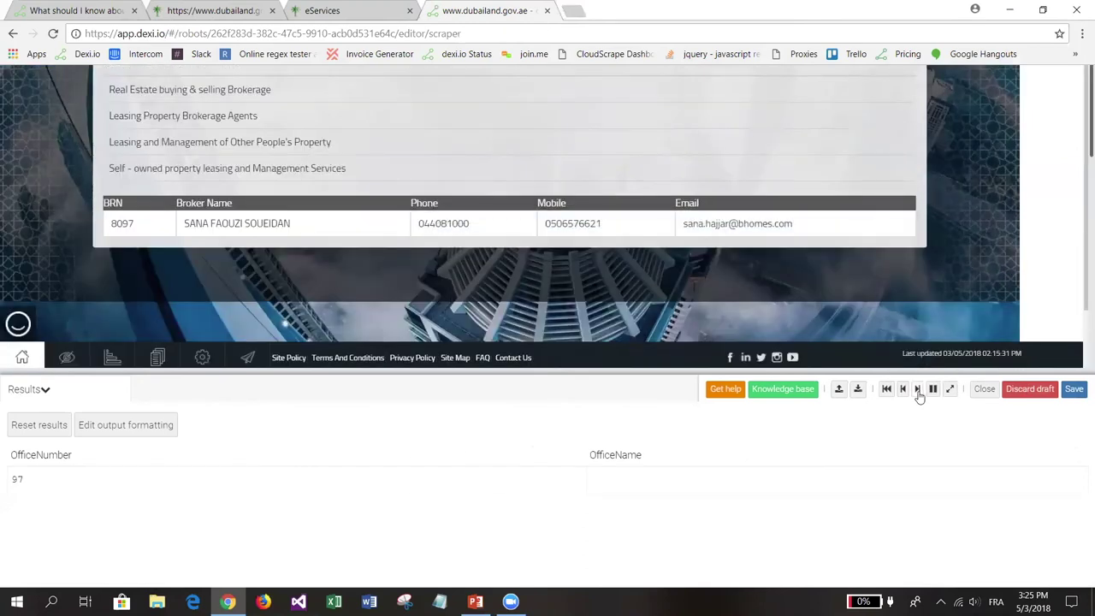
scroll(1036, 190, up, 2)
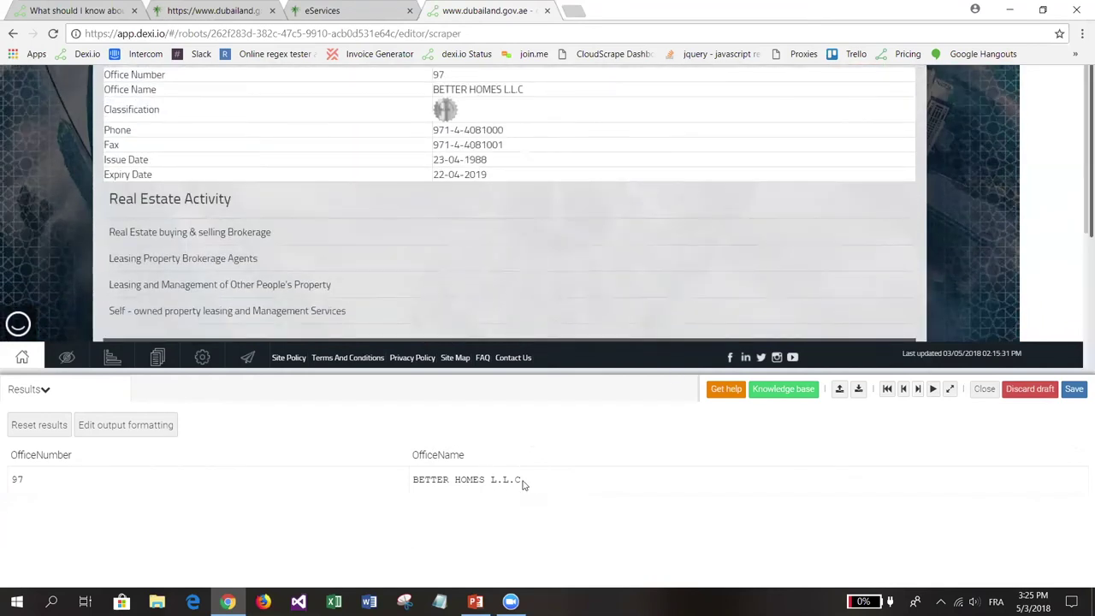
drag(524, 484, 442, 483)
click(442, 482)
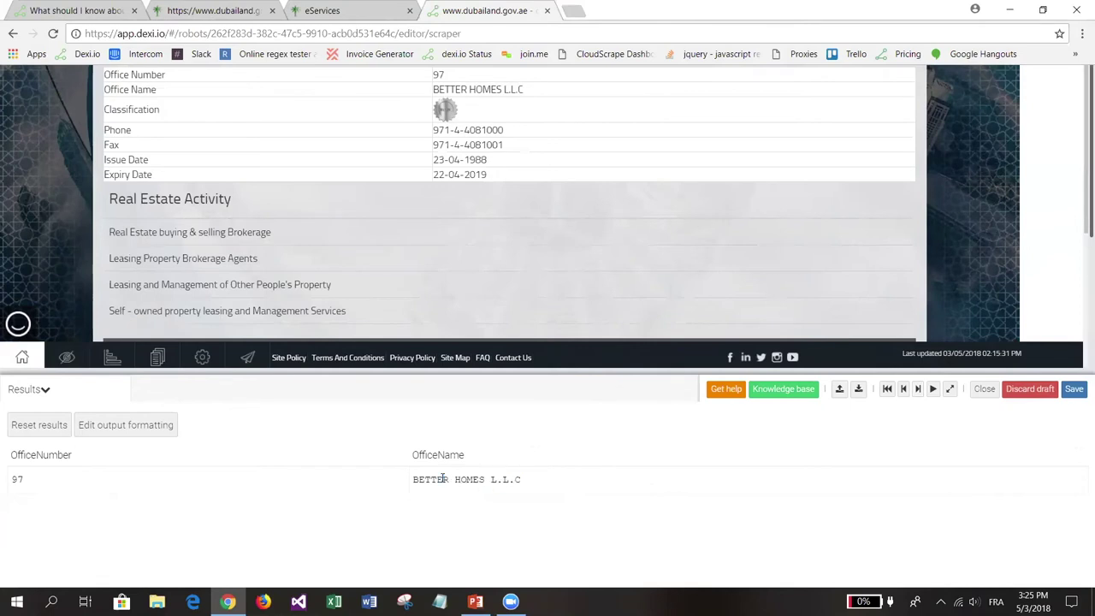
Return to the robot's step flow and view its end, from Loop through elements to Save current output.
click(44, 390)
click(53, 417)
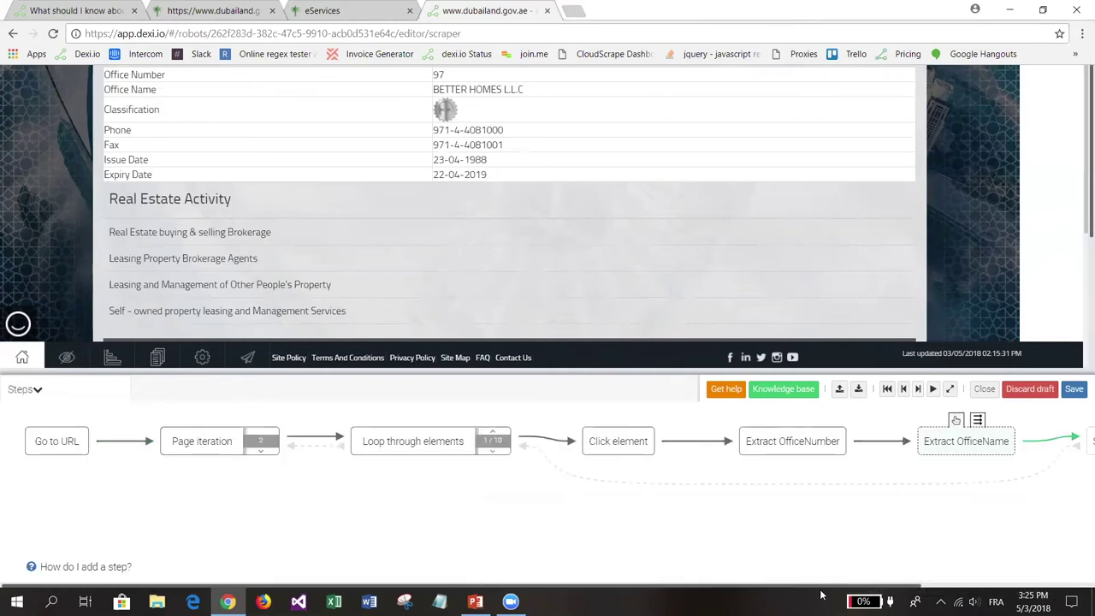
click(834, 593)
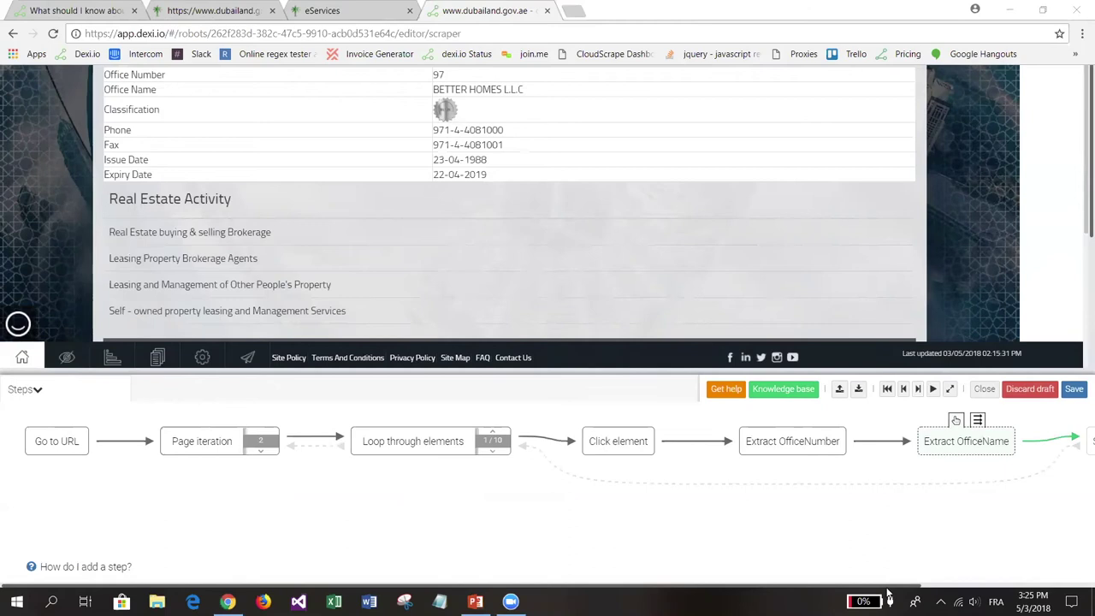
drag(888, 587, 1053, 548)
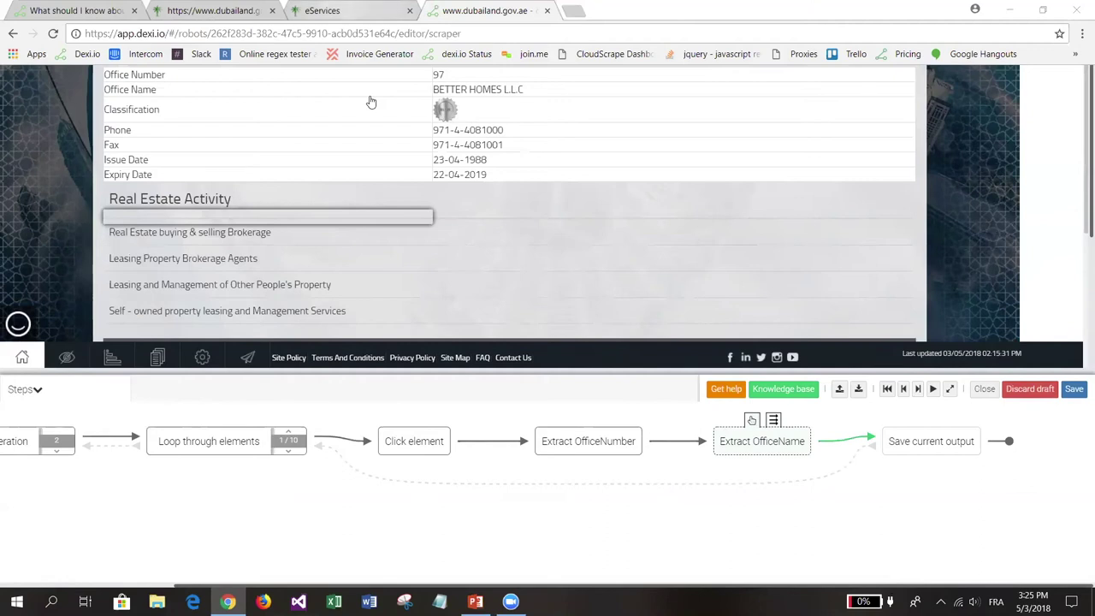
key(ctrl+shift+Tab)
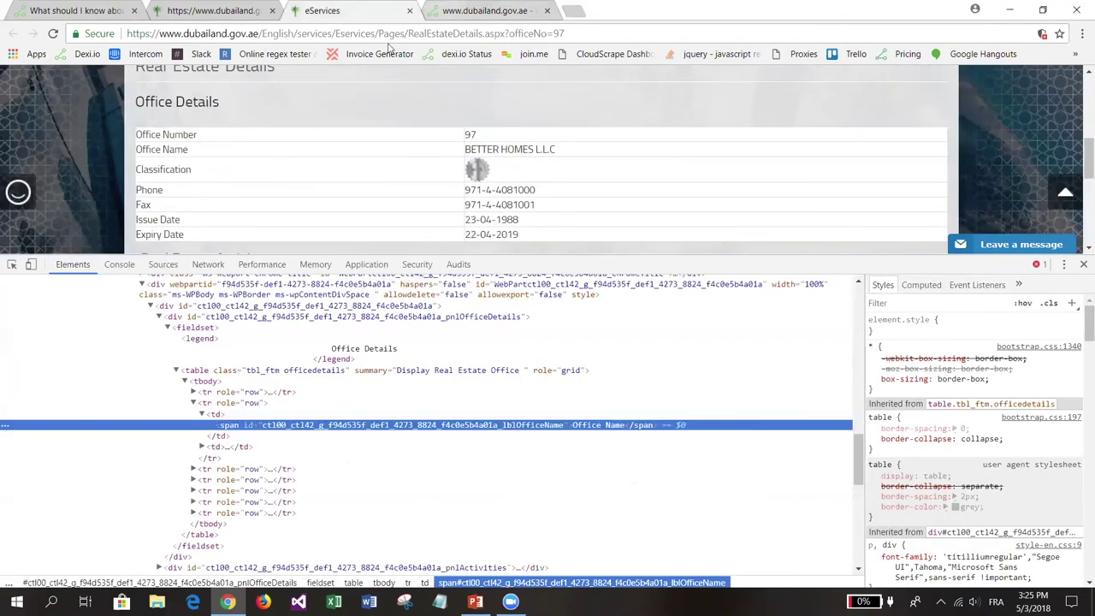
key(ctrl+Tab)
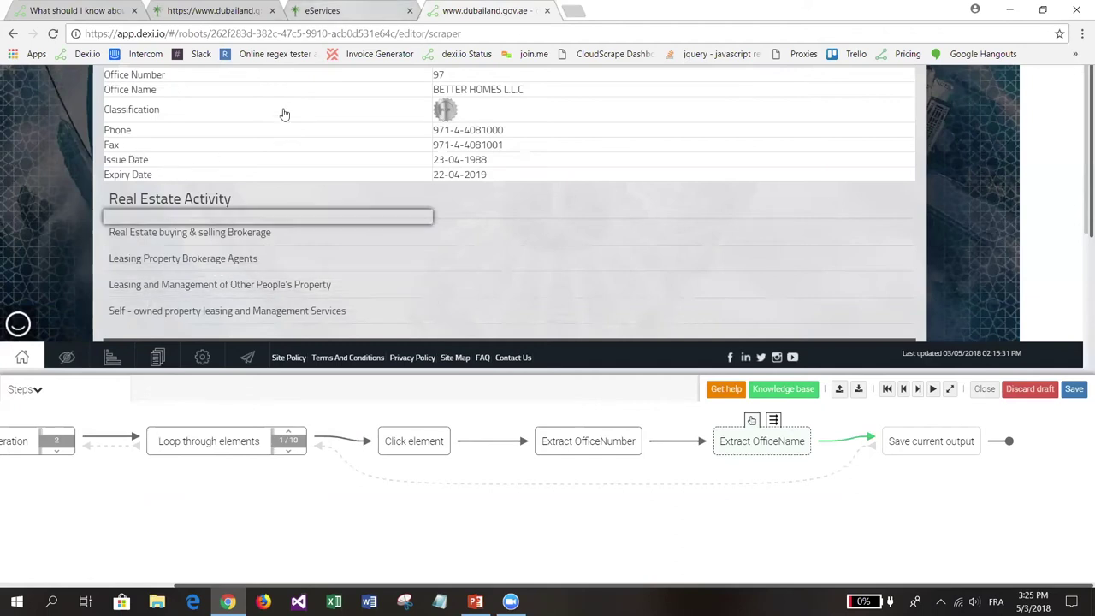
Open the robot's output definitions and add three new text fields below OfficeName.
click(68, 395)
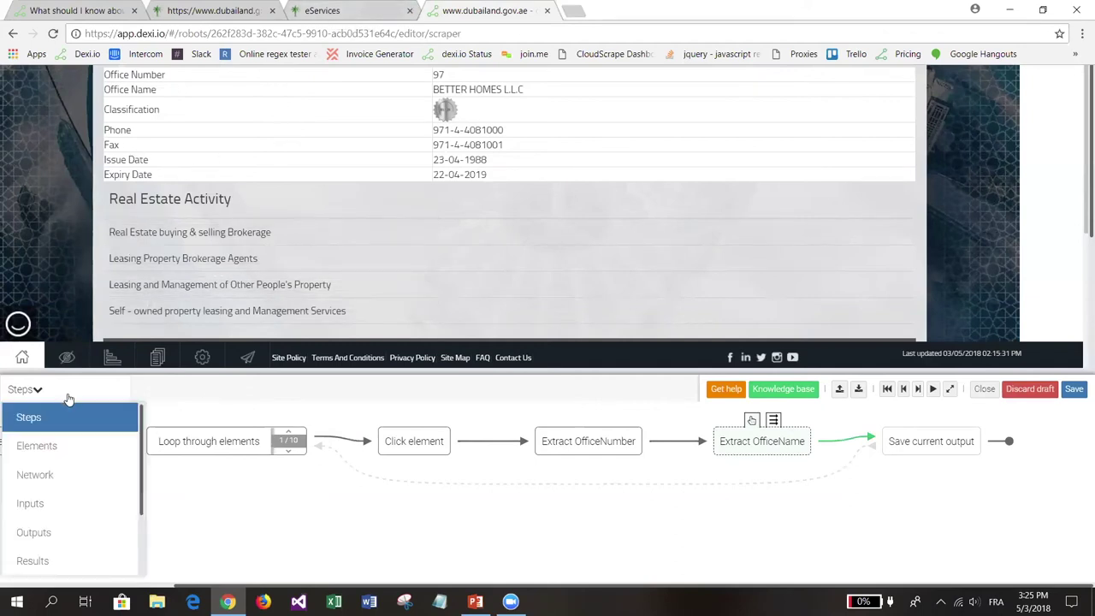
click(35, 532)
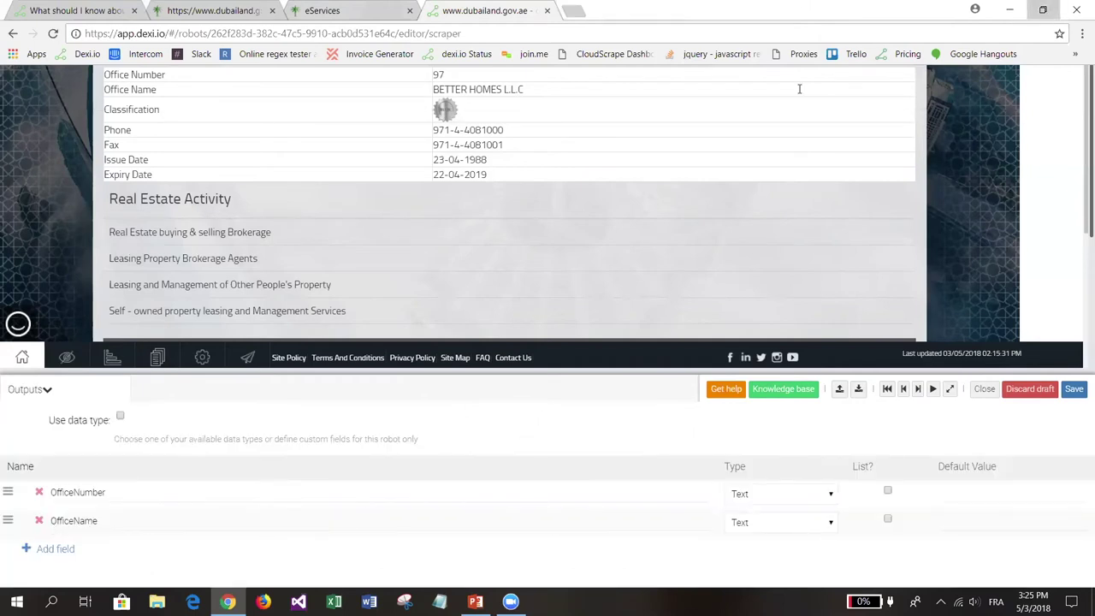
key(super+Down)
drag(134, 379, 62, 433)
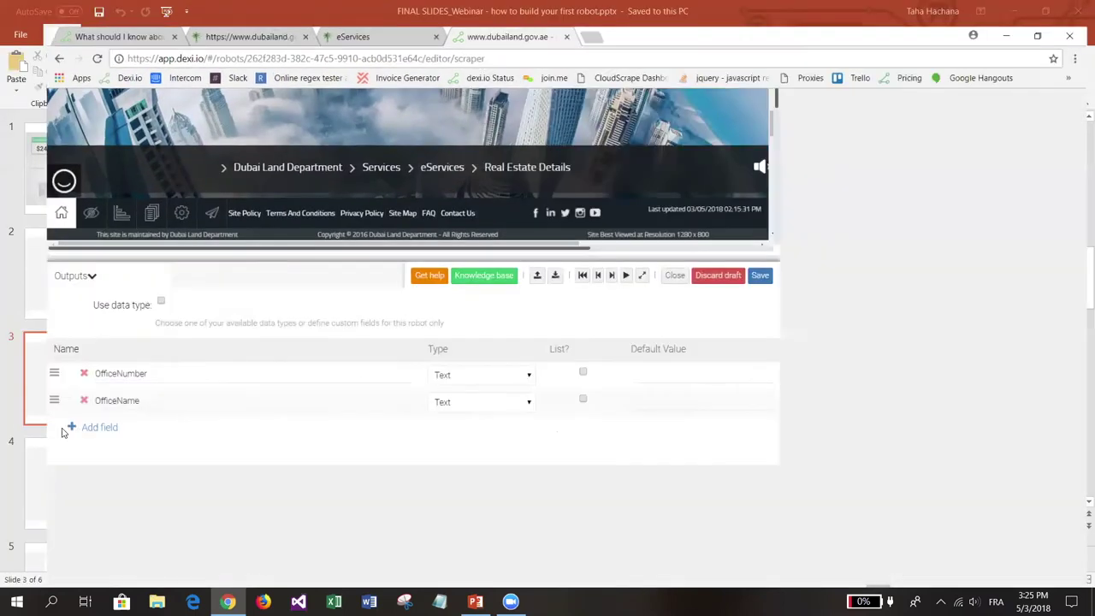
key(super+Up)
click(66, 552)
click(67, 565)
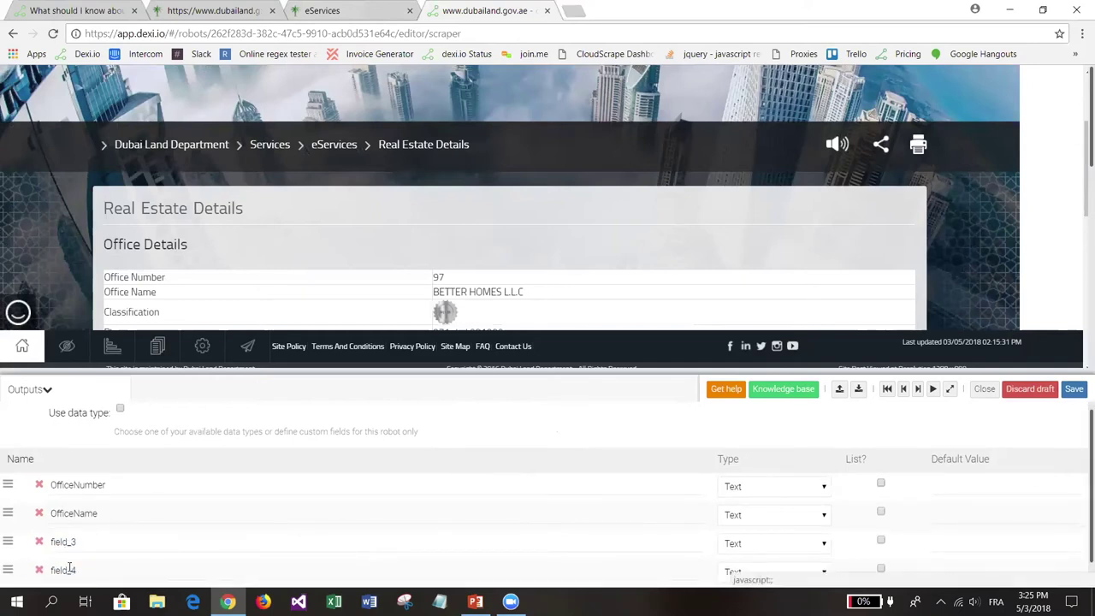
click(69, 567)
Name the three new output fields Phone, Faxe and IssueDate, following the labels in the page's Office Details table.
double_click(81, 513)
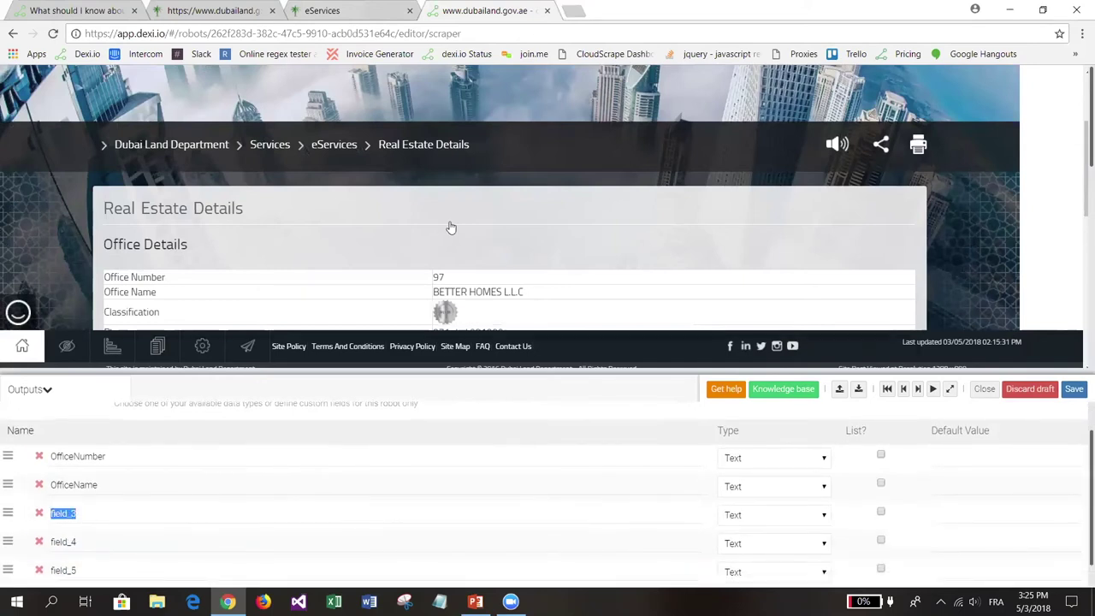
scroll(451, 228, down, 2)
text(Phone)
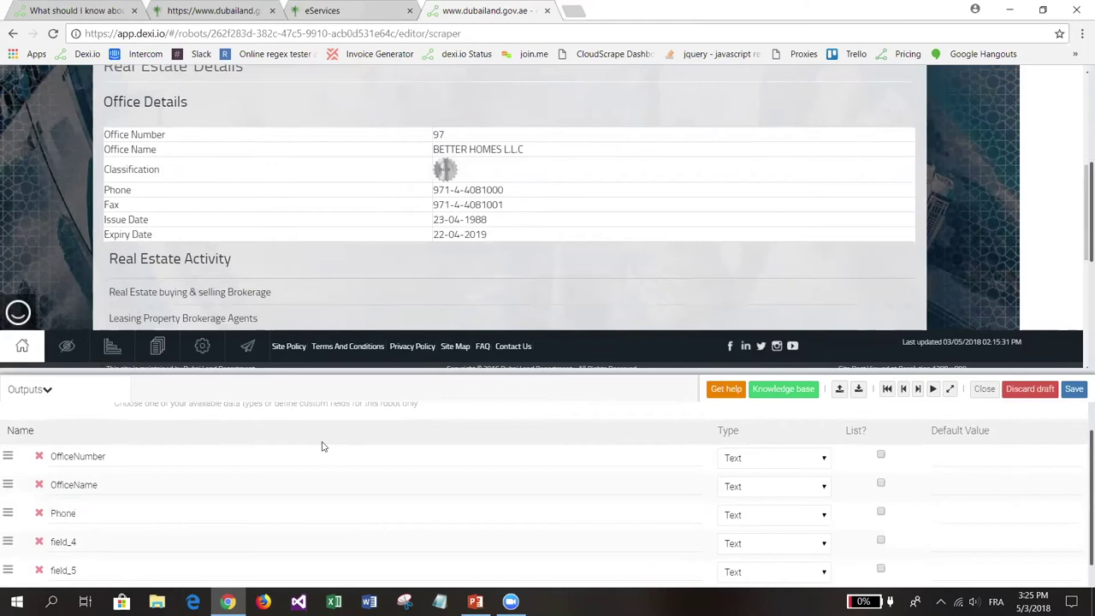
drag(82, 548, 6, 541)
text(Faxe)
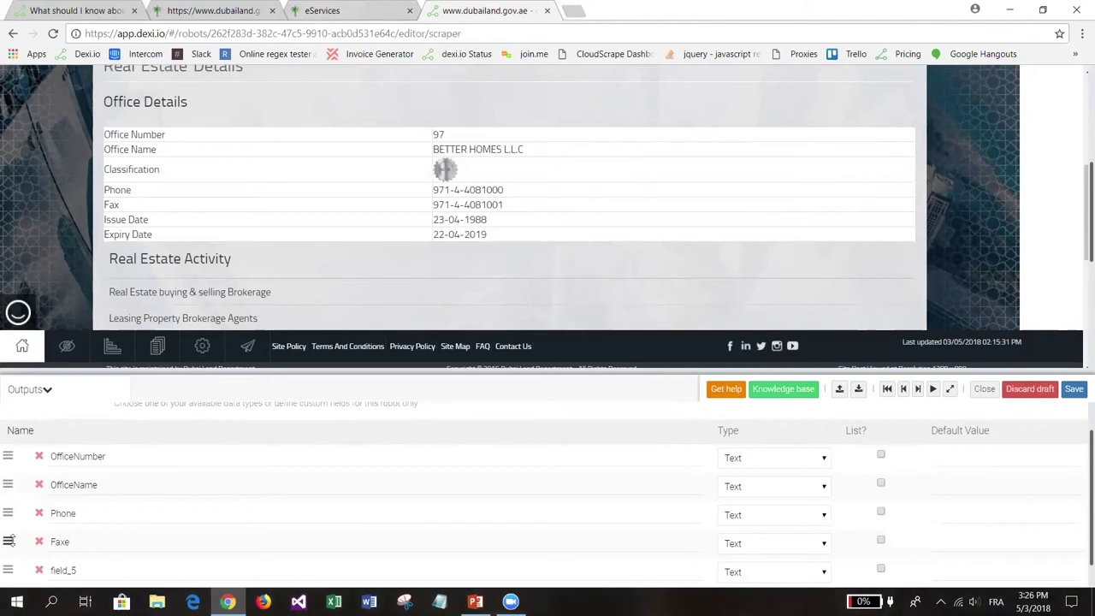
drag(82, 569, 15, 562)
text(IssueDate)
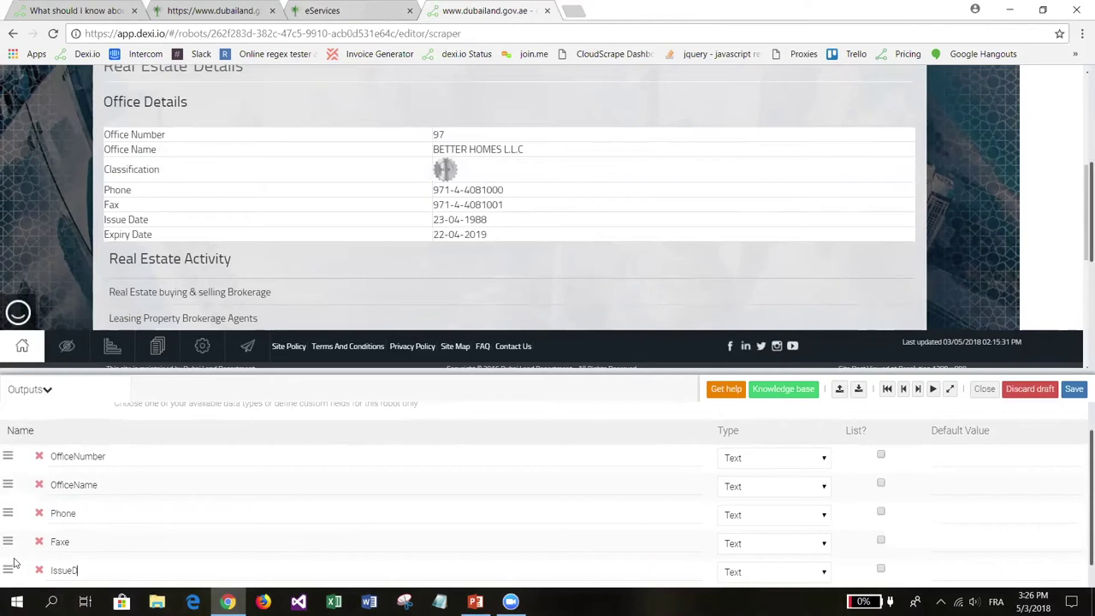
Return to the robot's step flow and move execution back one step to Extract OfficeName.
click(47, 390)
click(51, 420)
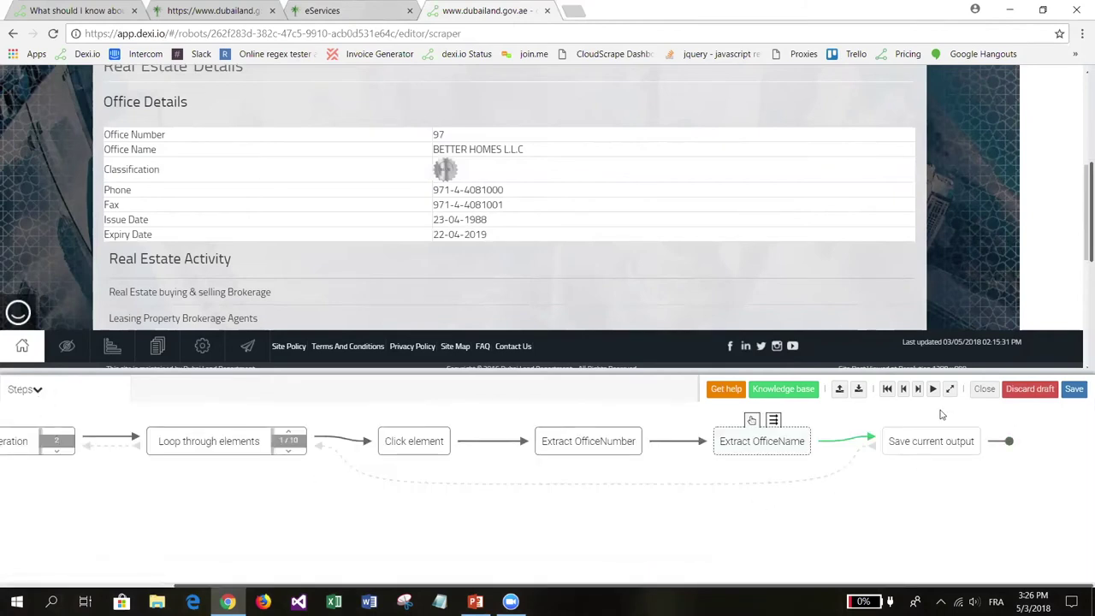
click(905, 391)
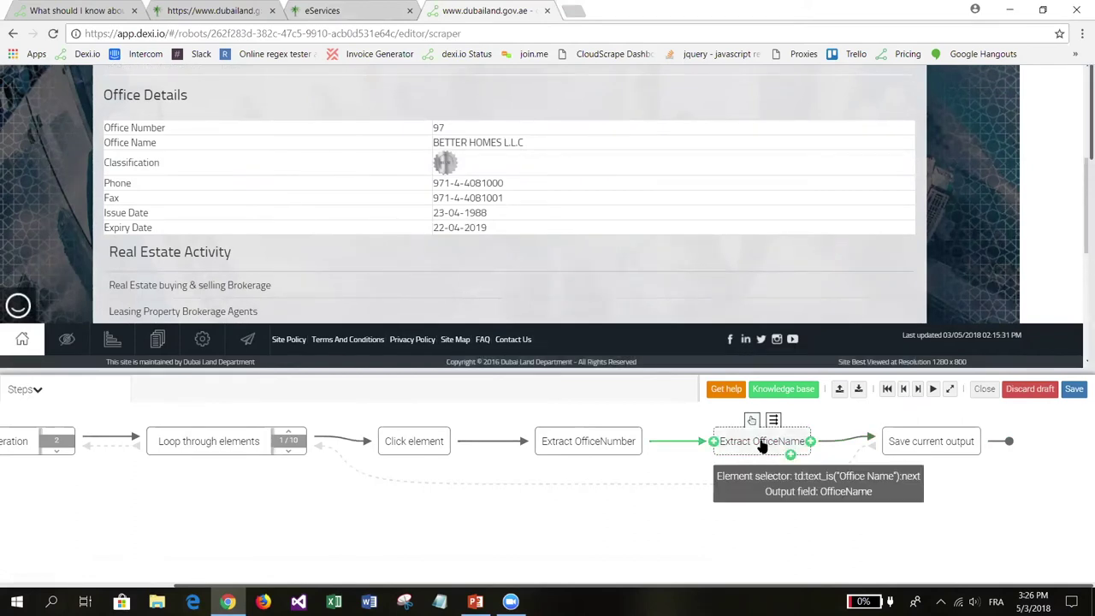
Copy the Extract OfficeName step and paste the copy before the Save current output step.
click(757, 446)
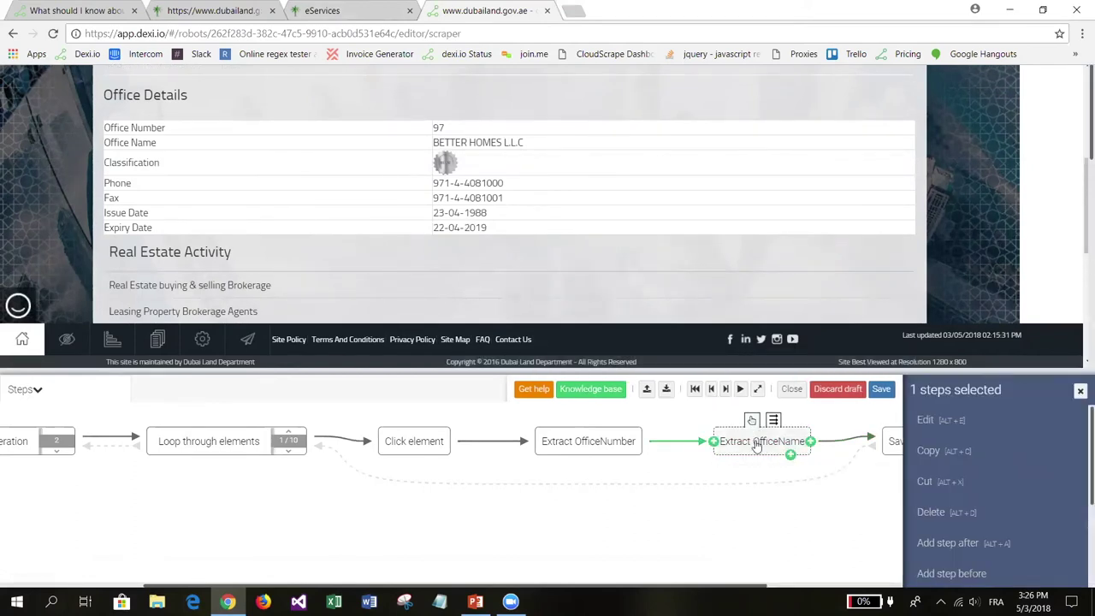
click(939, 460)
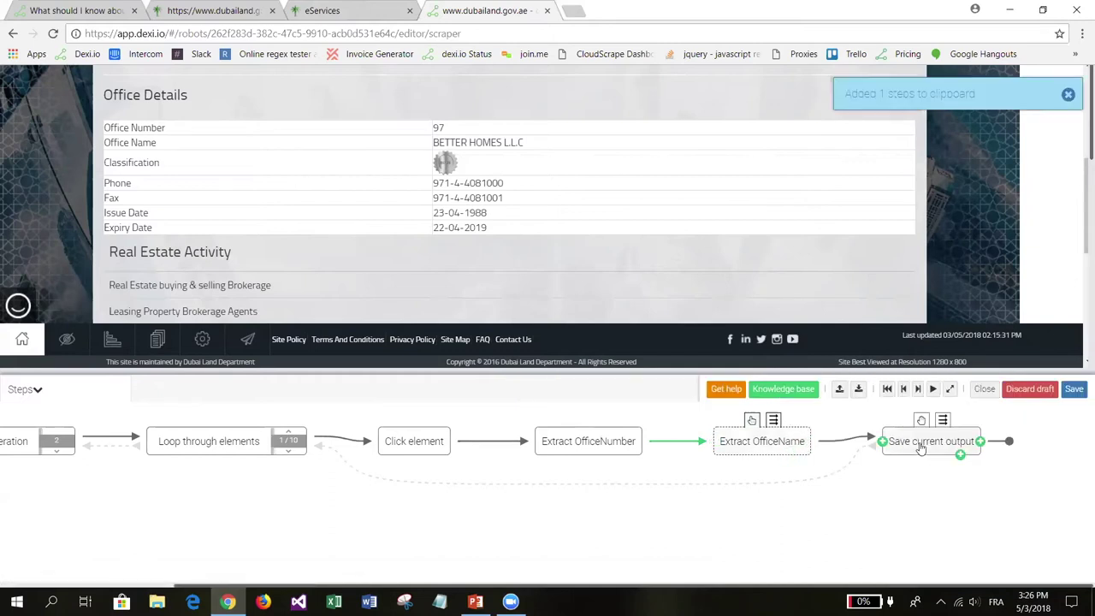
click(922, 447)
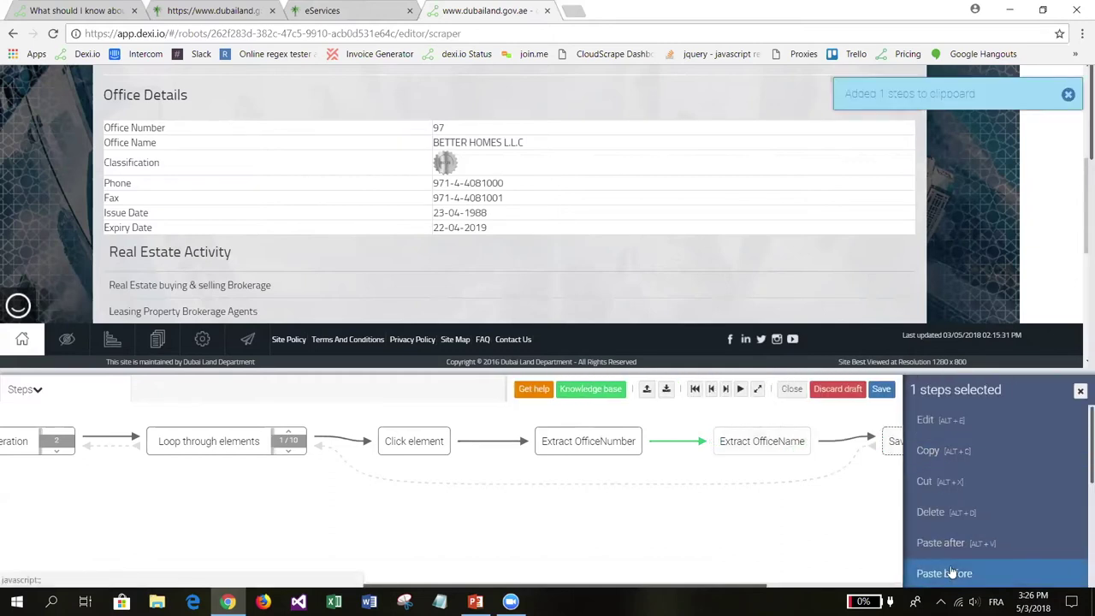
click(952, 572)
Edit the pasted extraction step and set its output field to Phone (string).
click(893, 441)
click(953, 420)
click(848, 503)
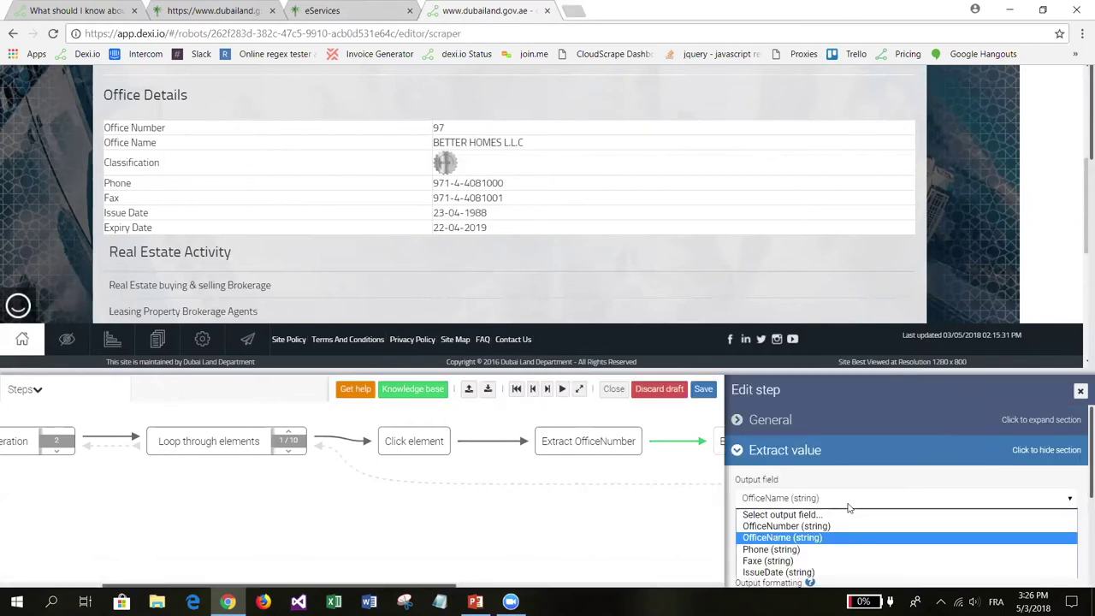
click(864, 549)
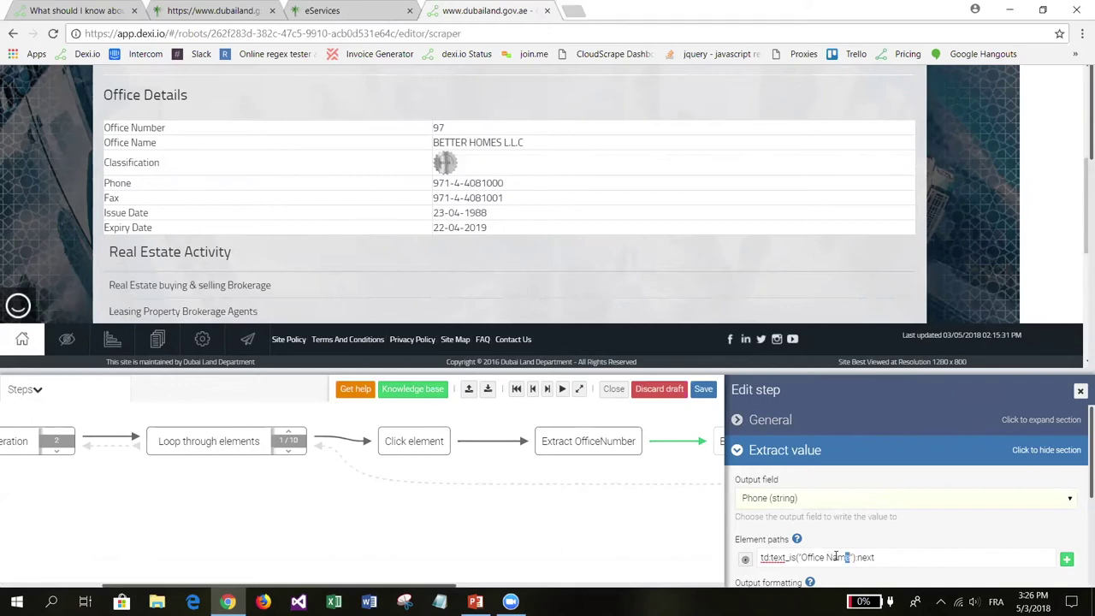
Replace the label text in the element path so that it reads td:text_is("phone"):next.
key(shift+Left)
key(shift+Left)
key(shift+Left)
key(shift+Left)
key(shift+Left)
key(shift+Left)
key(shift+Left)
key(shift+Left)
key(shift+Left)
text(phone)
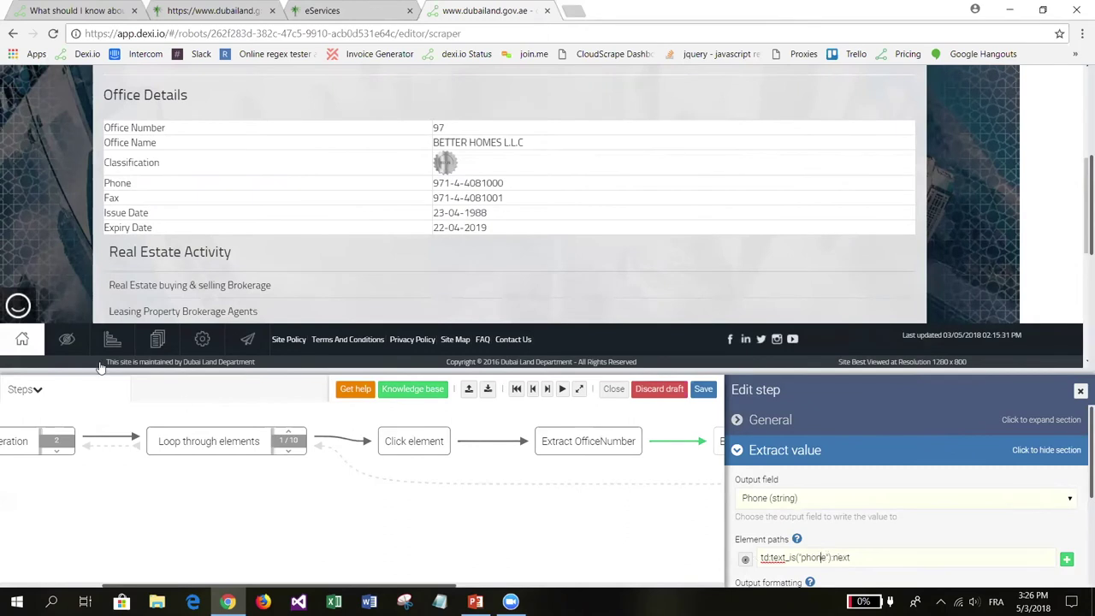
Inspect the HTML of the Phone label in the Office Details table on the eServices page.
scroll(982, 196, down, 1)
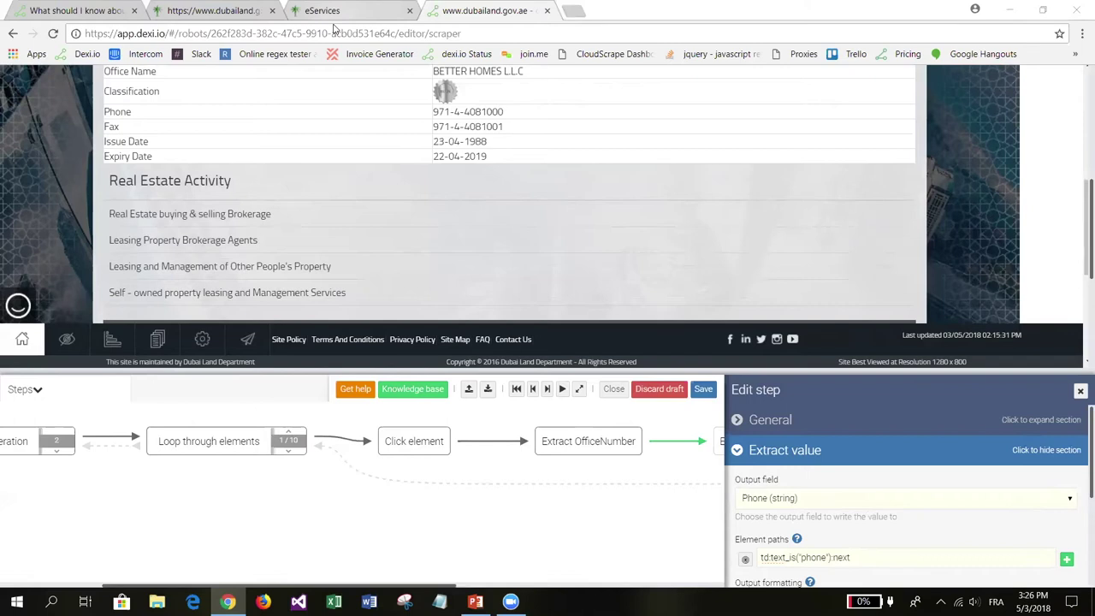
key(ctrl+shift+Tab)
right_click(162, 190)
click(201, 355)
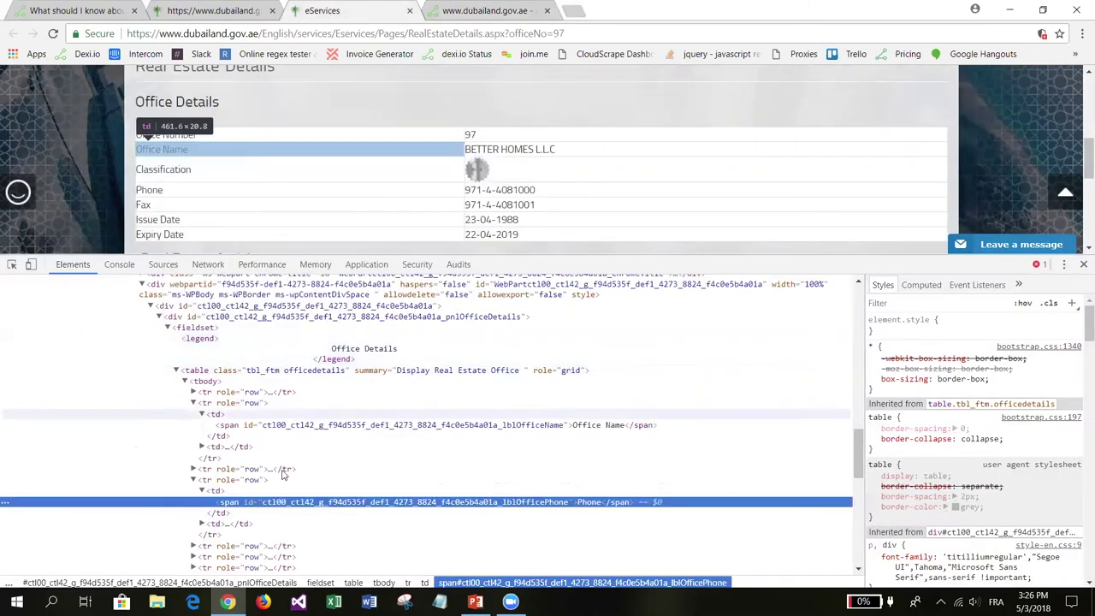
Return to the robot editor and save the edited Phone extraction step.
click(447, 12)
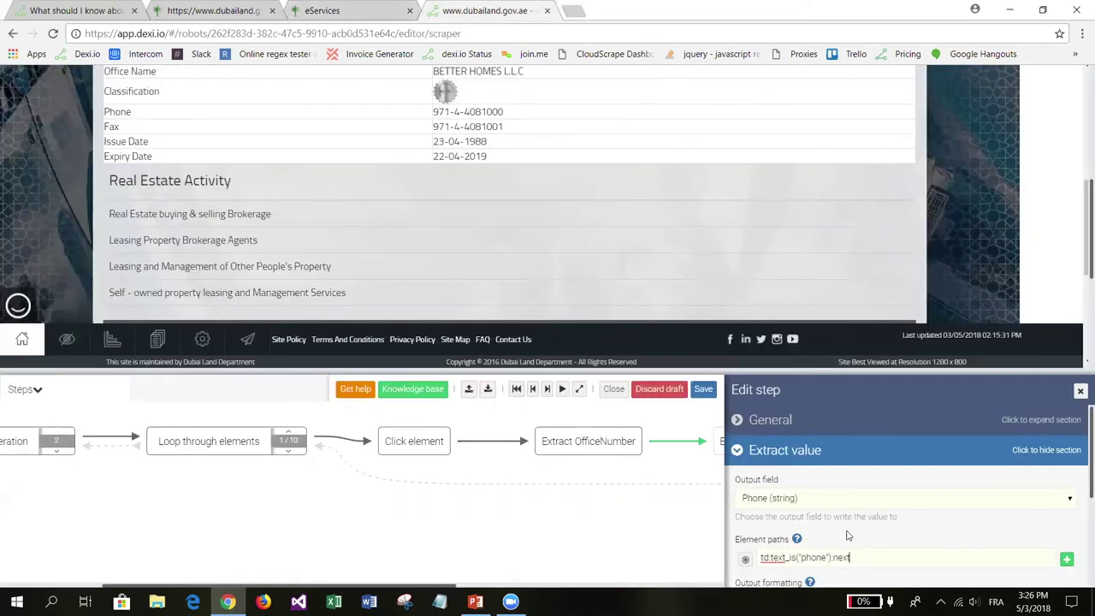
scroll(847, 536, down, 5)
click(743, 568)
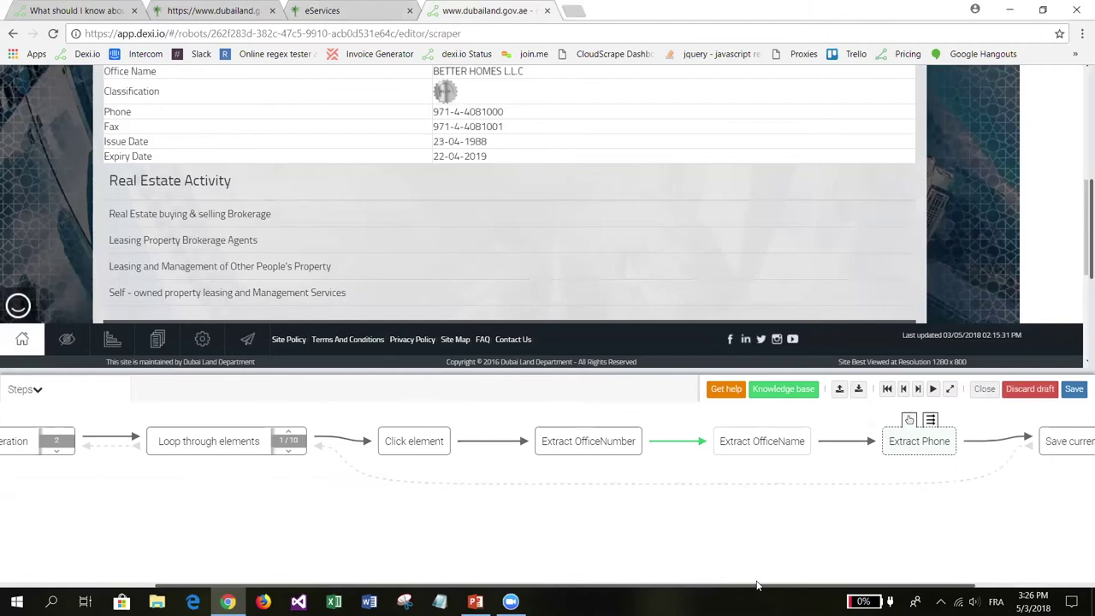
Show the results and run the robot step by step through the Phone extraction, stepping back once to rerun it.
drag(758, 588, 899, 582)
click(77, 392)
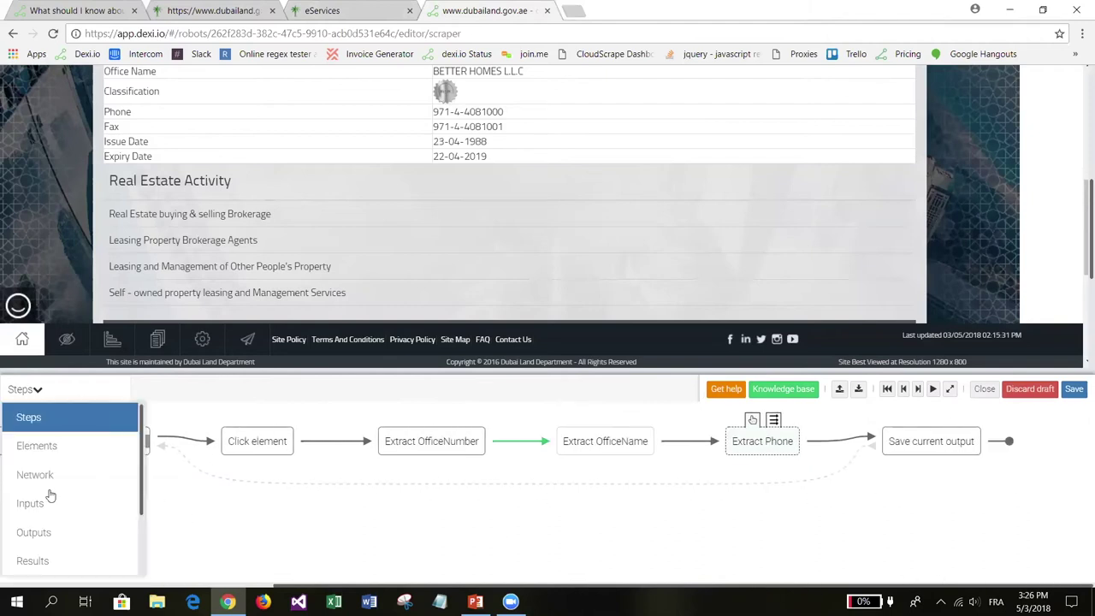
click(56, 558)
click(919, 391)
click(918, 391)
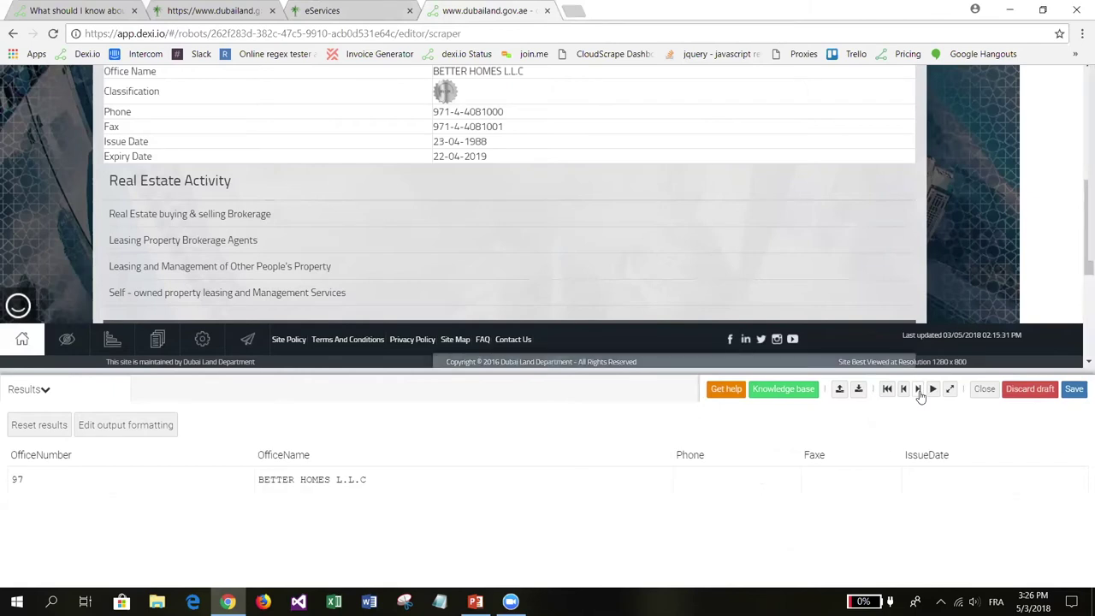
click(919, 391)
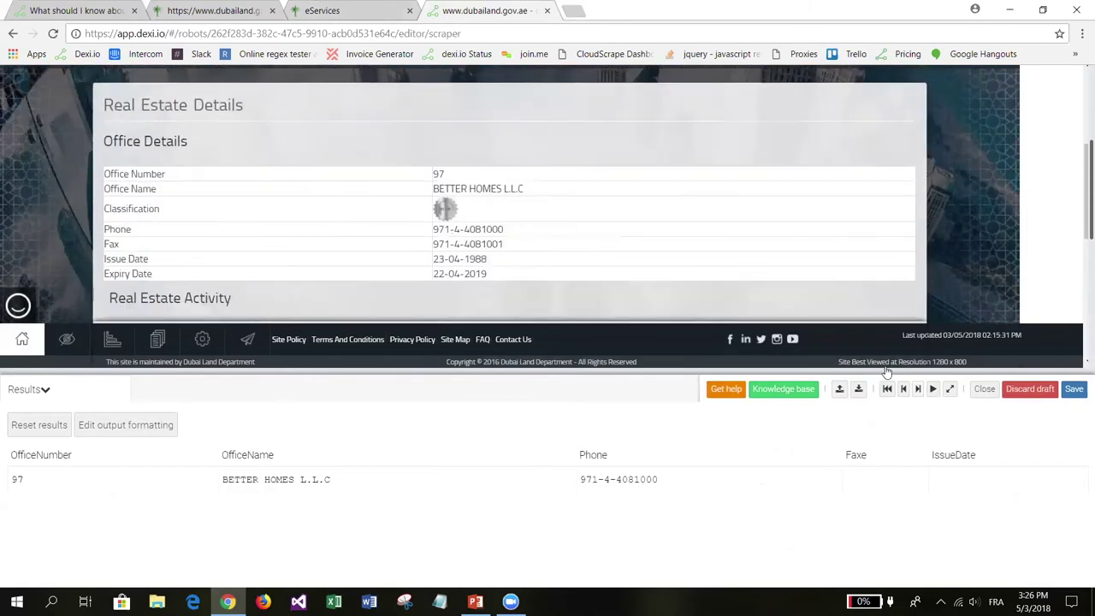
click(904, 391)
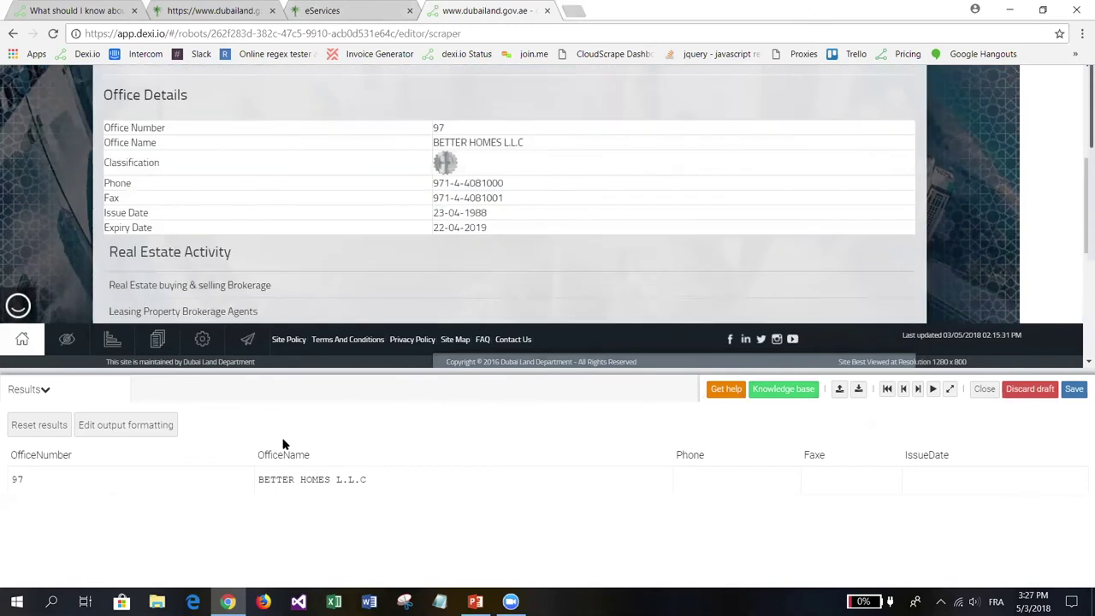
click(918, 390)
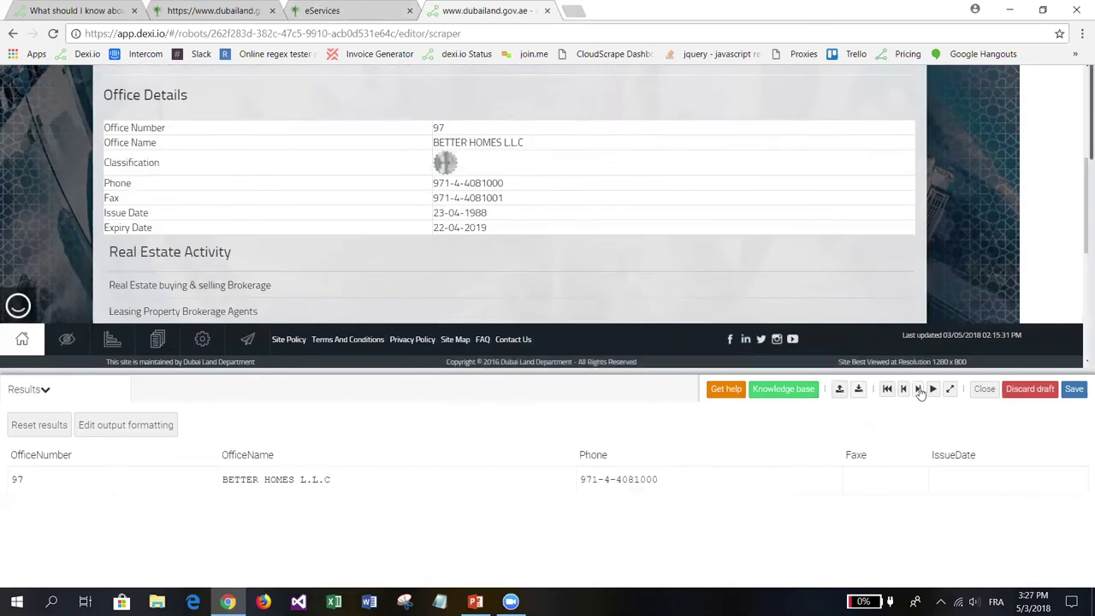
Return to the steps view and move the robot's execution back one step.
click(10, 391)
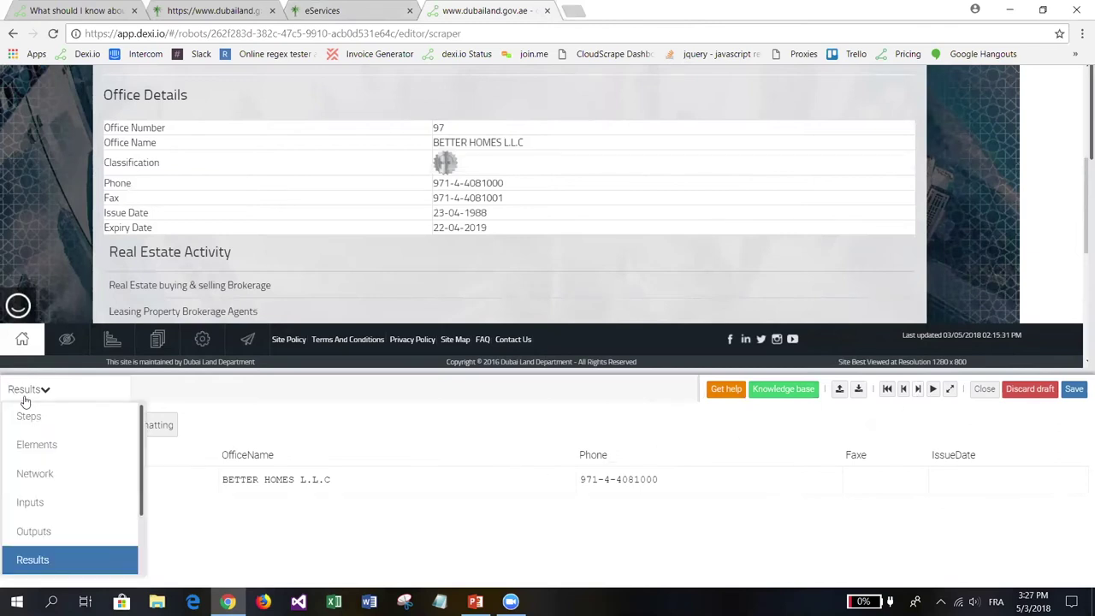
click(72, 419)
click(905, 391)
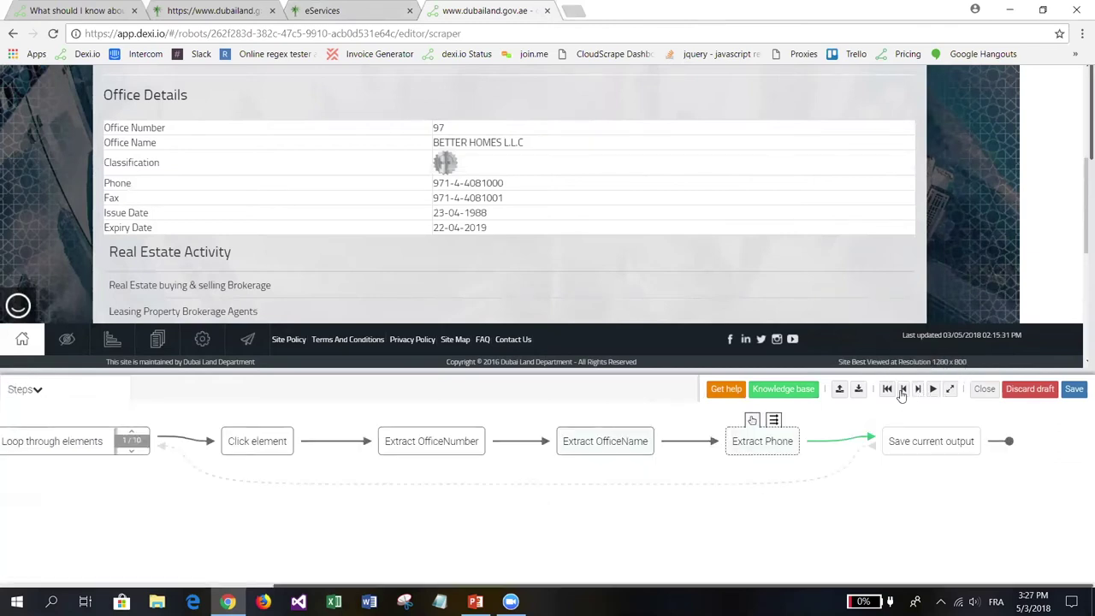
Copy the Extract Phone step and paste the copy before the Save current output step.
click(763, 444)
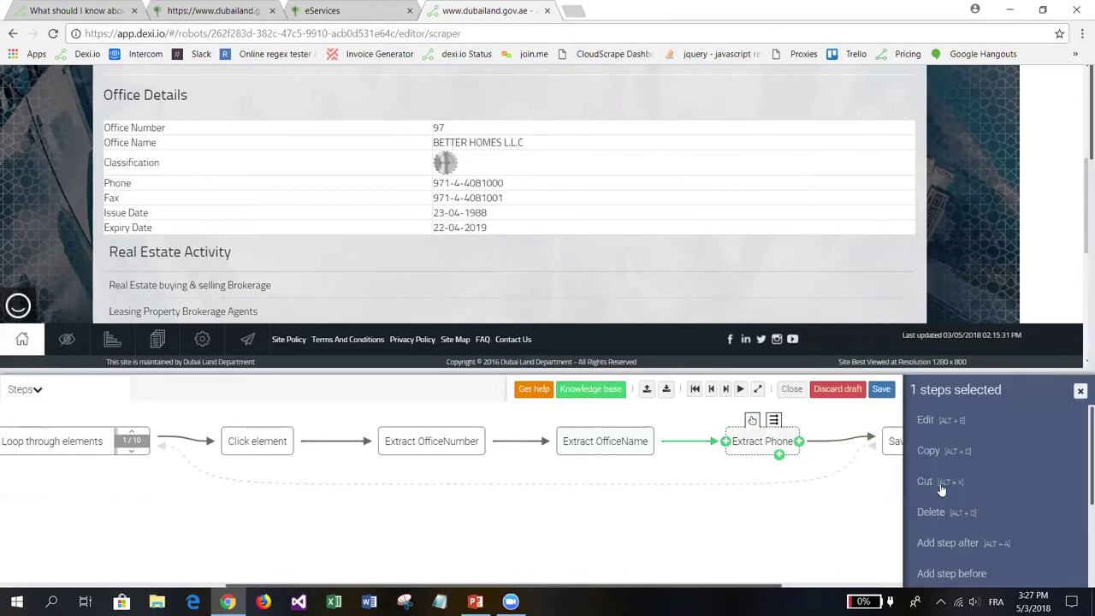
click(929, 451)
click(931, 443)
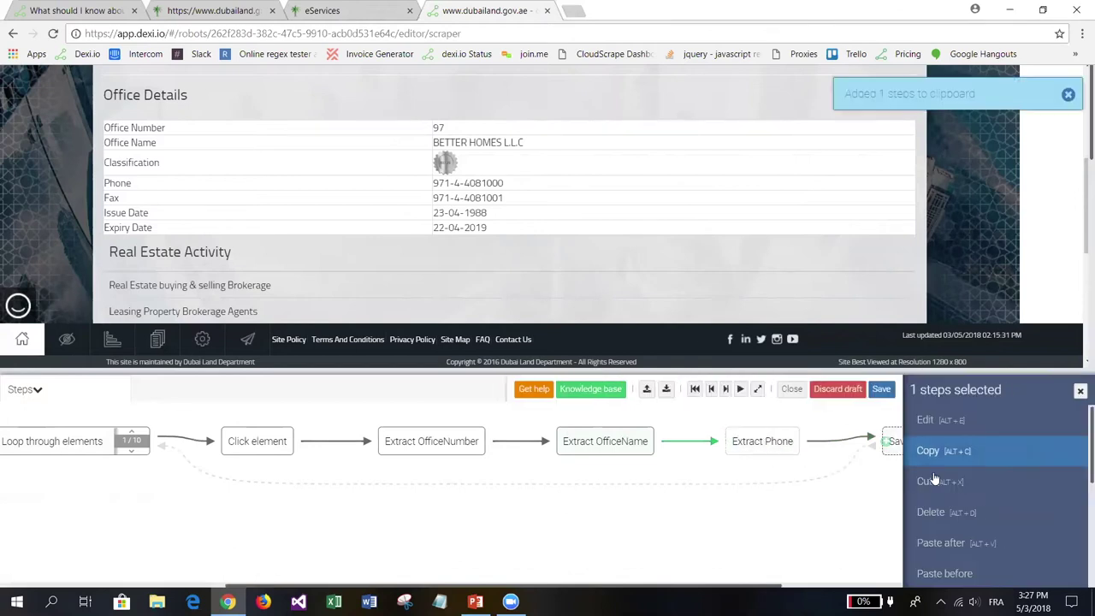
click(951, 572)
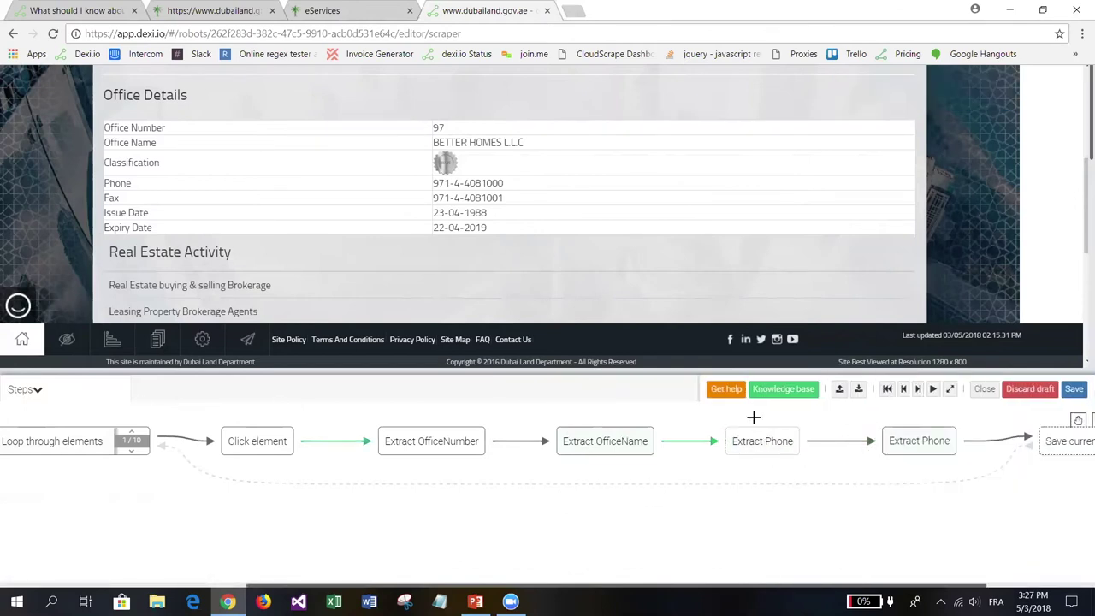
Configure the pasted Phone extraction with output field Faxe (string) and element path td:text_is("fax"):next.
click(926, 439)
click(935, 419)
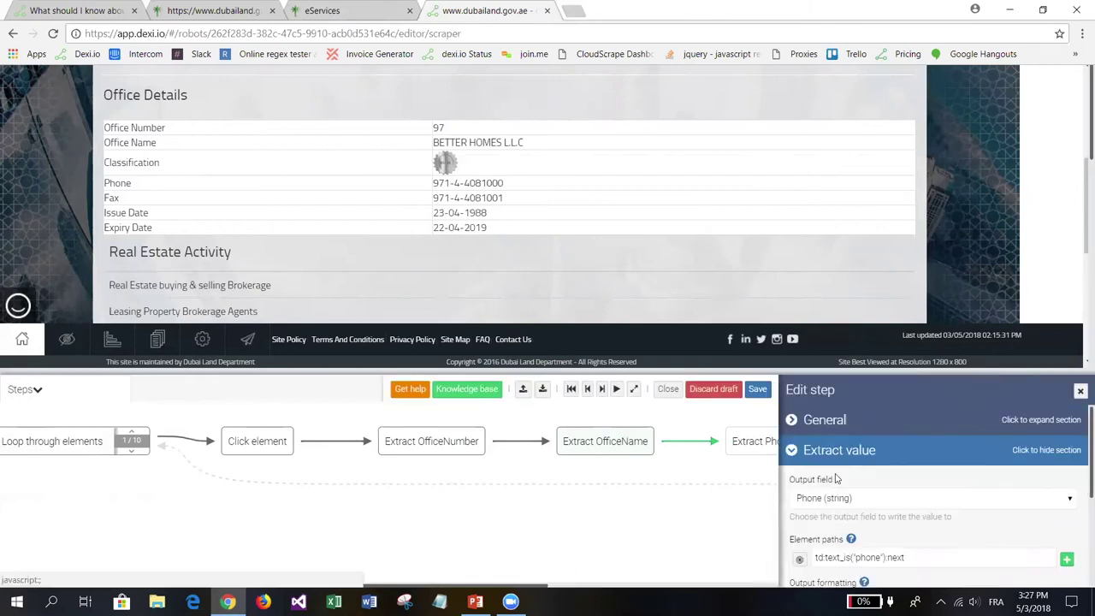
click(819, 499)
key(Down)
key(Return)
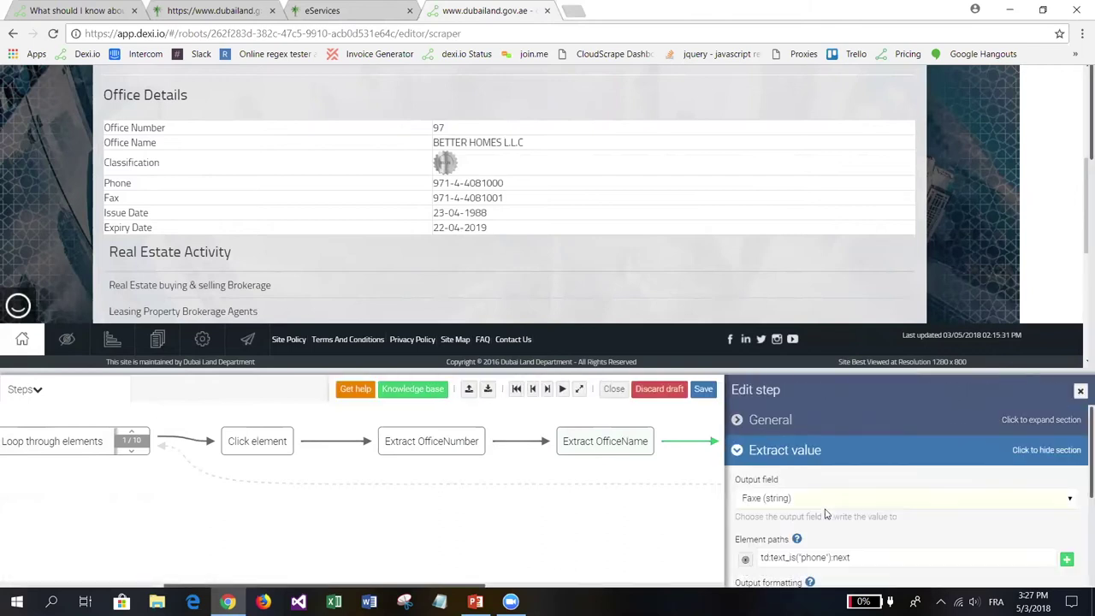
double_click(815, 558)
text(Fax)
key(Return)
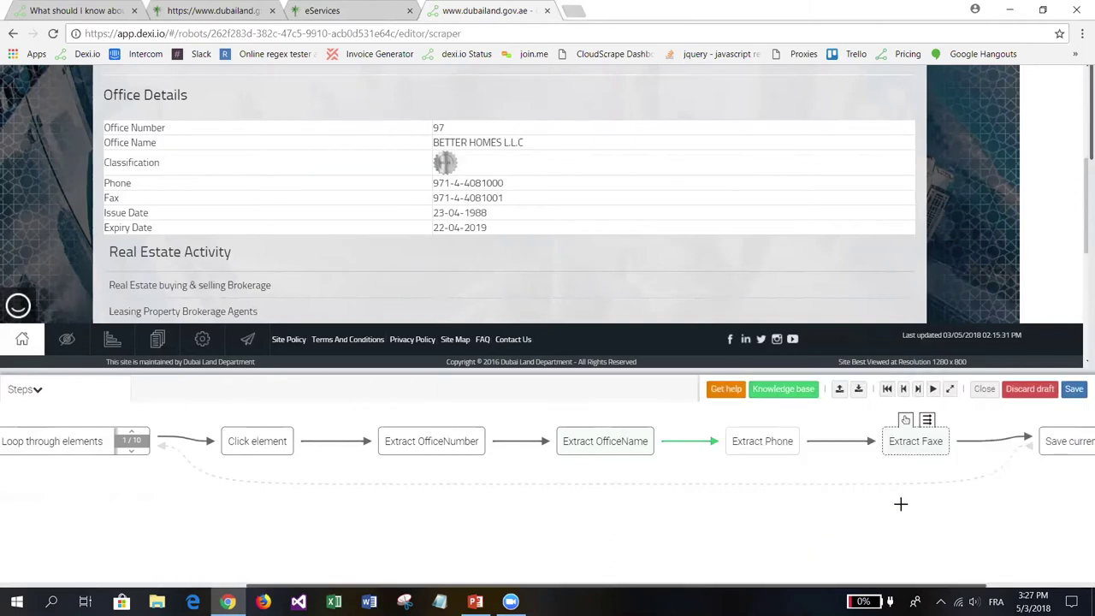
Rename the robot's output field Faxe to Fax and return to the steps view.
click(916, 445)
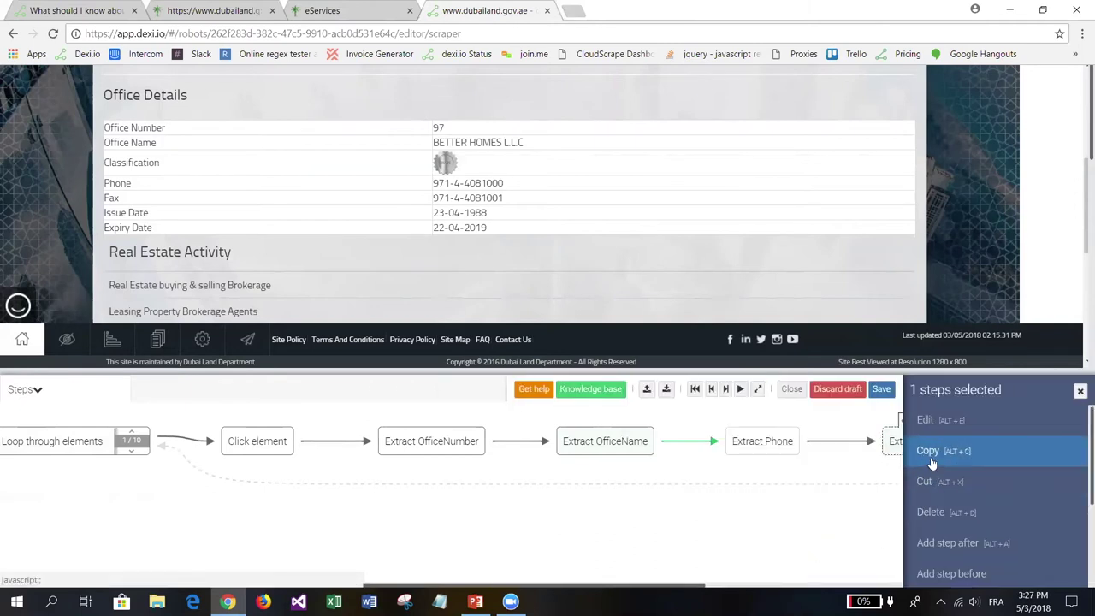
click(931, 451)
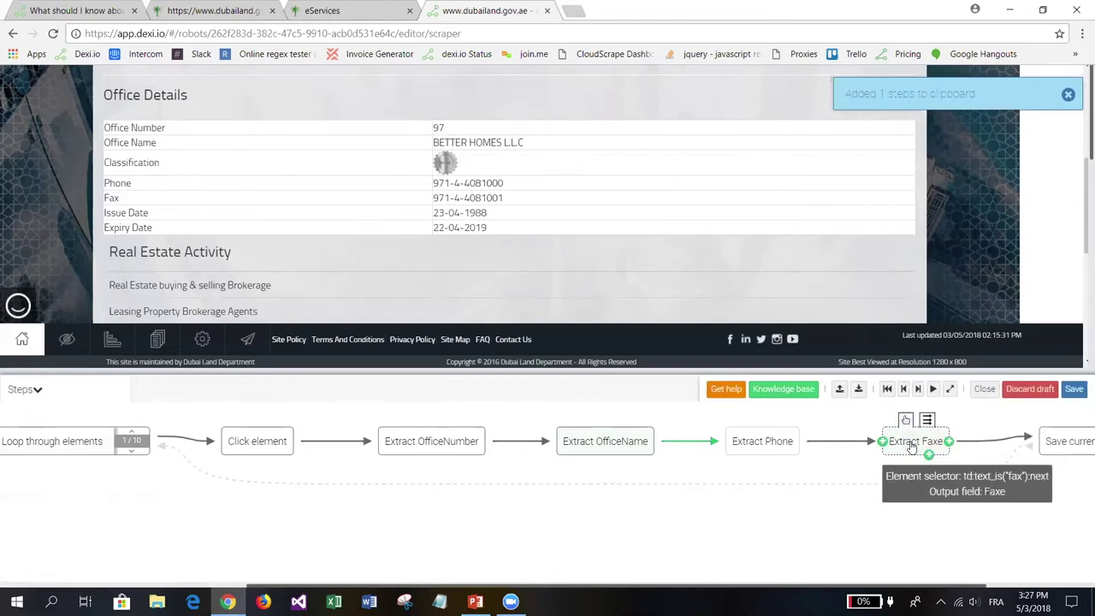
drag(800, 587, 903, 589)
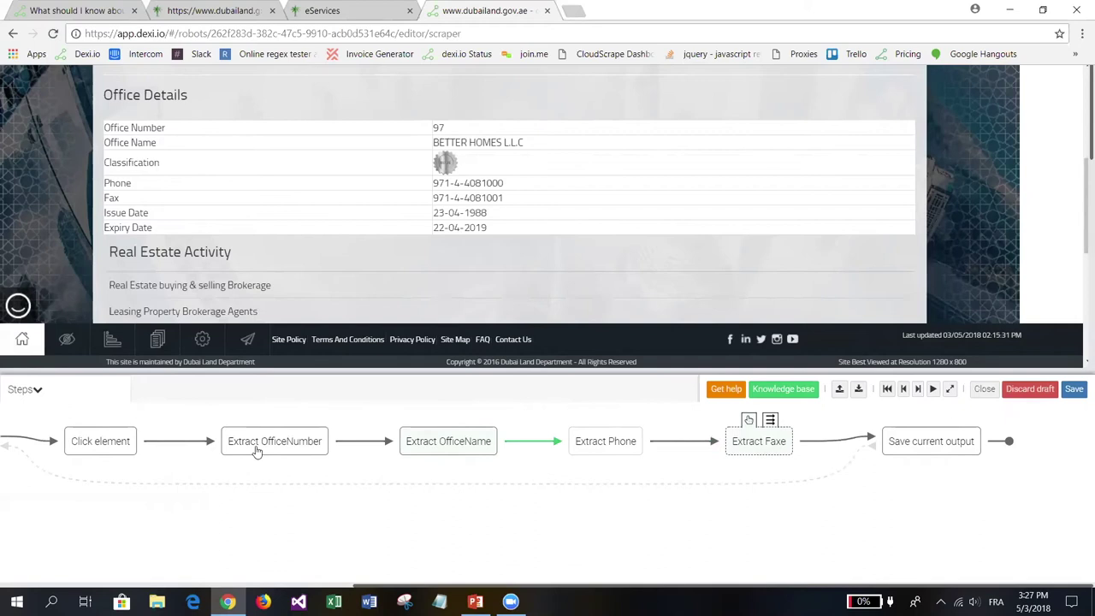
click(83, 399)
click(44, 532)
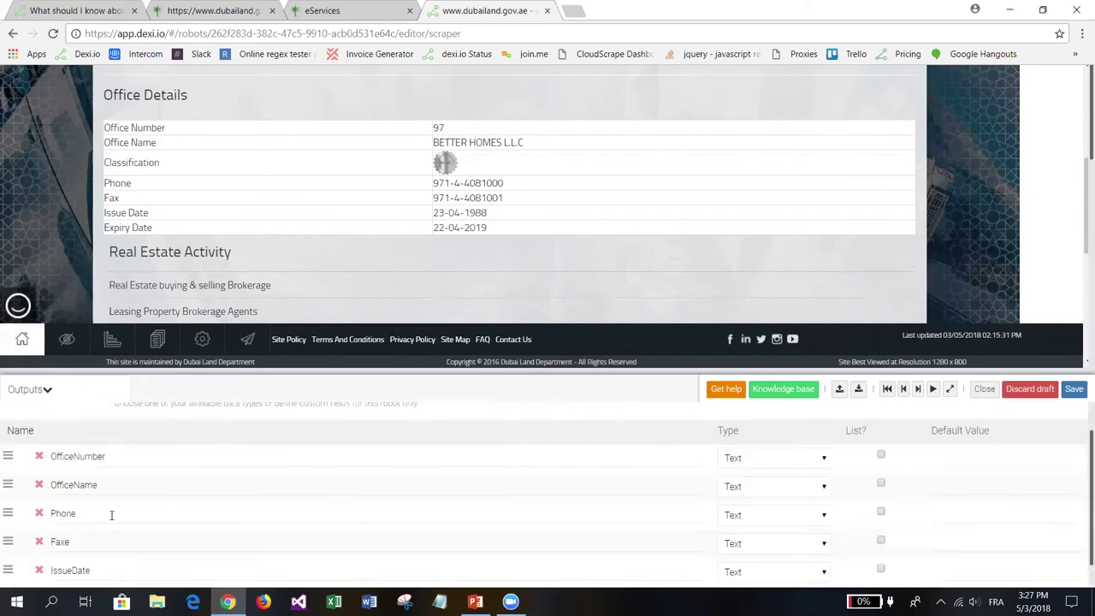
click(25, 392)
click(34, 418)
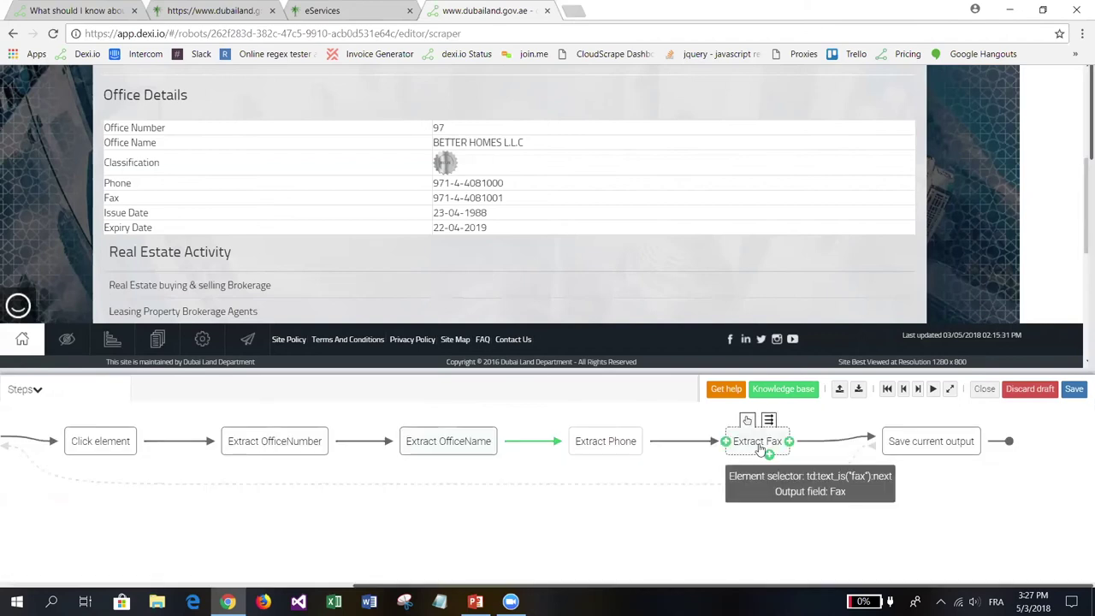
Copy the Extract Fax step and paste the copy before the Save current output step.
click(753, 441)
click(944, 452)
click(929, 442)
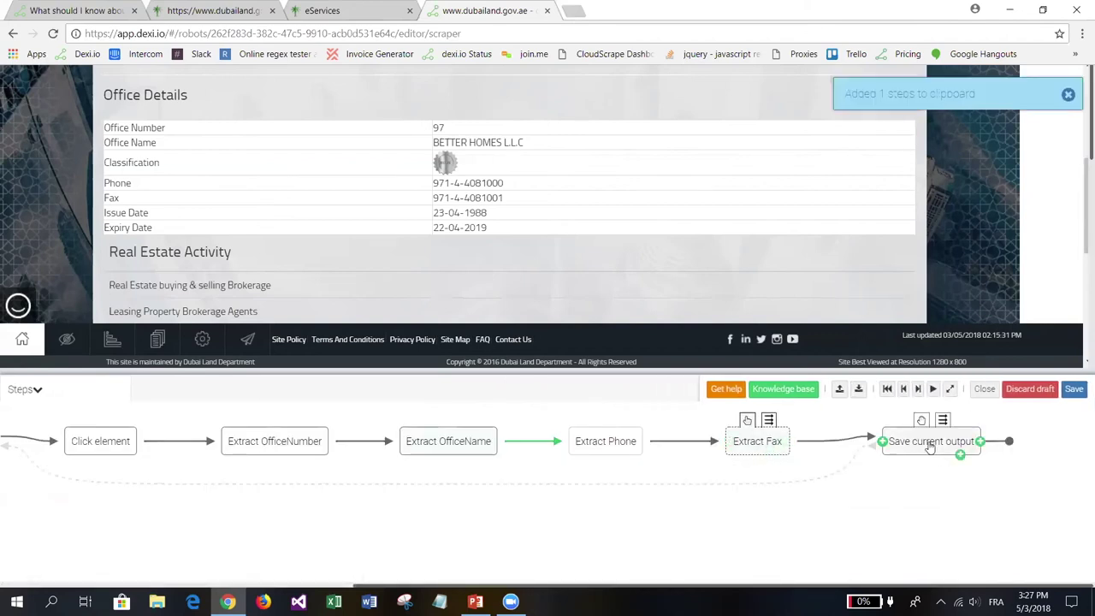
click(944, 574)
Configure the pasted Fax extraction with output field IssueDate (string) and element path td:text_is("issue date"):next.
click(909, 441)
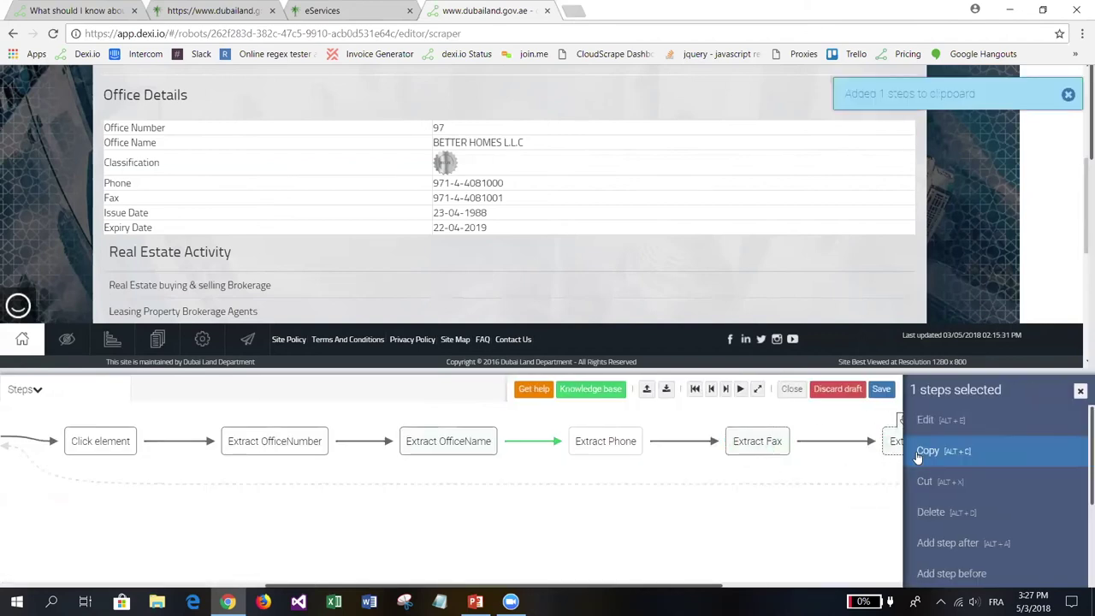
click(930, 420)
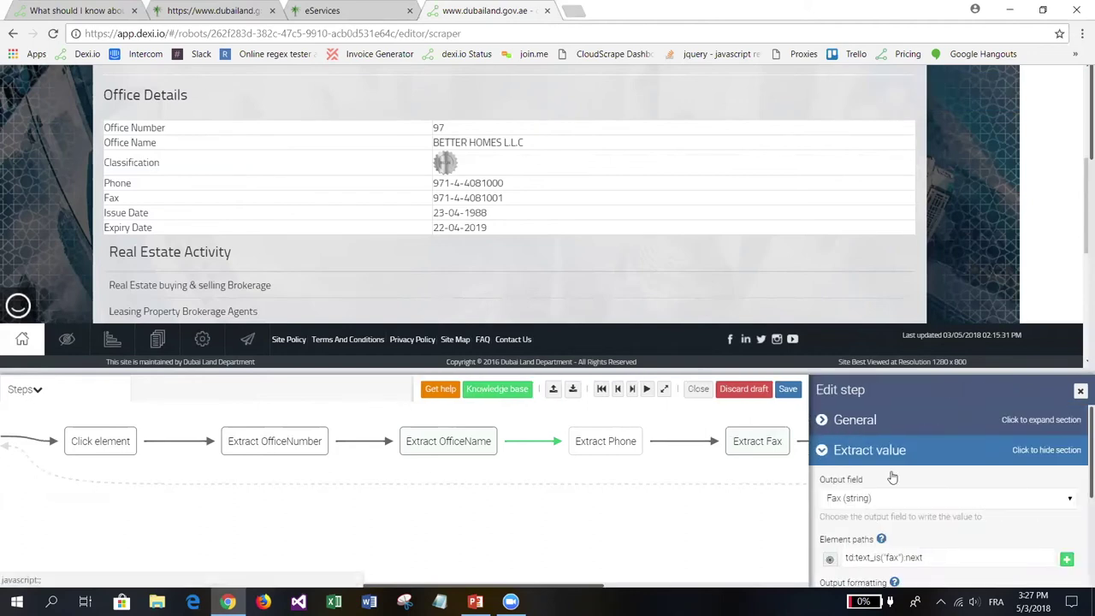
click(801, 502)
key(Down)
key(Return)
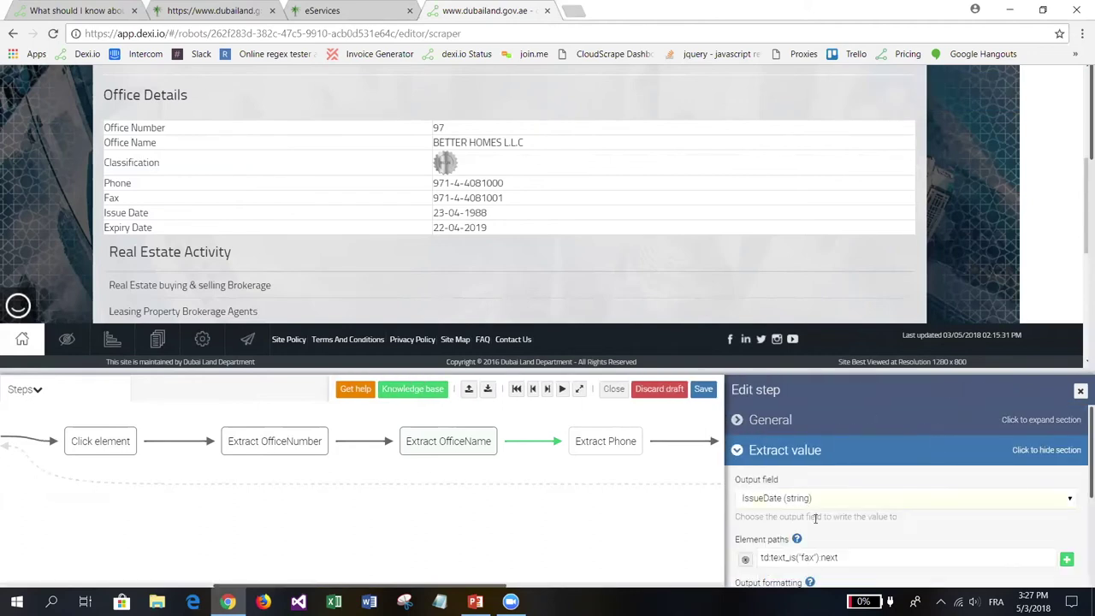
triple_click(808, 559)
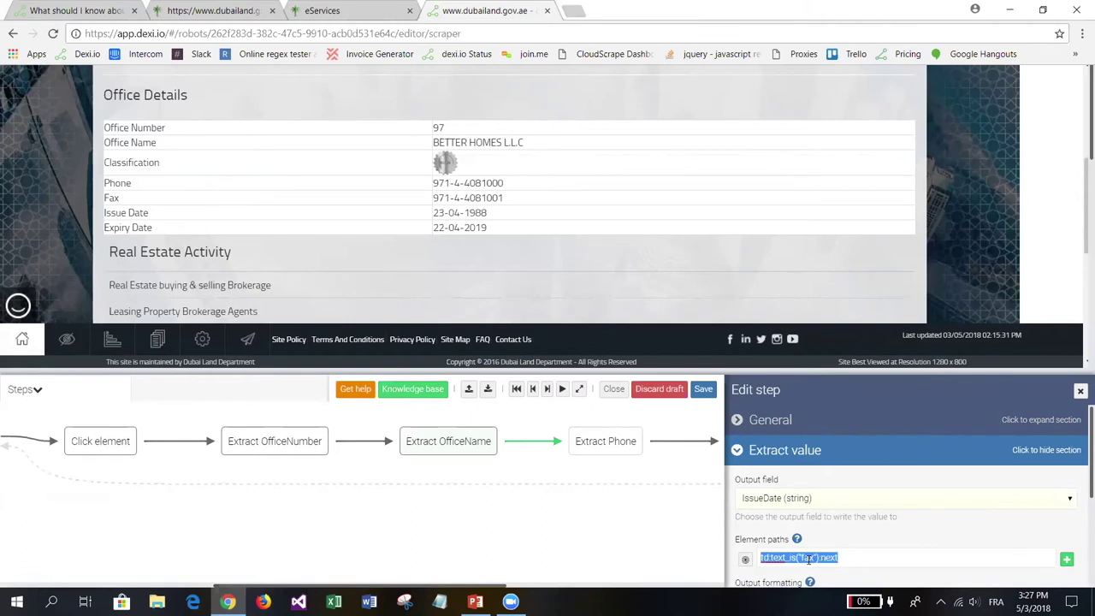
click(843, 559)
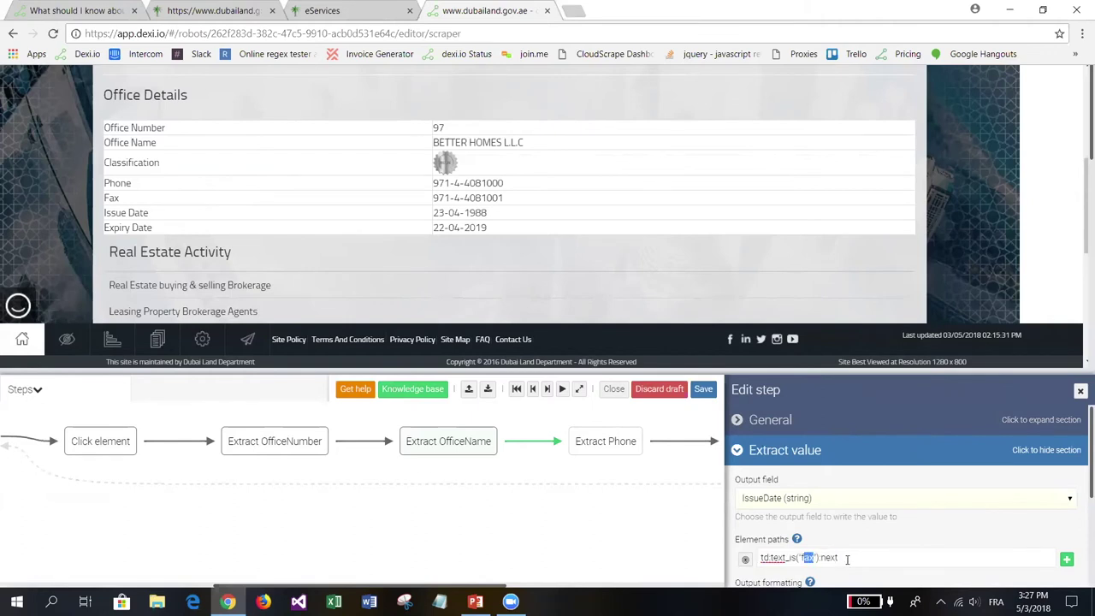
text(issue date)
key(Escape)
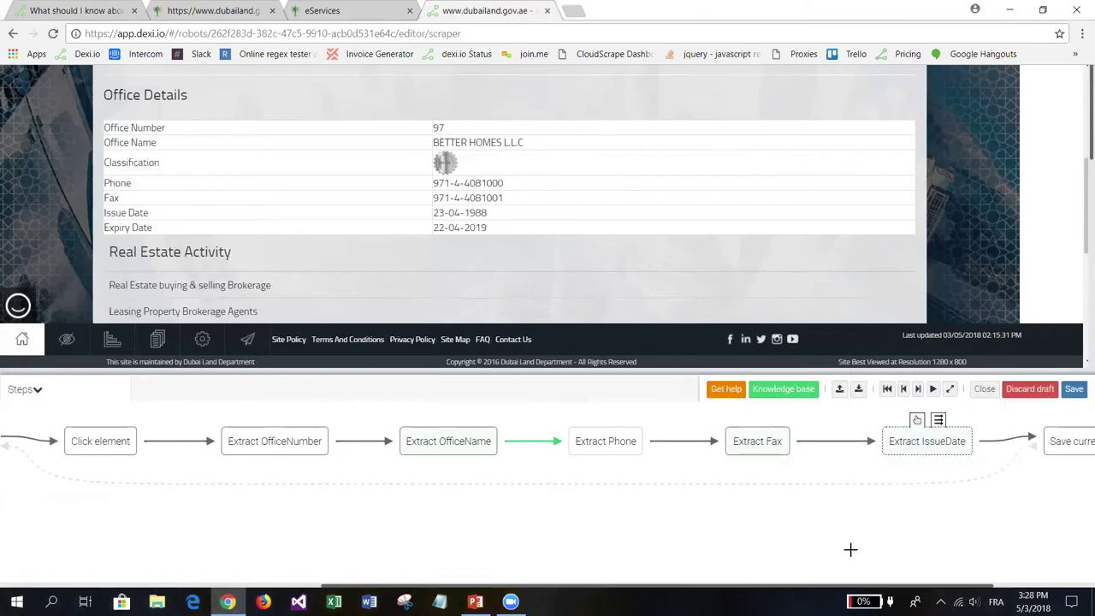
Open the robot's results and execute the Phone, Fax and IssueDate extractions one at a time to check their values.
click(48, 395)
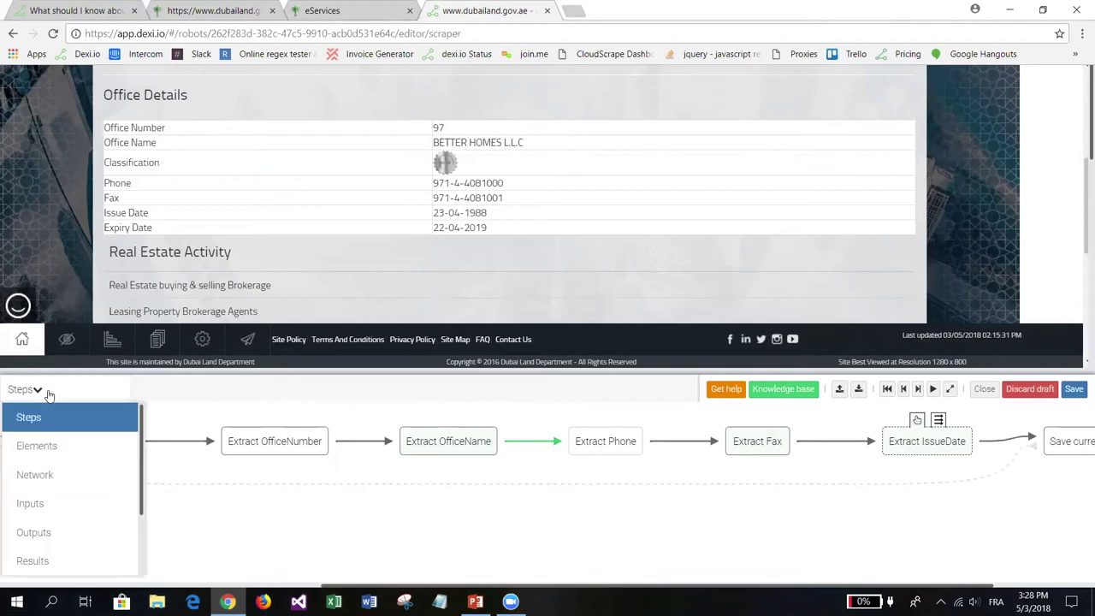
click(54, 558)
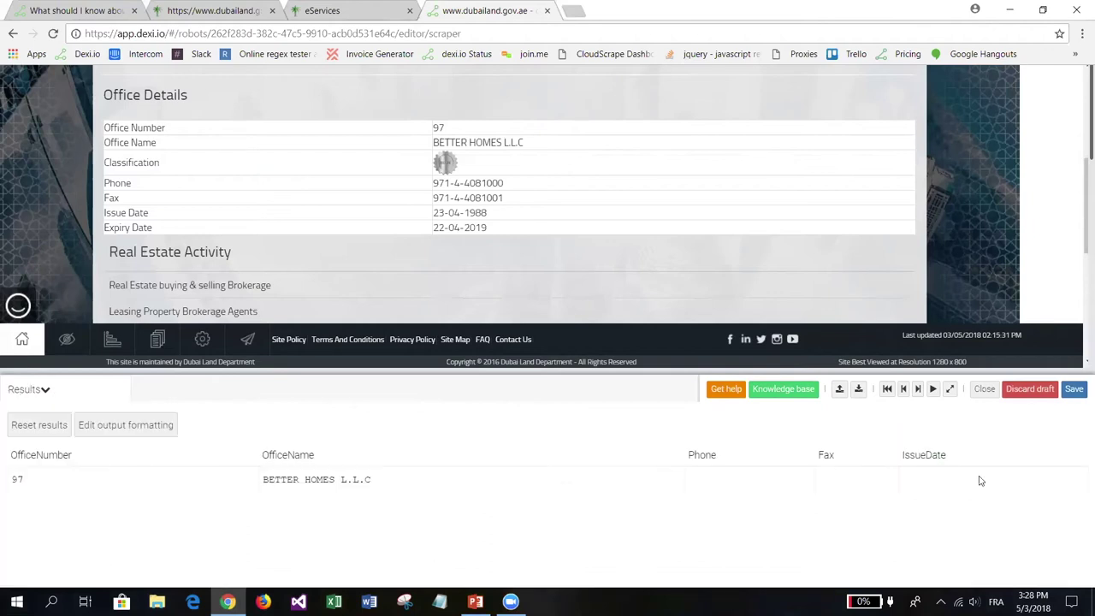
click(919, 390)
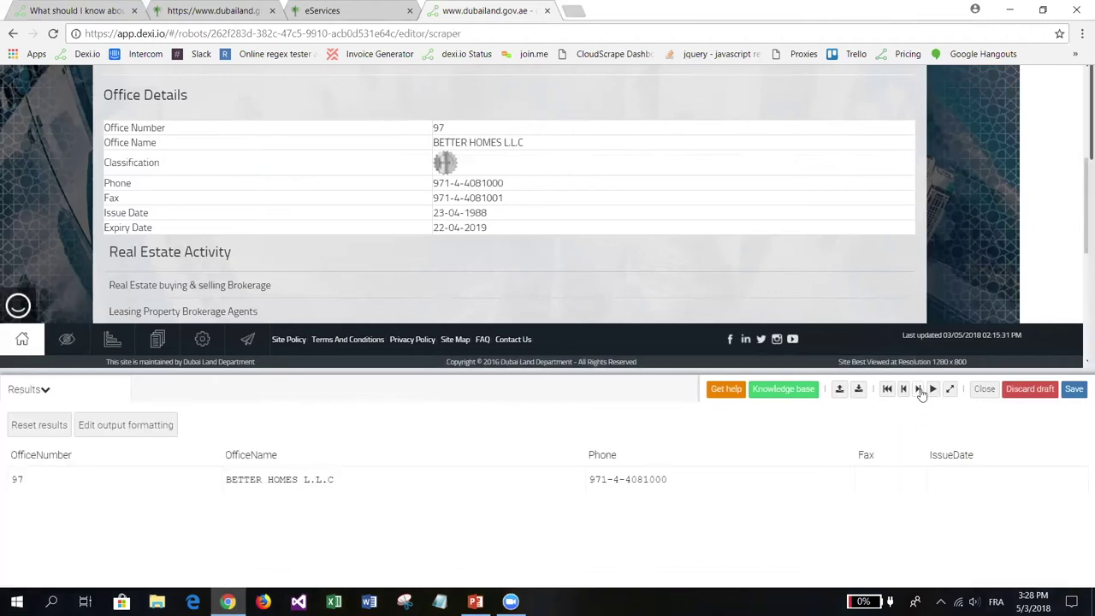
click(919, 389)
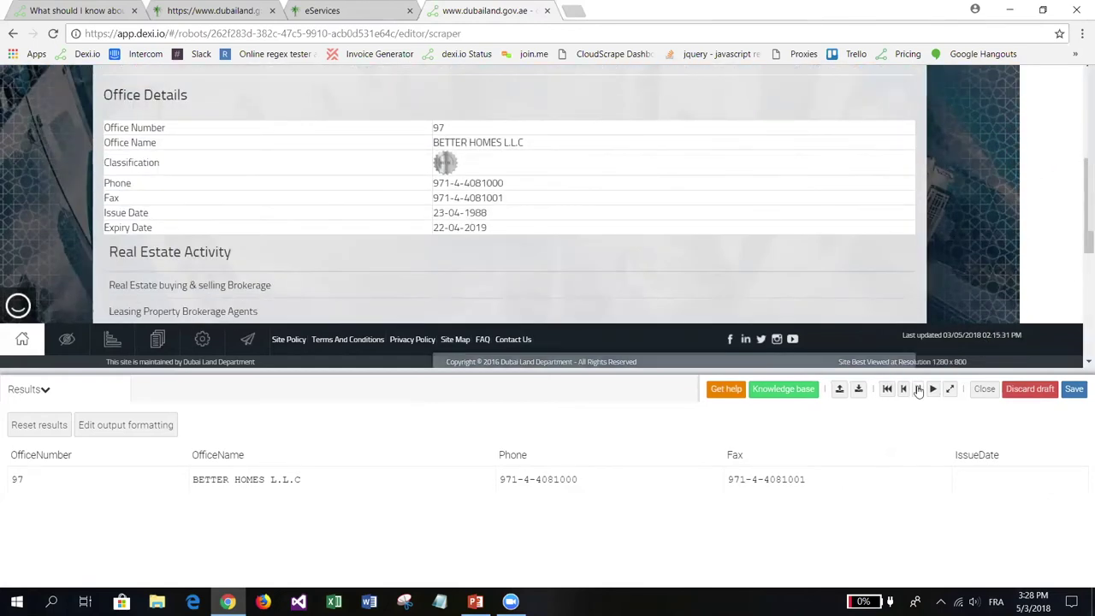
click(919, 390)
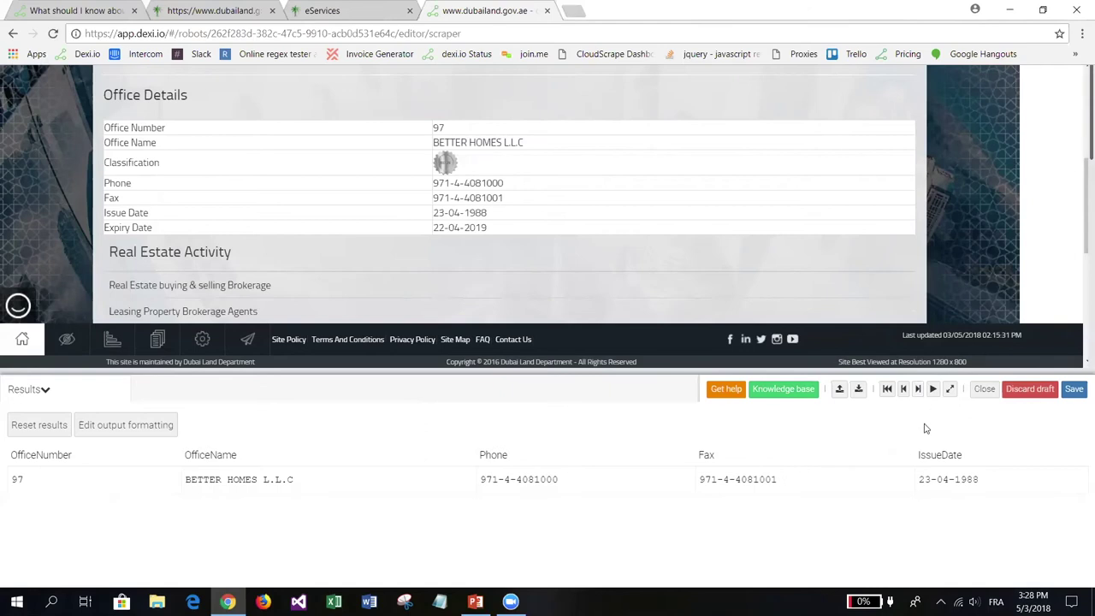
Save the robot, return to the steps view and go back one step to Extract IssueDate.
click(1074, 389)
click(30, 392)
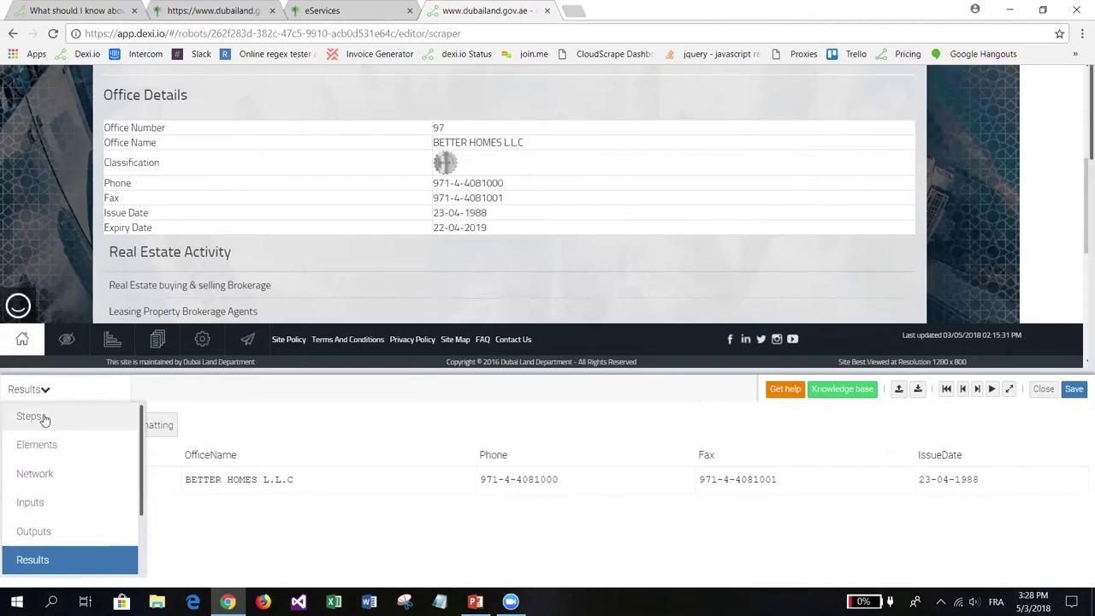
click(30, 417)
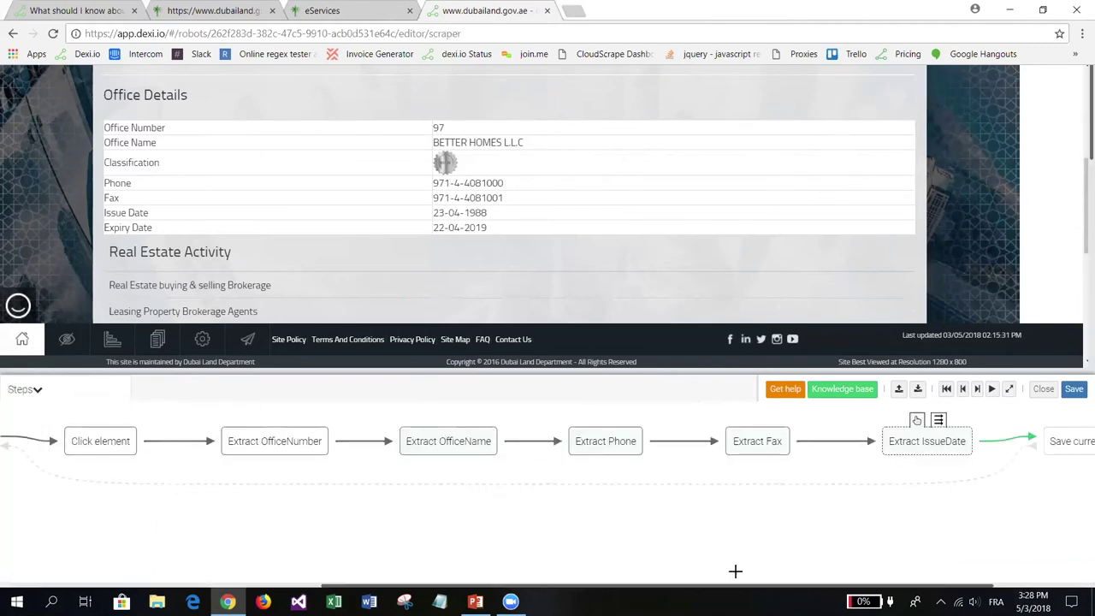
click(963, 389)
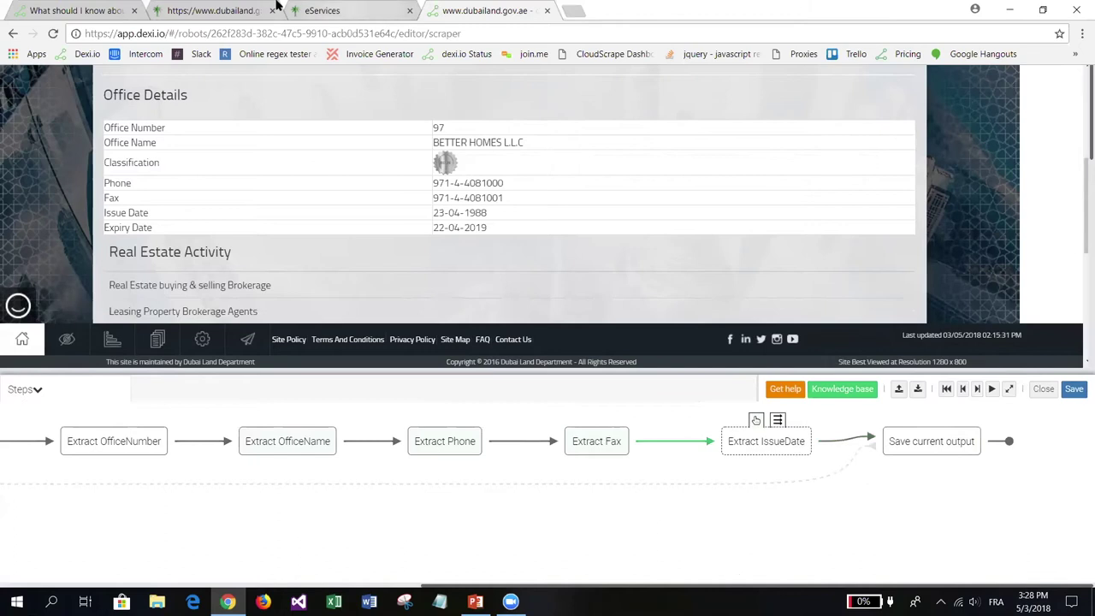
Review the Office Details section on the BETTER HOMES L.L.C details page.
key(ctrl+Page_Up)
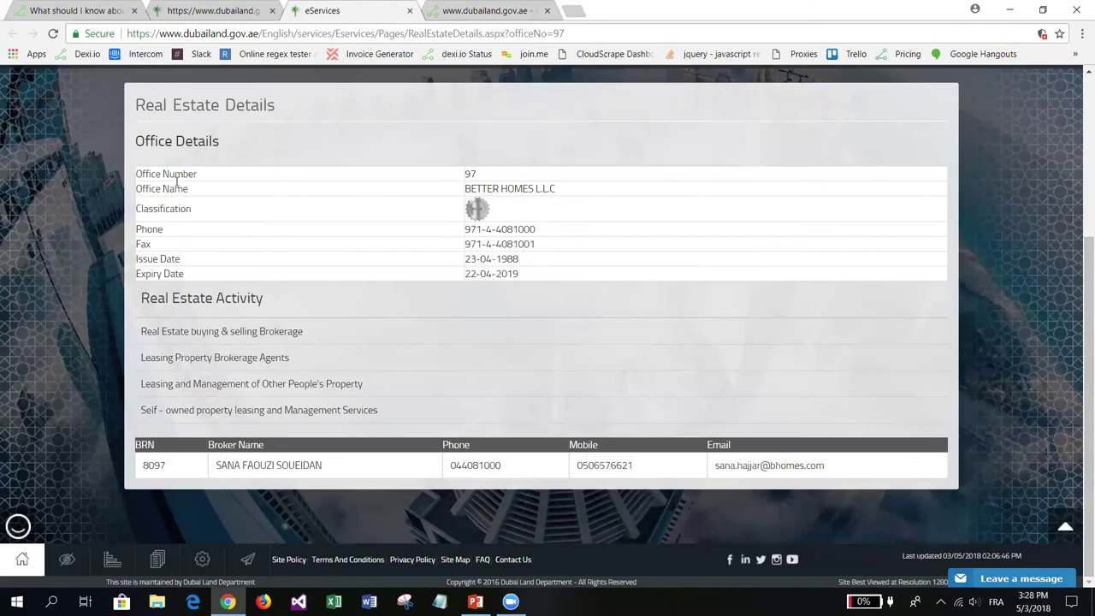
drag(139, 140, 232, 139)
click(232, 139)
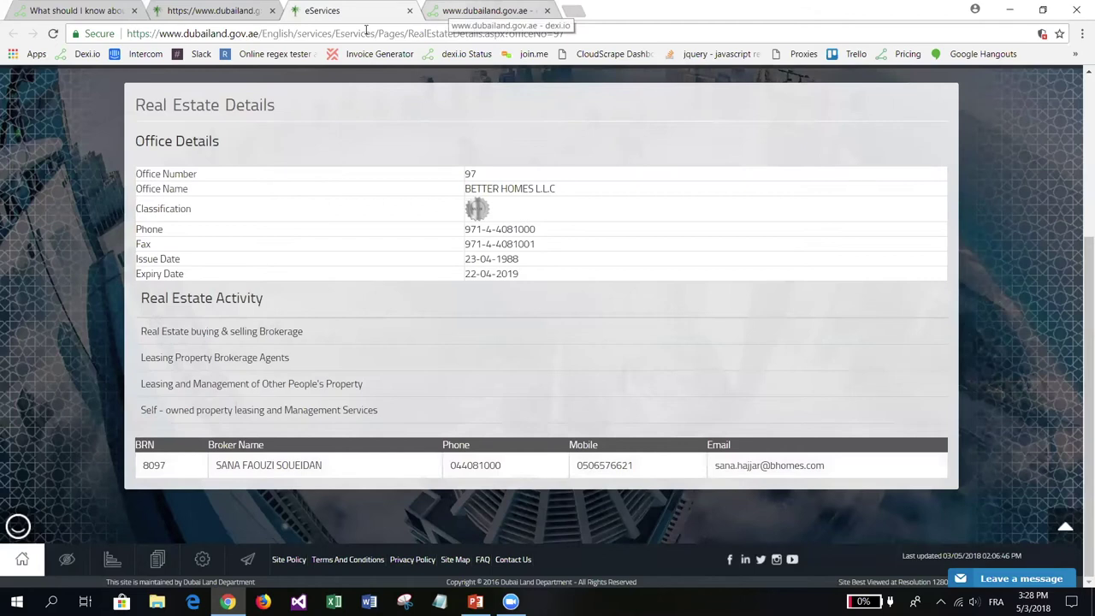
From the approved brokers list, open EASTERN REAL ESTATE's office details in a new tab and view them.
click(214, 10)
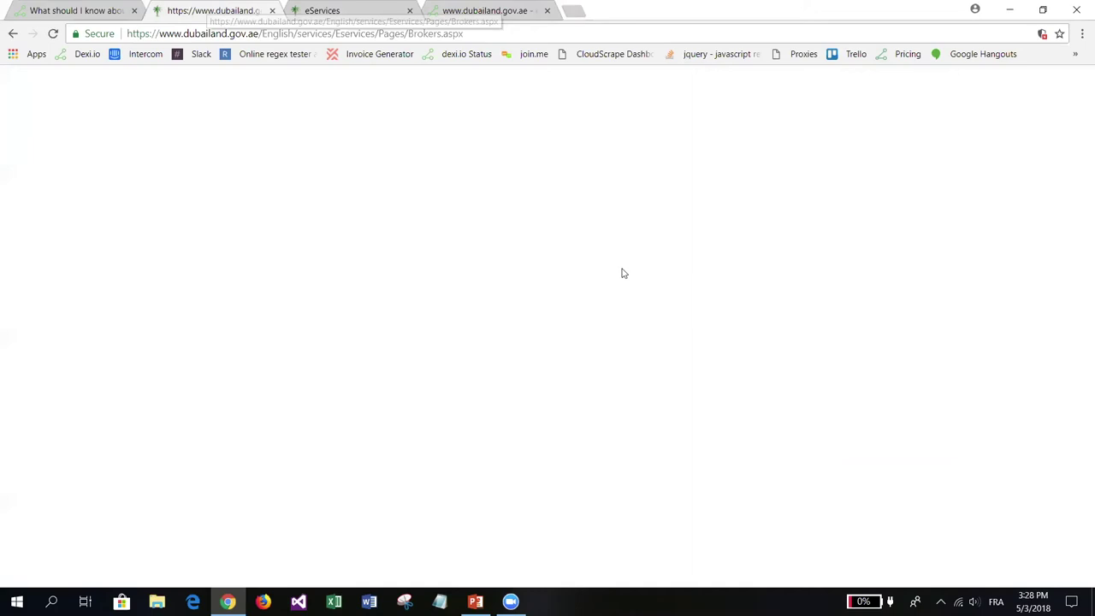
scroll(883, 340, down, 2)
right_click(890, 340)
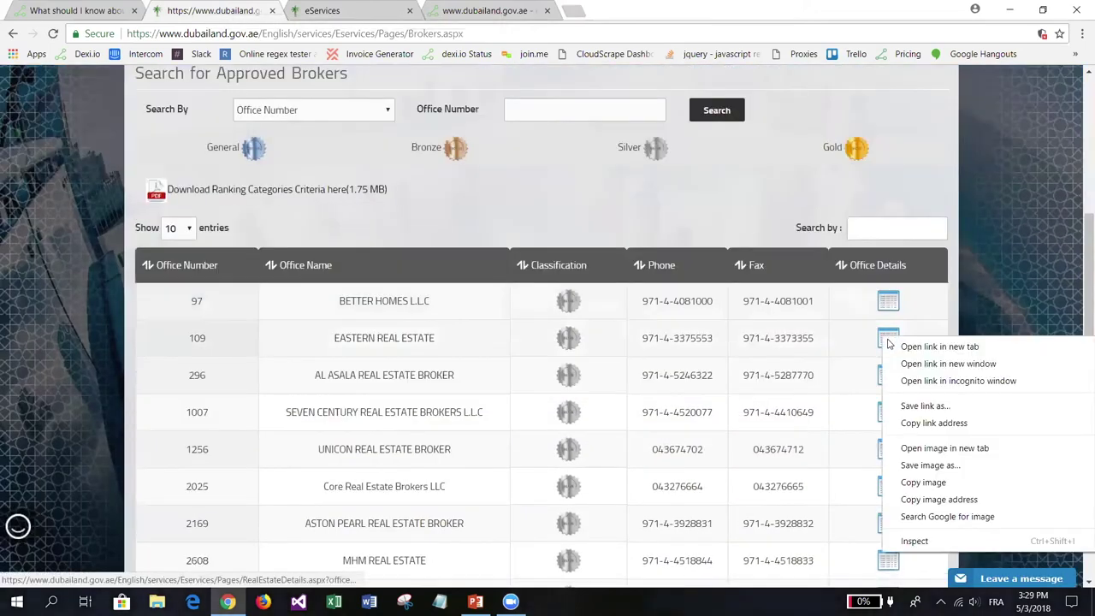
click(940, 347)
key(ctrl+Tab)
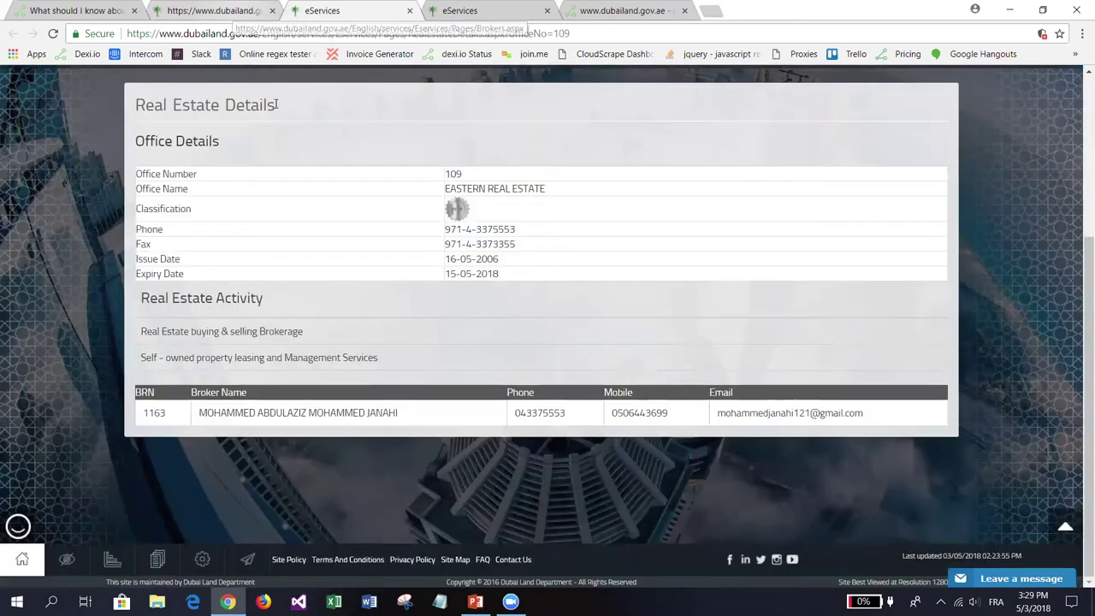
Open AL ASALA REAL ESTATE BROKER's office details from the brokers list in a new tab and view them.
click(231, 12)
right_click(890, 376)
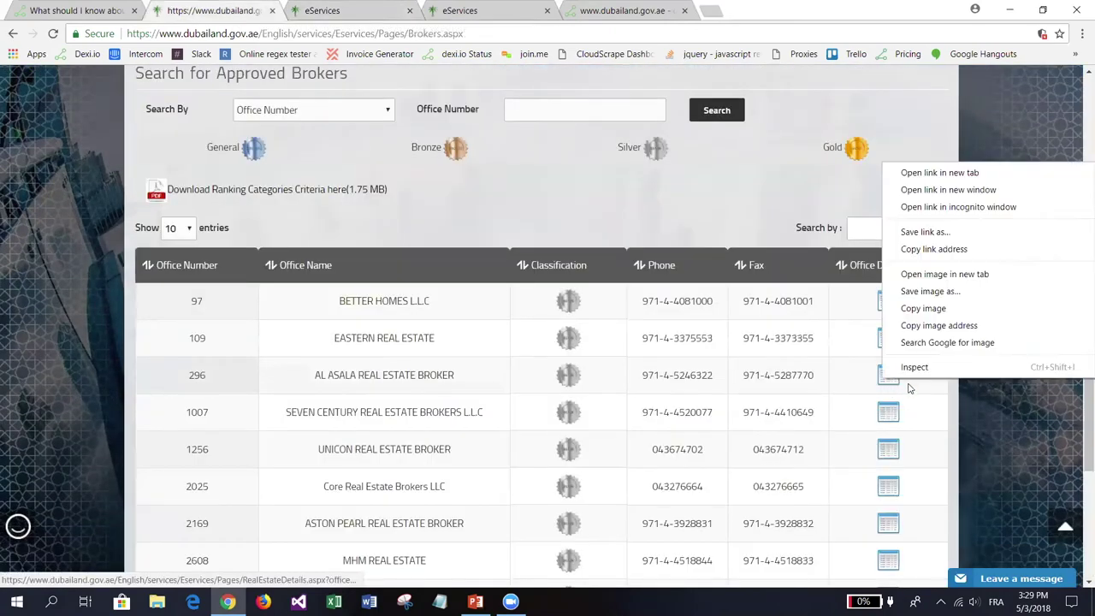
click(937, 174)
click(467, 10)
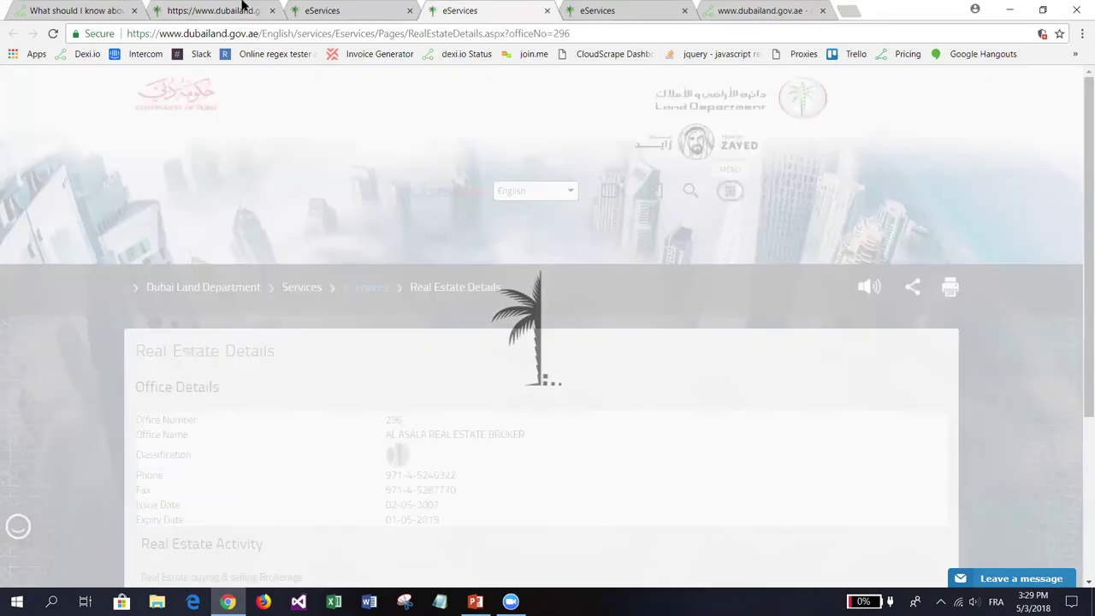
Open UNICON REAL ESTATE BROKER's office details in a new tab and display its broker table.
key(ctrl+2)
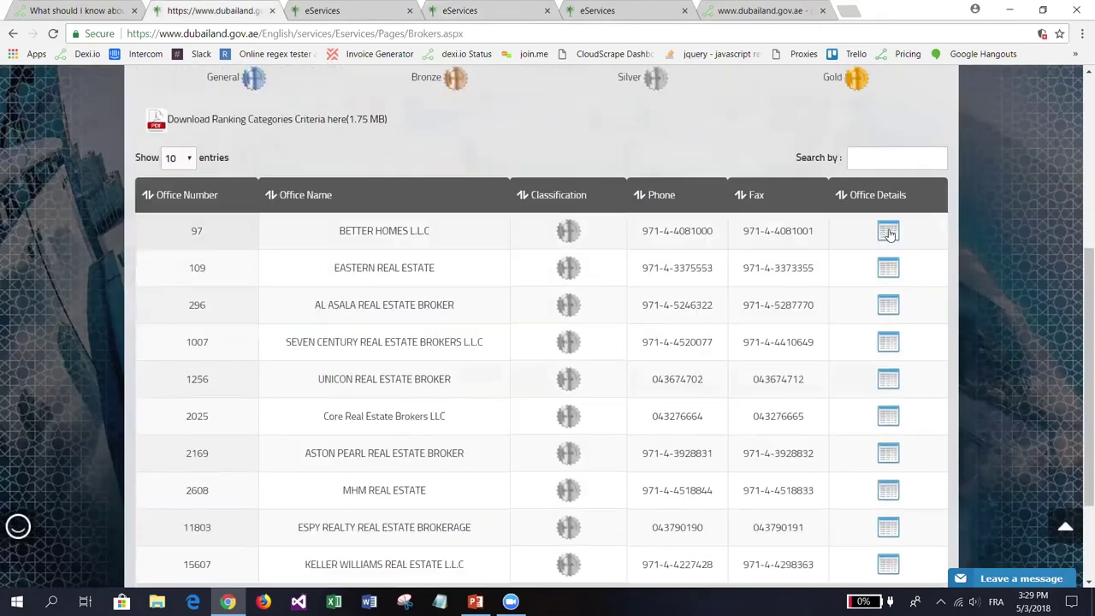
scroll(888, 237, down, 1)
ctrl+click(888, 236)
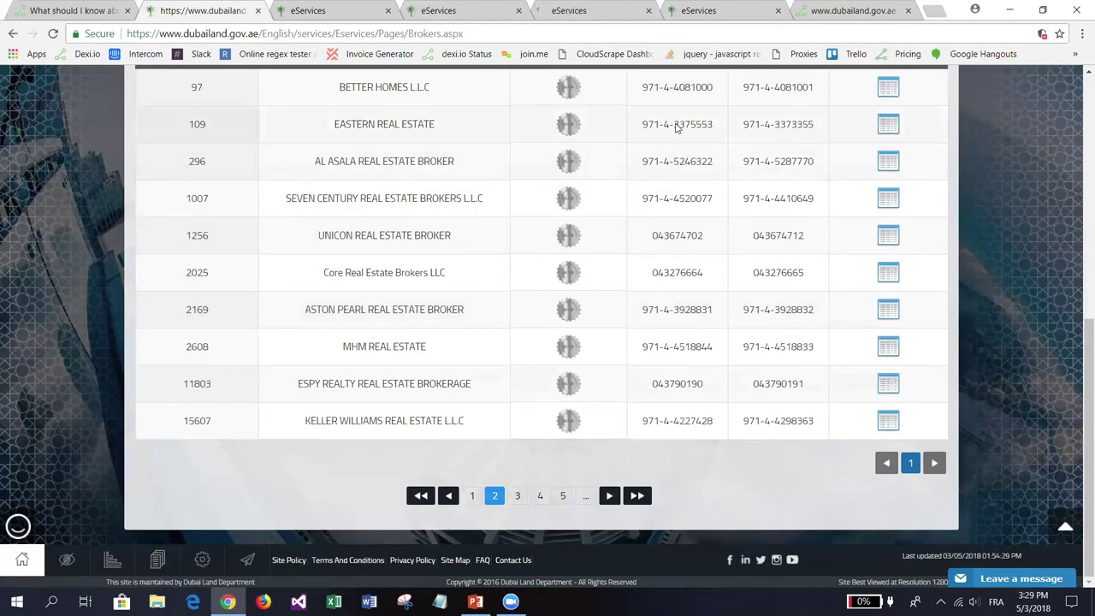
key(ctrl+Tab)
key(ctrl+Tab)
key(ctrl+Tab)
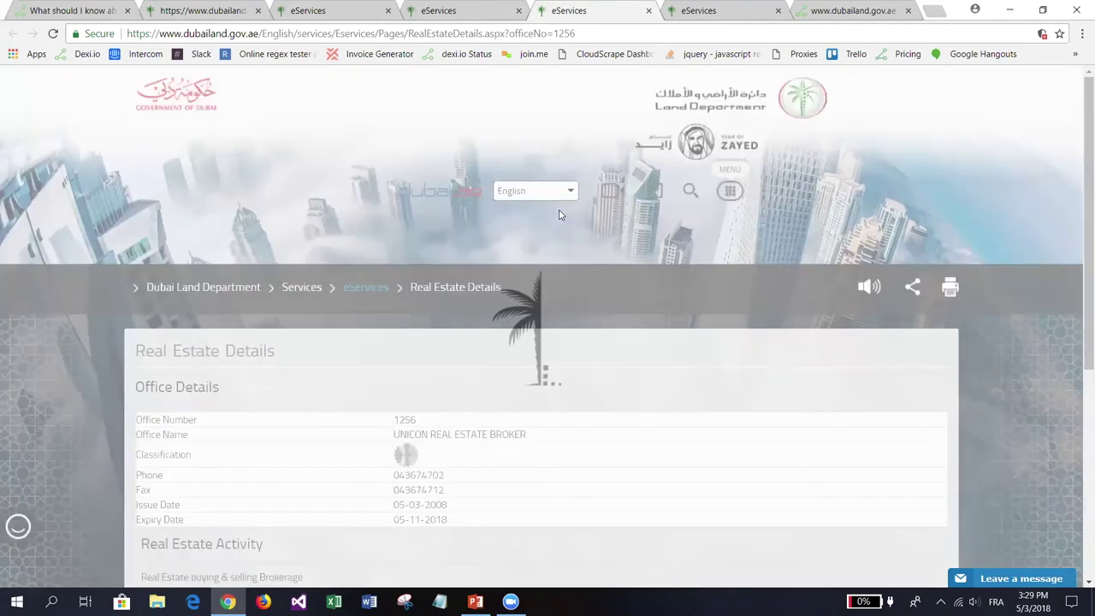
scroll(561, 214, down, 5)
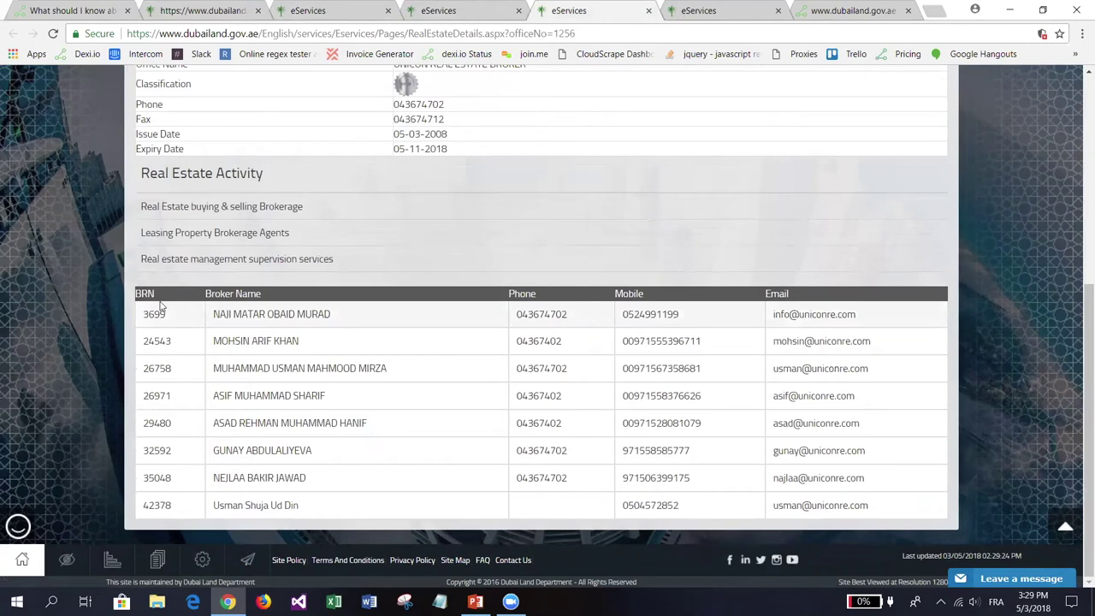
Examine the broker table's columns and its first row on the UNICON REAL ESTATE BROKER page.
drag(135, 294, 423, 386)
click(448, 310)
drag(150, 314, 901, 313)
click(860, 313)
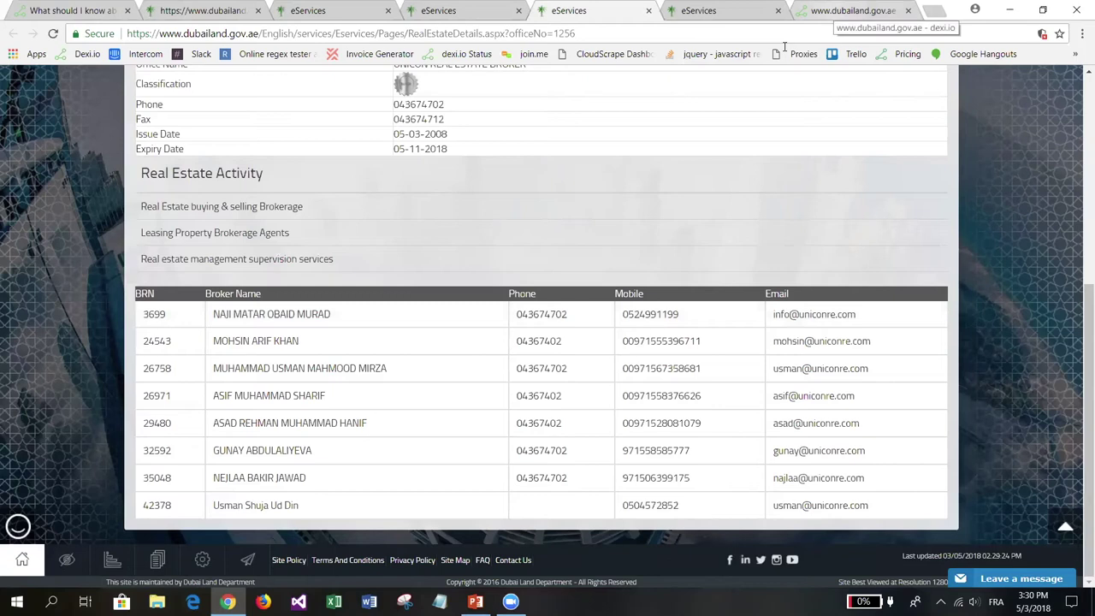
In the Dexi.io robot's outputs, add a field named Broker, set its type to Object and mark it as a list.
click(821, 10)
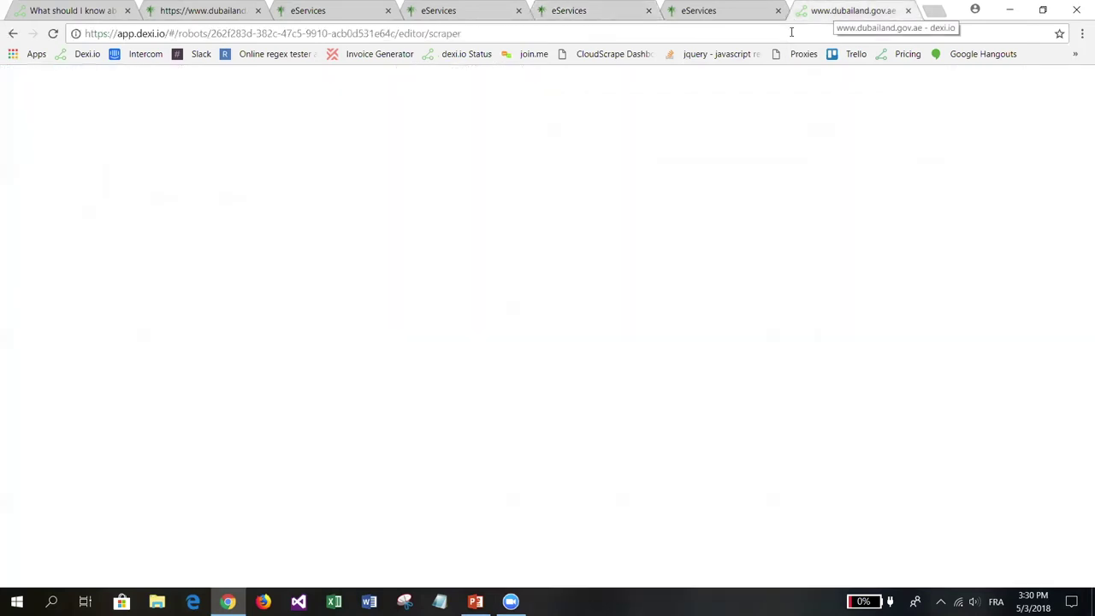
scroll(372, 226, down, 10)
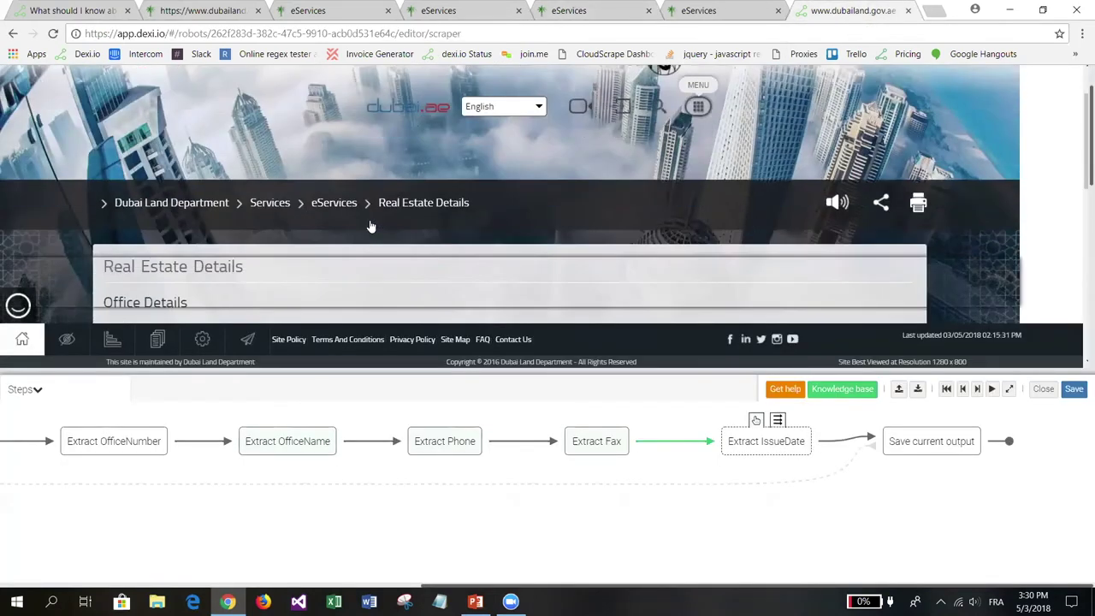
click(26, 390)
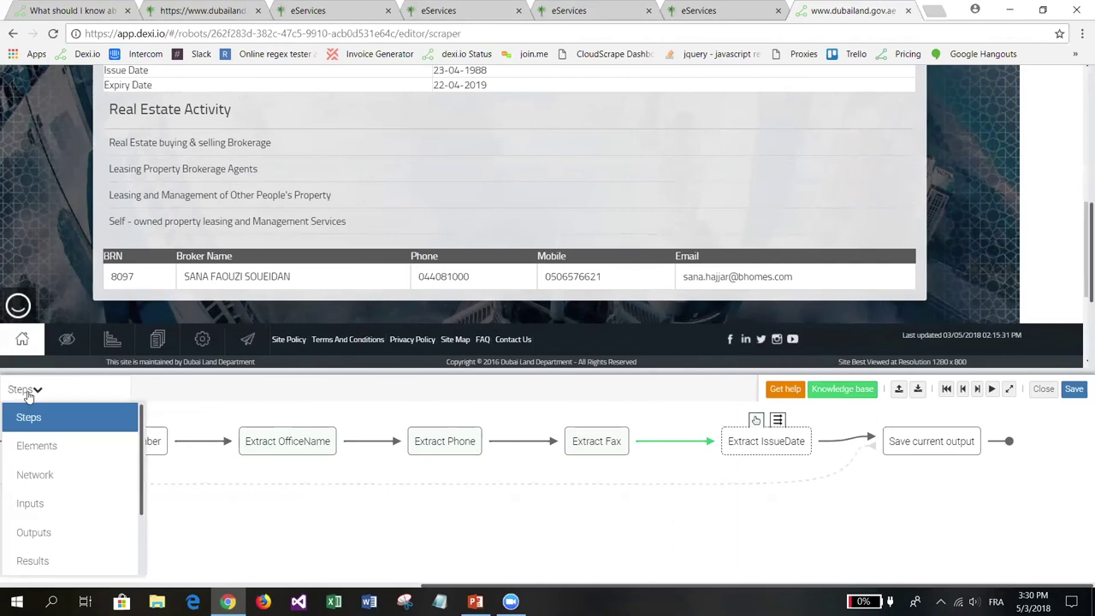
click(43, 539)
click(51, 570)
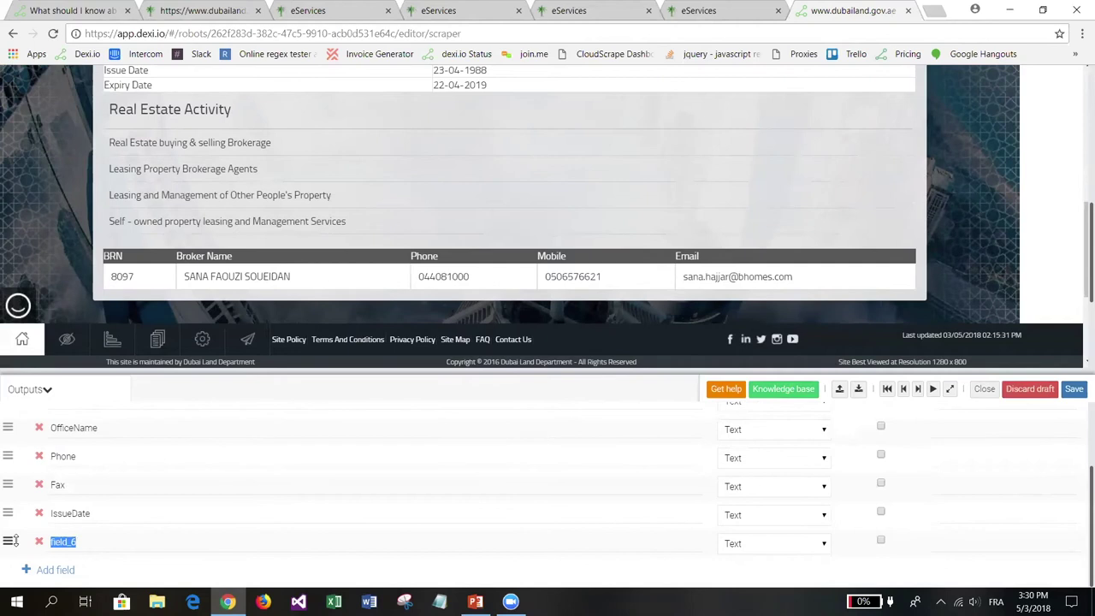
text(Broker)
click(779, 552)
click(738, 514)
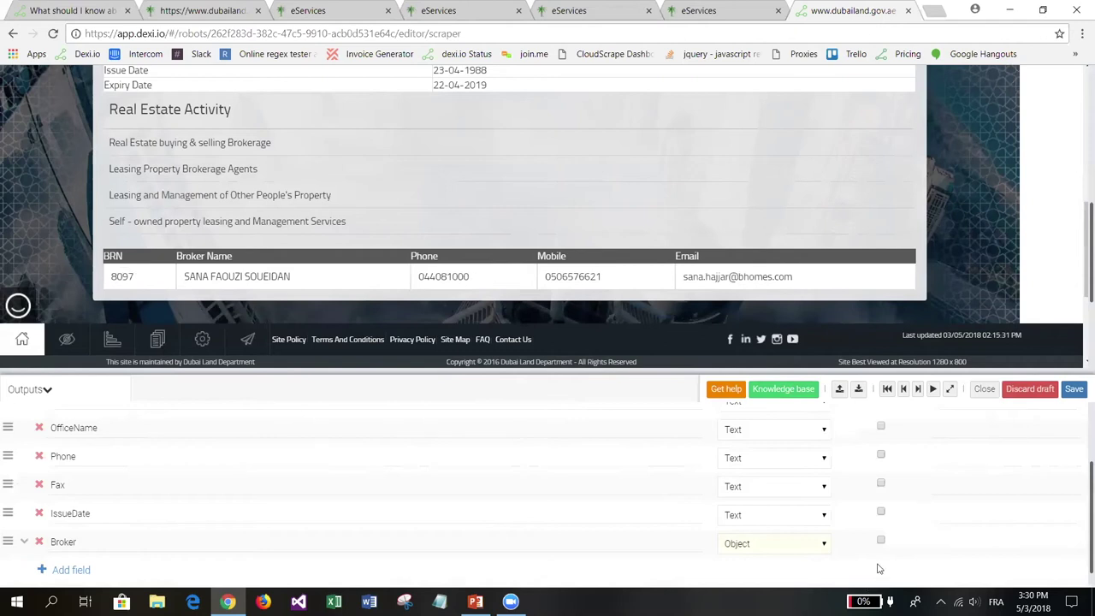
scroll(881, 548, up, 3)
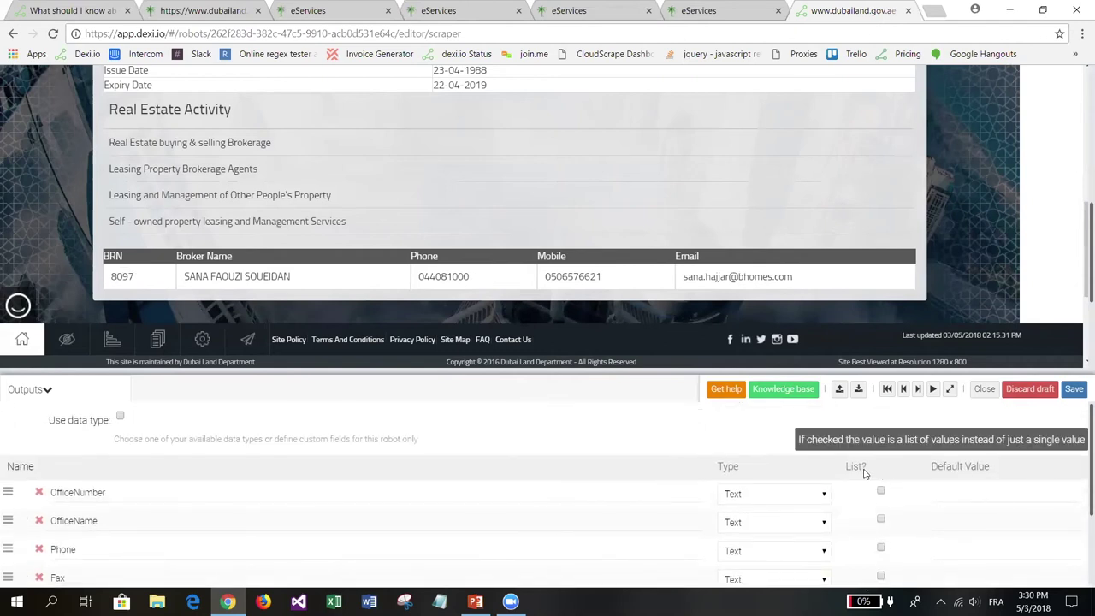
scroll(880, 492, down, 3)
click(880, 518)
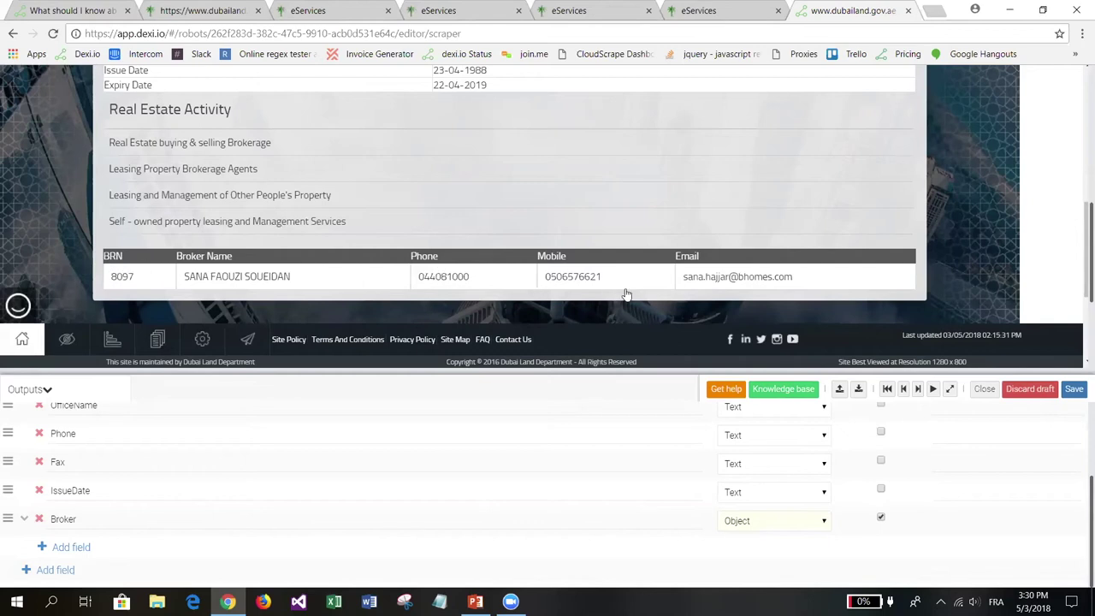
Add five text subfields under the Broker output object.
click(71, 548)
click(71, 548)
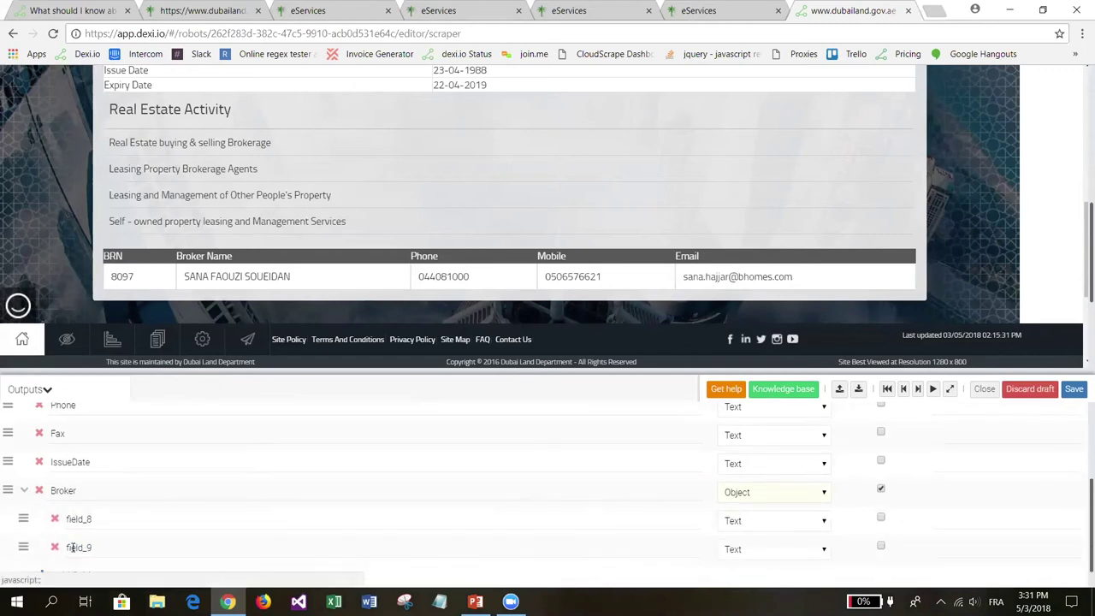
click(72, 548)
click(72, 548)
click(72, 548)
Name the five Broker subfields BRN, Name, Phone, Mobile and Email.
double_click(106, 433)
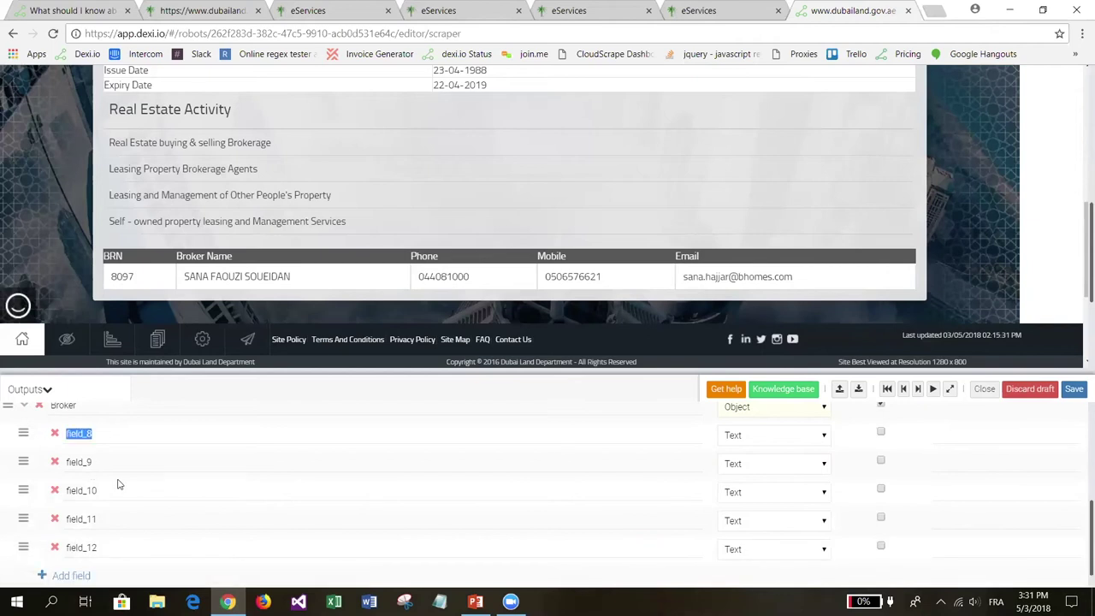
text(BRN)
double_click(107, 462)
text(Name)
double_click(118, 491)
text(Phone)
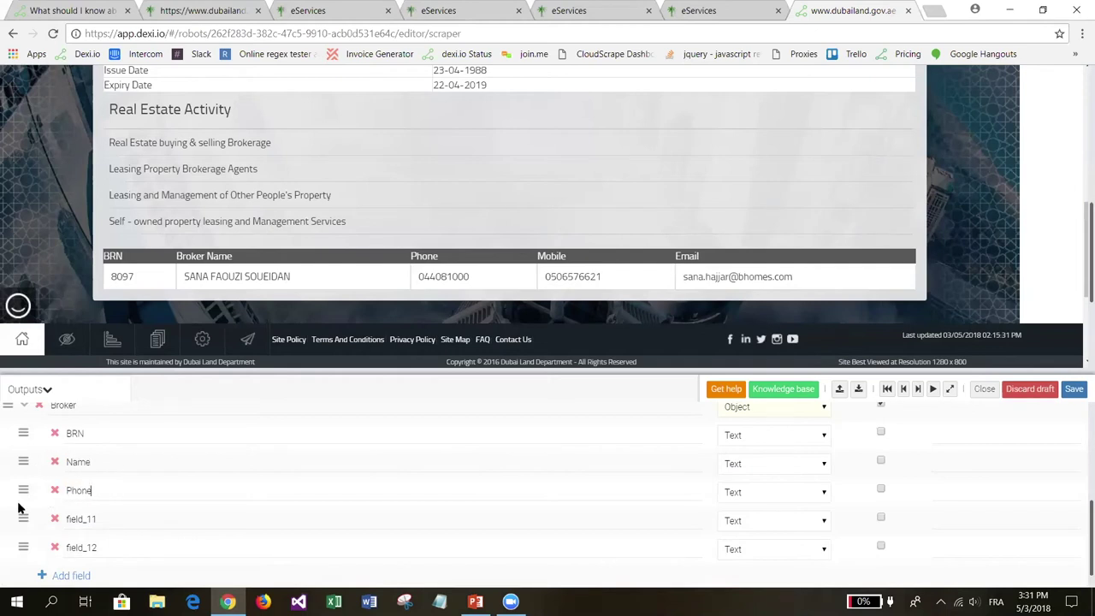
double_click(106, 519)
text(Mobile)
double_click(110, 548)
text(Email)
Return to the robot's steps view and save the robot with its new output fields.
scroll(98, 481, up, 1)
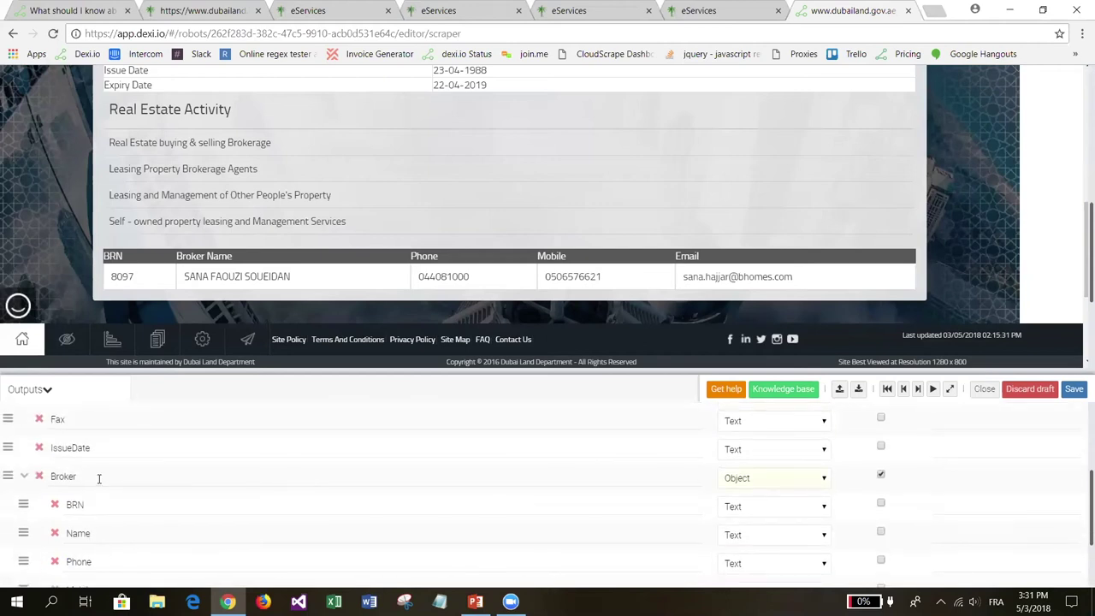
click(58, 396)
click(54, 414)
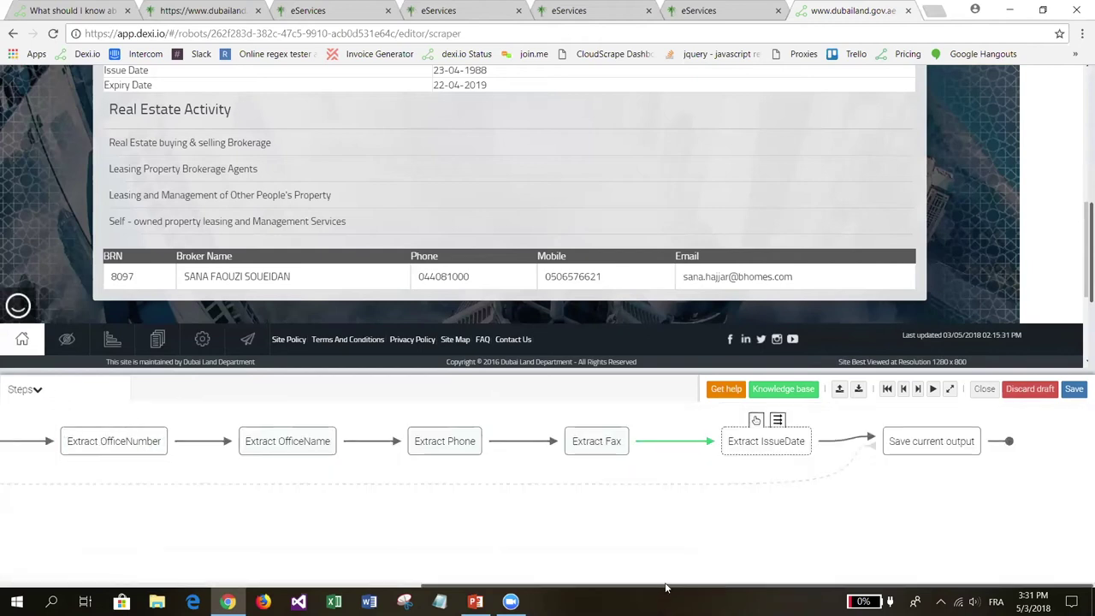
click(1074, 388)
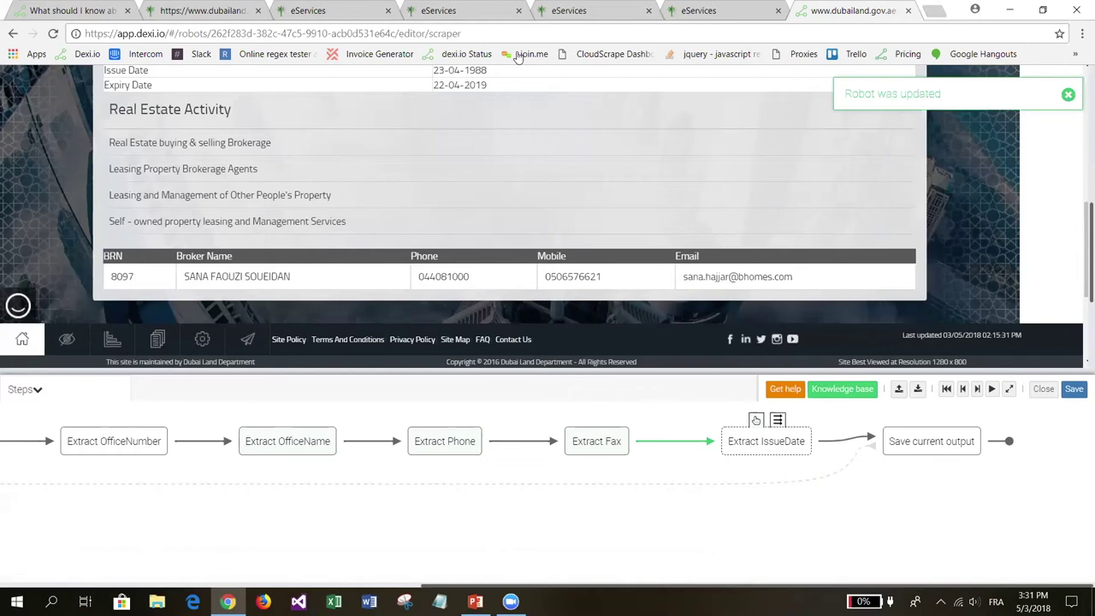
Check the broker table on the EASTERN REAL ESTATE details page and return to the Dexi.io robot editor.
key(ctrl+3)
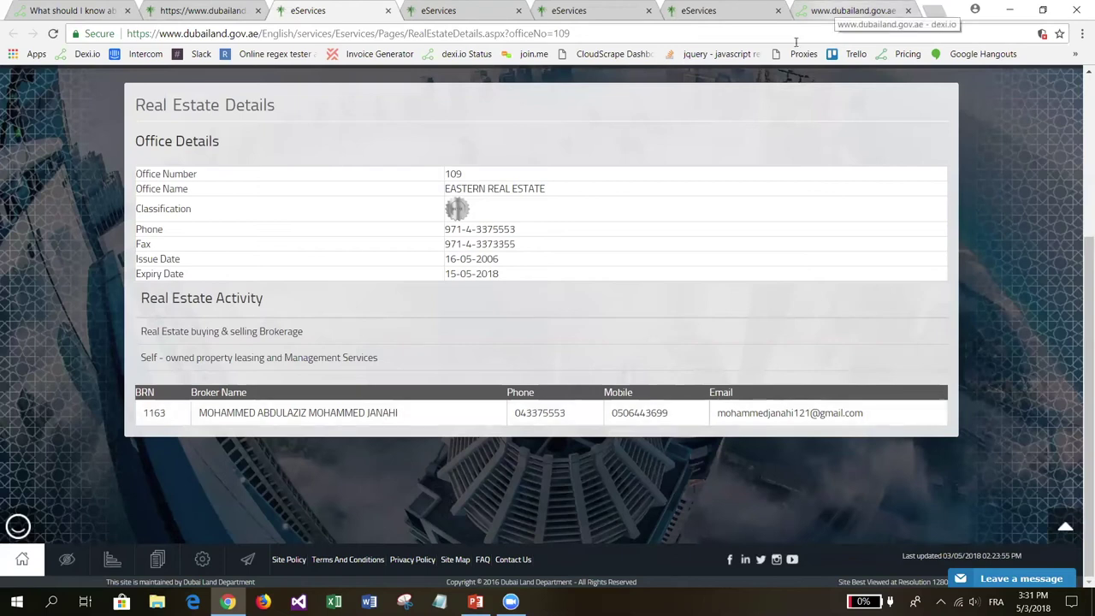
click(847, 10)
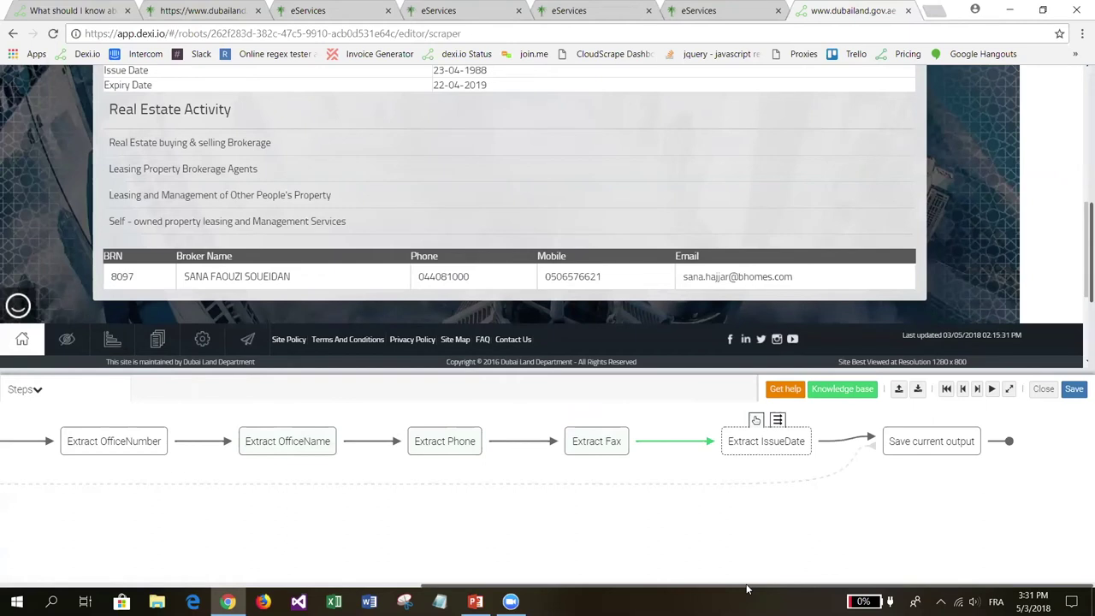
Insert a Do nothing step before the Save current output step.
mouse_move(887, 449)
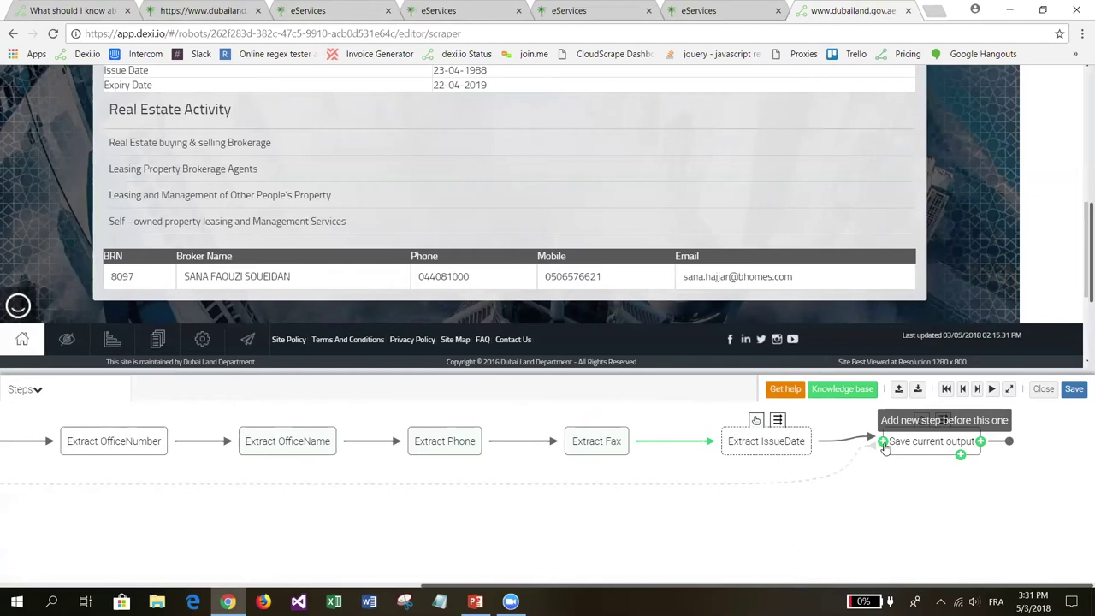
click(883, 444)
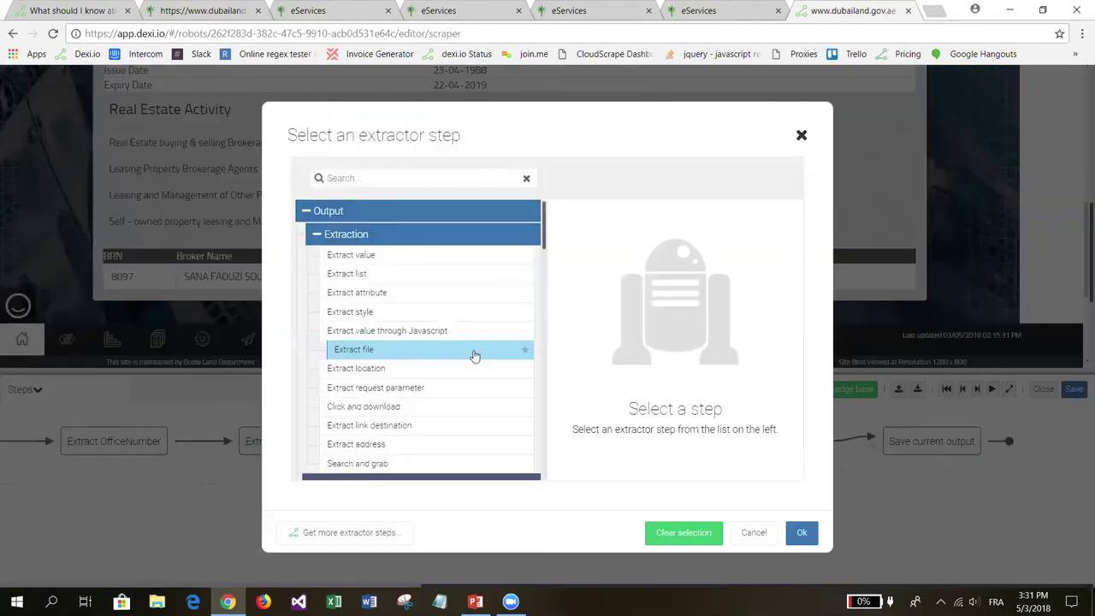
scroll(475, 356, down, 5)
drag(542, 297, 476, 470)
click(445, 469)
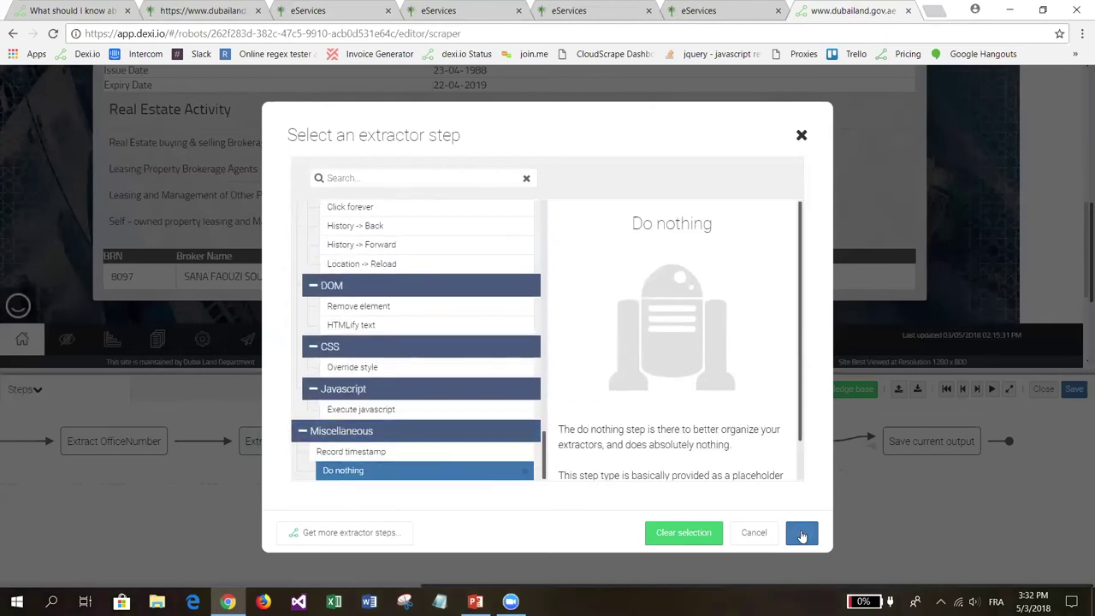
click(801, 533)
Set the Do nothing step's branching to Play until first successful branch and confirm the new step.
scroll(831, 468, down, 5)
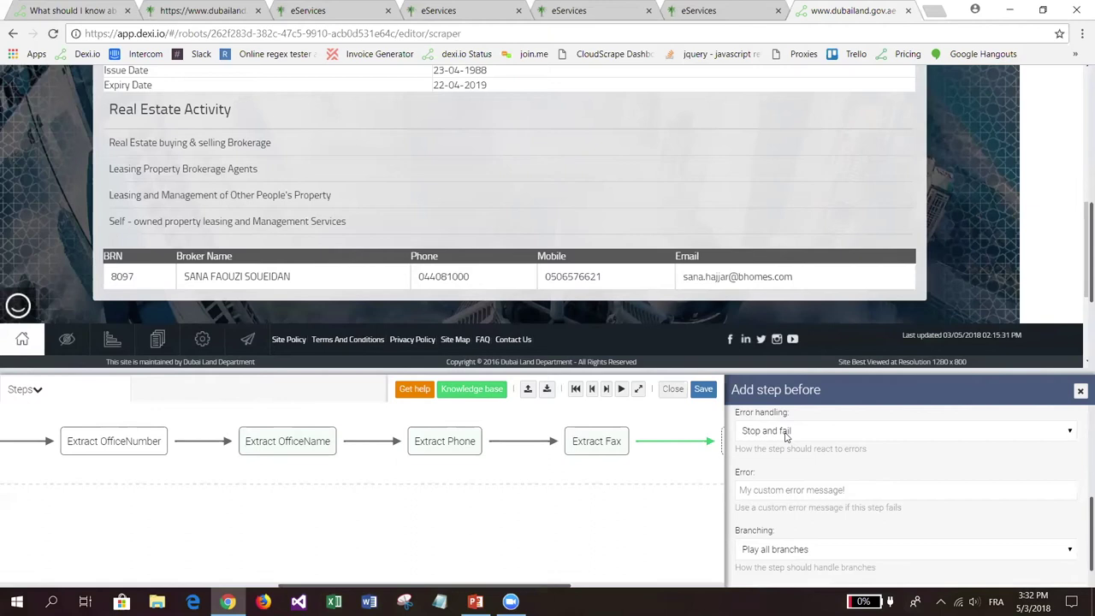
scroll(790, 442, down, 1)
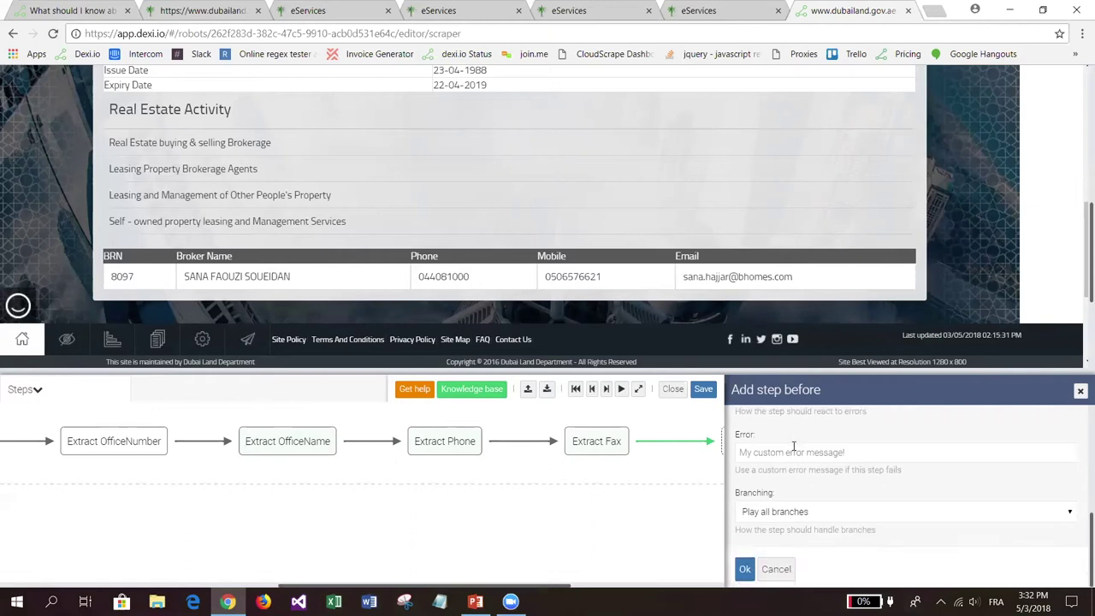
click(782, 512)
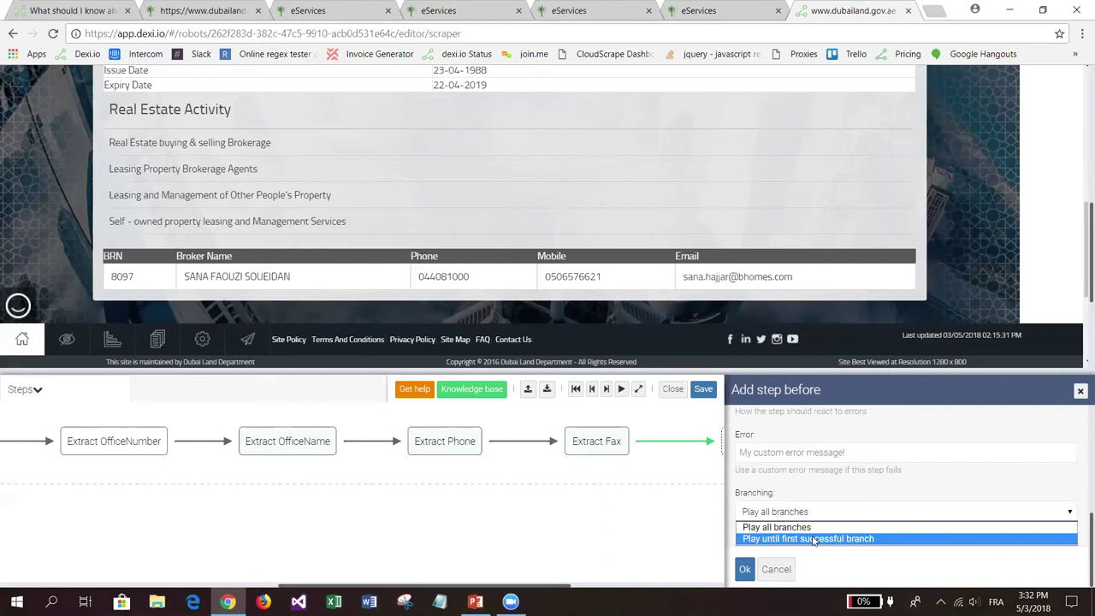
click(814, 539)
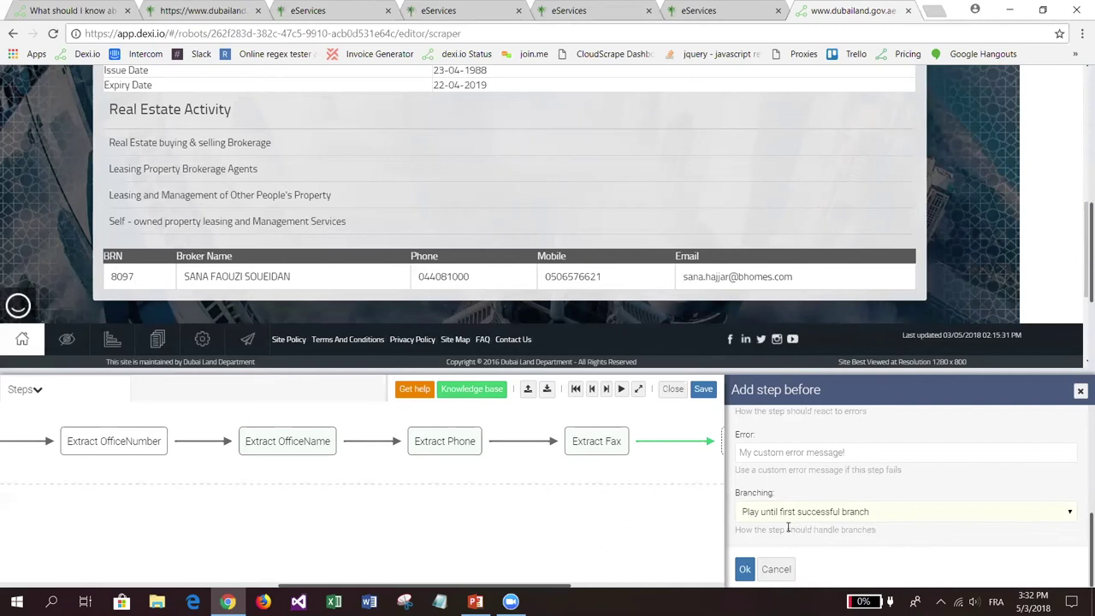
click(745, 569)
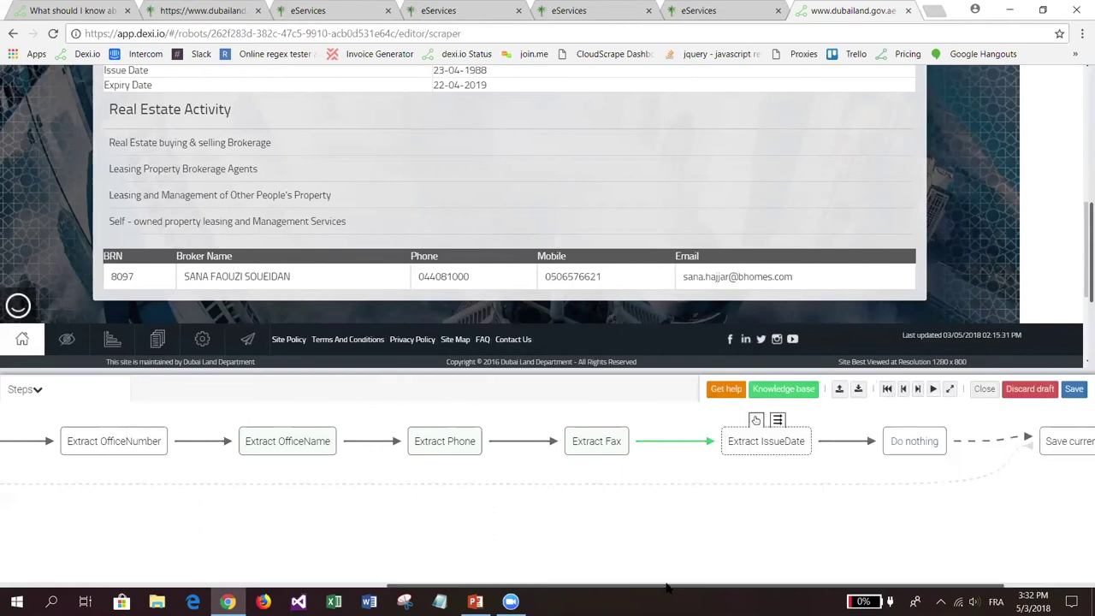
Copy the Save current output step and paste the copy after the Do nothing step as a second branch.
drag(672, 587, 732, 588)
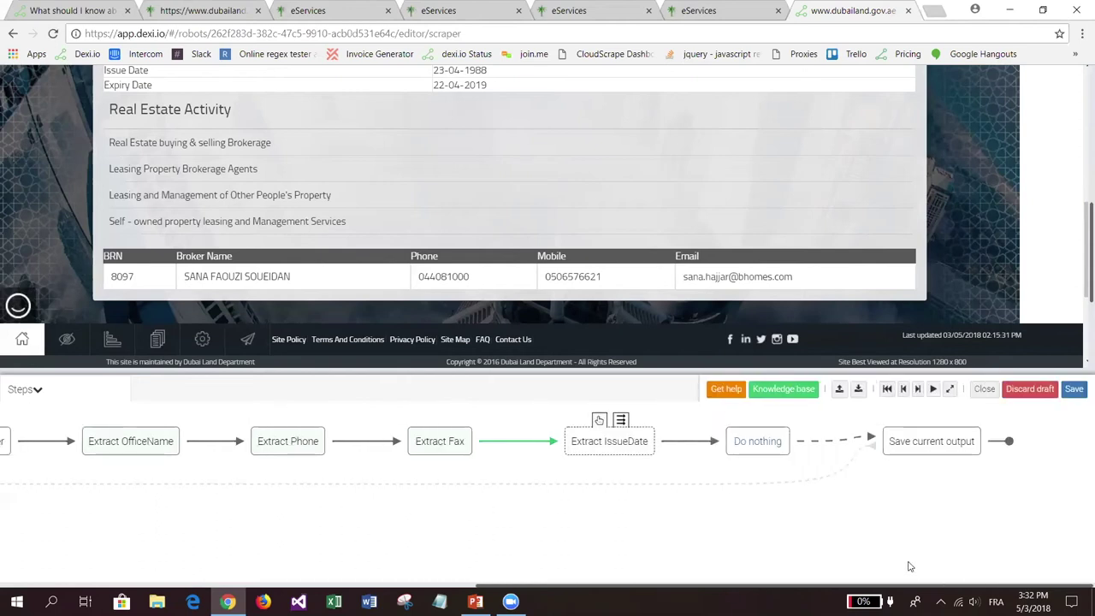
click(923, 449)
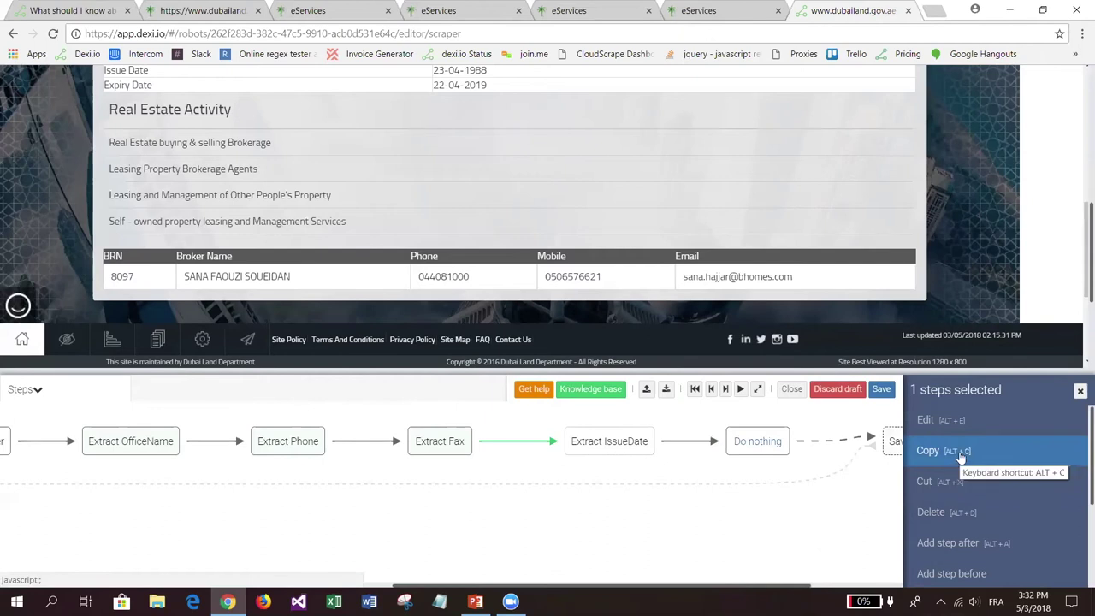
click(960, 458)
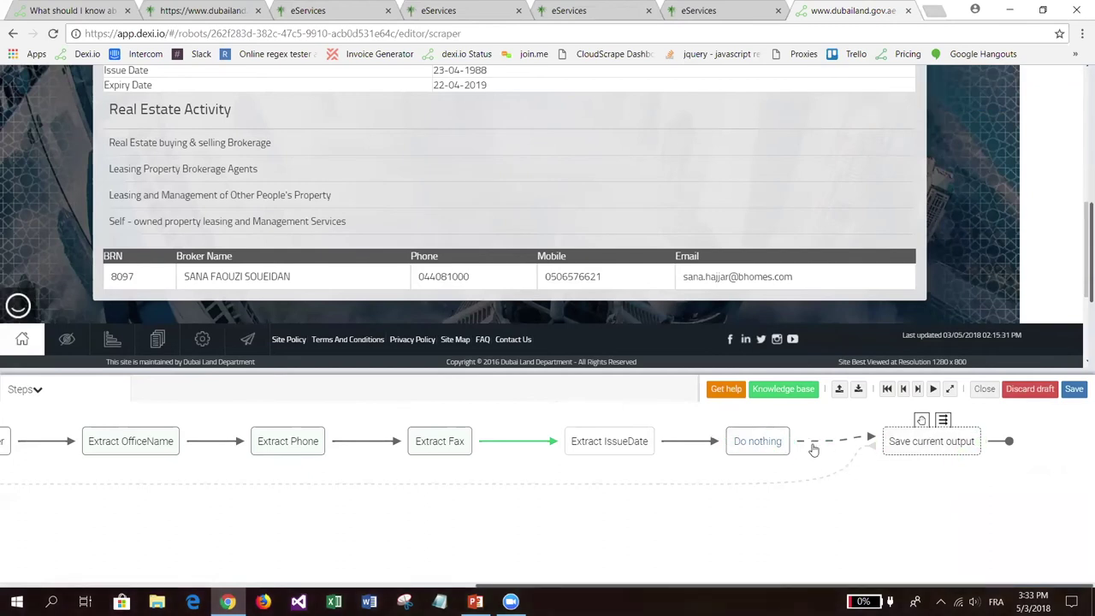
click(761, 444)
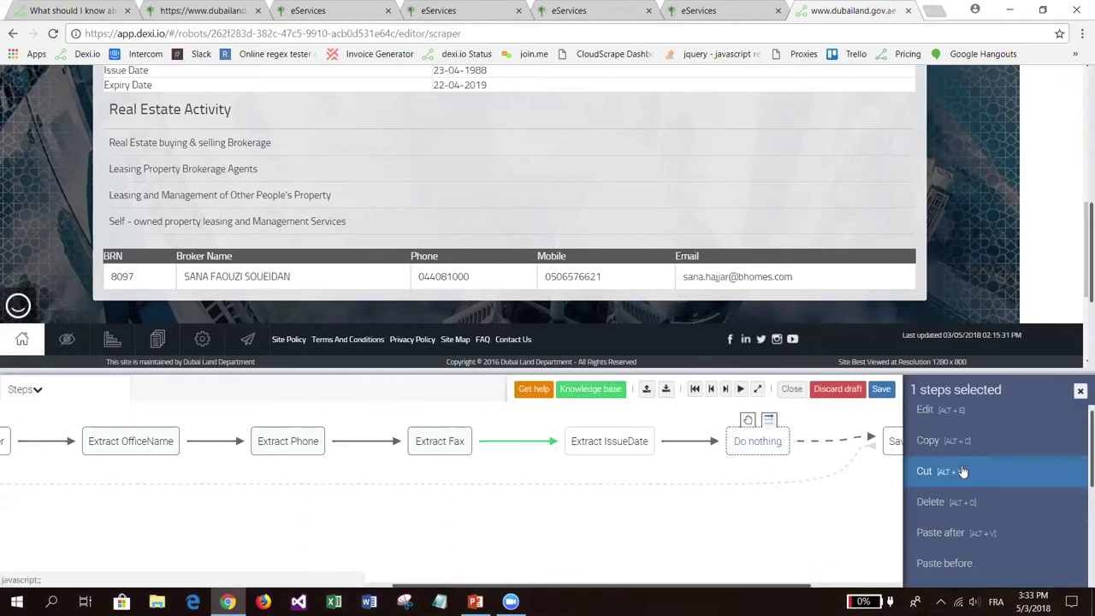
click(964, 531)
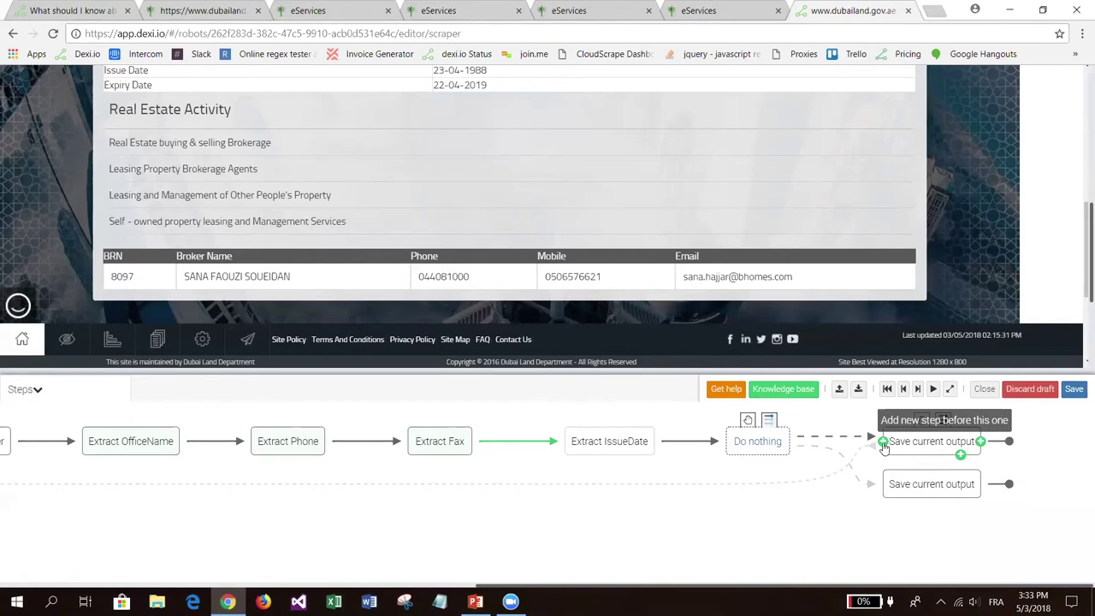
Insert a Loop through elements step before Save current output on the first branch of Do nothing.
click(883, 444)
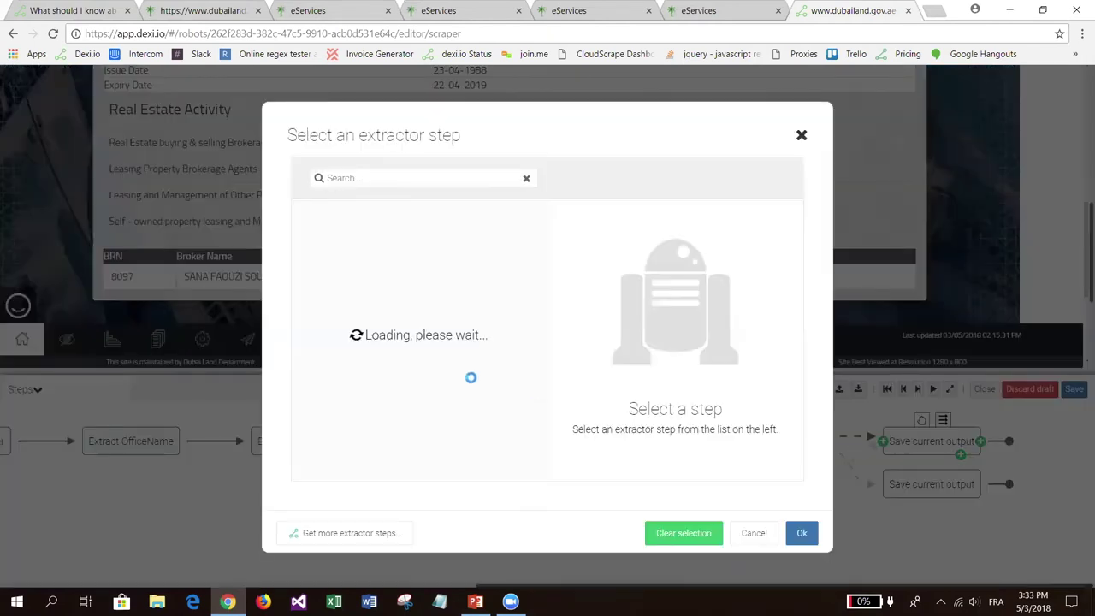
scroll(413, 355, down, 6)
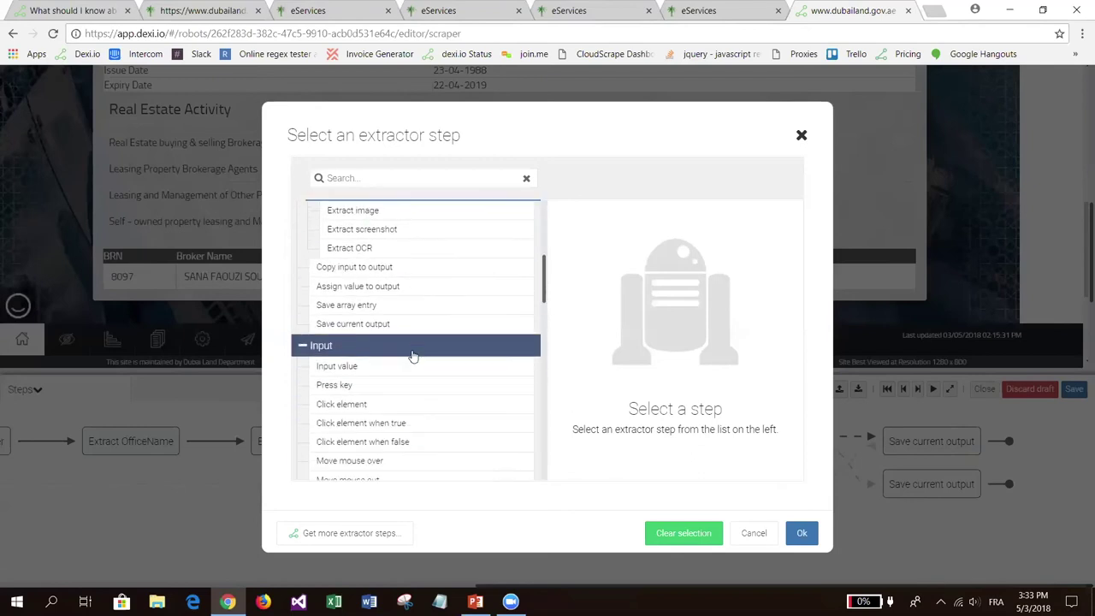
scroll(413, 355, down, 1)
click(401, 330)
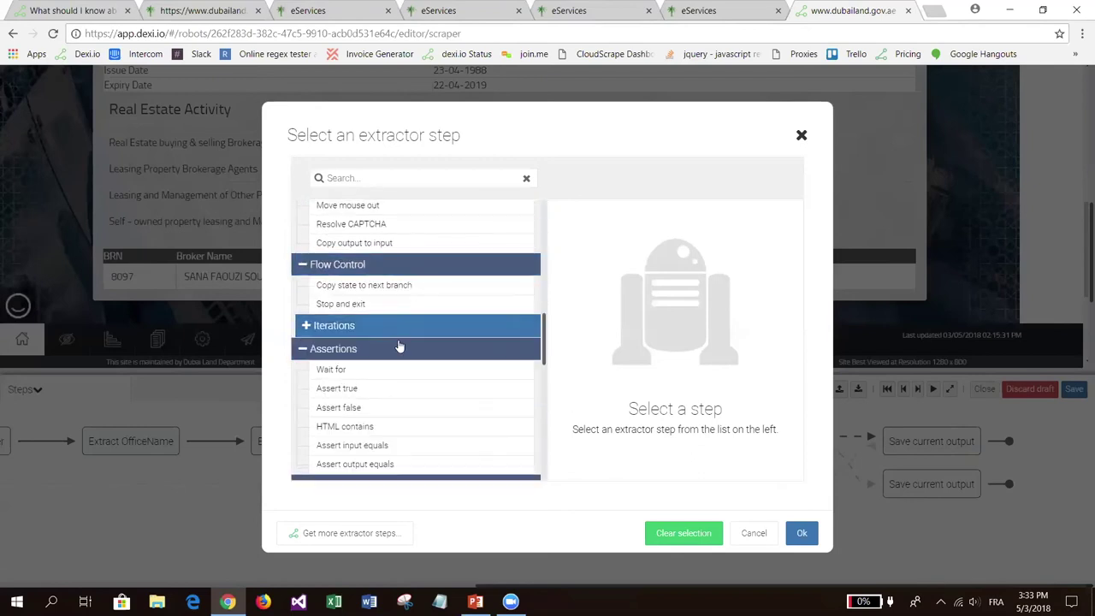
click(400, 330)
click(398, 354)
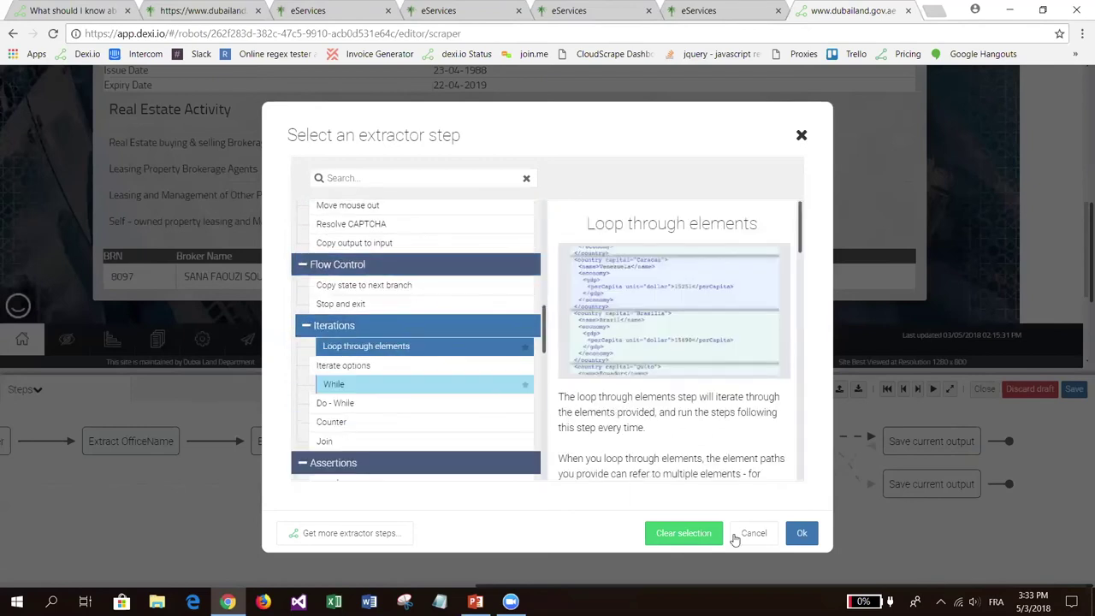
click(811, 534)
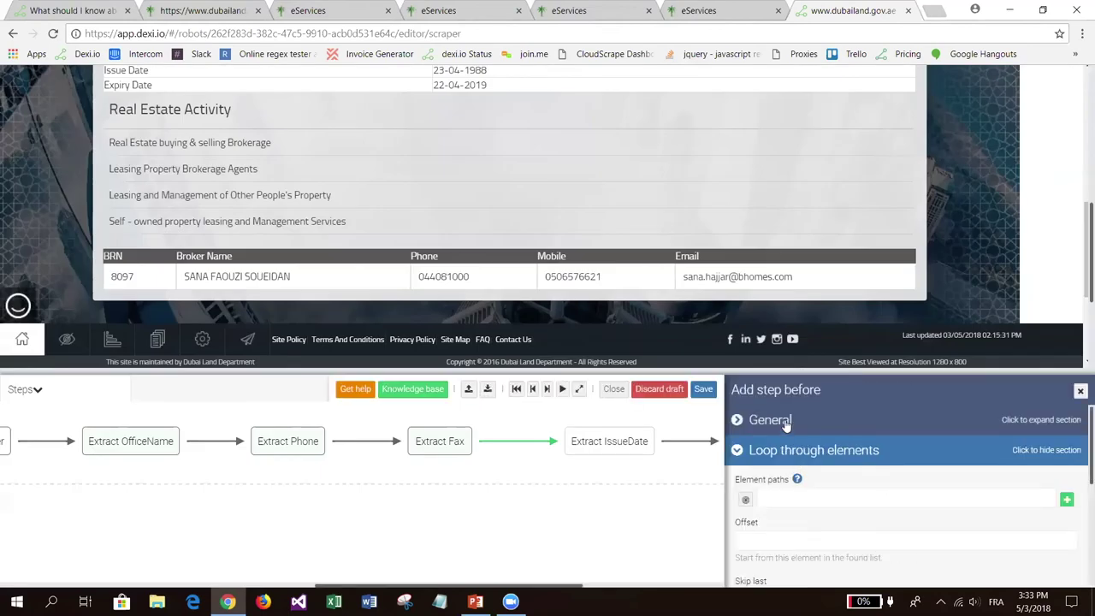
Set the error handling of the Loop through elements step to Skip current branch.
click(786, 421)
scroll(793, 464, down, 3)
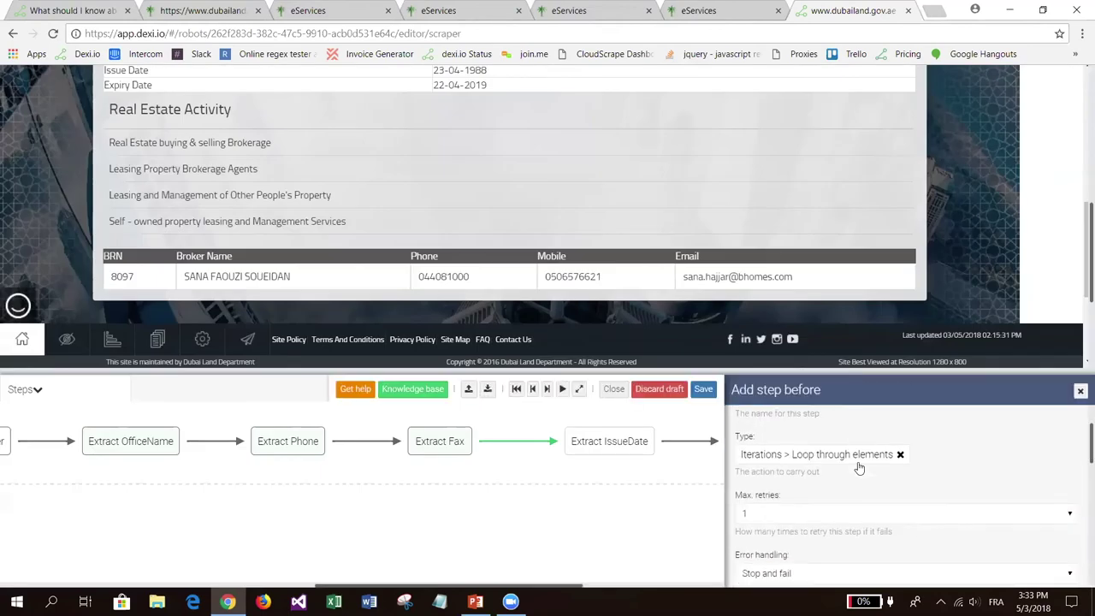
click(786, 506)
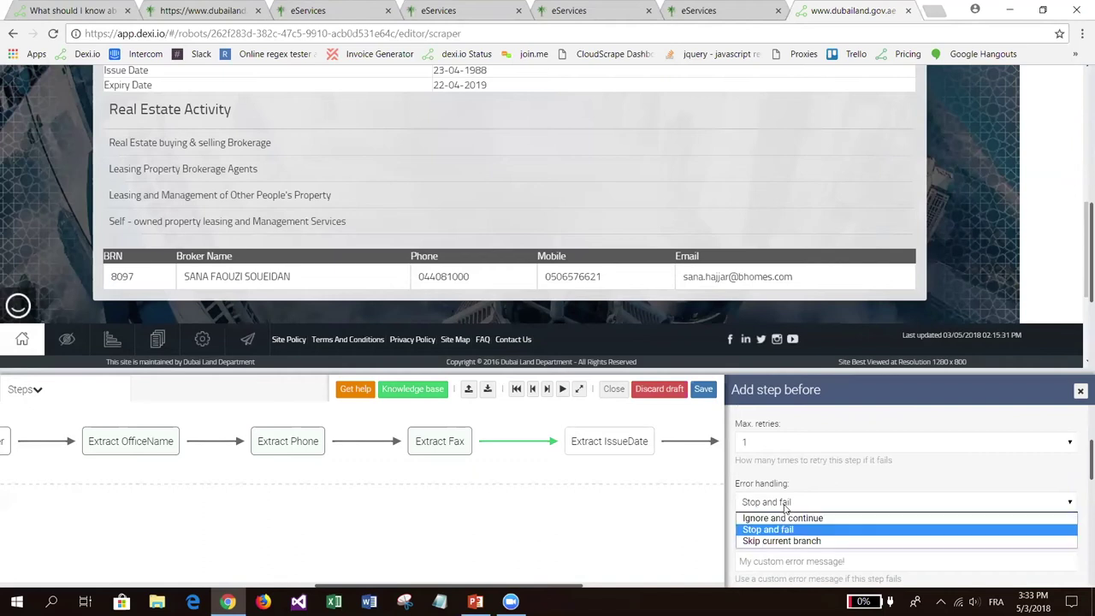
click(778, 541)
scroll(840, 518, down, 1)
scroll(841, 518, down, 2)
click(807, 534)
Inspect the broker table on the office 109 details page and copy its id, tbBrokers, for the loop's element path.
click(812, 505)
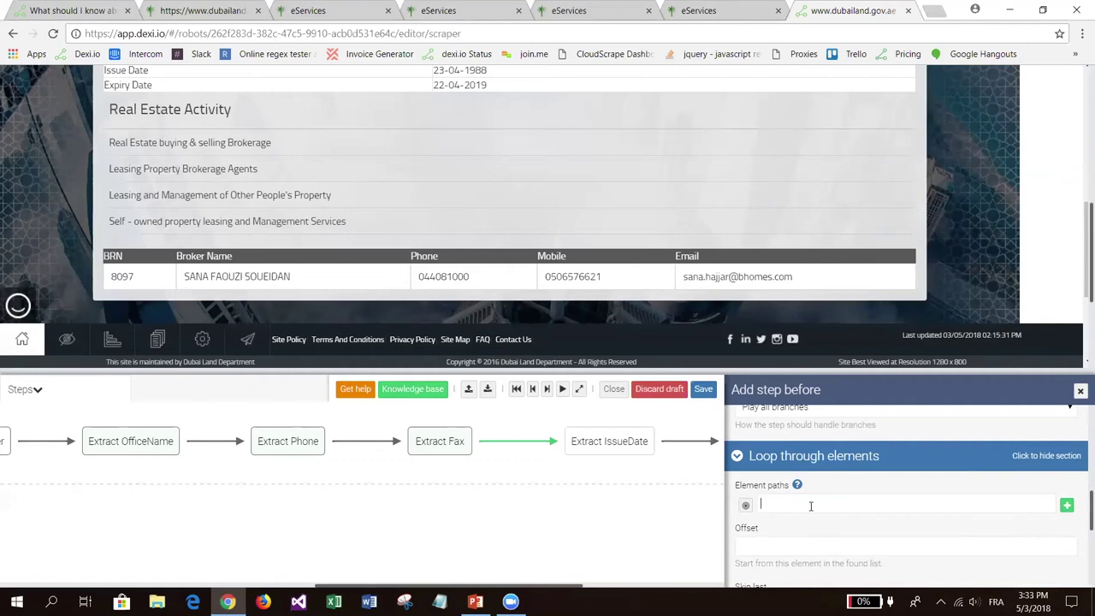
scroll(812, 505, down, 5)
scroll(856, 508, up, 5)
click(308, 11)
right_click(257, 412)
click(297, 573)
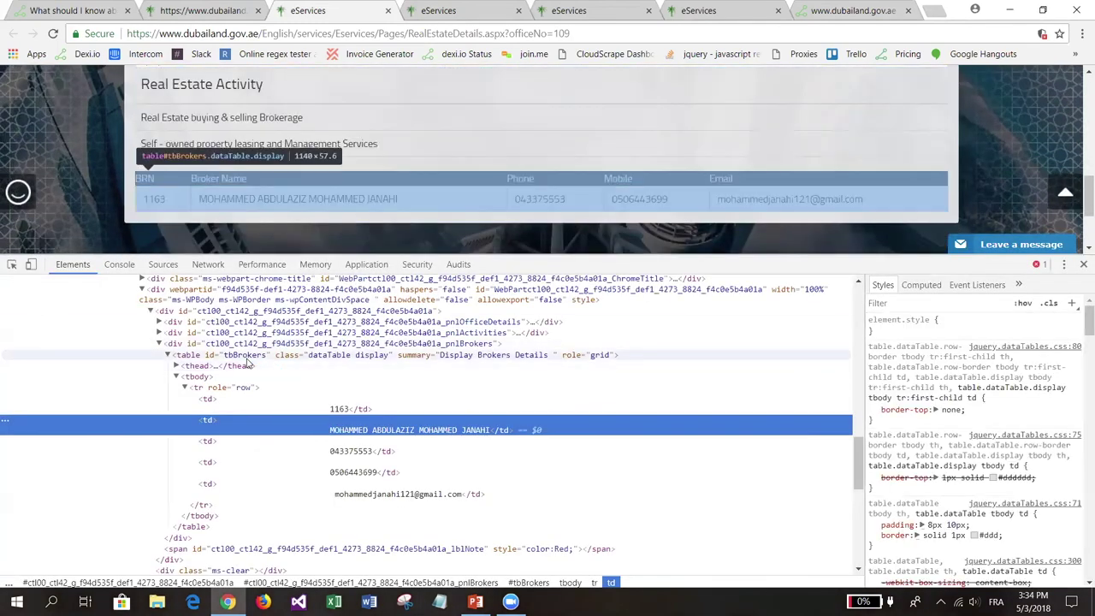
click(247, 356)
click(247, 356)
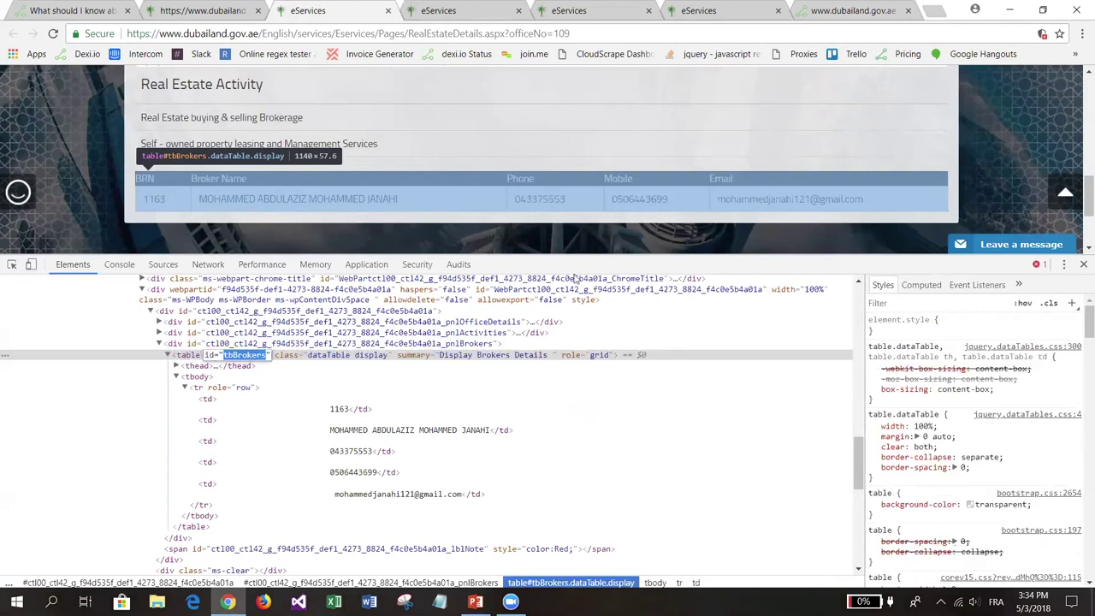
key(Escape)
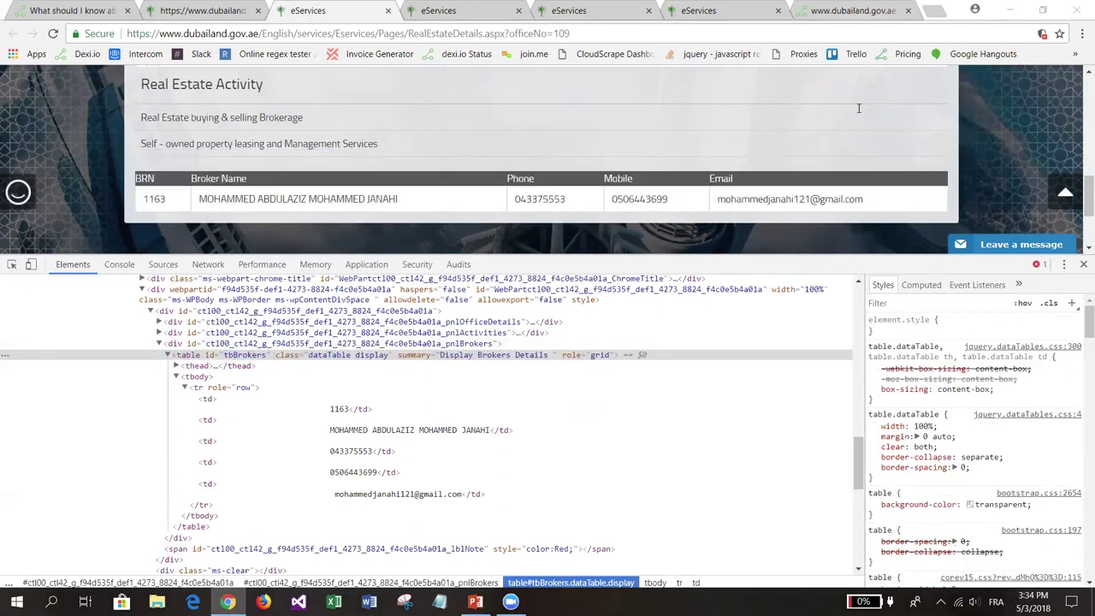
Back in the robot editor, set the loop's element path to "#tbBrokers tbody tr" and confirm the step.
key(ctrl+9)
text(#)
key(ctrl+v)
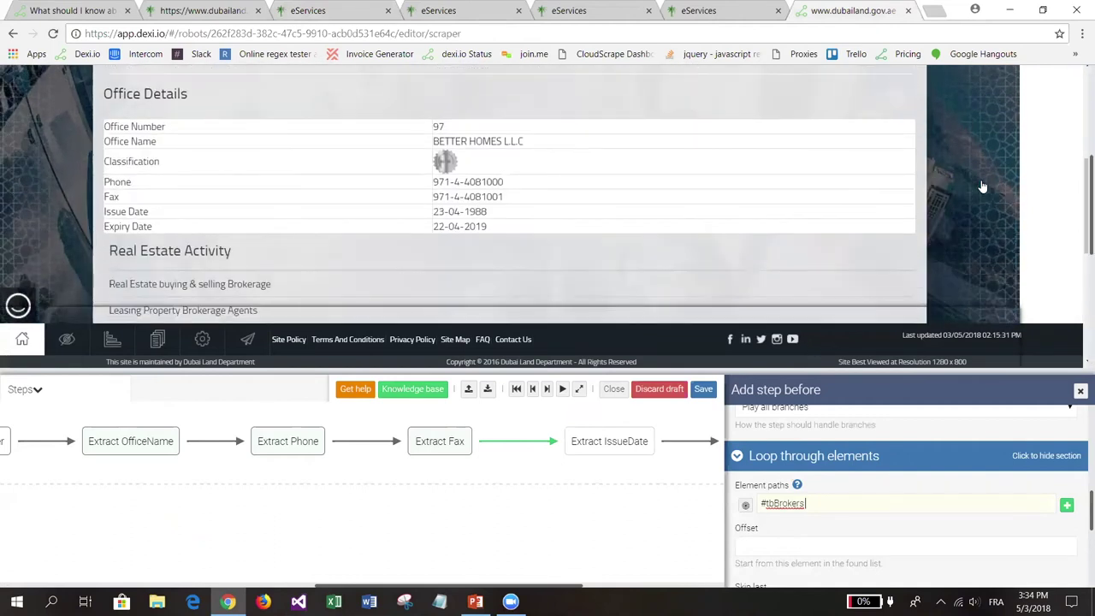
click(277, 9)
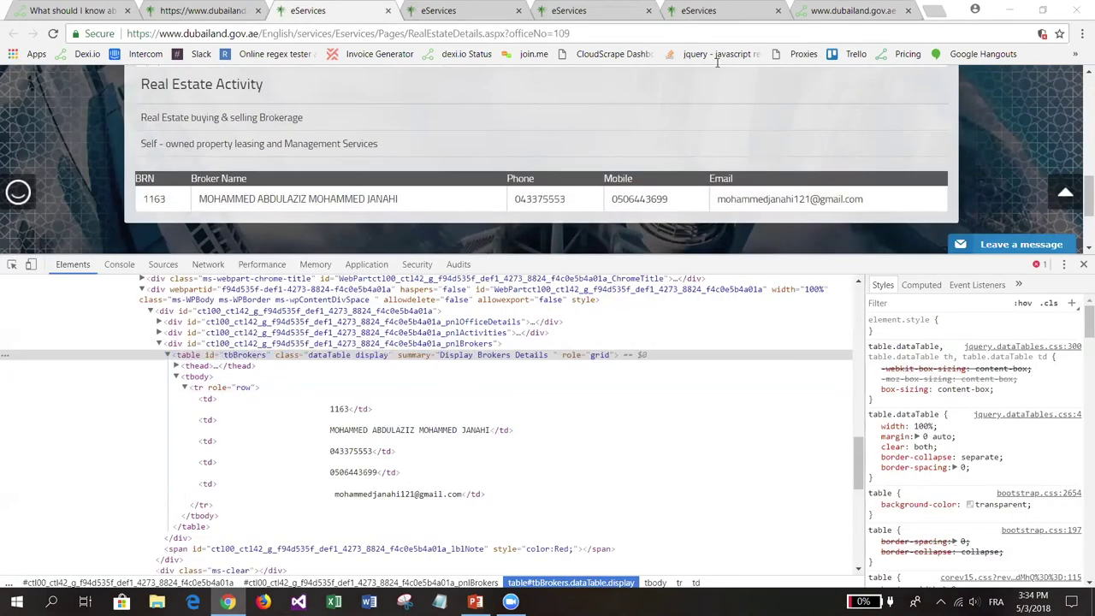
click(852, 10)
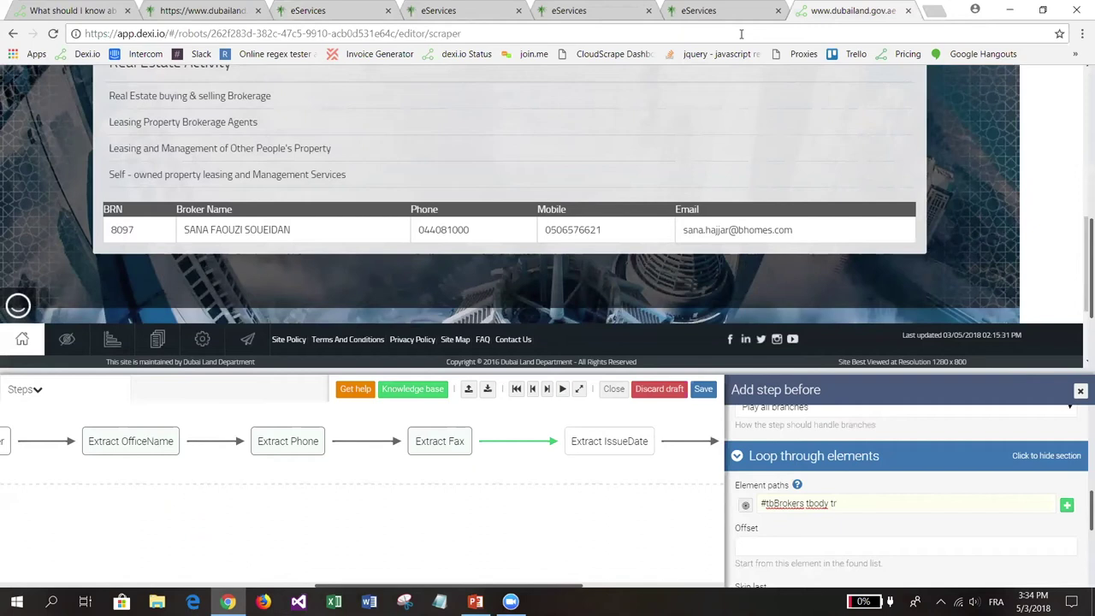
key(Return)
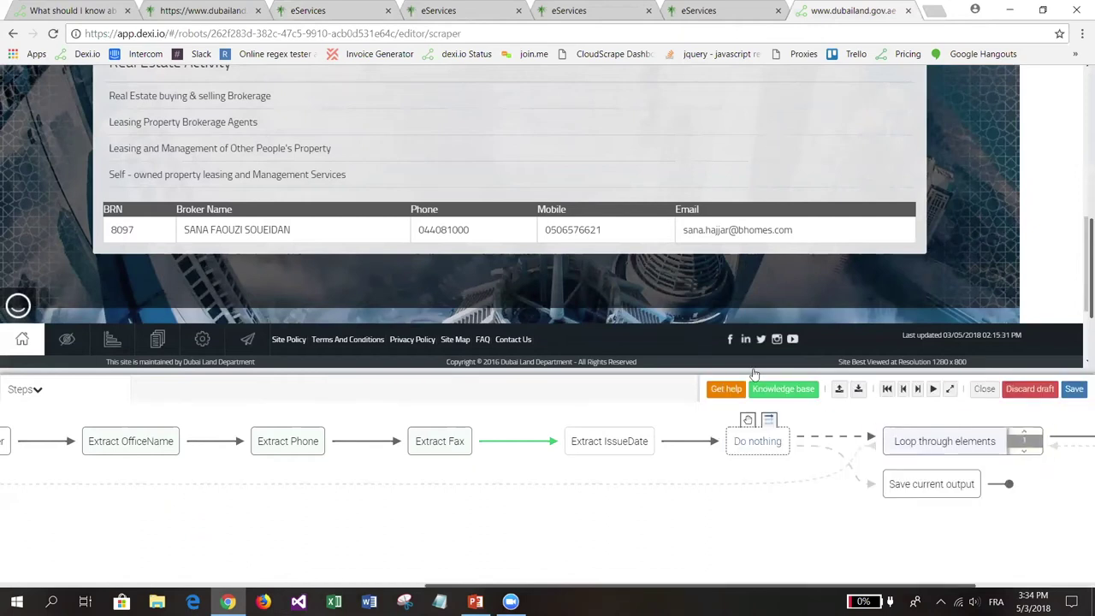
Execute the robot one step at a time from Extract IssueDate through Loop through elements and review the Do nothing branches.
scroll(708, 589, right, 3)
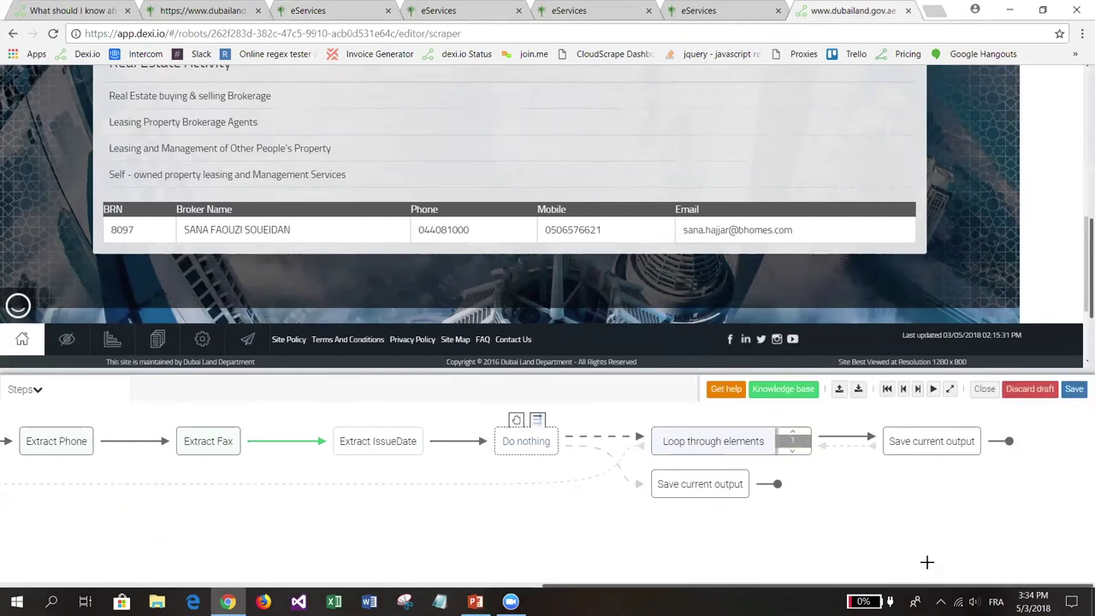
click(919, 390)
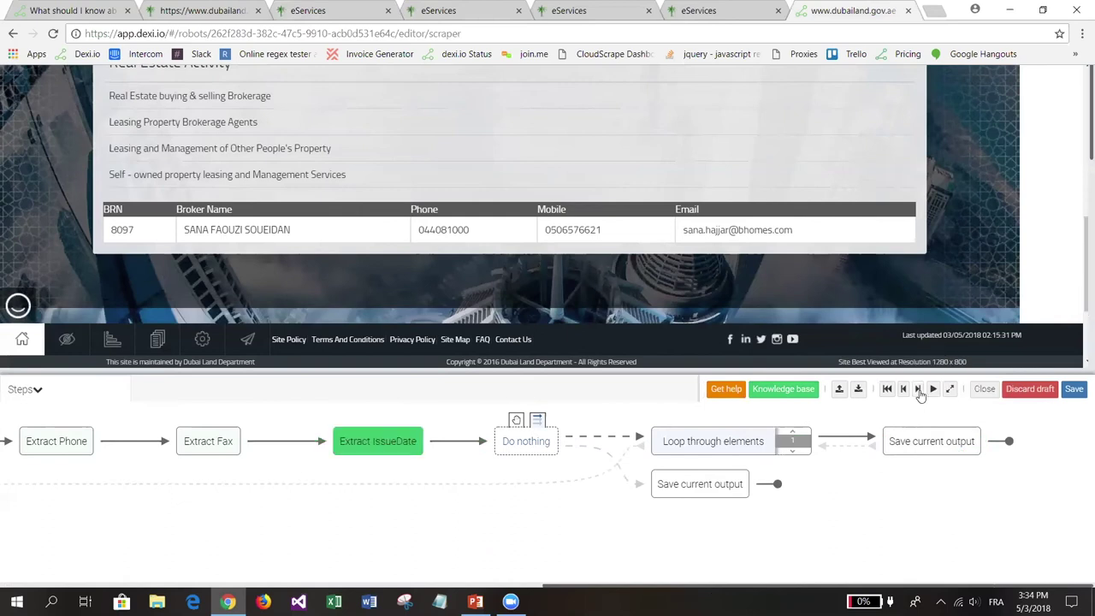
click(920, 390)
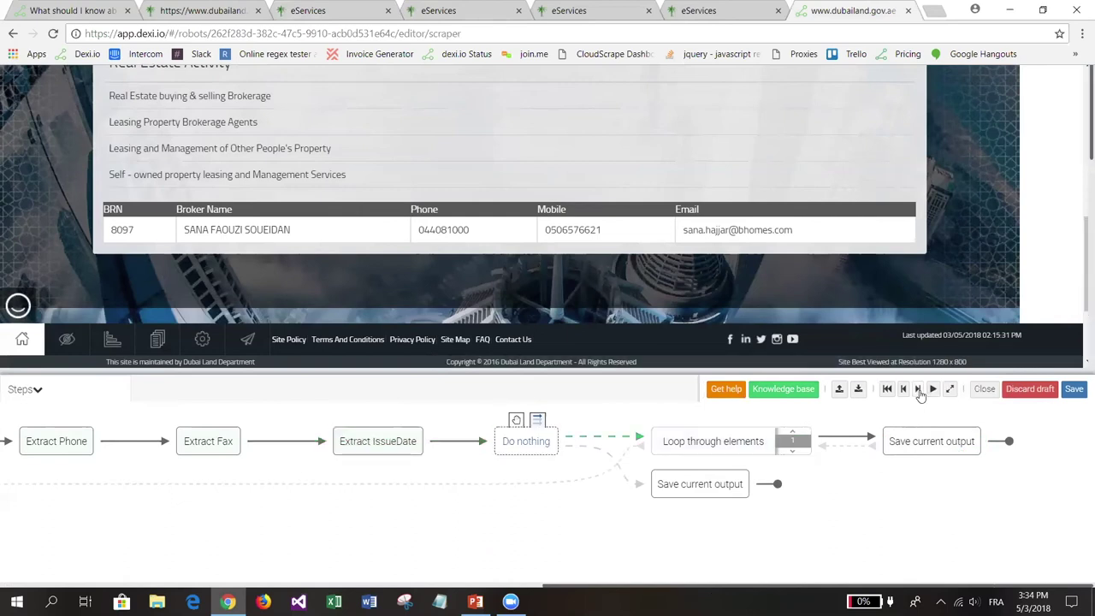
click(919, 390)
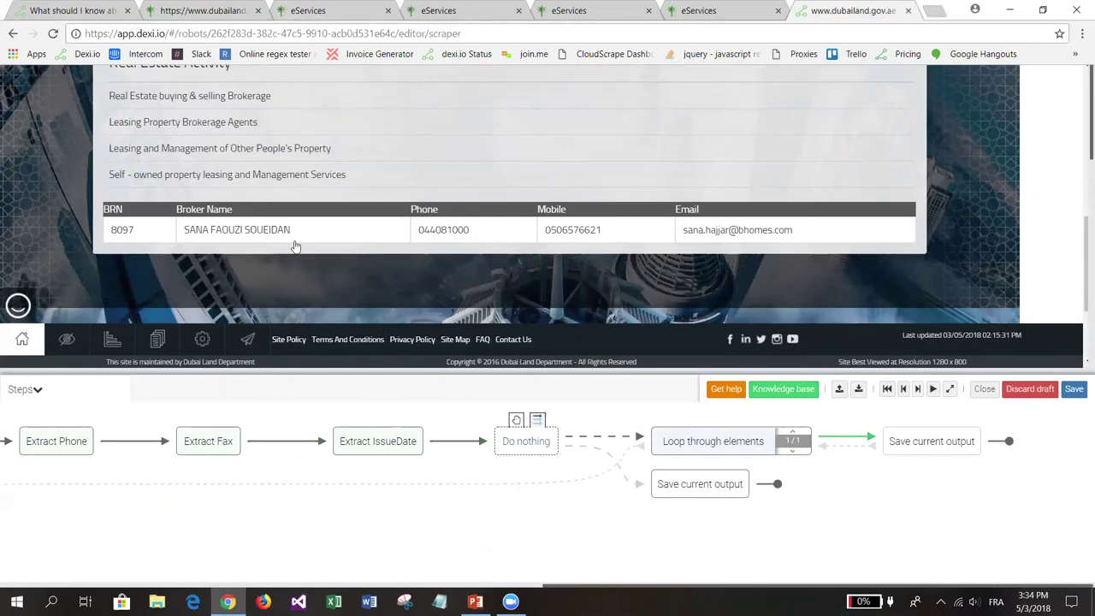
mouse_move(713, 434)
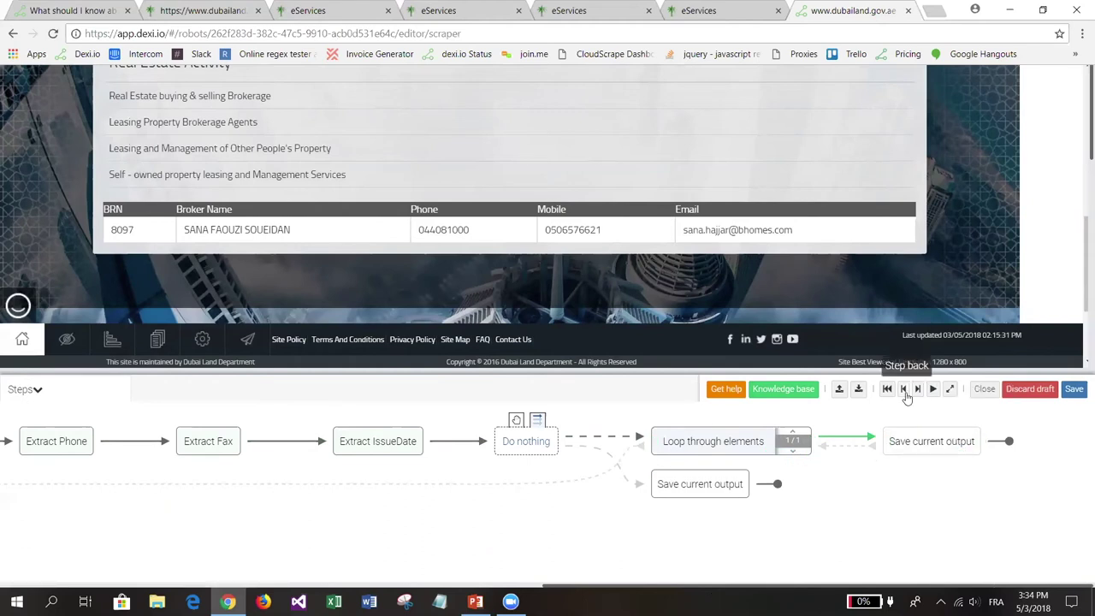
mouse_move(524, 444)
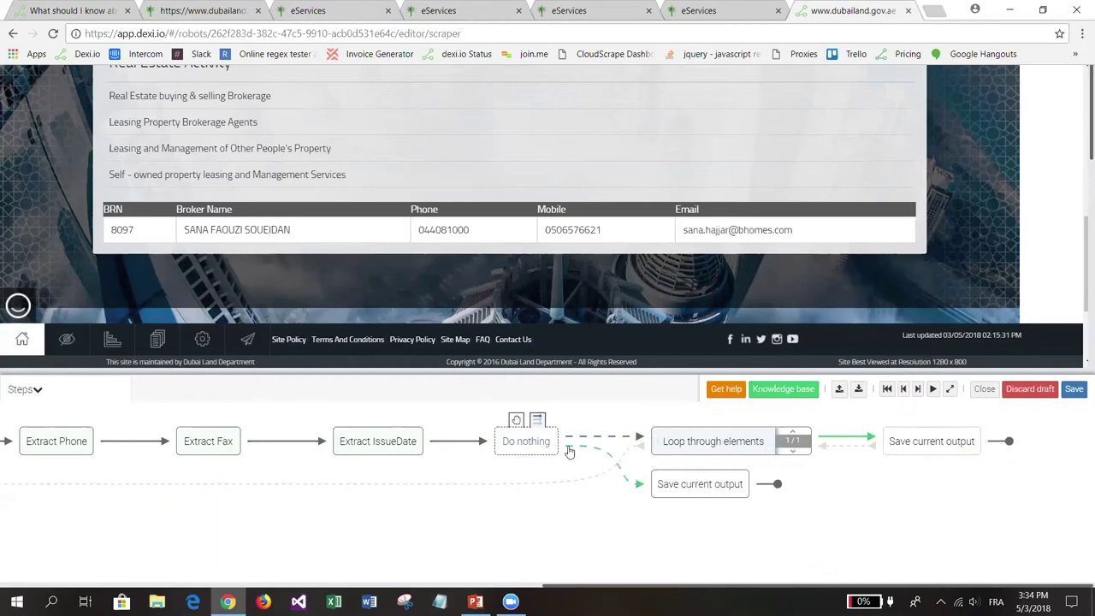
click(523, 444)
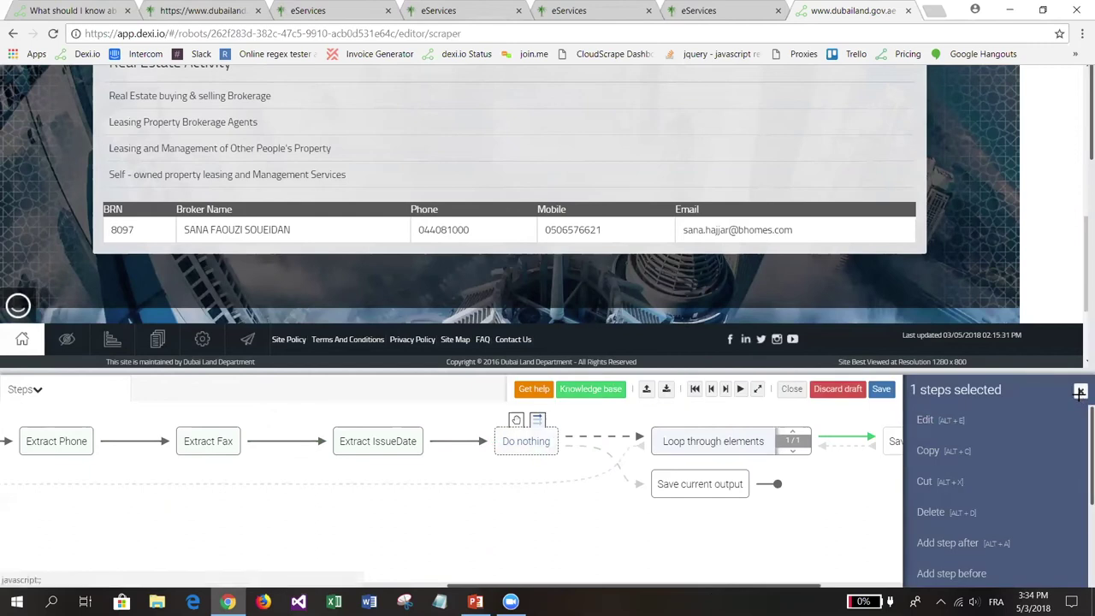
Examine the loop branch's steps and the broker table row's cell markup on the office 109 details page.
click(1080, 391)
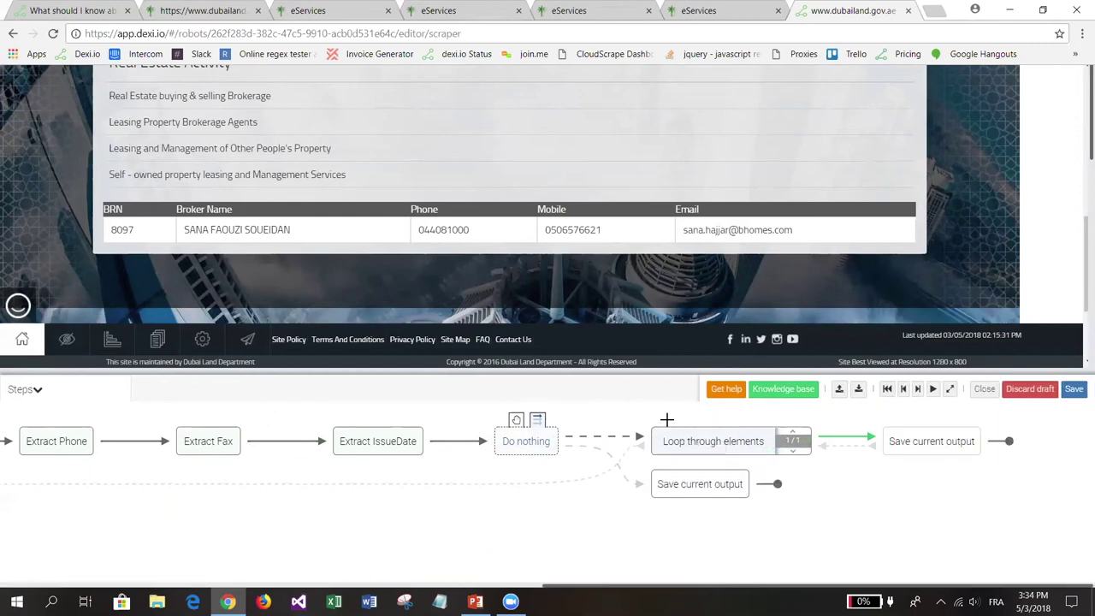
mouse_move(925, 453)
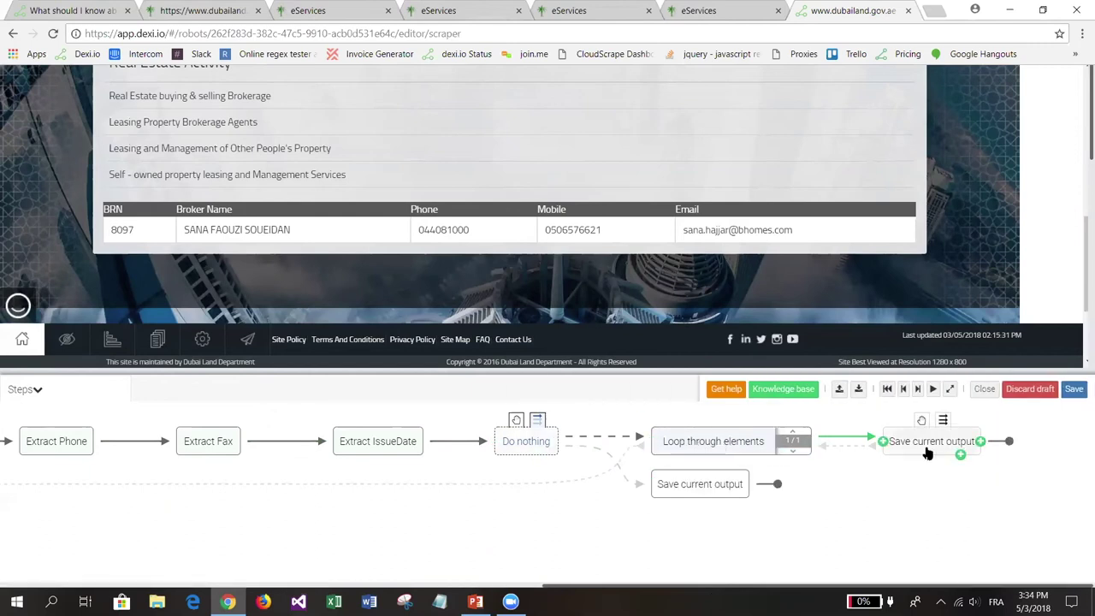
mouse_move(700, 492)
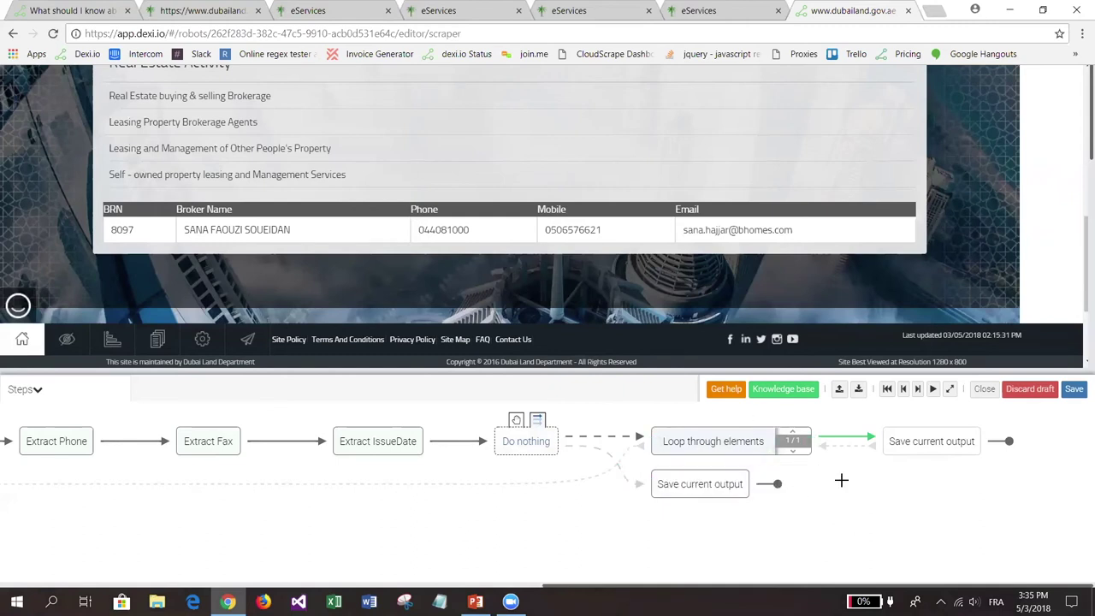
mouse_move(884, 451)
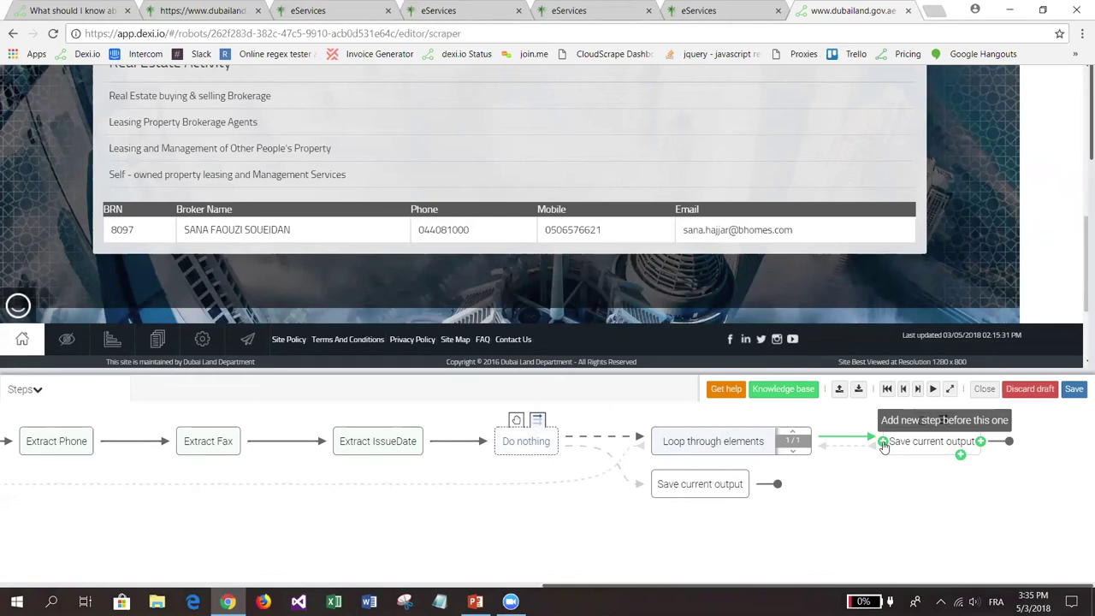
key(ctrl+3)
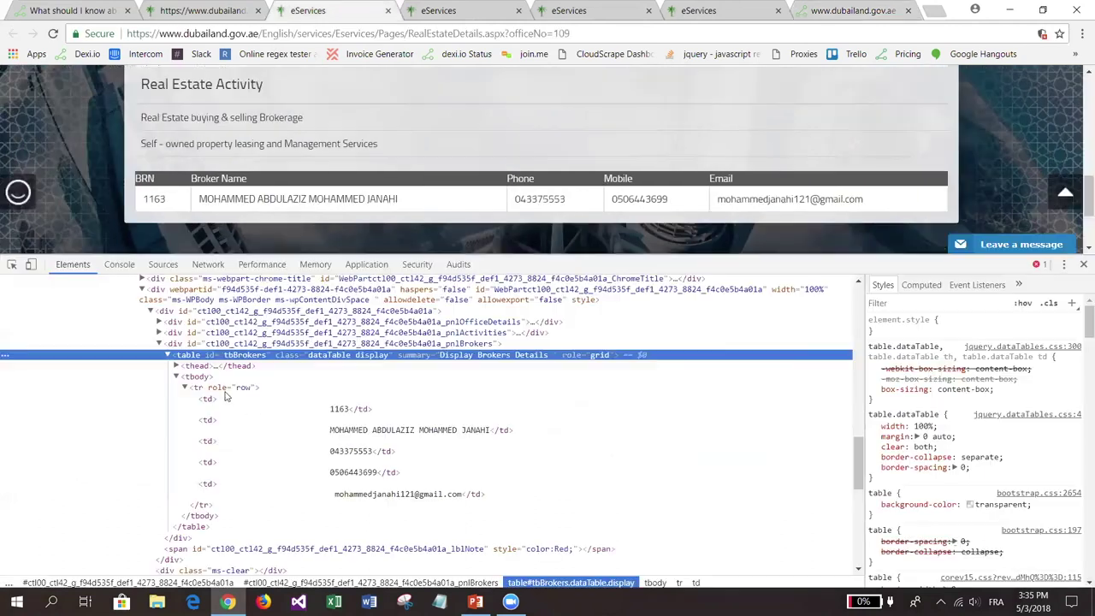
scroll(216, 379, down, 2)
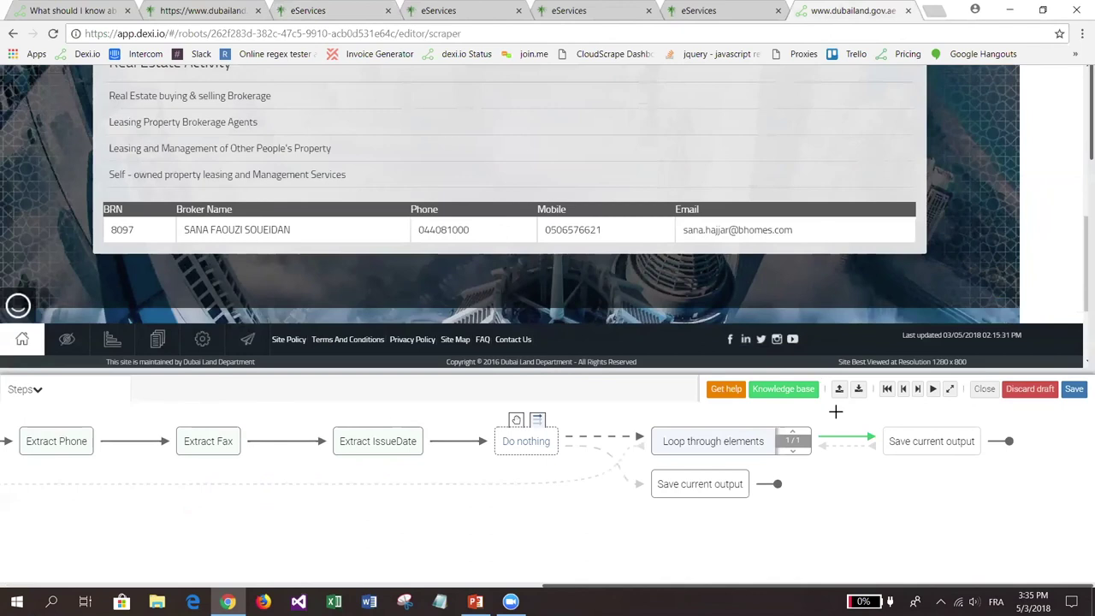
Back in the robot editor, copy the Extract IssueDate step and paste it before Save current output in the loop branch.
click(813, 11)
right_click(383, 446)
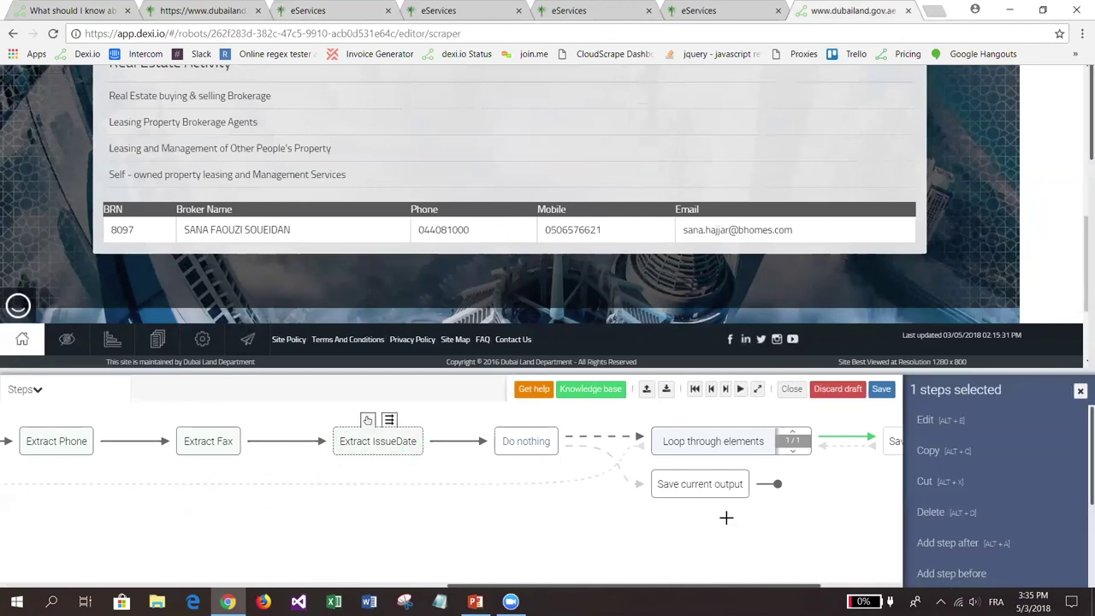
click(931, 451)
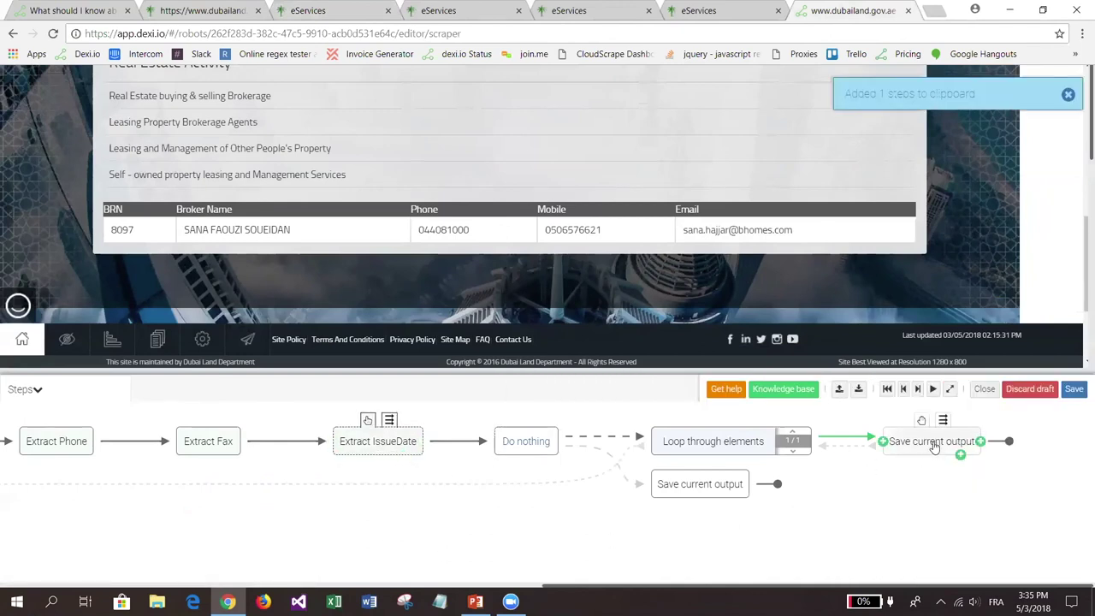
right_click(935, 448)
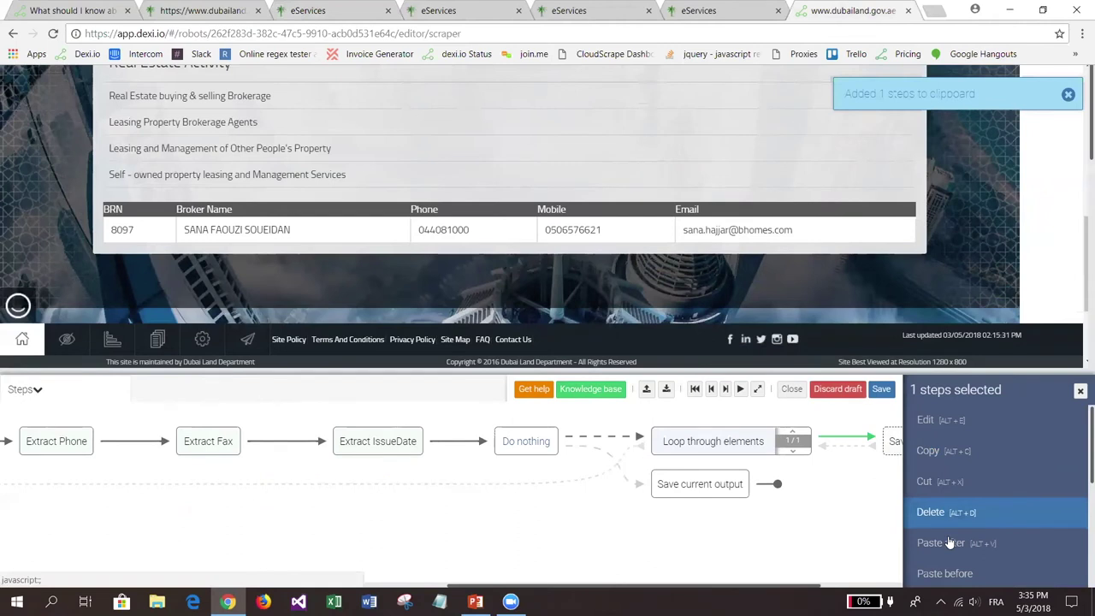
click(952, 571)
drag(843, 588, 923, 587)
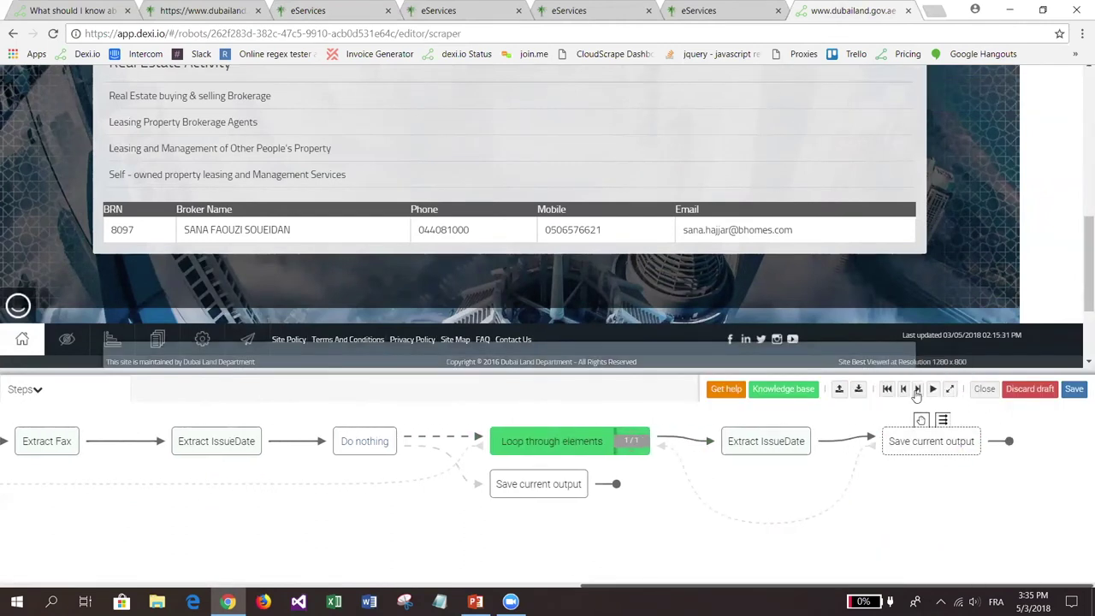
Change the element path of the copied Extract IssueDate step in the loop branch to td:nth-child(1).
right_click(757, 444)
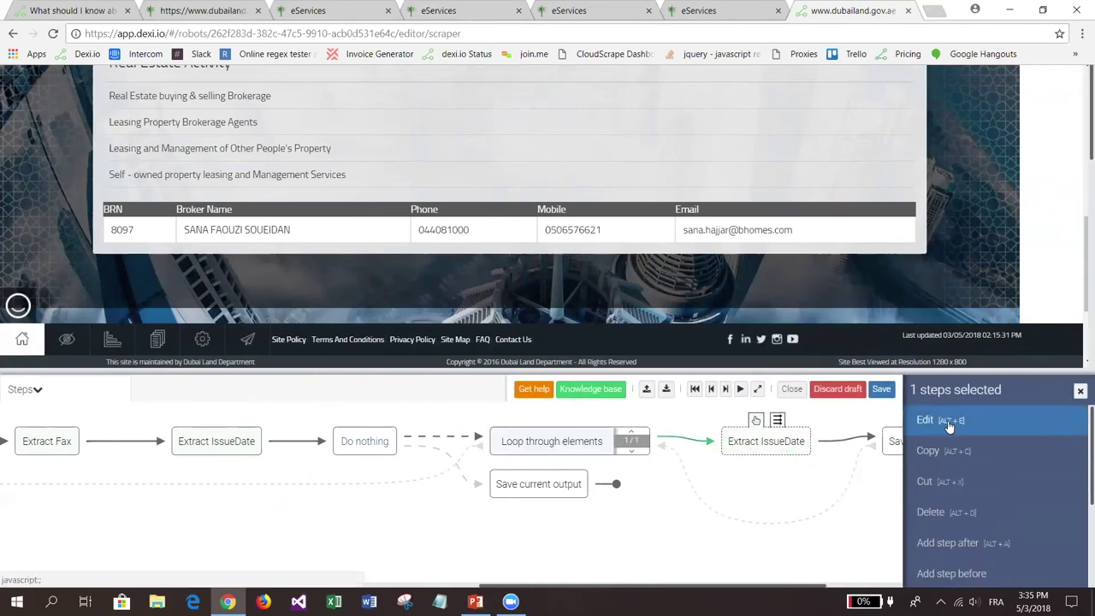
click(926, 420)
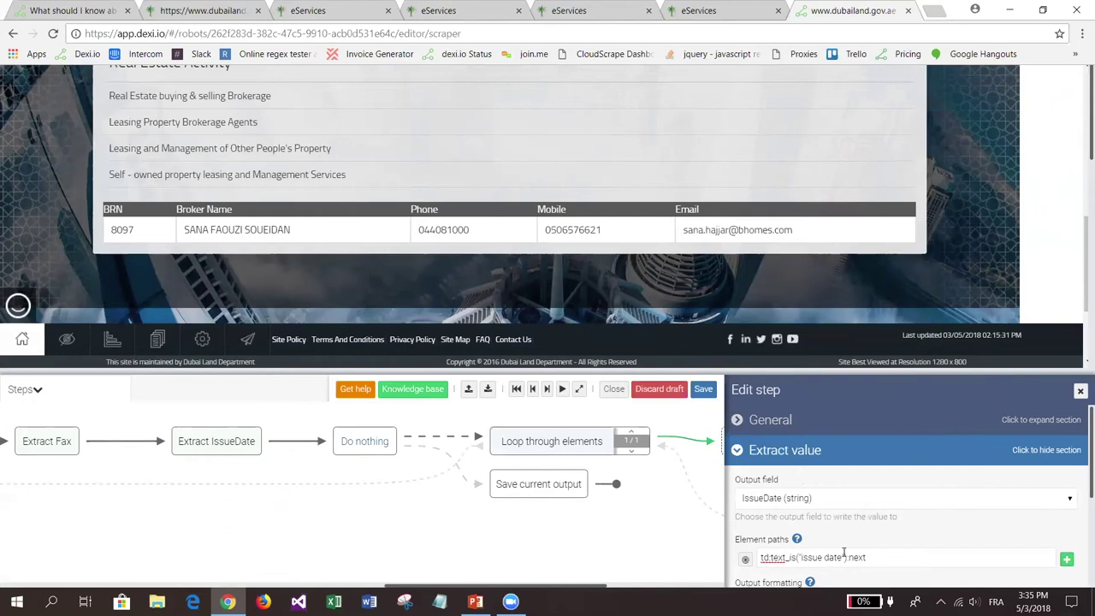
key(shift+Left)
key(shift+Left)
key(shift+Left)
key(shift+Left)
key(shift+Left)
key(shift+Left)
key(shift+Left)
key(shift+Left)
key(shift+Left)
key(shift+Left)
key(shift+Left)
key(shift+Left)
key(shift+Left)
key(shift+Left)
key(shift+Left)
key(shift+Left)
key(shift+Left)
key(shift+Left)
key(shift+Left)
key(shift+Left)
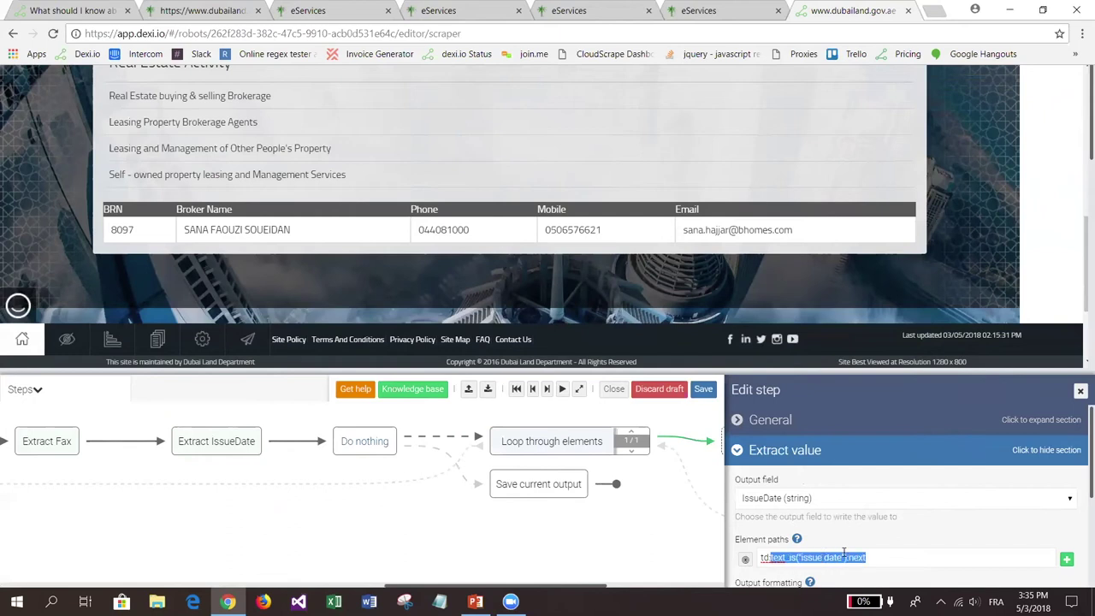
text(:nth)
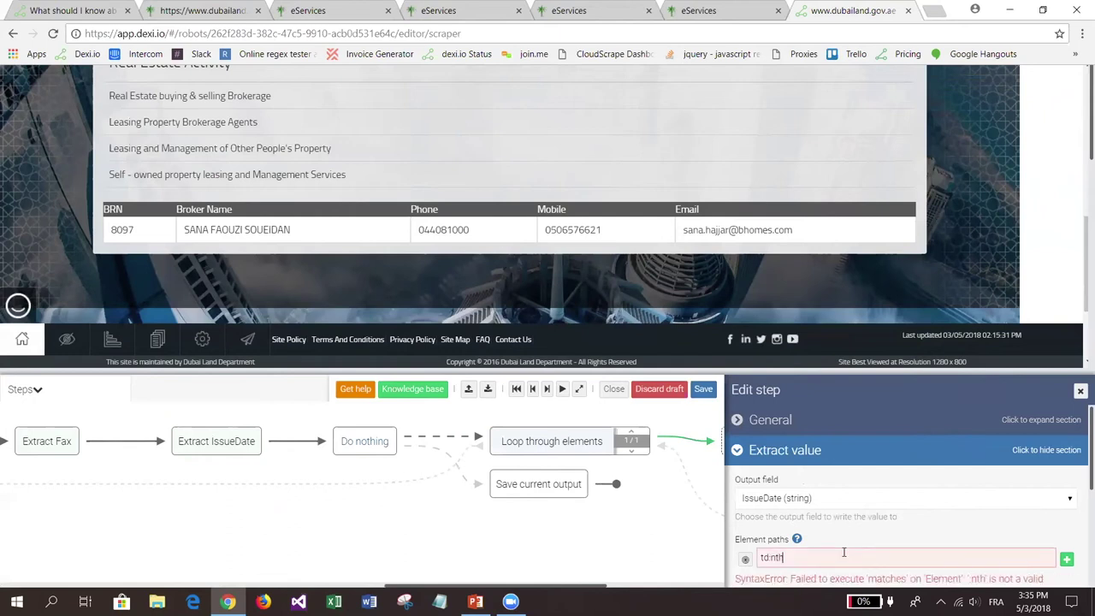
text(-child(1)
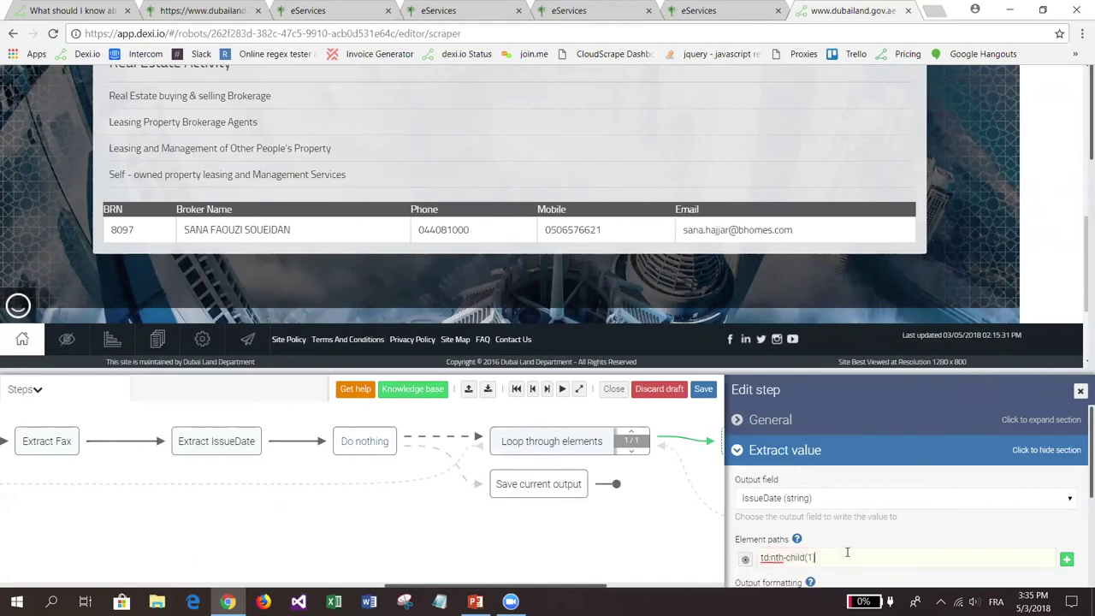
text())
scroll(819, 495, down, 2)
scroll(806, 486, up, 1)
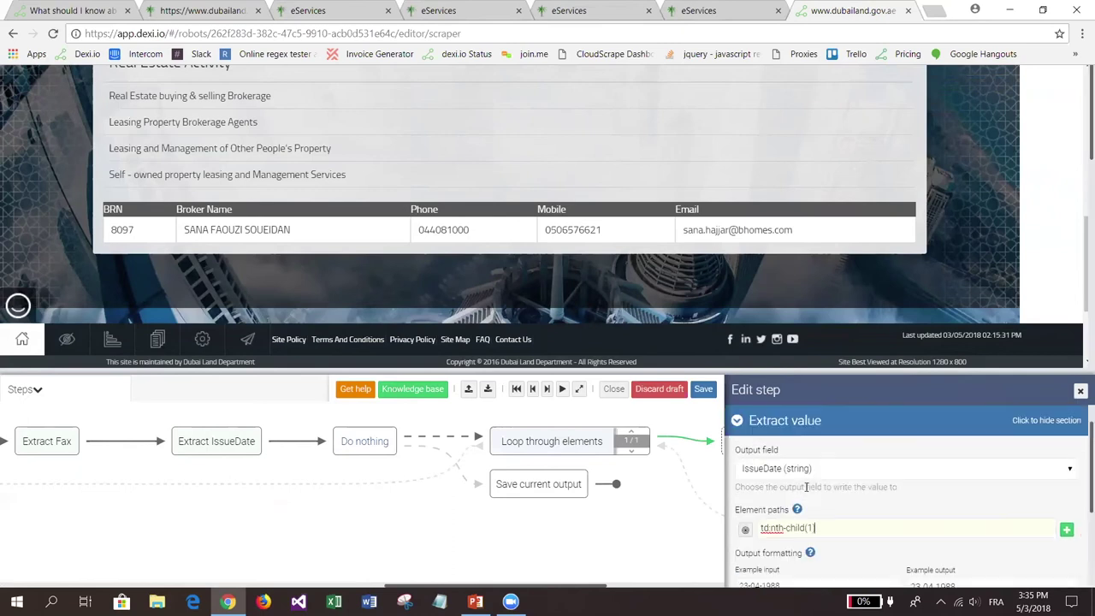
Set the copied step's output field to Broker.BRN and confirm the step.
click(797, 472)
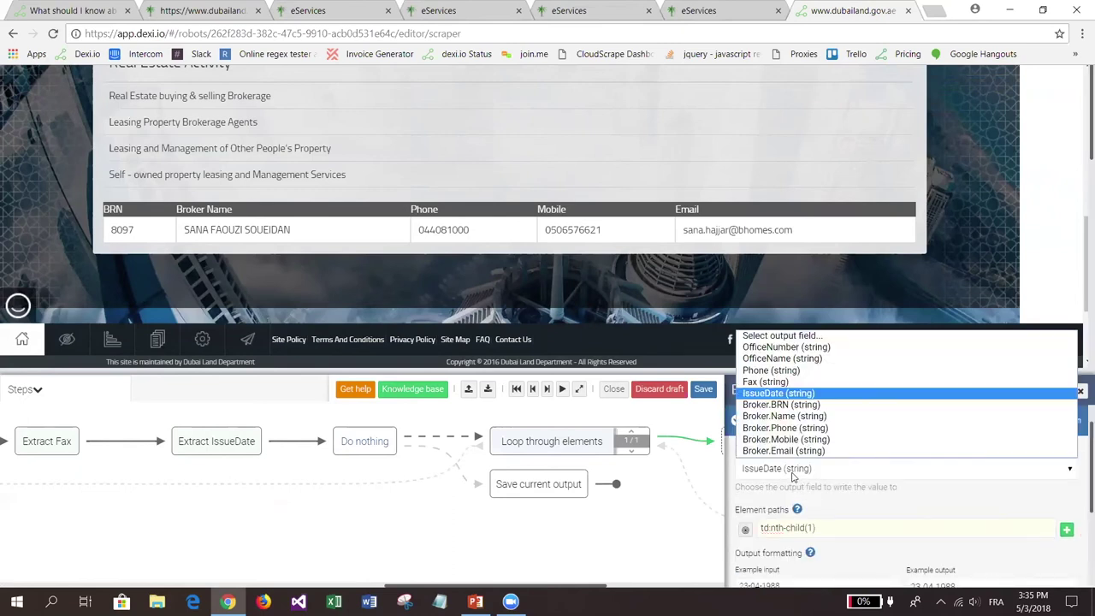
click(794, 472)
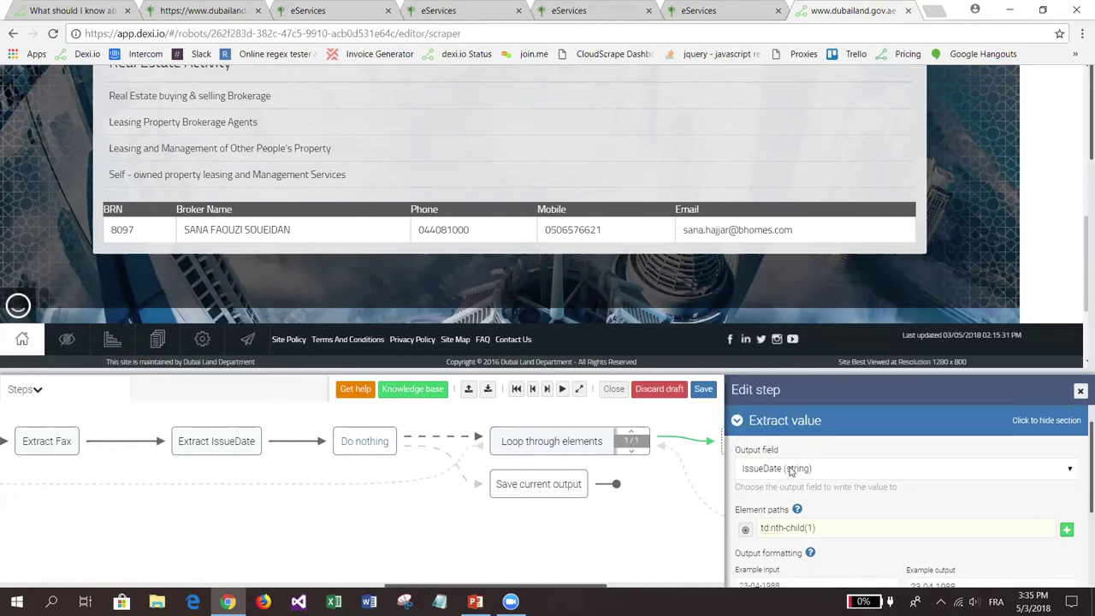
click(784, 470)
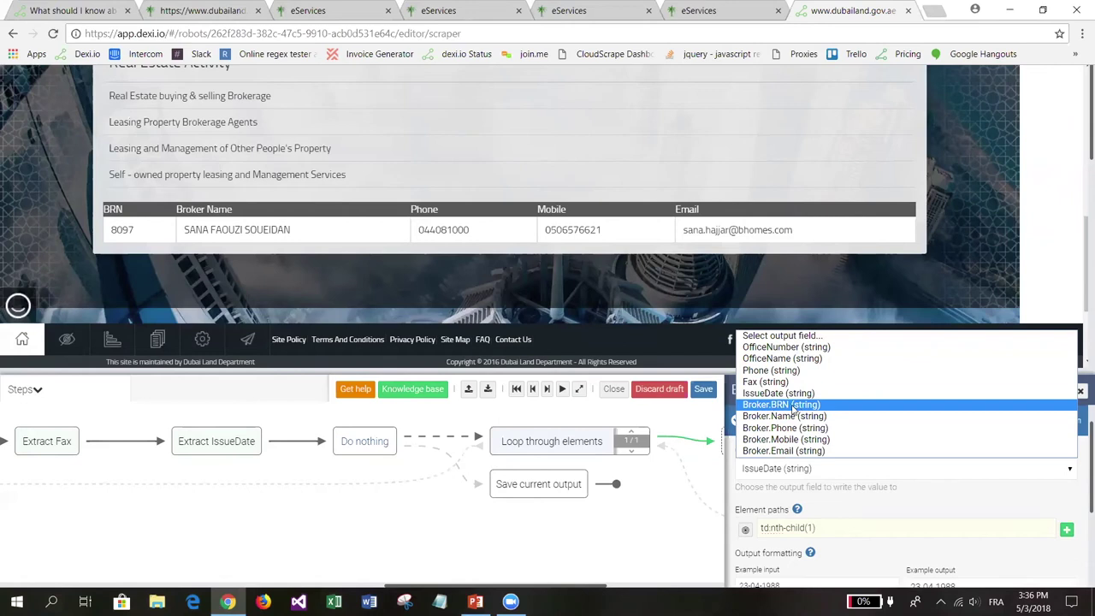
click(794, 405)
scroll(824, 522, down, 3)
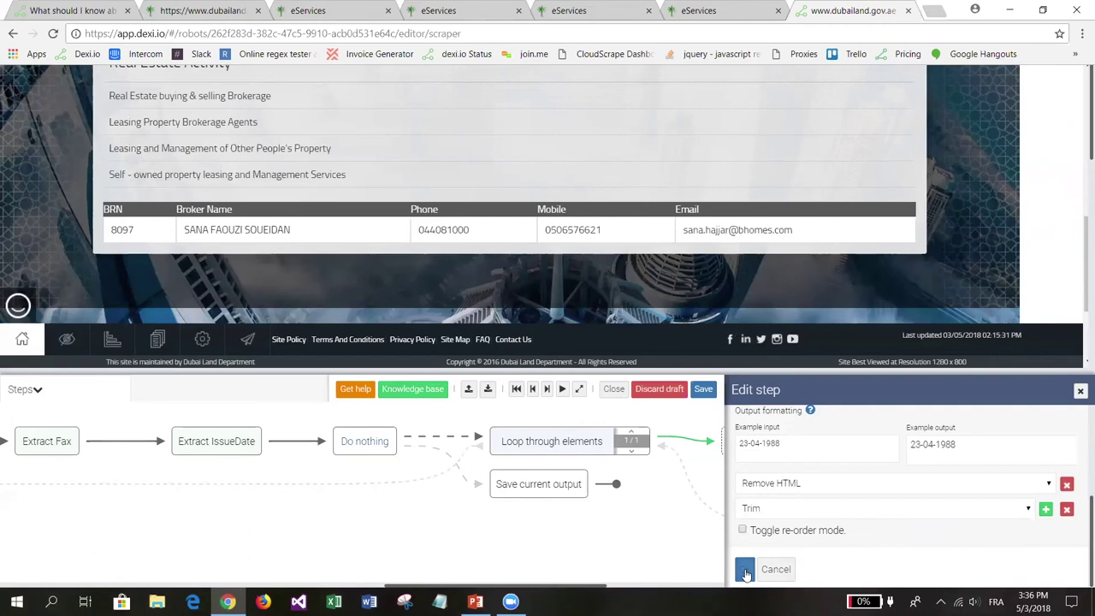
click(746, 575)
Test the Extract Broker.BRN step by checking the Broker output in the results, and step the execution back to it.
click(25, 390)
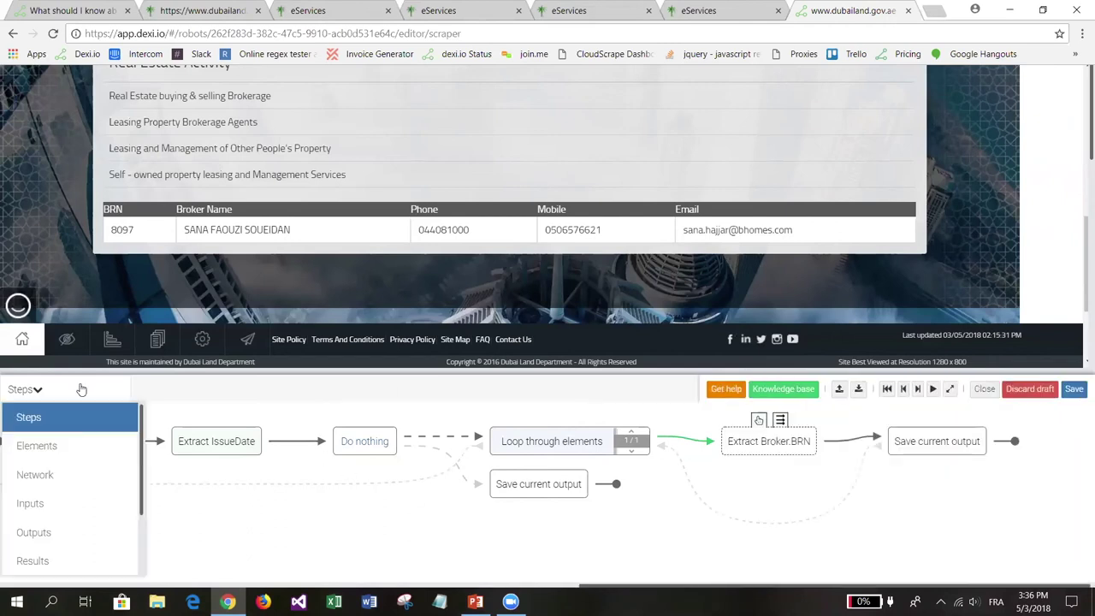
click(52, 561)
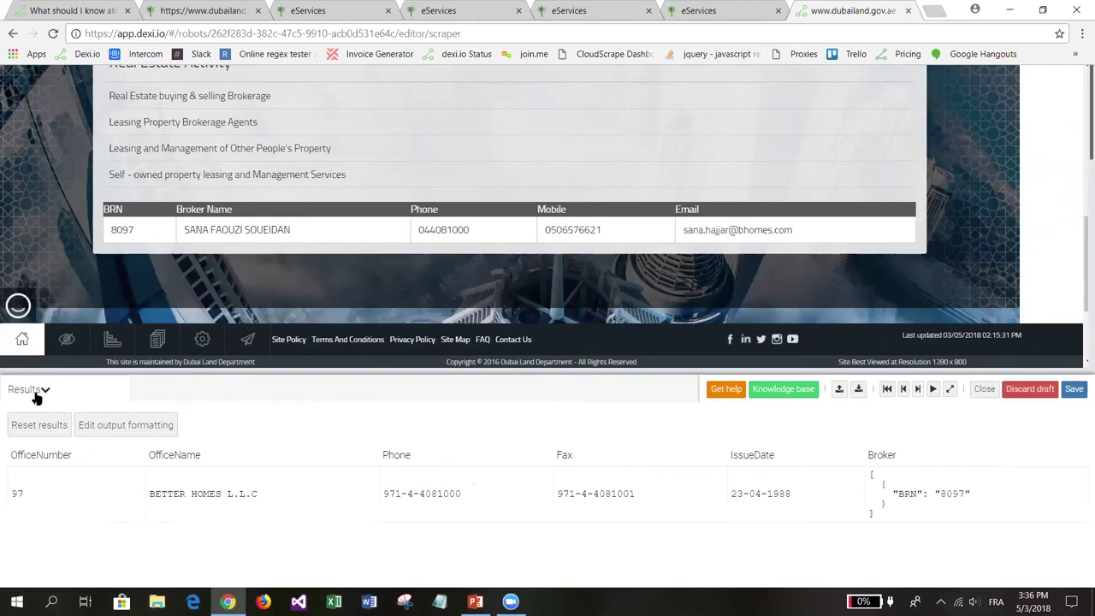
click(36, 396)
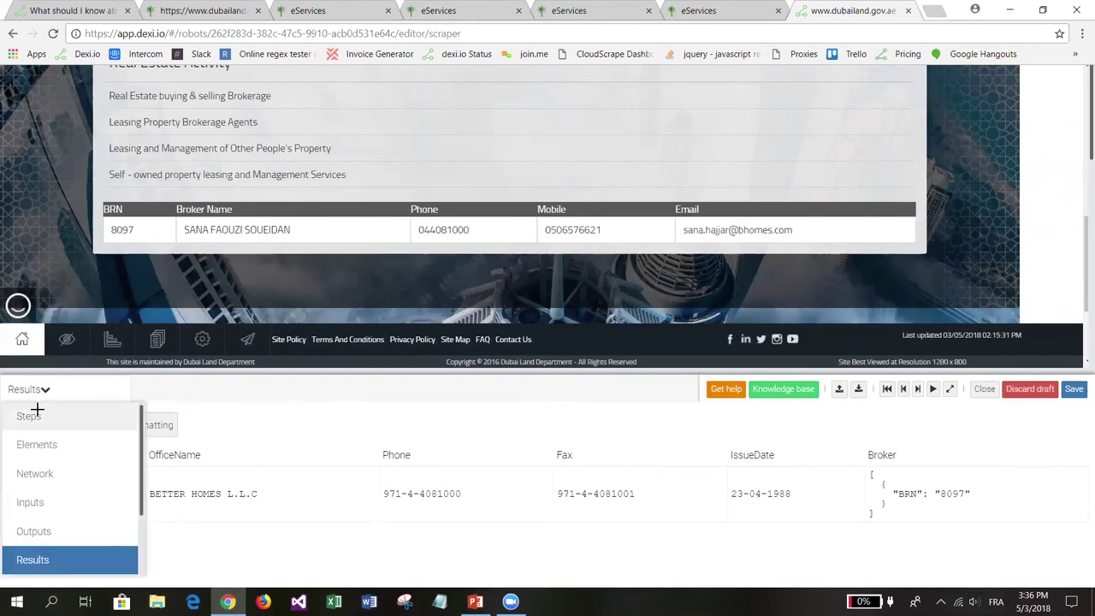
click(36, 414)
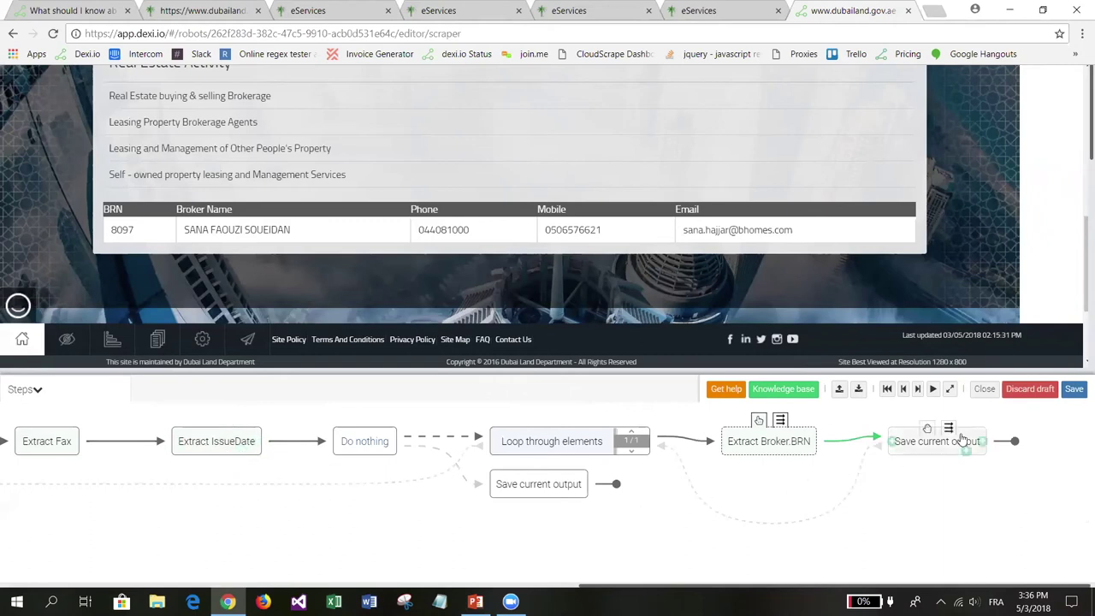
click(904, 389)
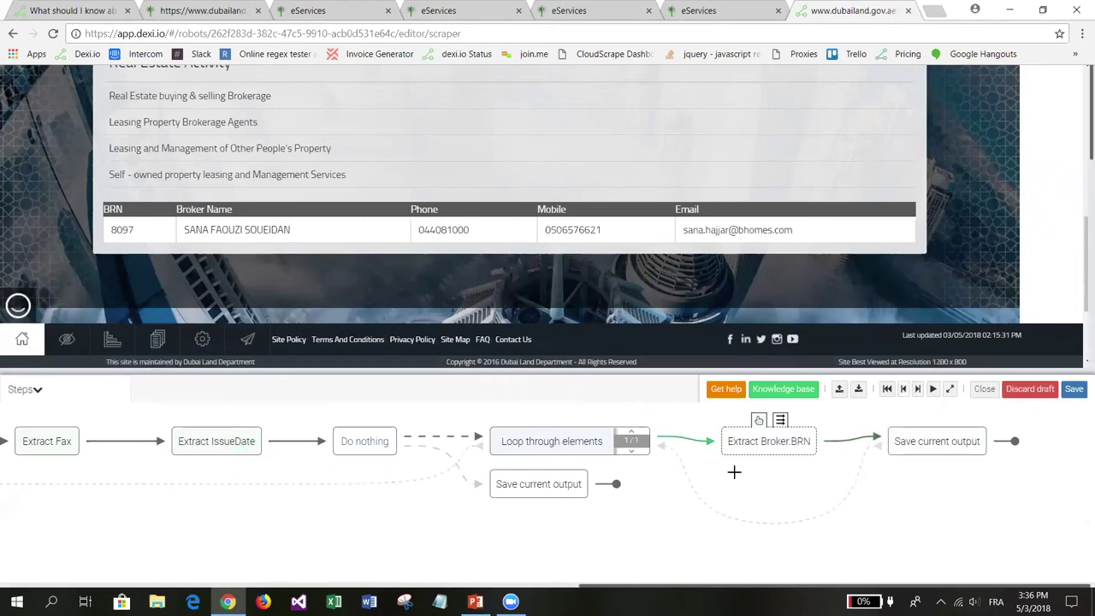
Copy the Extract Broker.BRN step and paste it before Save current output in the loop branch.
mouse_move(762, 448)
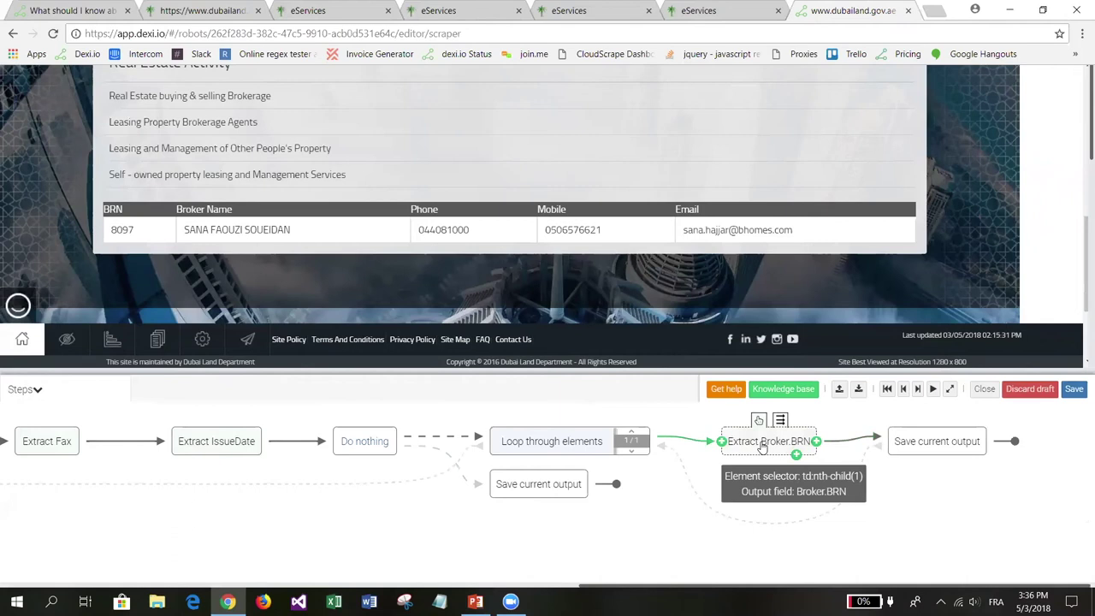
click(762, 449)
click(928, 451)
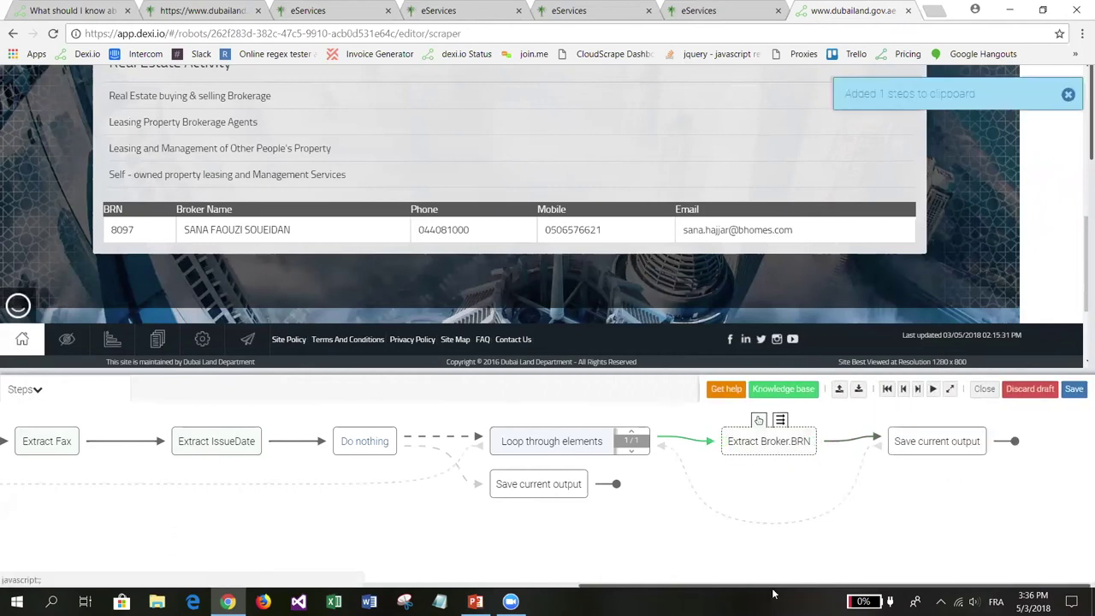
mouse_move(901, 452)
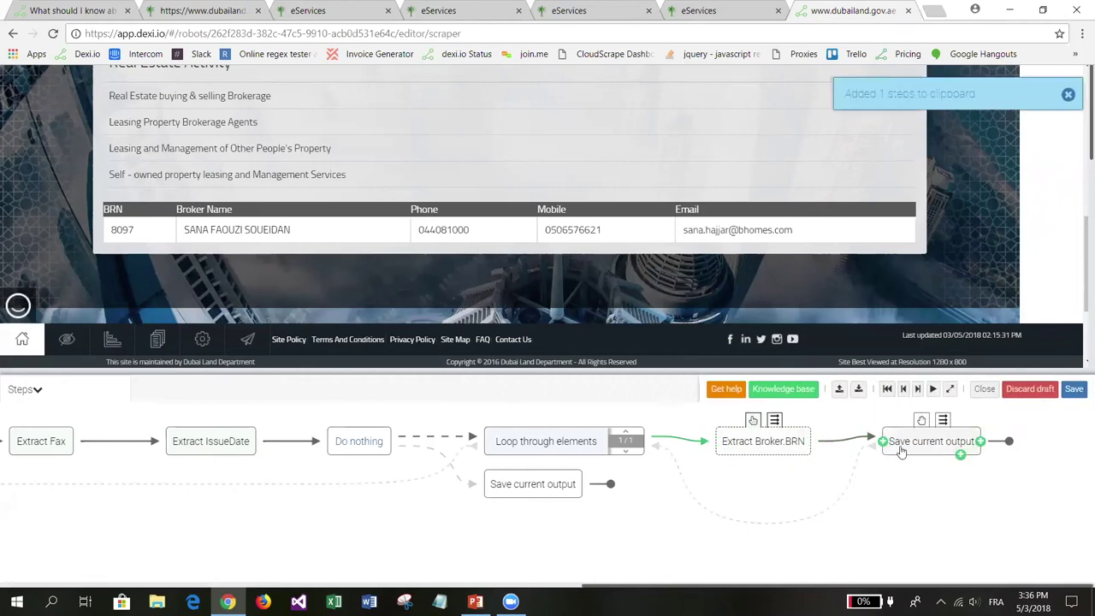
click(903, 450)
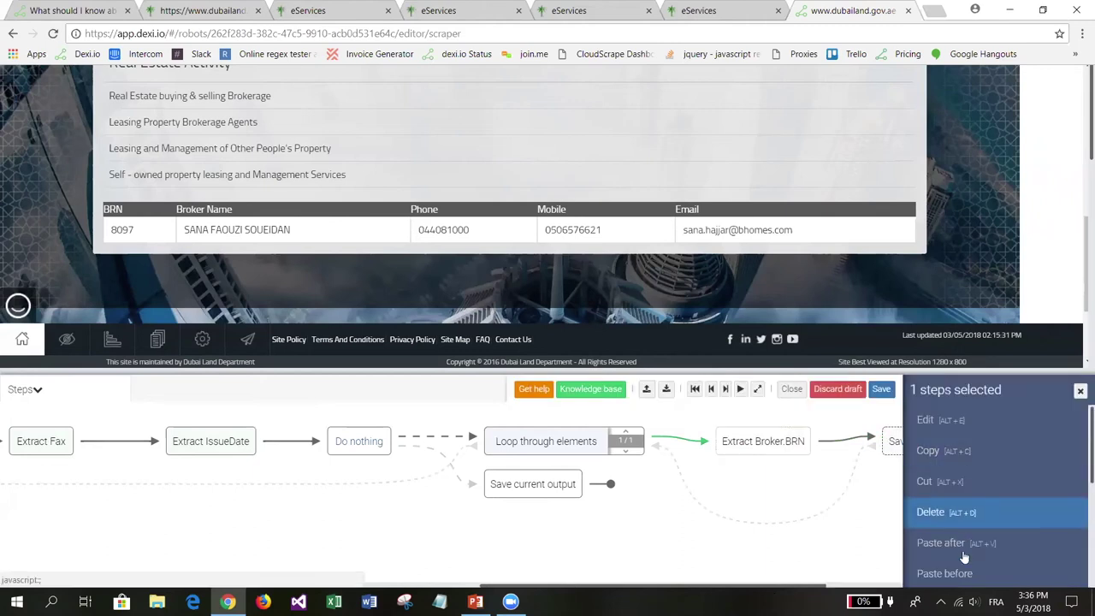
click(950, 572)
Set the pasted step's output field to Broker.Name and its element path to td:nth-child(2), and close its settings.
click(931, 441)
click(956, 429)
click(834, 499)
key(Down)
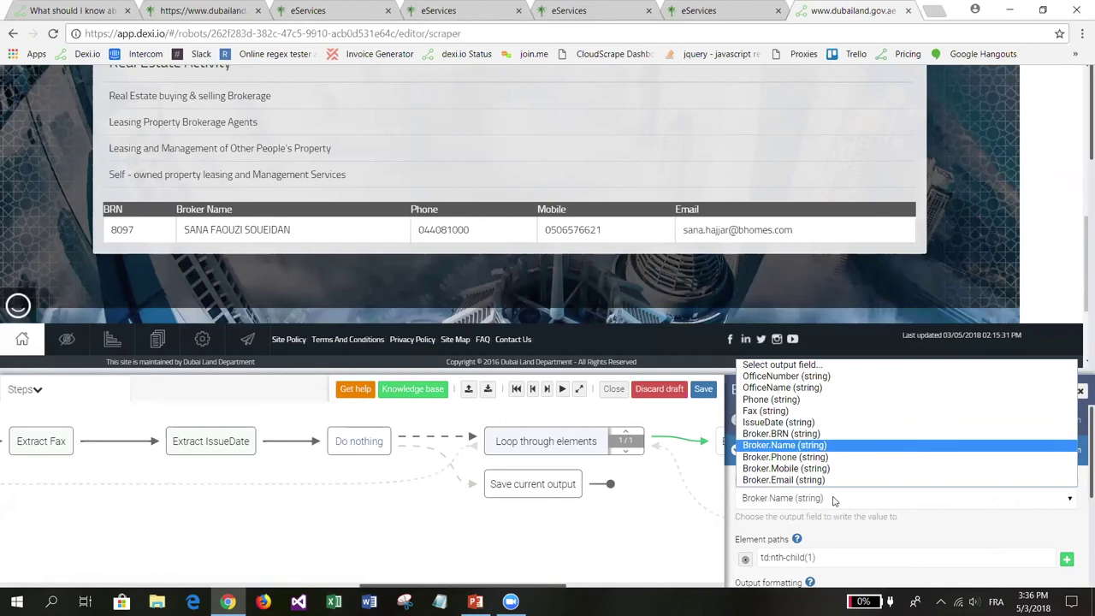
key(Return)
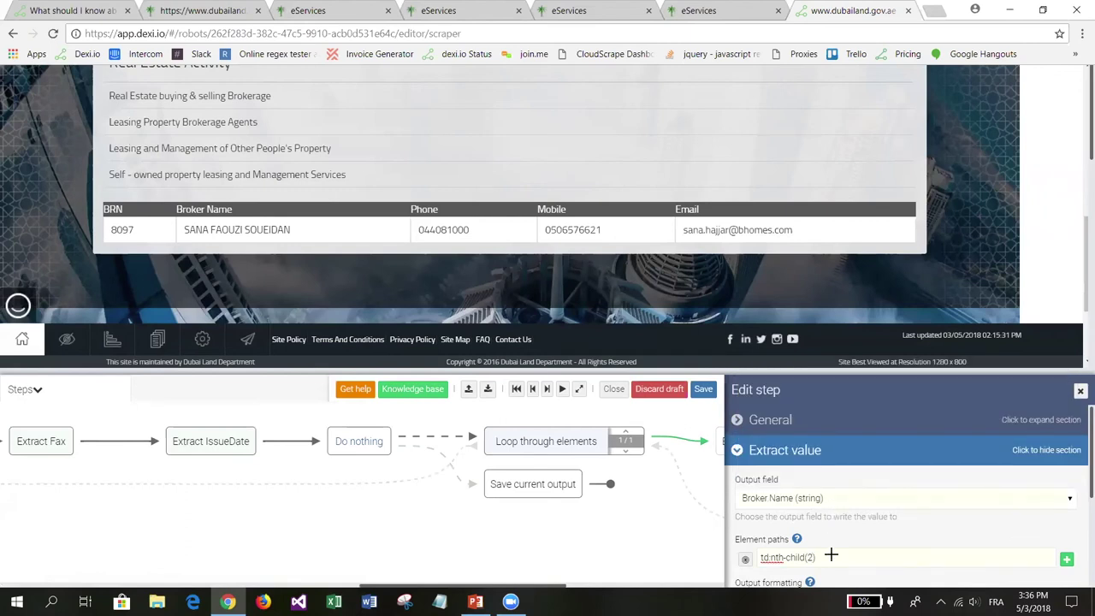
key(Escape)
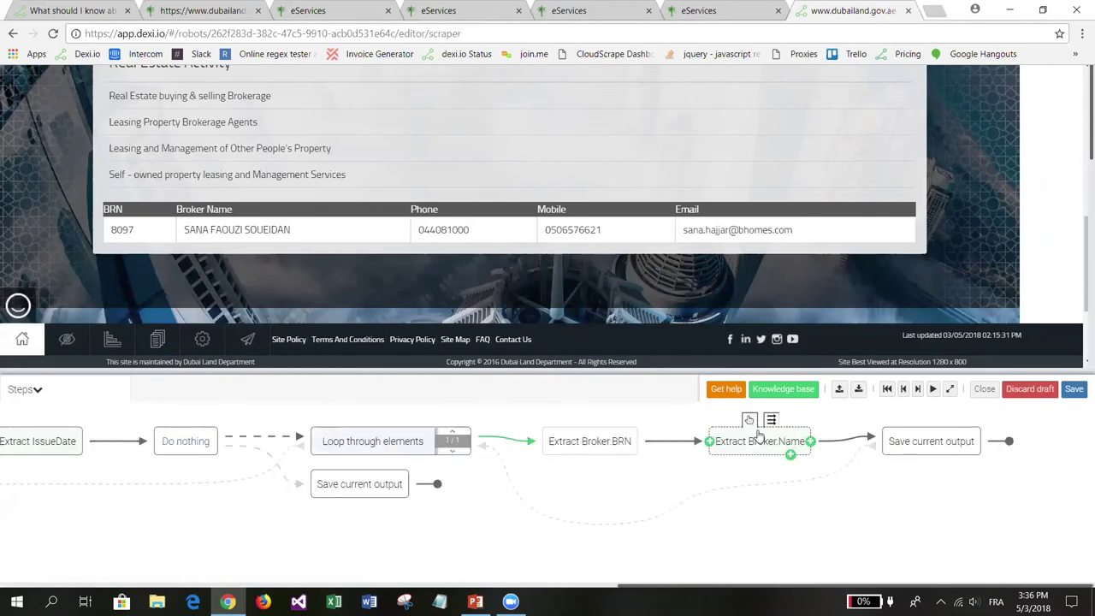
Copy the Extract Broker.Name step and paste it before Save current output in the loop branch.
right_click(759, 435)
click(931, 451)
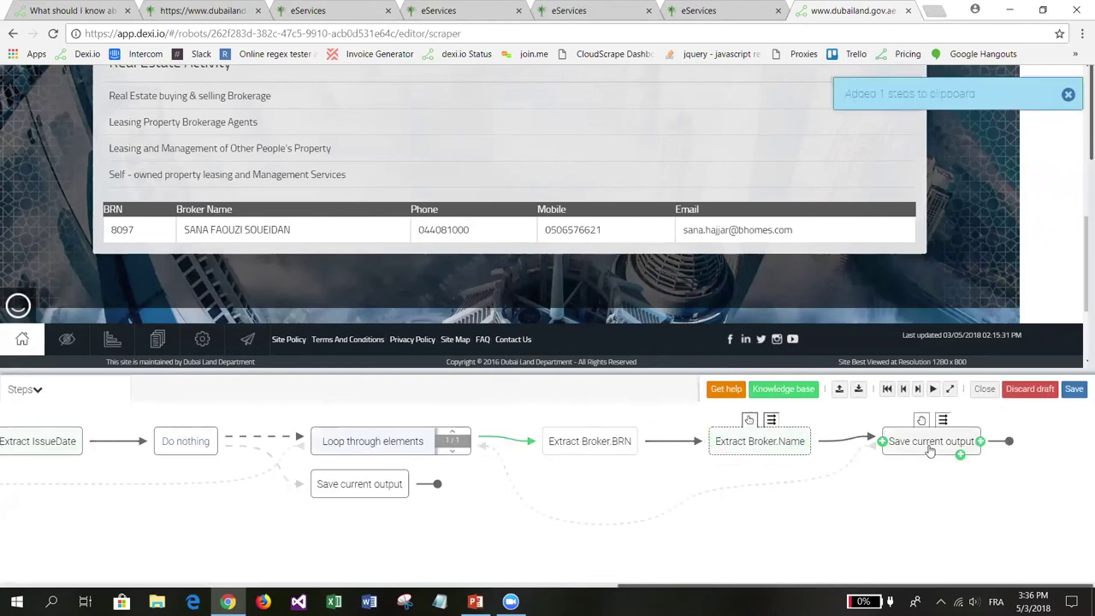
right_click(931, 451)
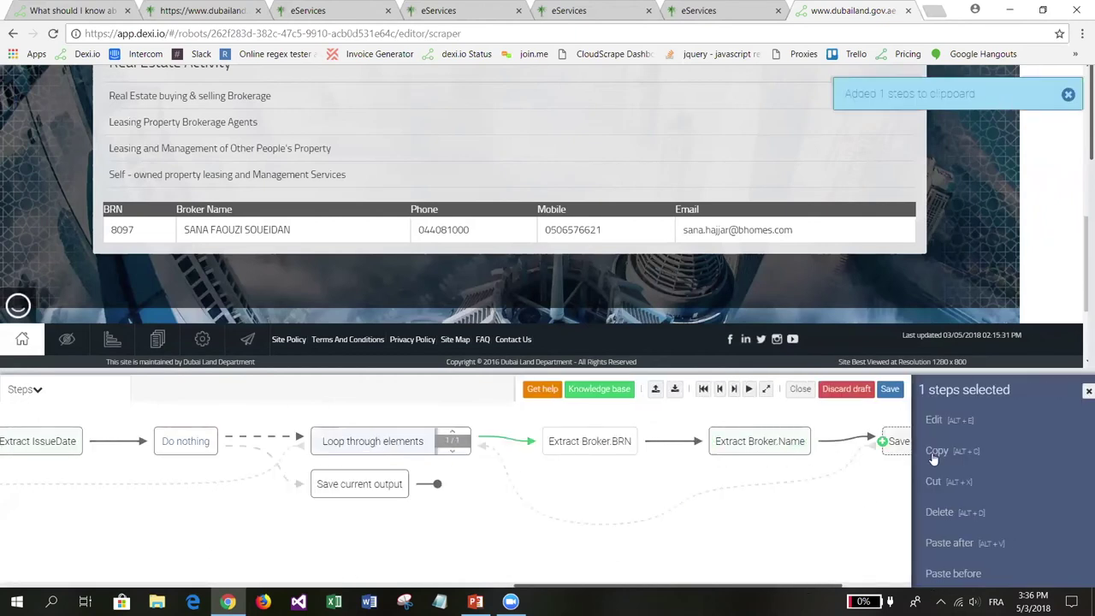
click(967, 574)
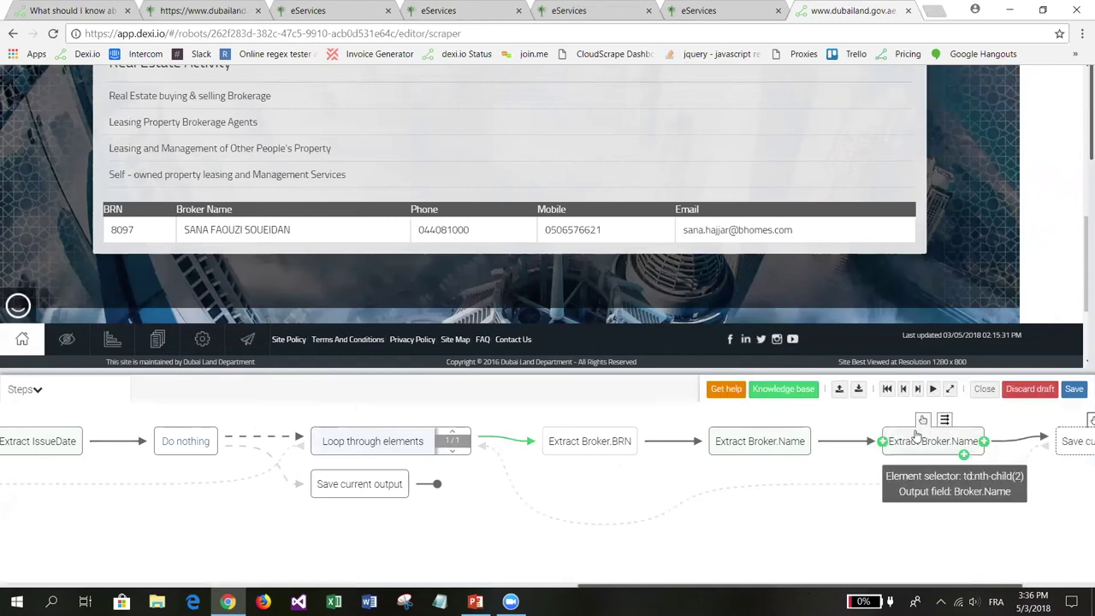
Set the second Extract Broker.Name step's output field to Broker.Phone and its element path to td:nth-child(3), and close its settings.
right_click(916, 435)
click(928, 421)
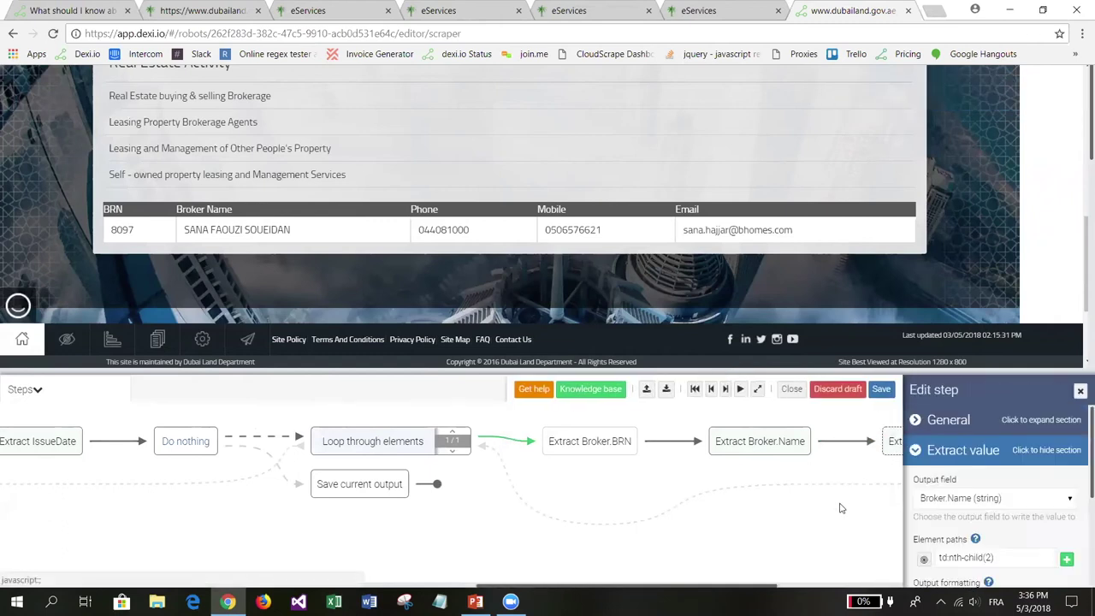
click(841, 505)
key(Down)
key(Return)
click(832, 565)
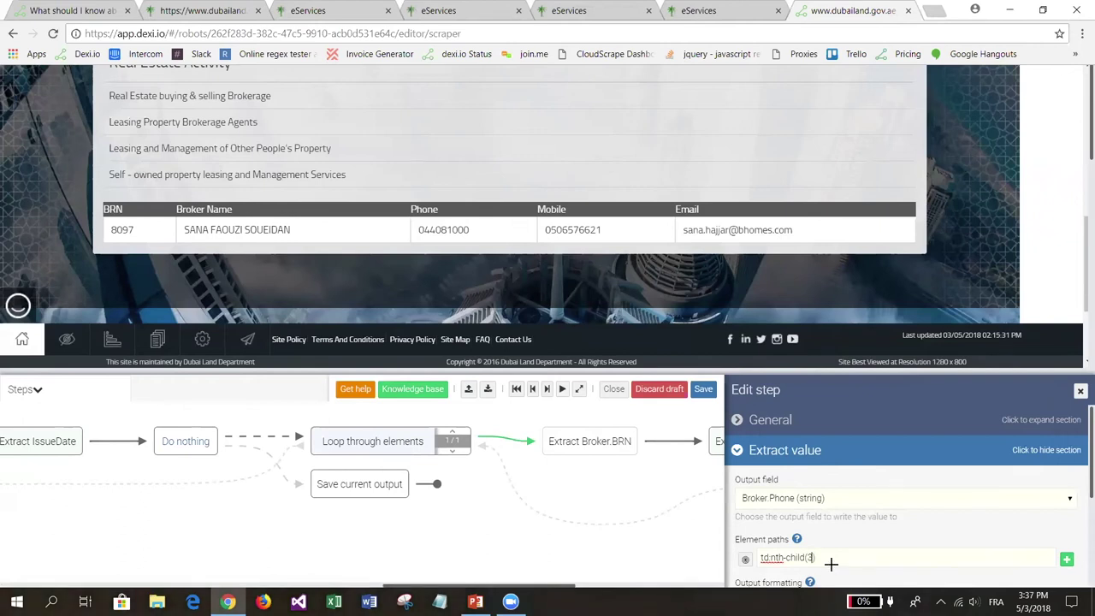
key(Escape)
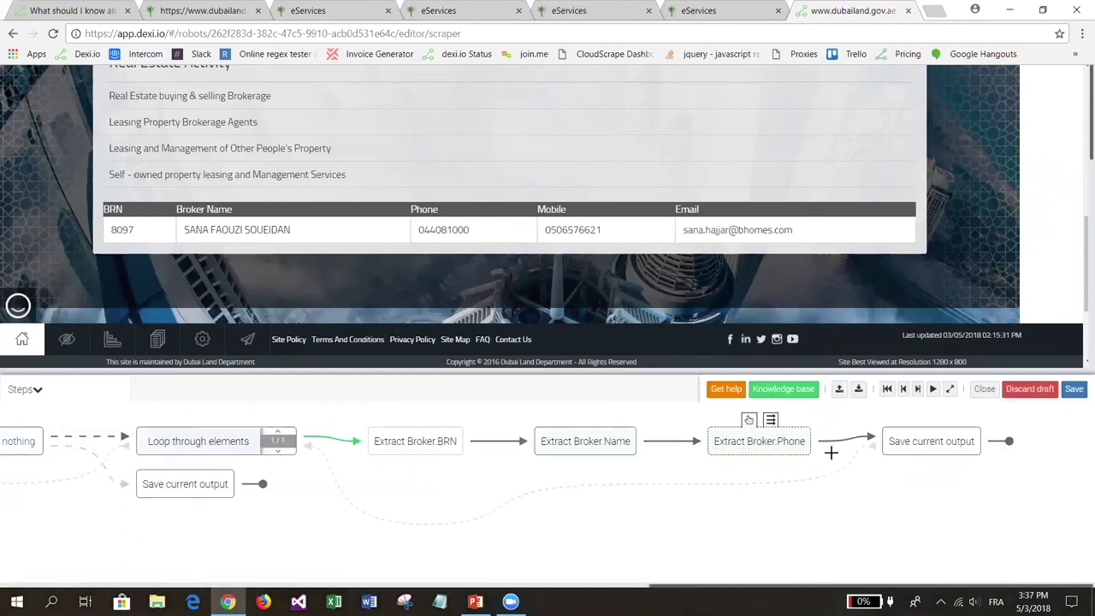
Copy the Extract Broker.Phone step and paste it before Save current output in the loop branch.
right_click(777, 446)
click(948, 460)
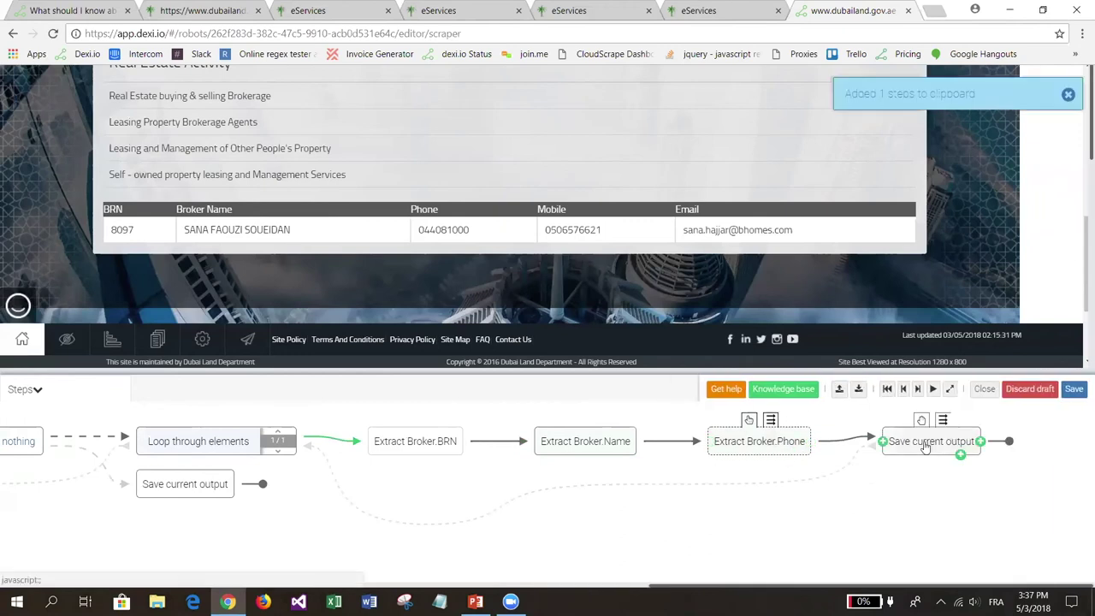
right_click(932, 443)
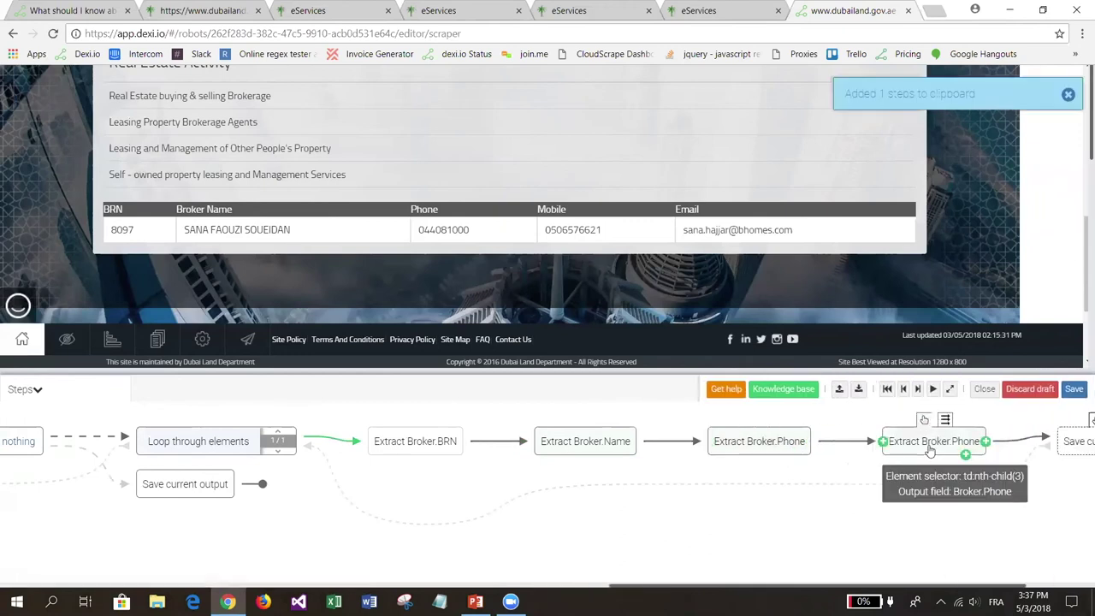
Set the pasted step's output field to Broker.Mobile and its element path to td:nth-child(4), and close its settings.
click(935, 440)
click(922, 419)
click(843, 499)
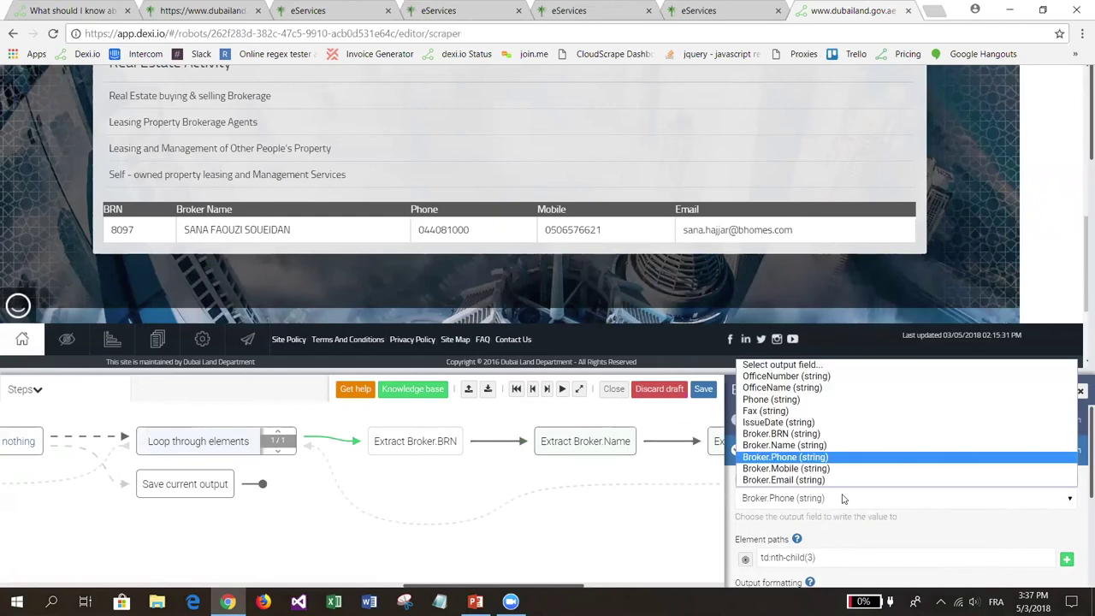
key(Down)
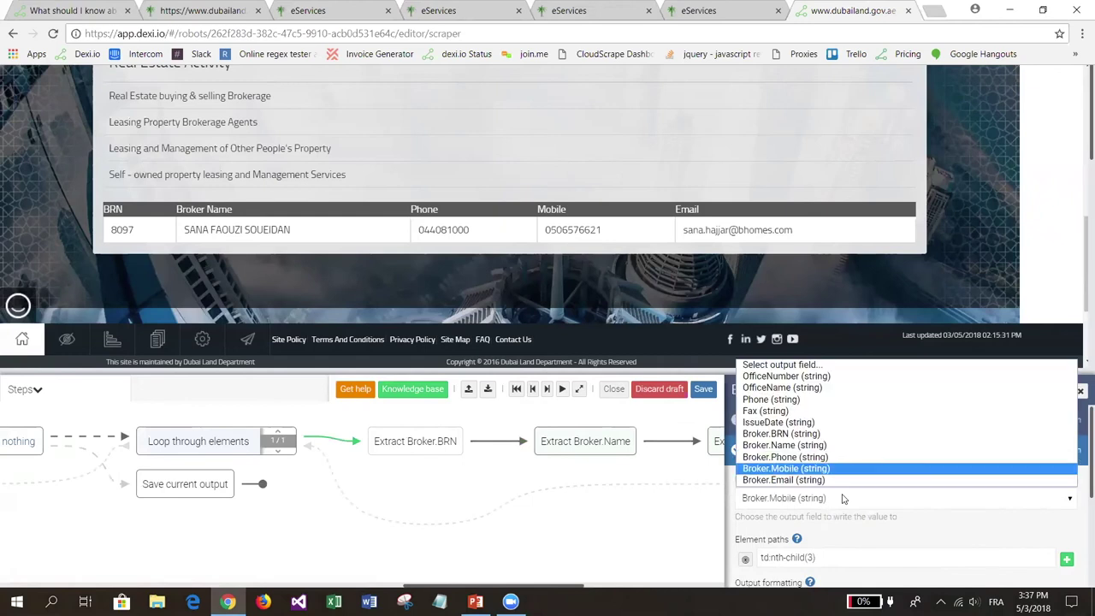
key(Return)
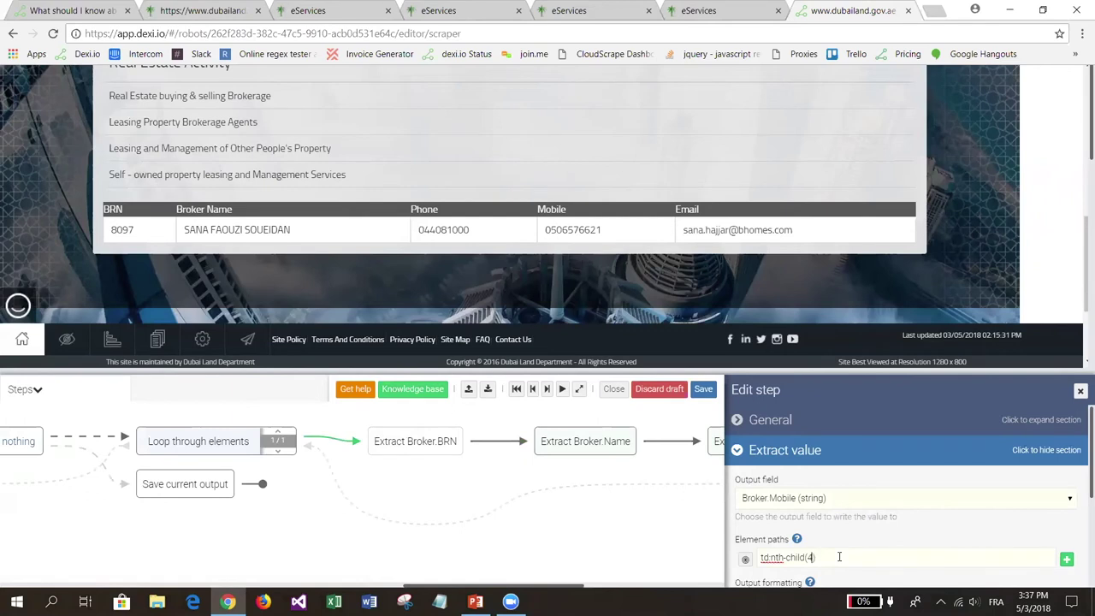
key(Escape)
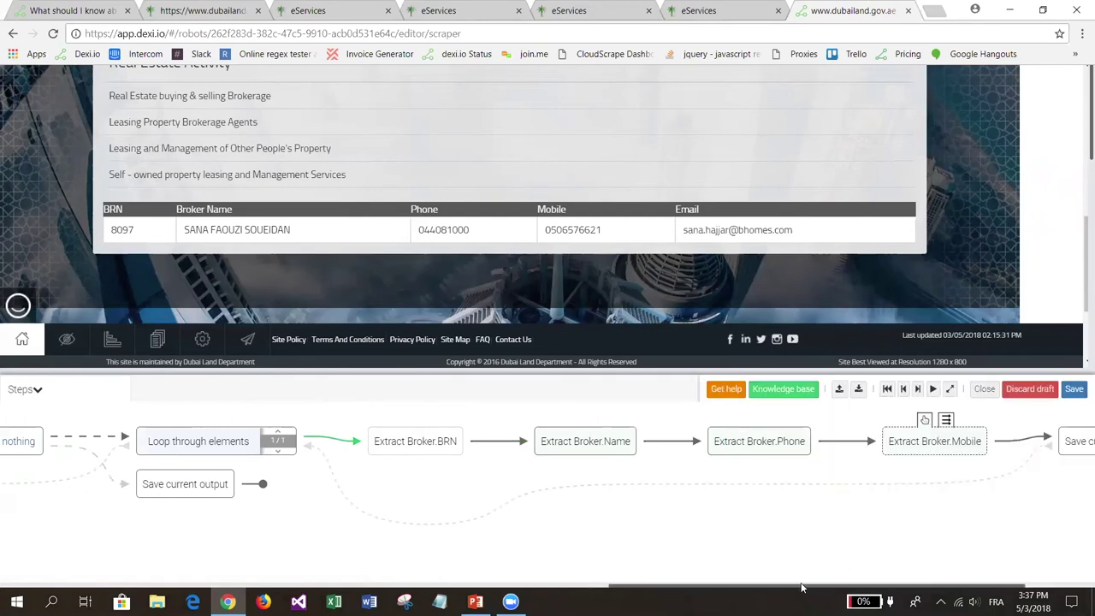
Copy the Extract Broker.Mobile step and paste it before Save current output in the loop branch.
scroll(869, 582, right, 2)
click(770, 441)
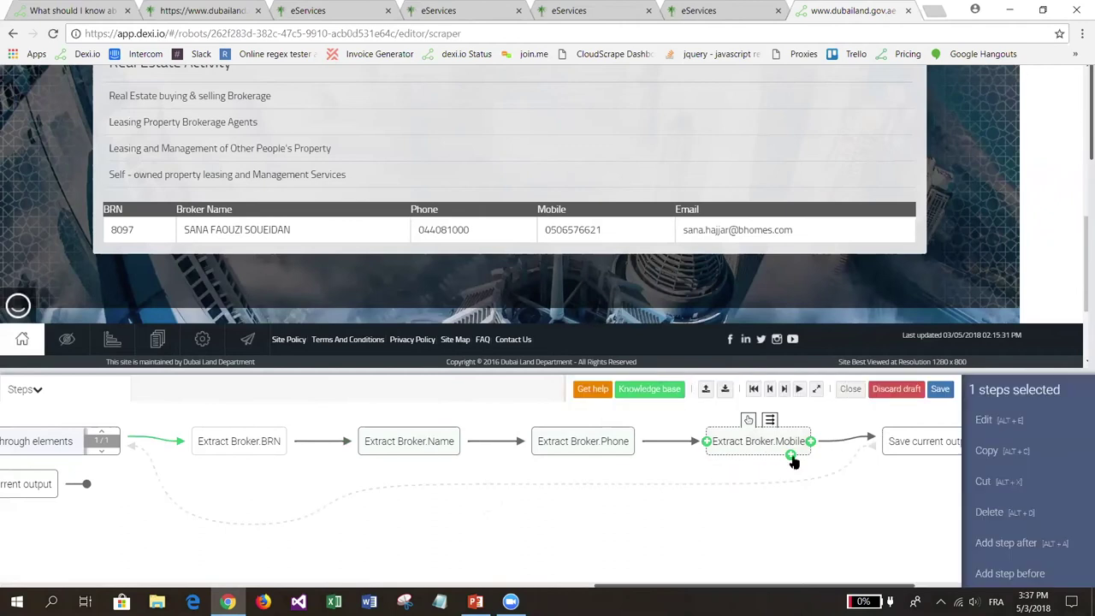
click(983, 454)
click(933, 443)
click(964, 552)
Set the pasted step's output field to Broker.Email and its element path to td:nth-child(5), close its settings and save the robot.
click(933, 445)
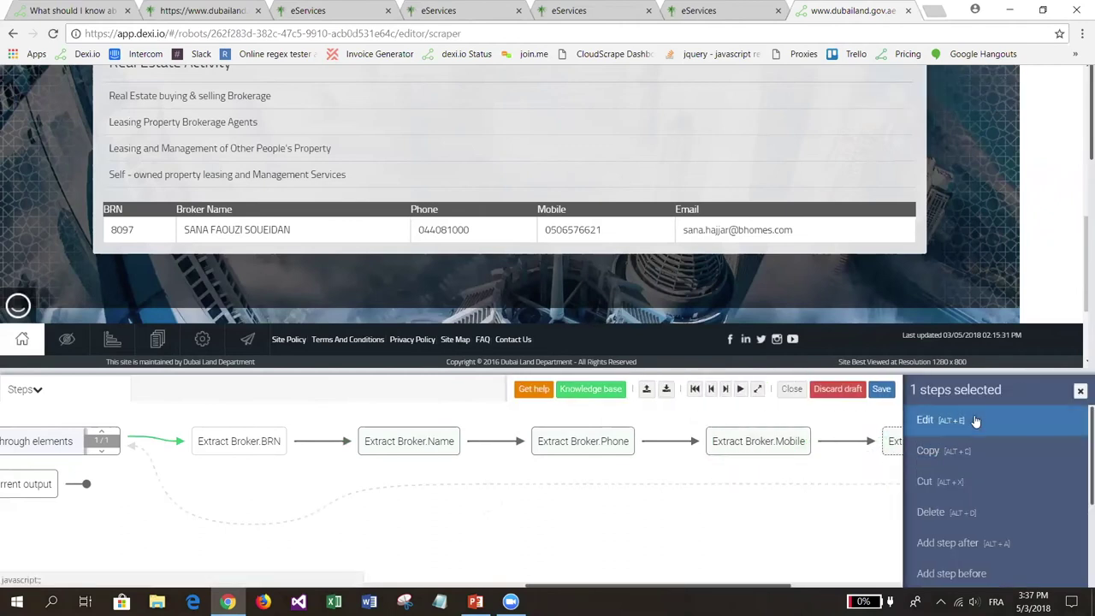
click(973, 421)
click(854, 501)
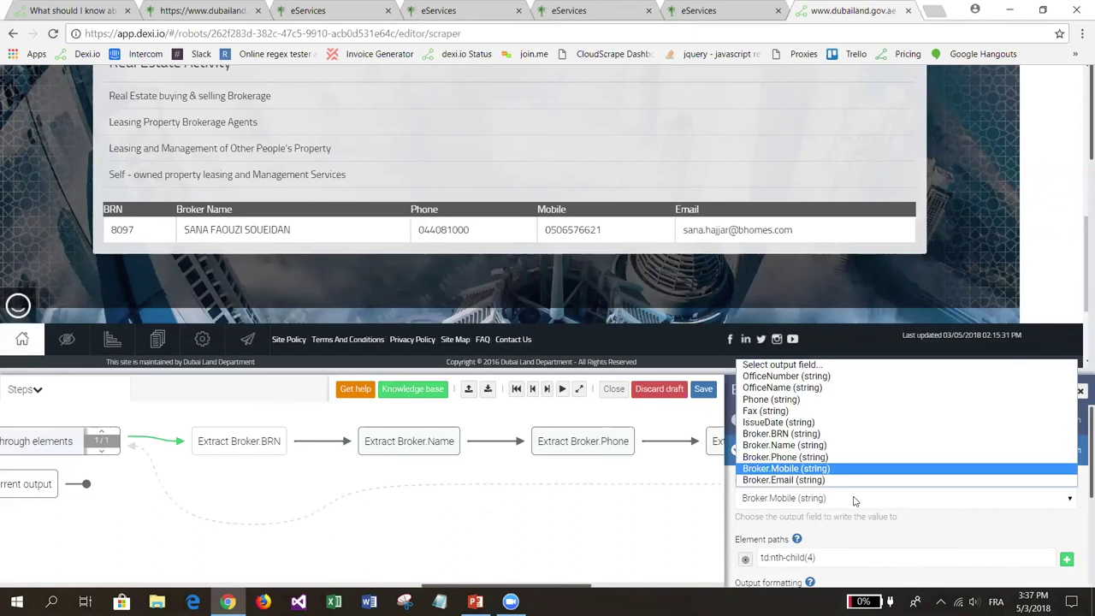
key(Down)
key(Return)
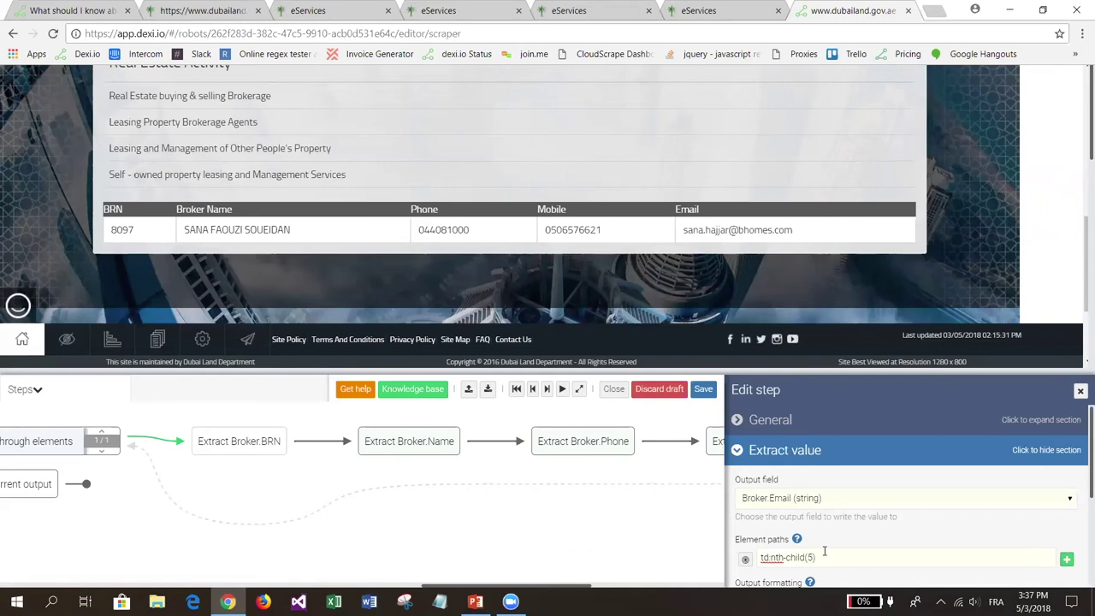
key(Return)
drag(858, 587, 993, 490)
click(1080, 391)
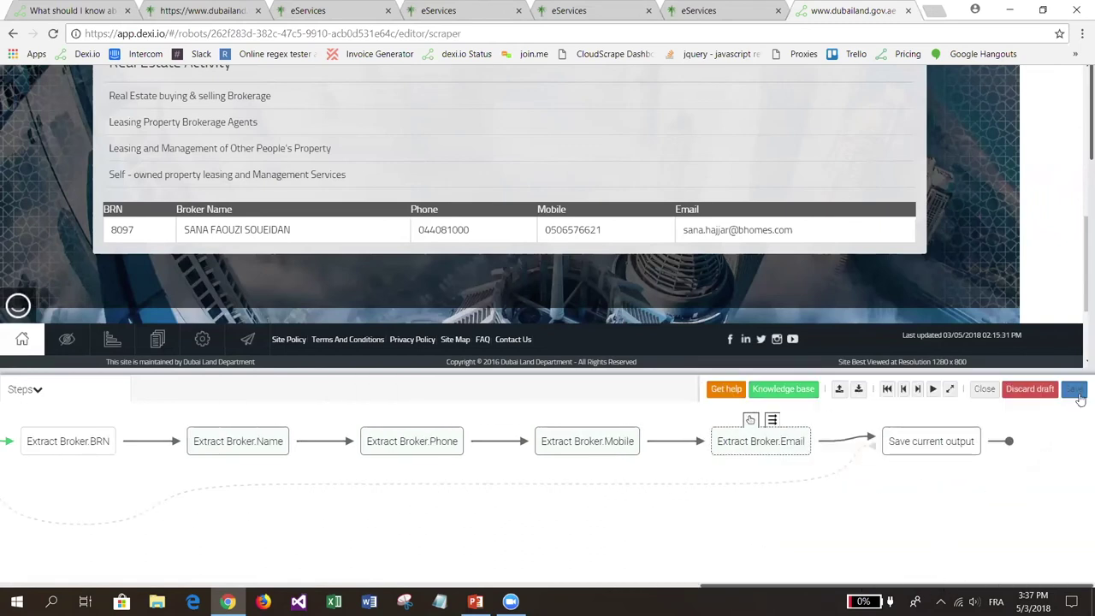
Play the robot up to the Save current output step that follows Extract Broker.Email.
click(49, 387)
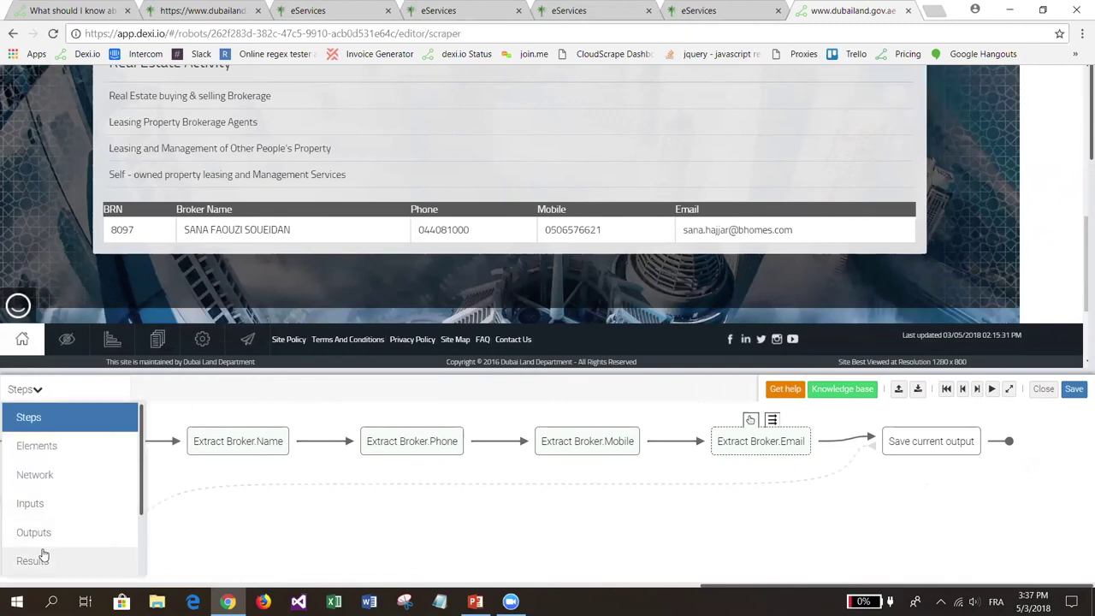
click(926, 443)
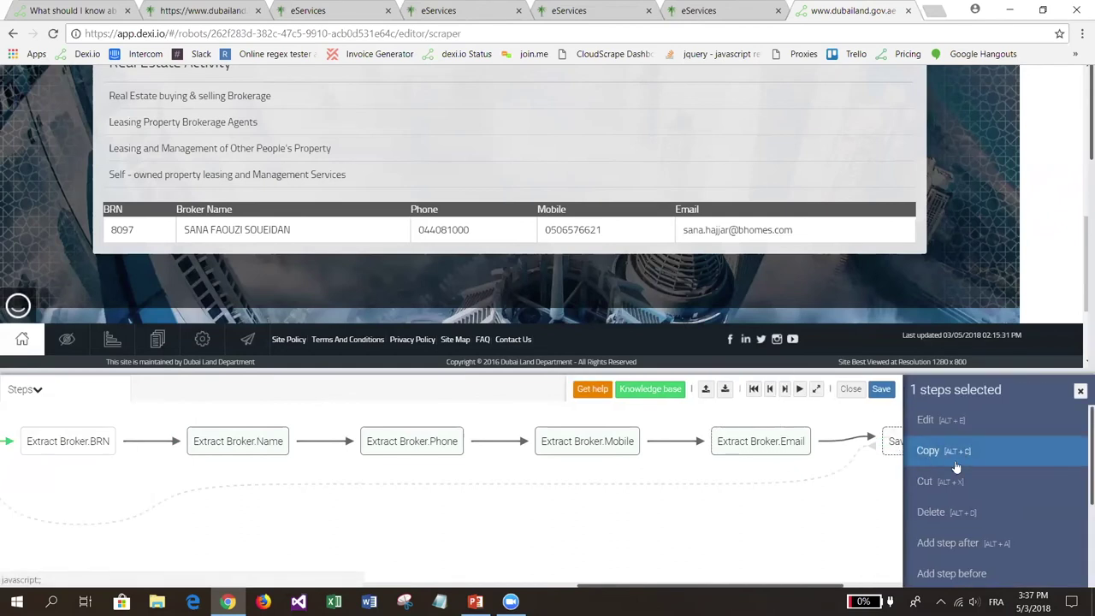
scroll(972, 489, down, 2)
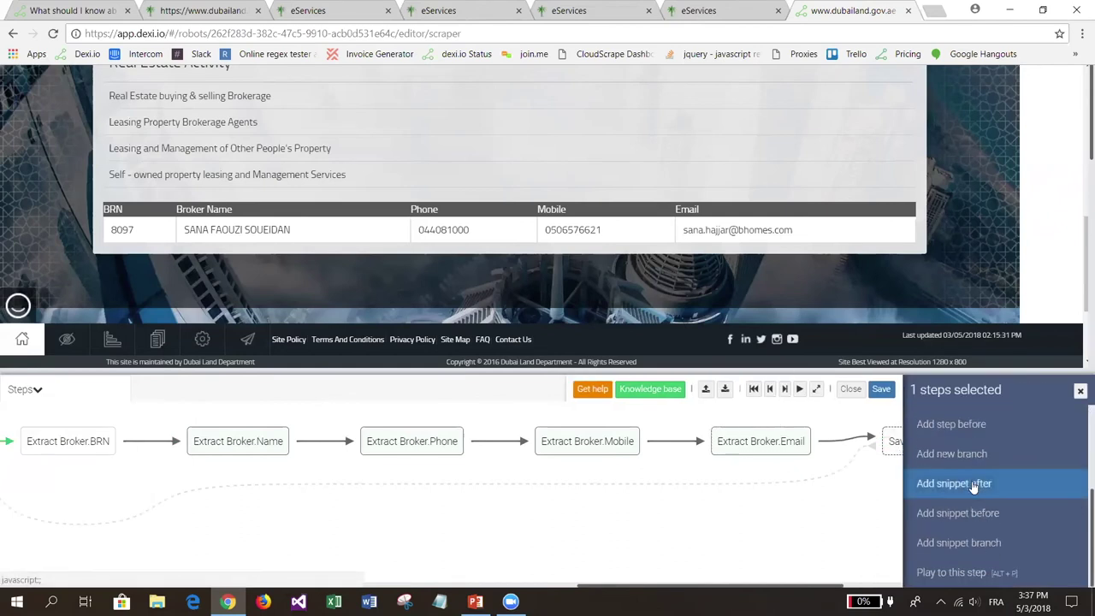
click(948, 575)
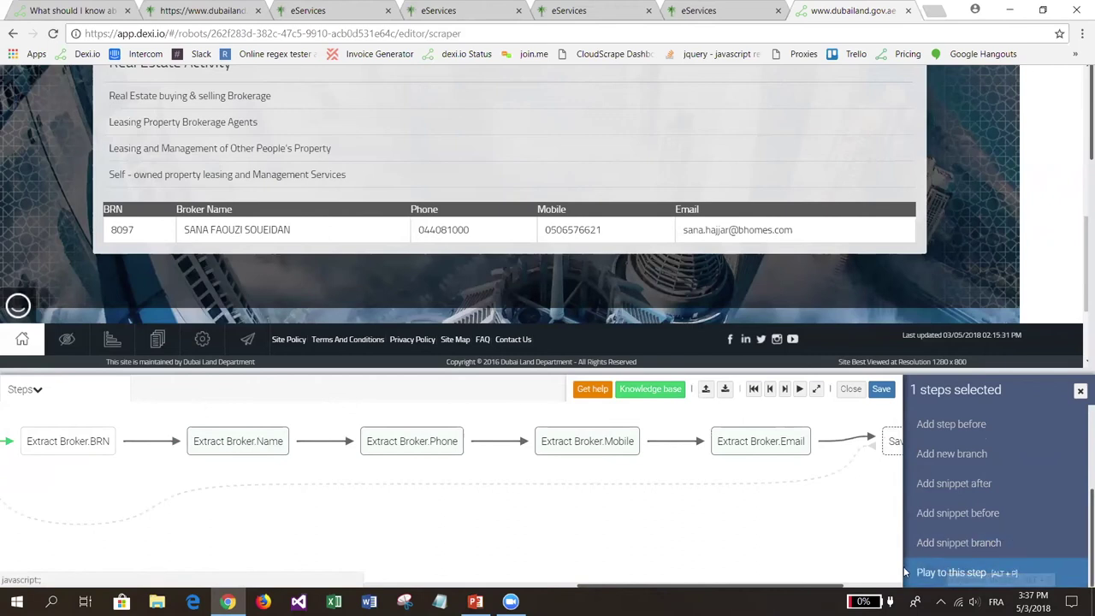
Examine the extracted Broker entry in the results and return to the robot's steps.
click(34, 392)
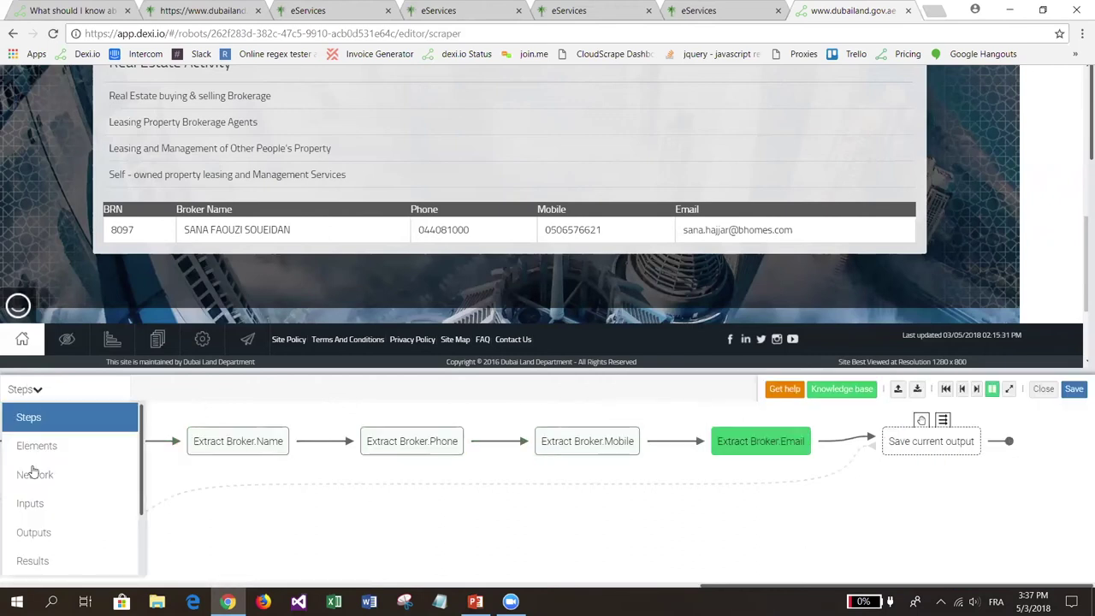
click(34, 561)
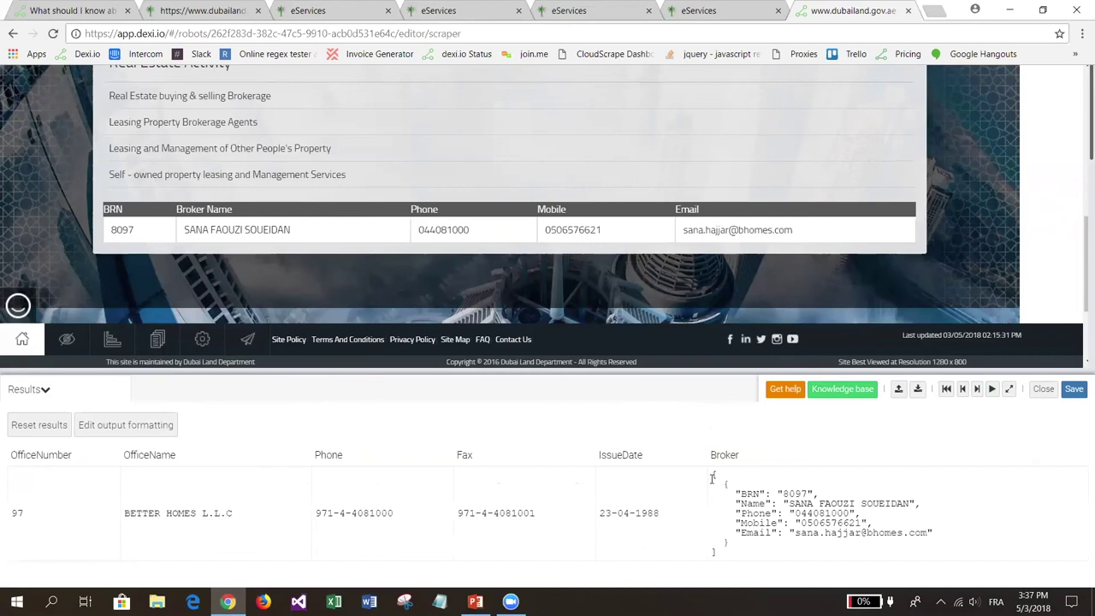
drag(712, 478, 743, 546)
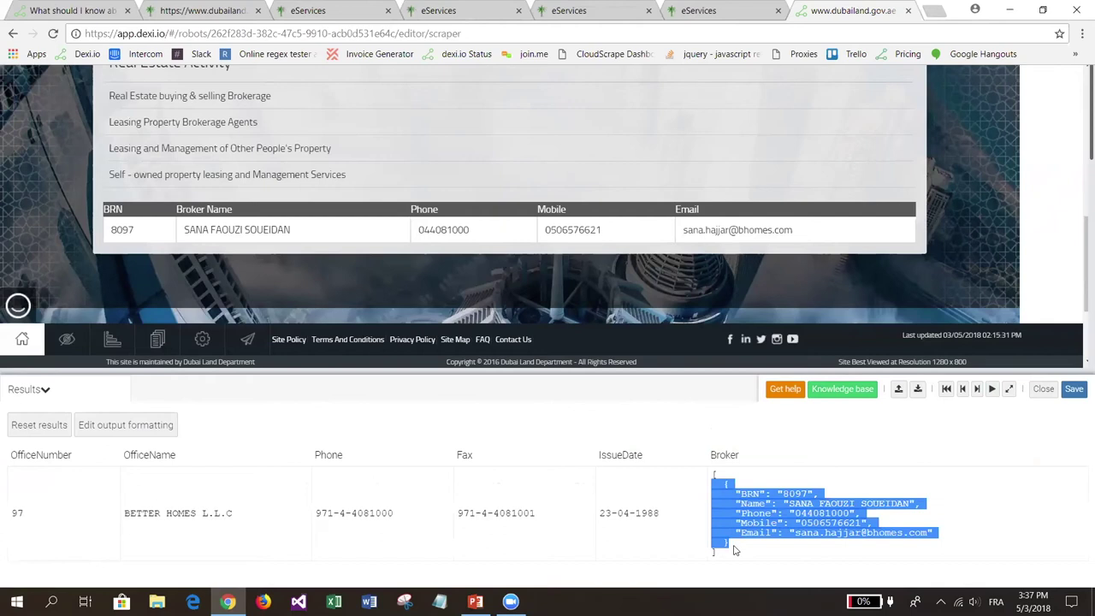
click(734, 550)
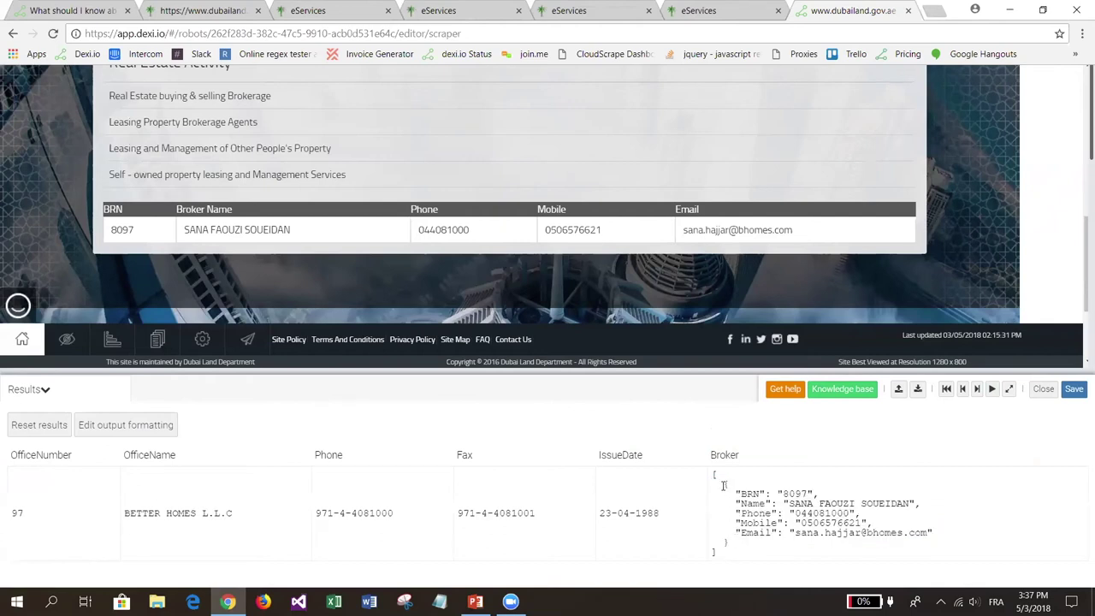
drag(729, 491, 740, 540)
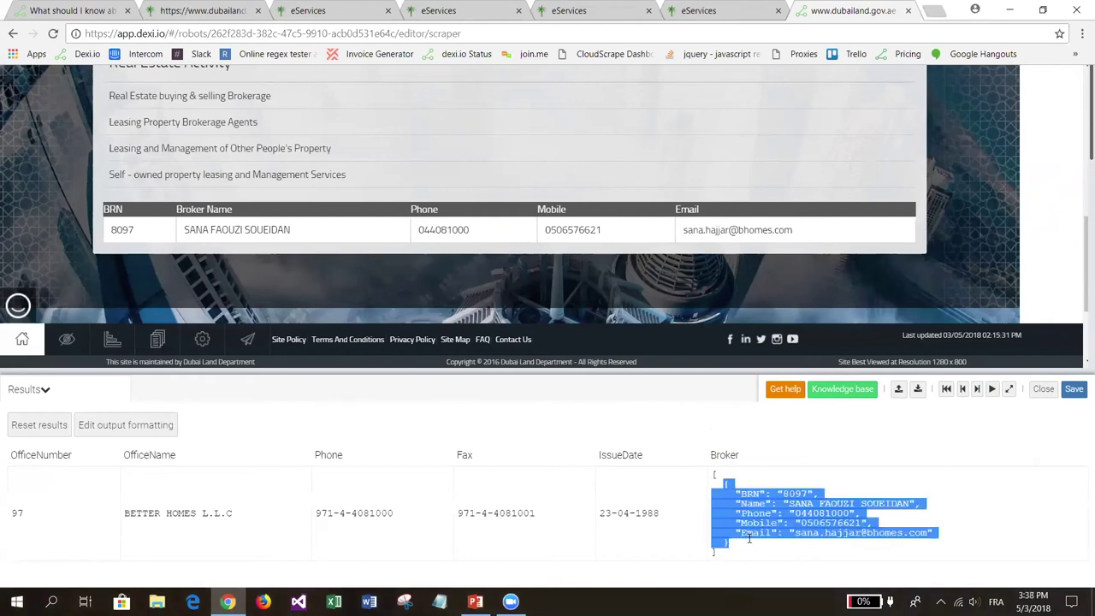
click(740, 540)
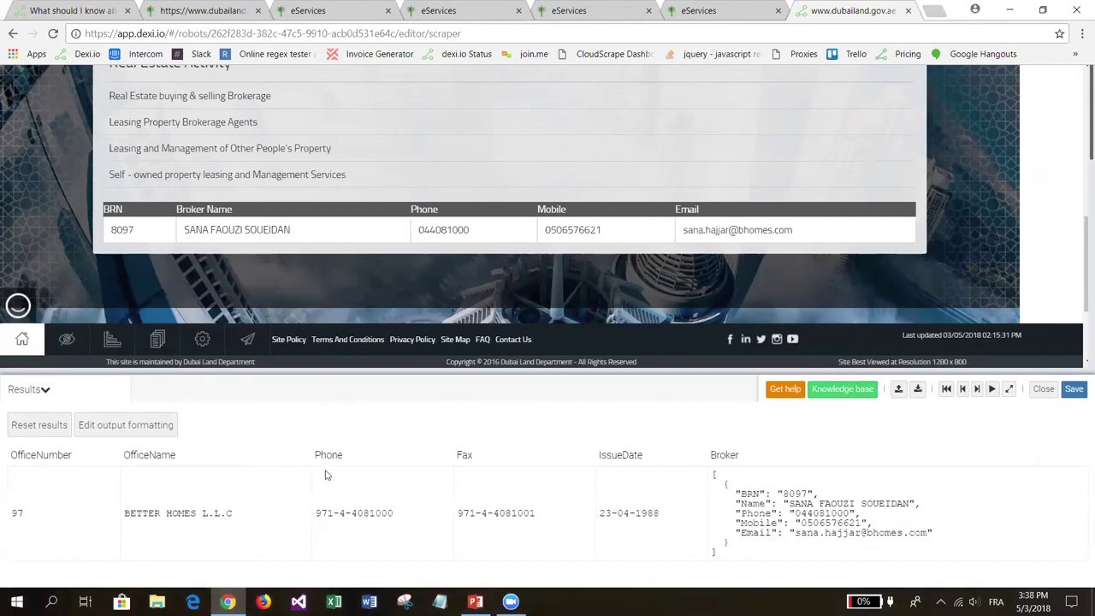
click(46, 392)
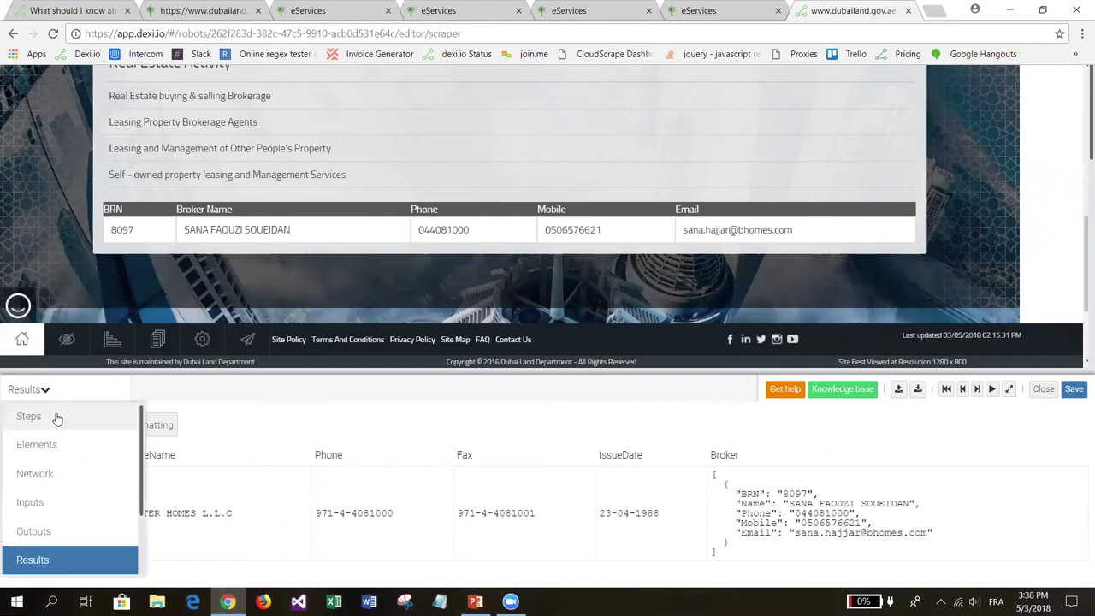
click(31, 416)
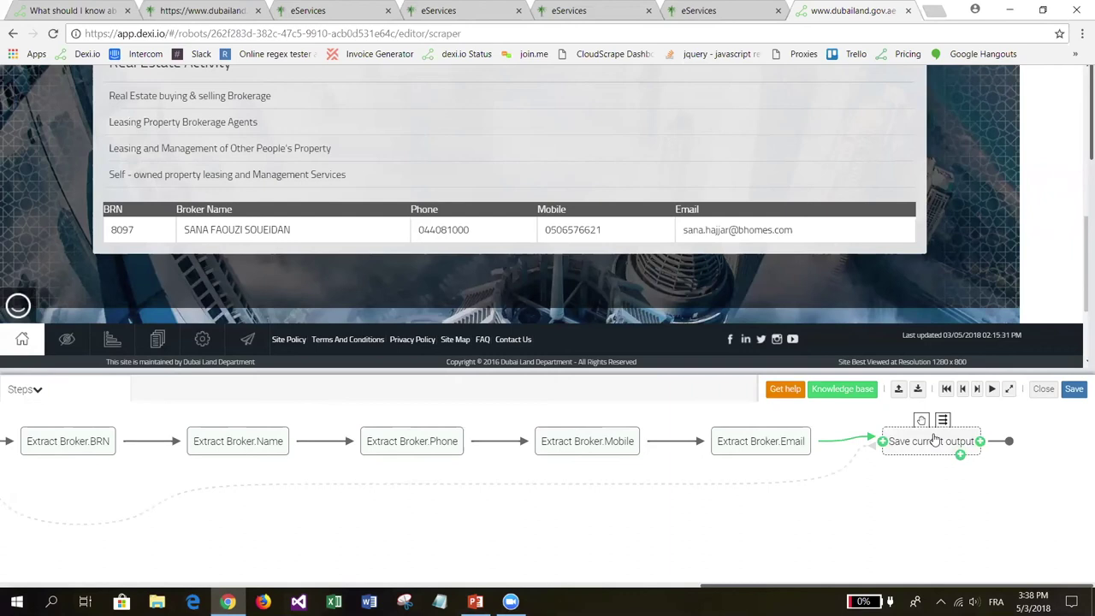
Advance the execution past Save current output to the next office, check the saved rows in the results, and return to the steps.
click(982, 391)
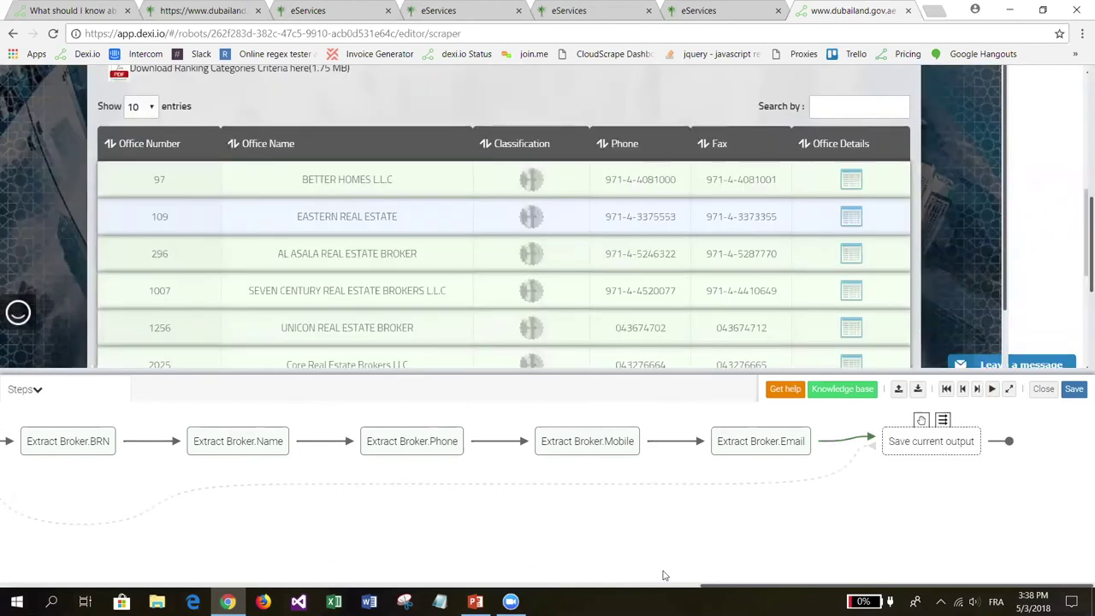
drag(741, 585, 502, 548)
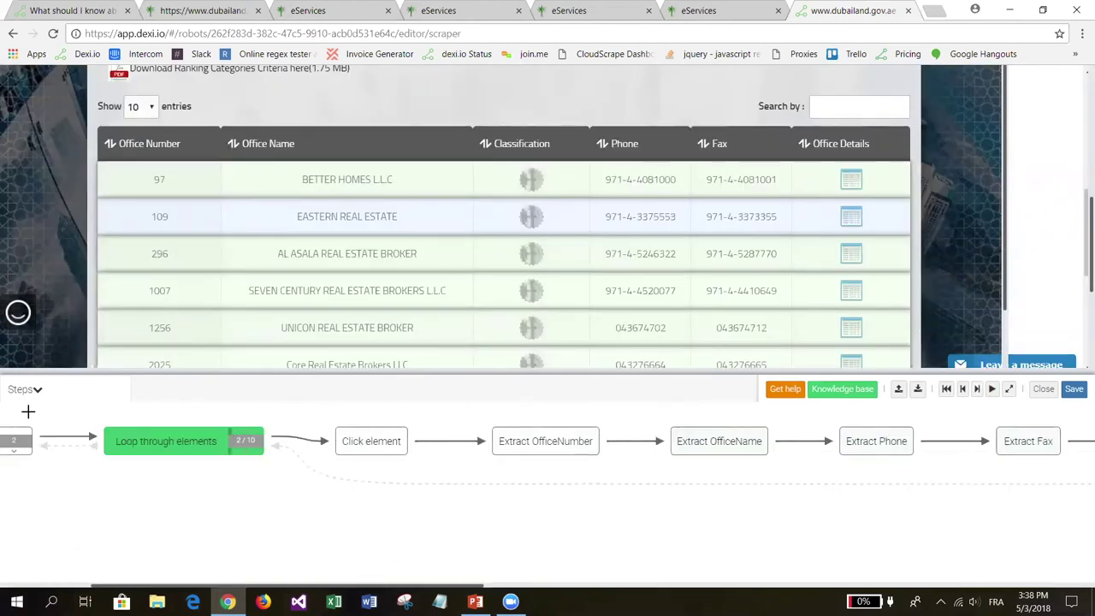
click(32, 389)
click(44, 561)
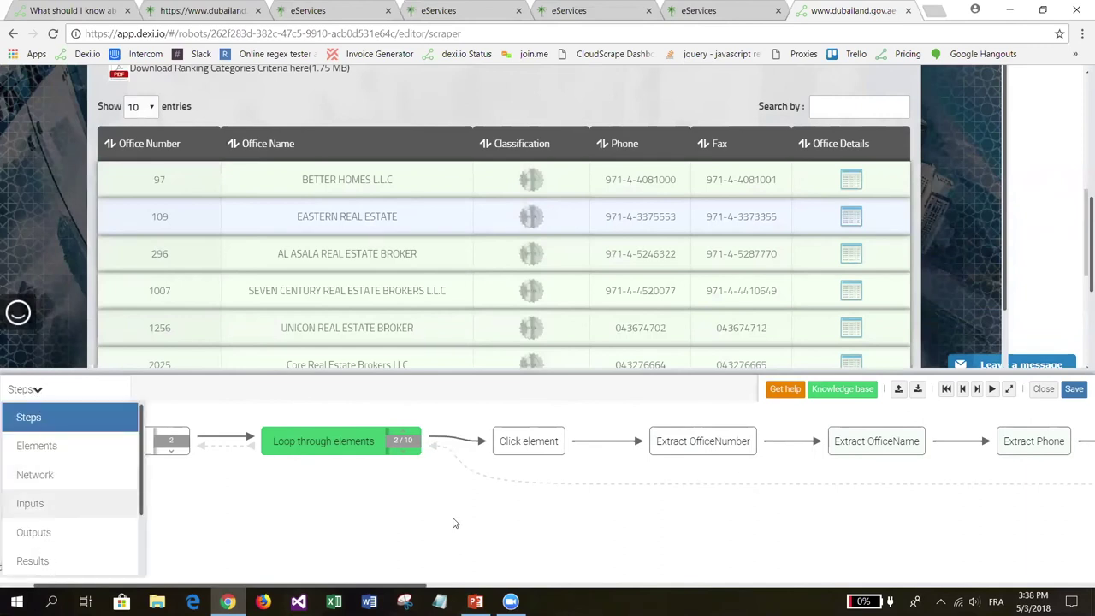
drag(744, 552, 77, 490)
click(77, 490)
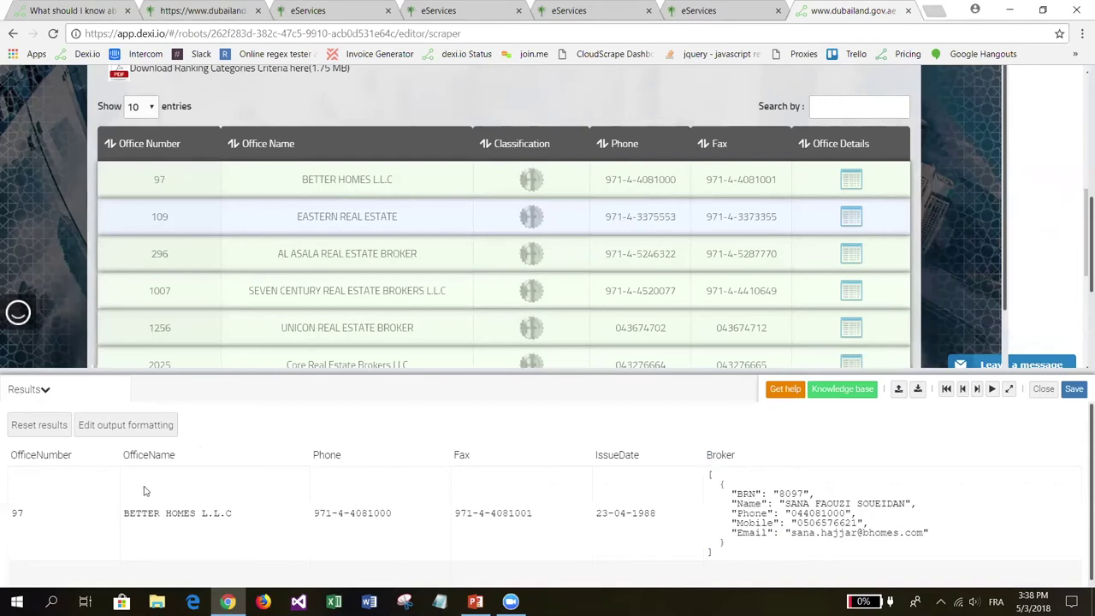
scroll(171, 505, down, 1)
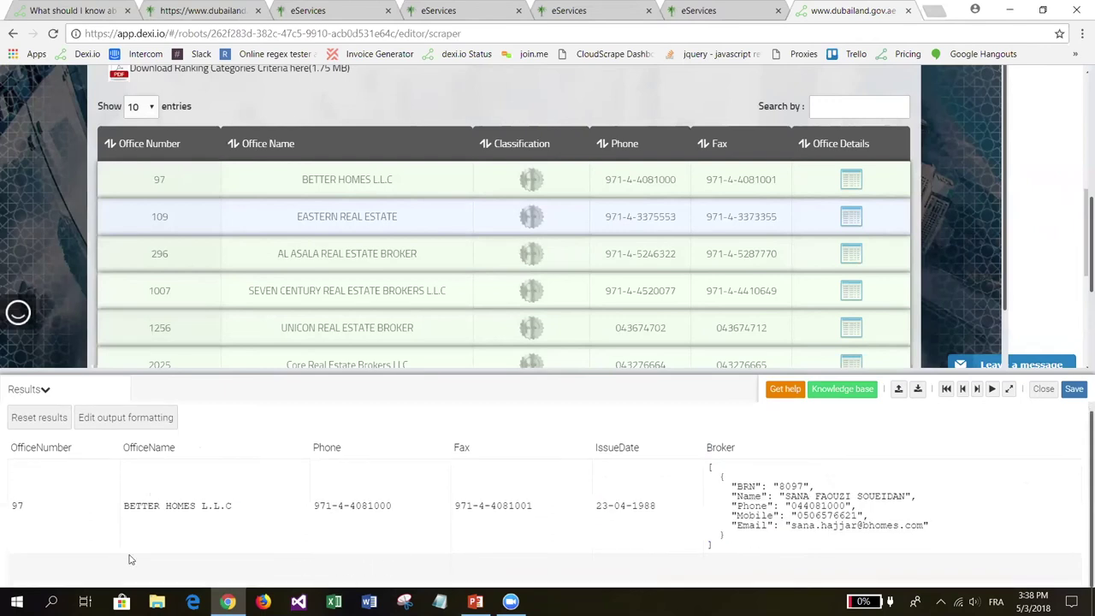
click(49, 388)
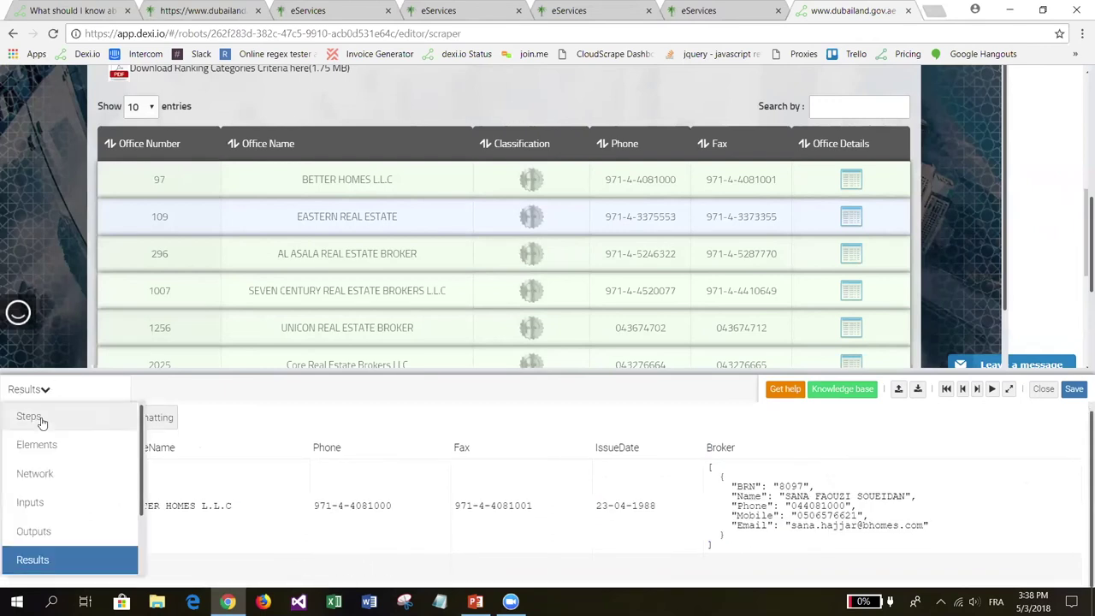
click(39, 417)
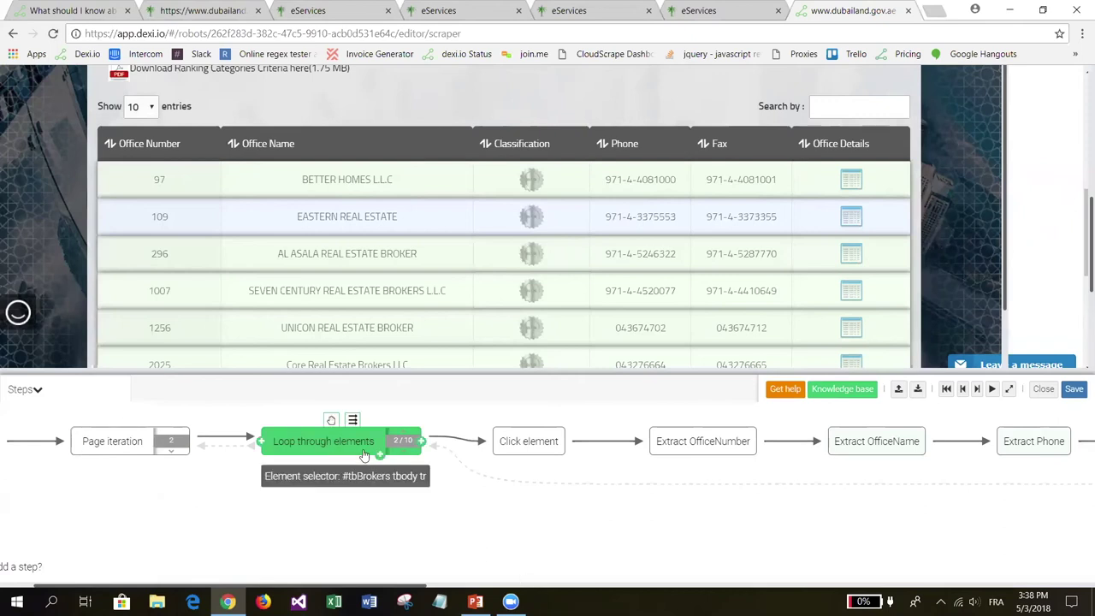
Advance the execution from Loop through elements past Click element for the second office and open the results.
click(977, 391)
click(977, 390)
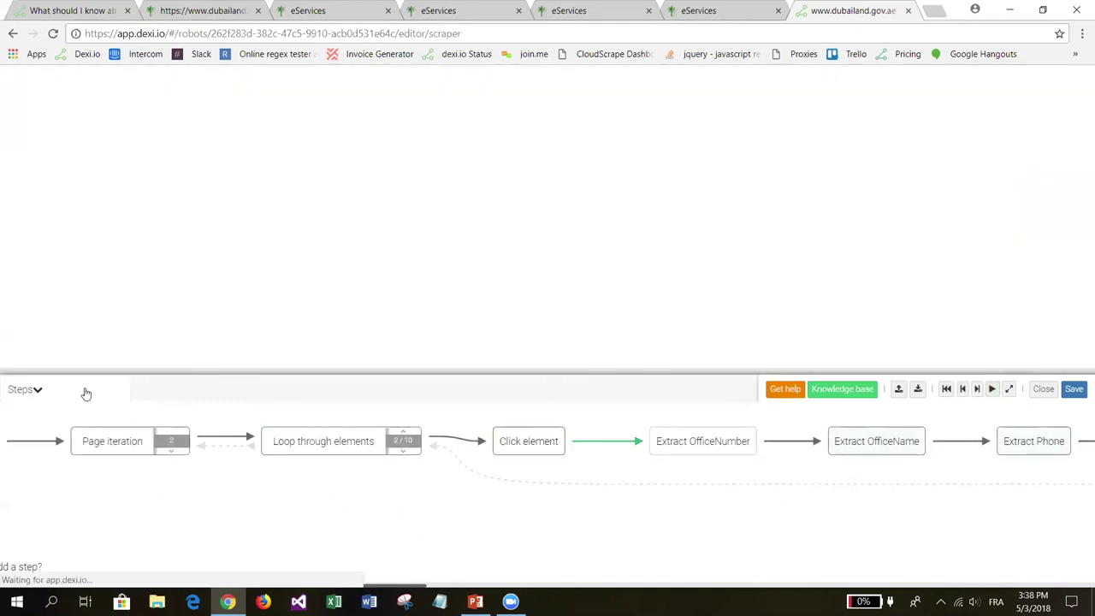
click(82, 392)
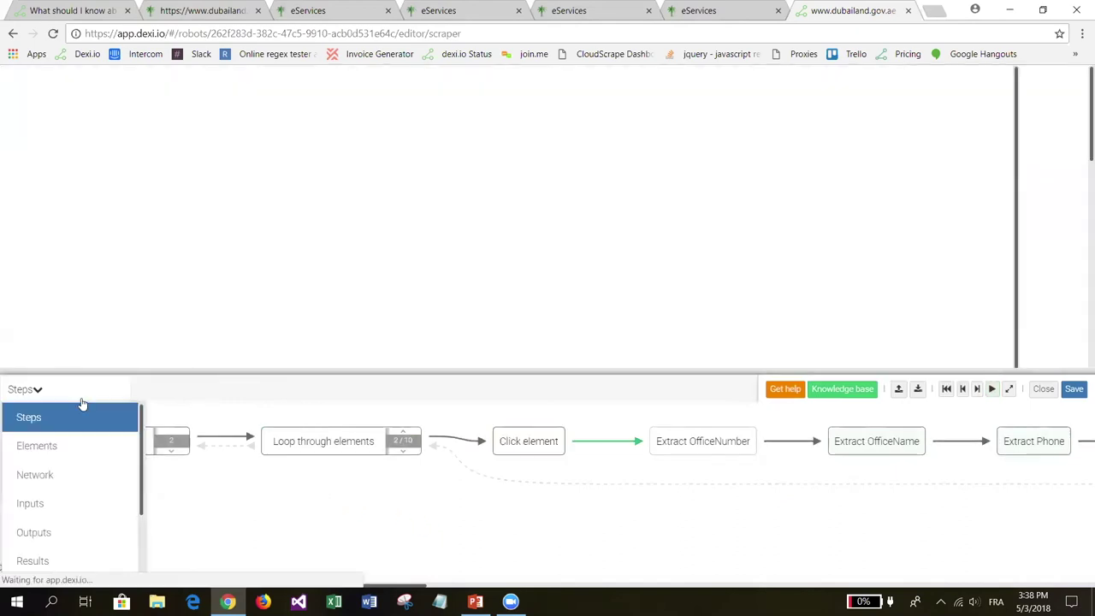
click(60, 561)
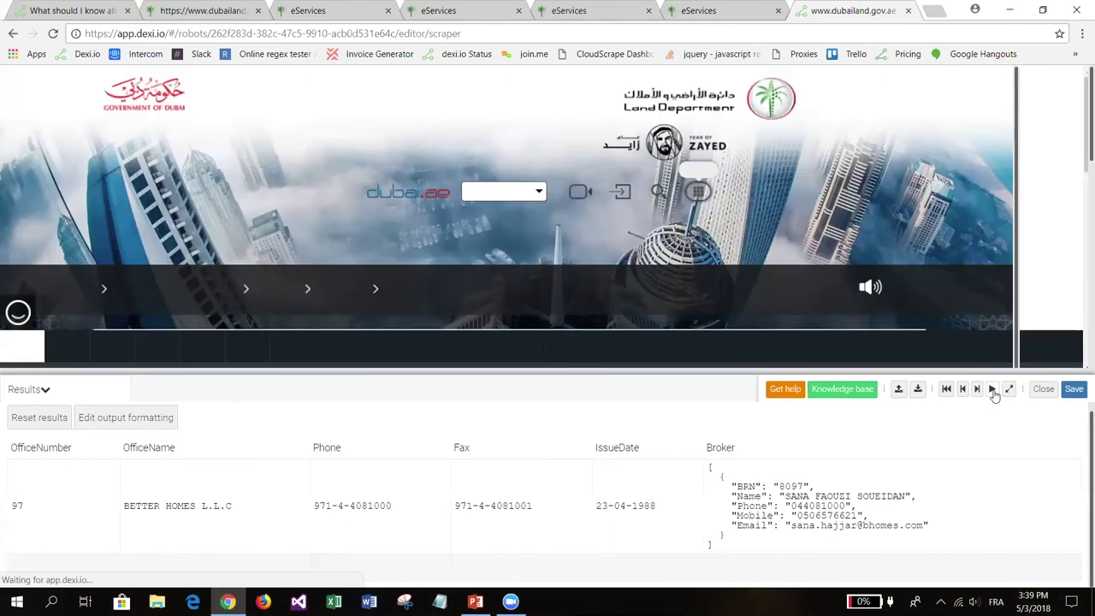
Play the robot and check the office and broker details in the extracted result rows.
click(993, 390)
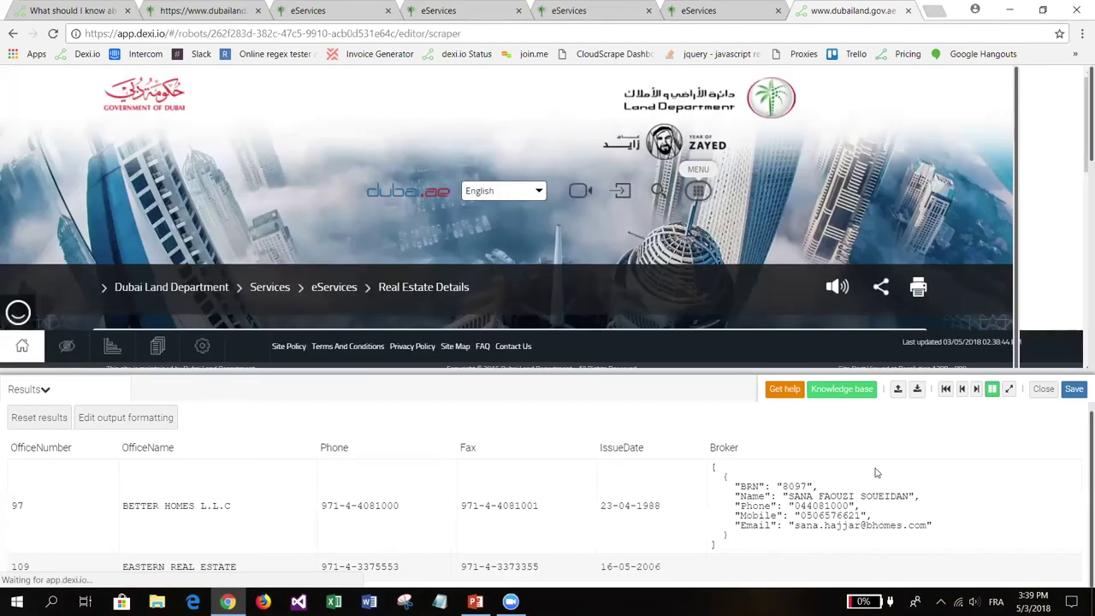
scroll(876, 473, down, 1)
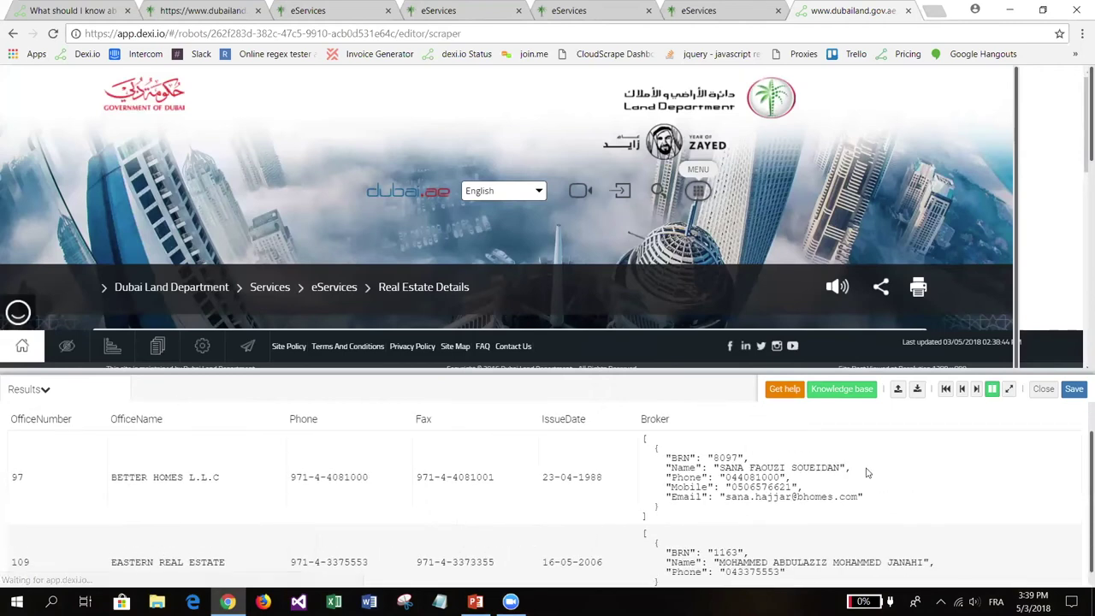
scroll(836, 472, down, 1)
scroll(837, 475, down, 1)
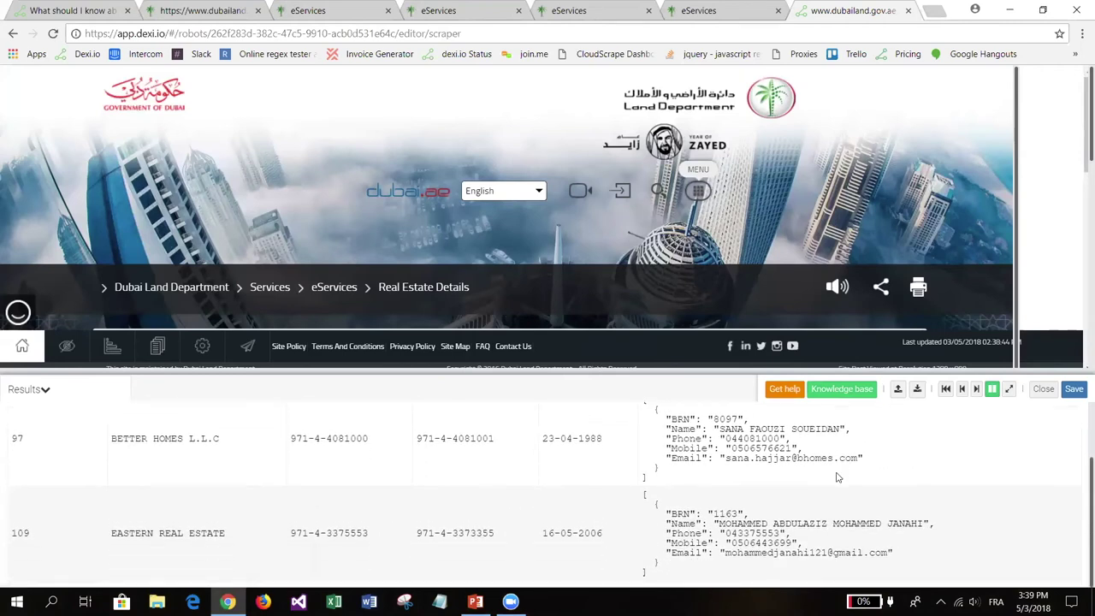
scroll(838, 476, down, 1)
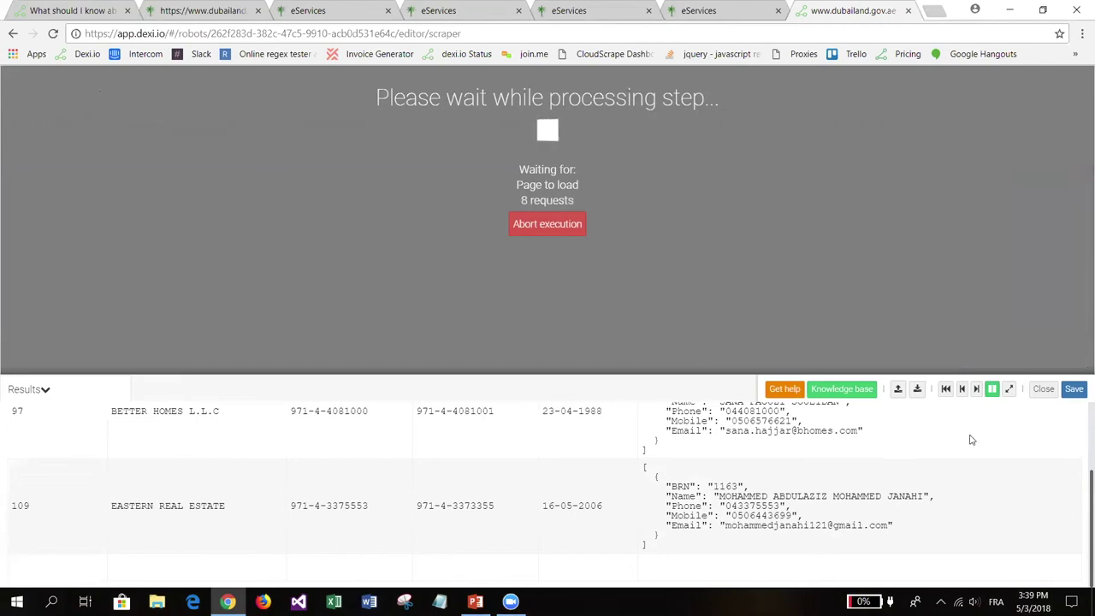
Stop the robot's run and open its network requests and filters.
click(994, 397)
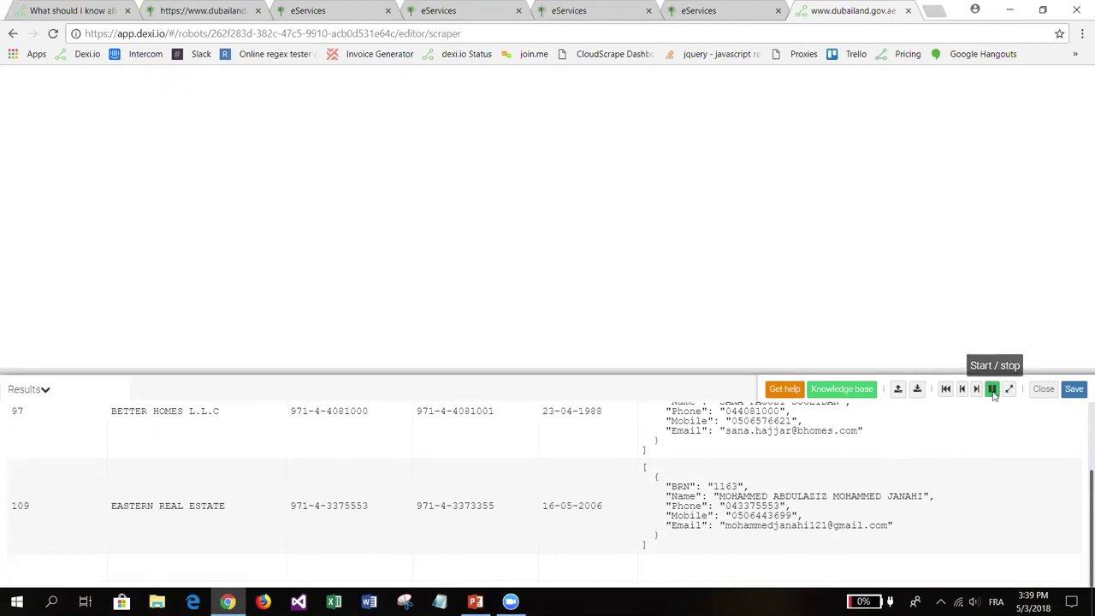
click(994, 392)
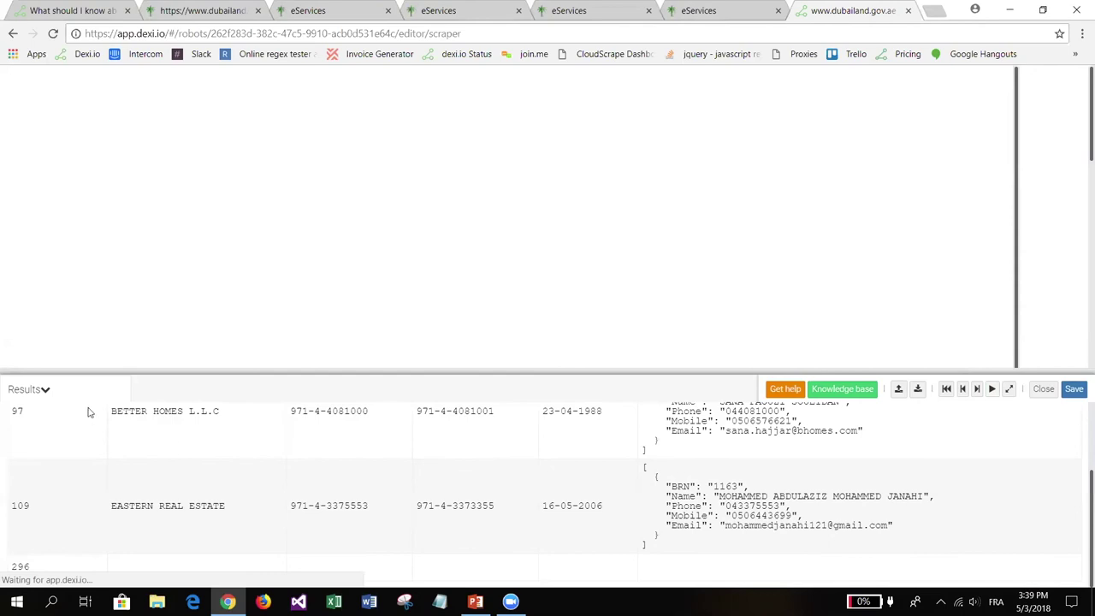
click(66, 393)
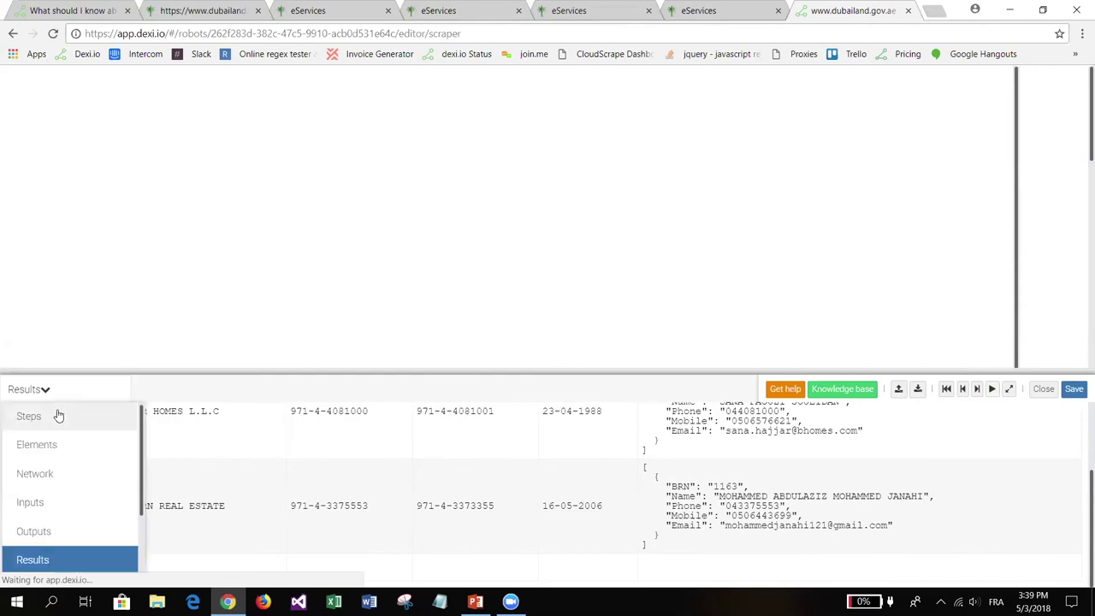
click(35, 474)
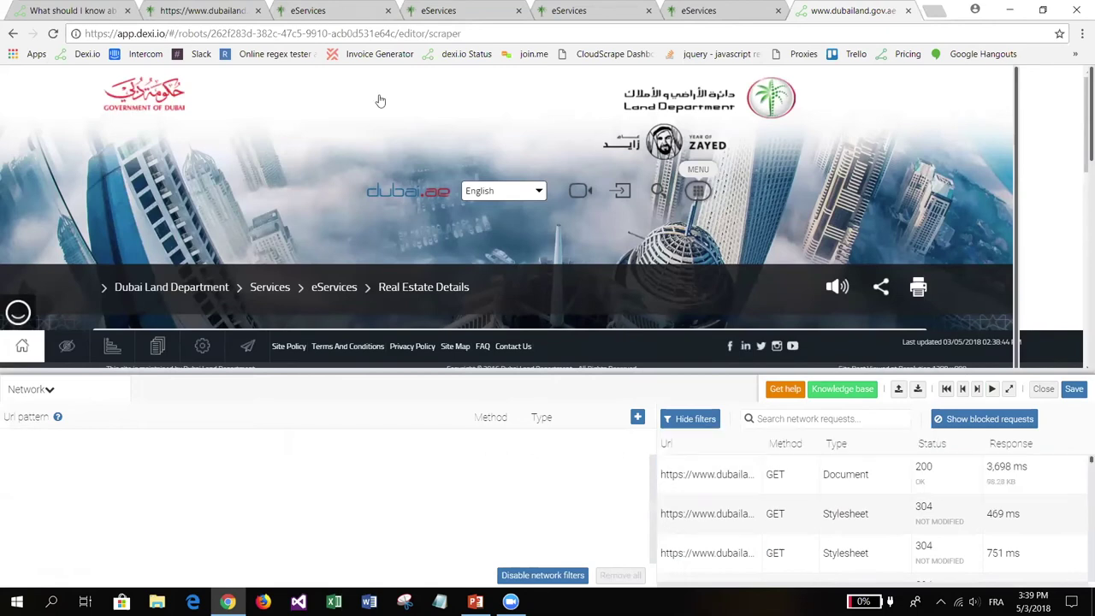
Switch to the website page of office 109 and reload it with the browser's network log recording.
click(356, 22)
click(218, 267)
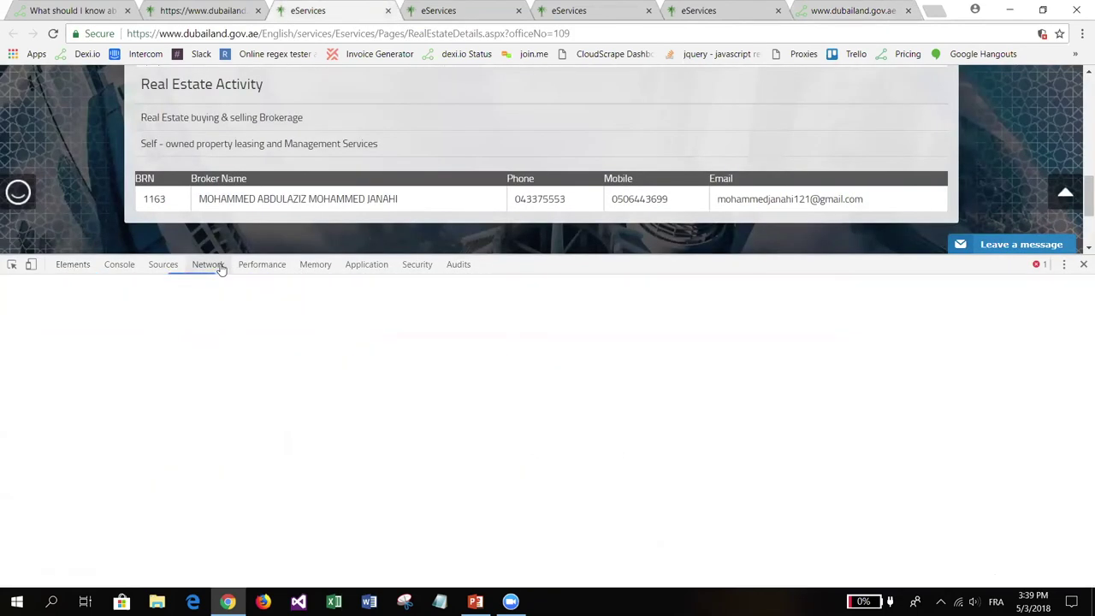
scroll(885, 437, up, 3)
scroll(885, 437, up, 1)
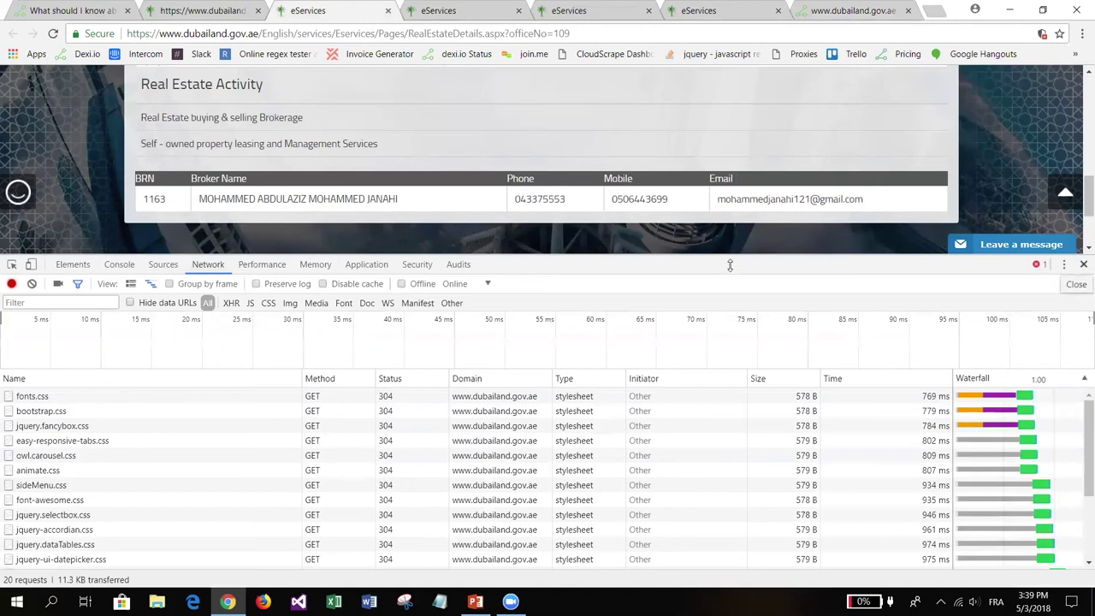
click(1083, 265)
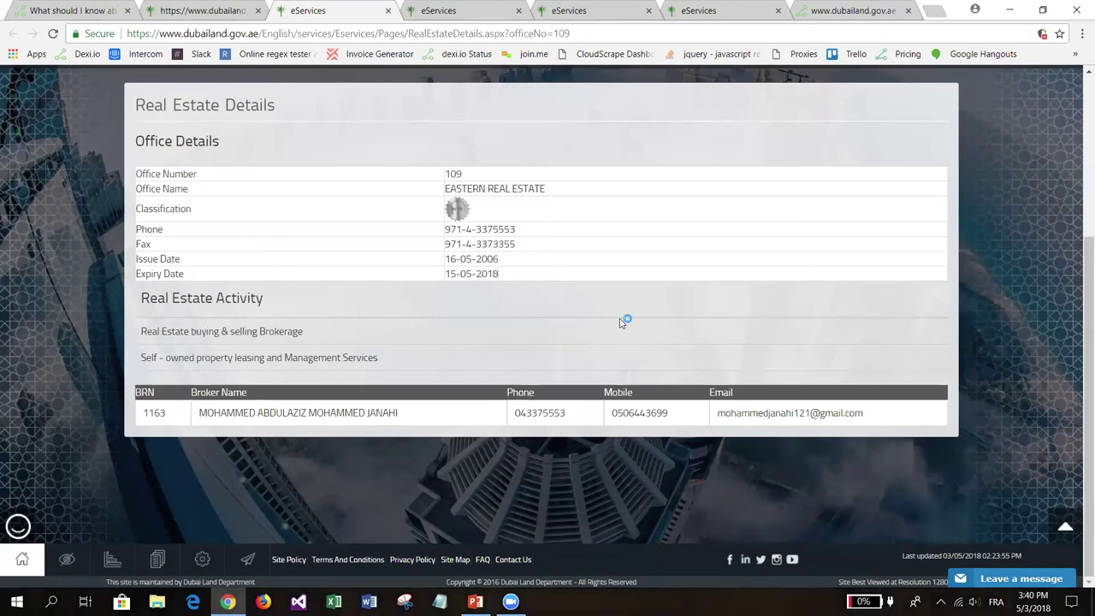
key(F12)
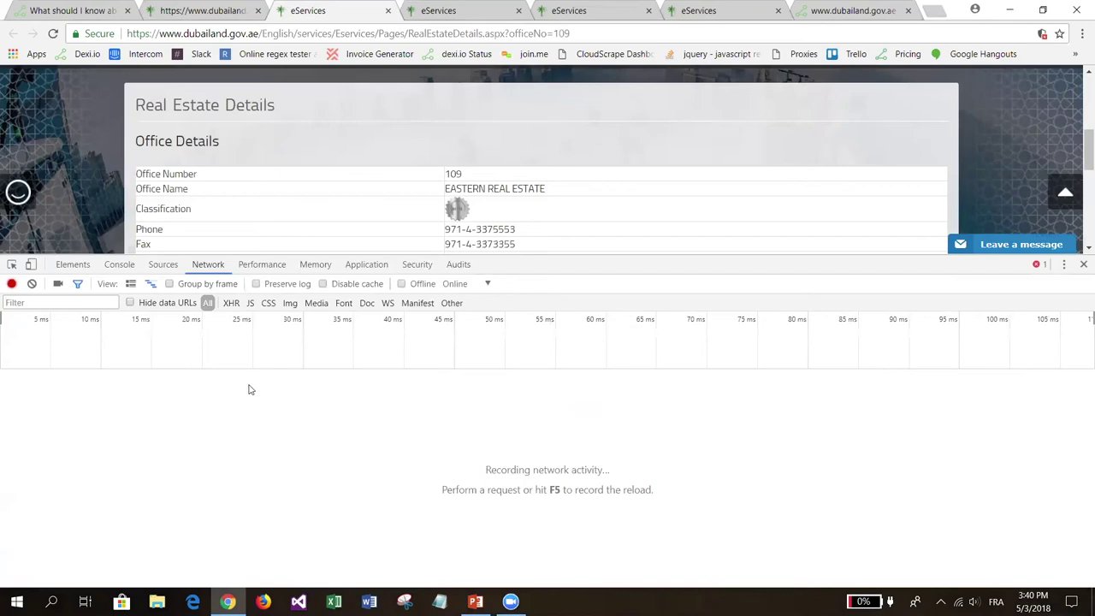
key(F5)
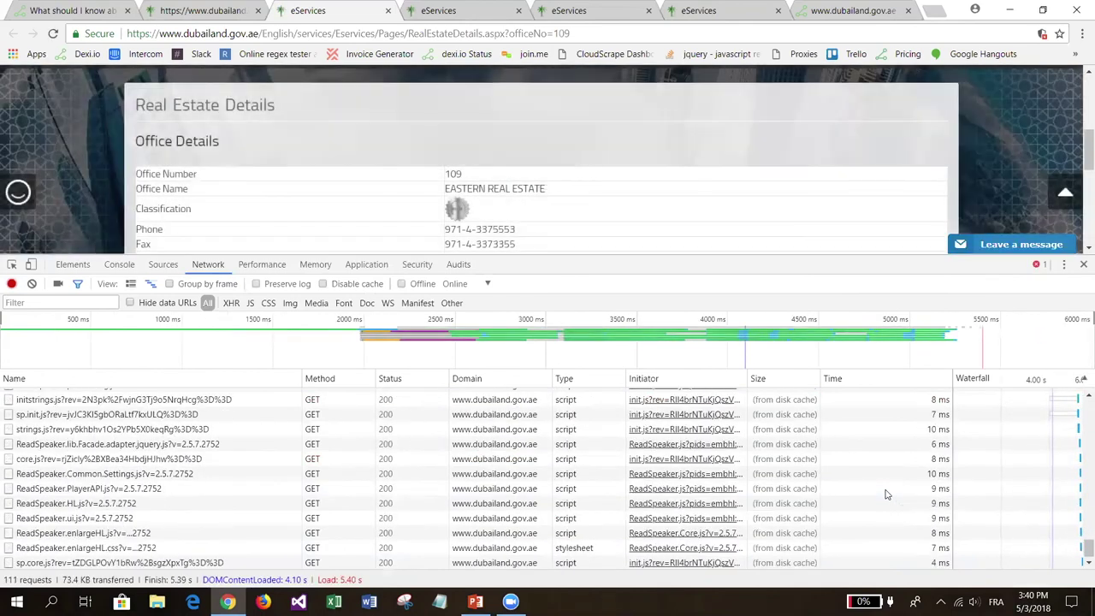
Sort the recorded requests by time, longest first, and open the headers of the RealEstateDetails.aspx?officeNo=109 request.
scroll(886, 492, up, 15)
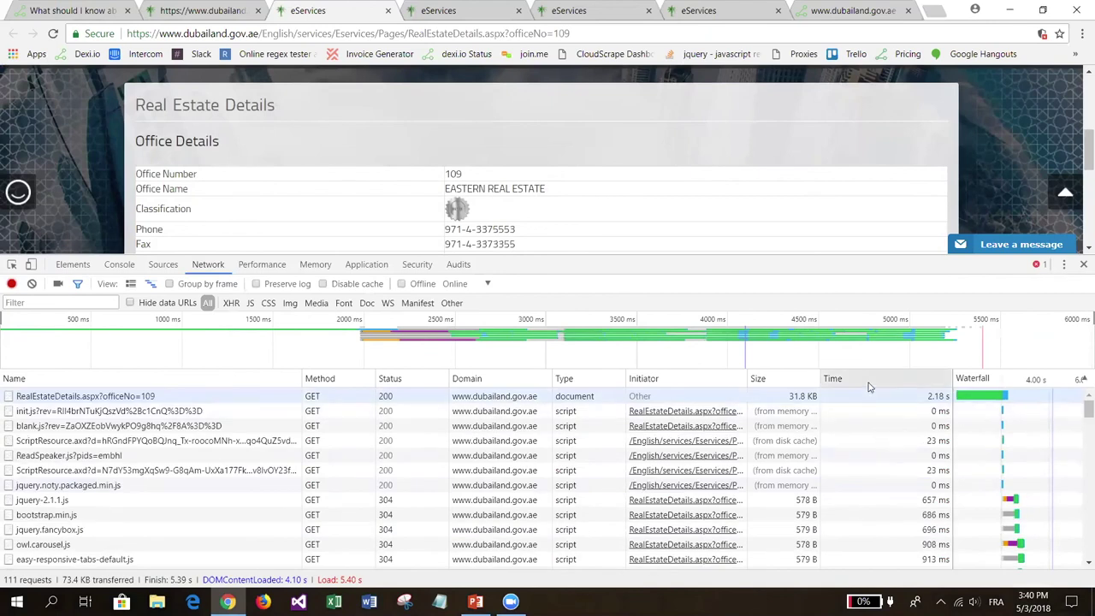
click(869, 379)
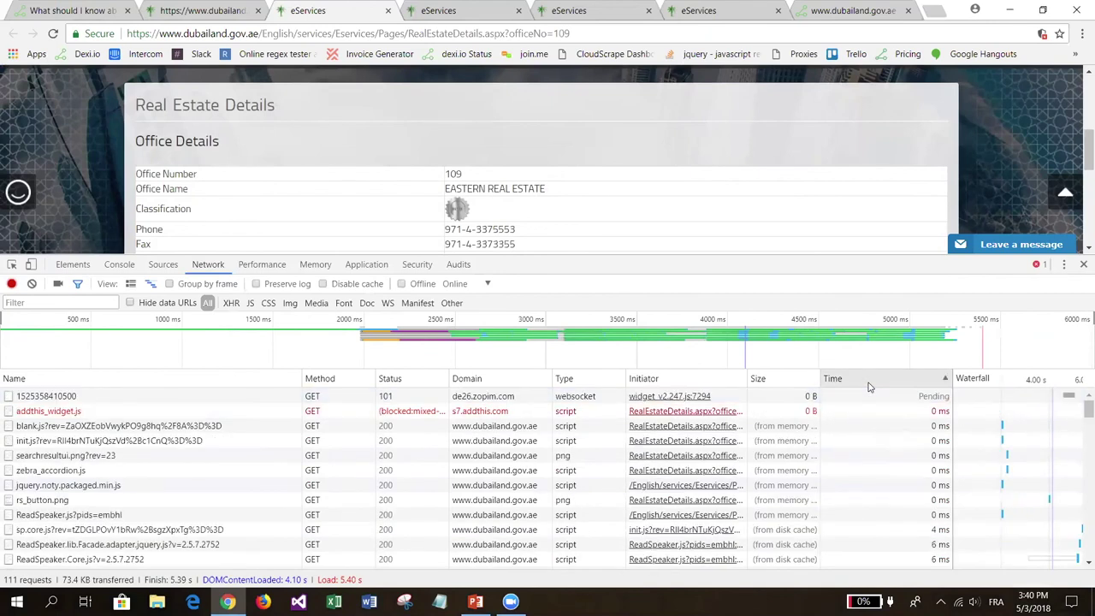
click(868, 382)
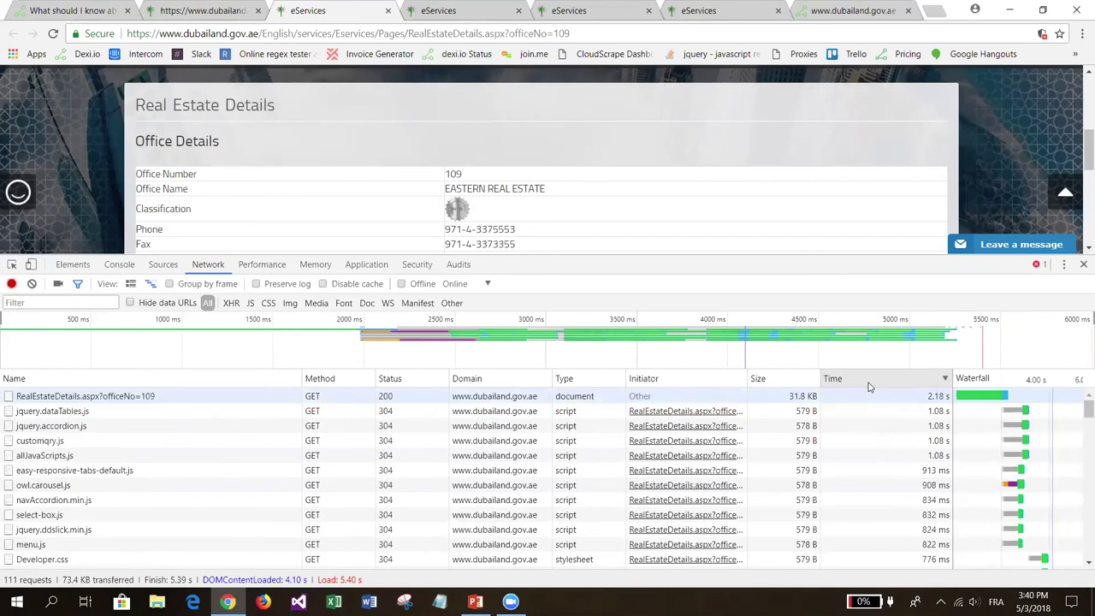
click(164, 399)
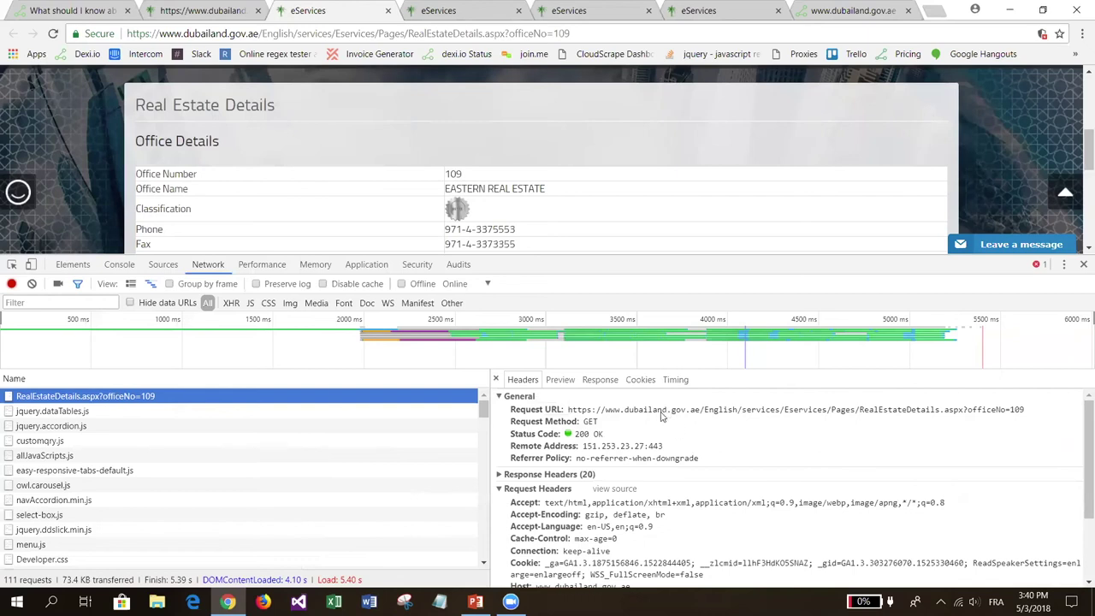
Examine the request URLs from jquery.dataTables.js down to DLD-Inner-Pattern.png and highlight the image's .png extension.
key(Down)
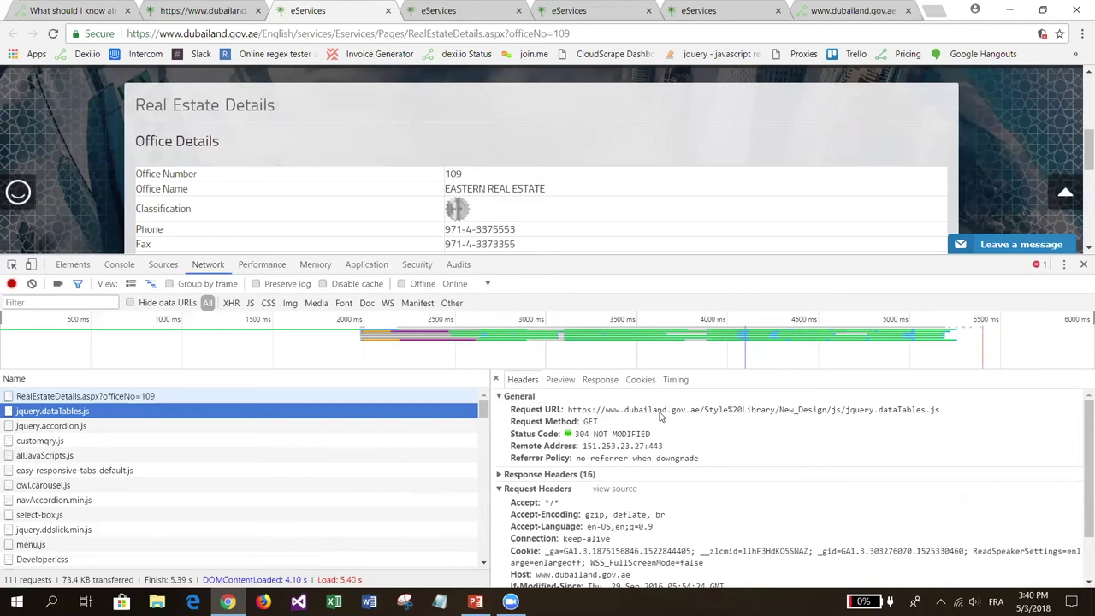
key(Down)
key(Down)
key(Down)
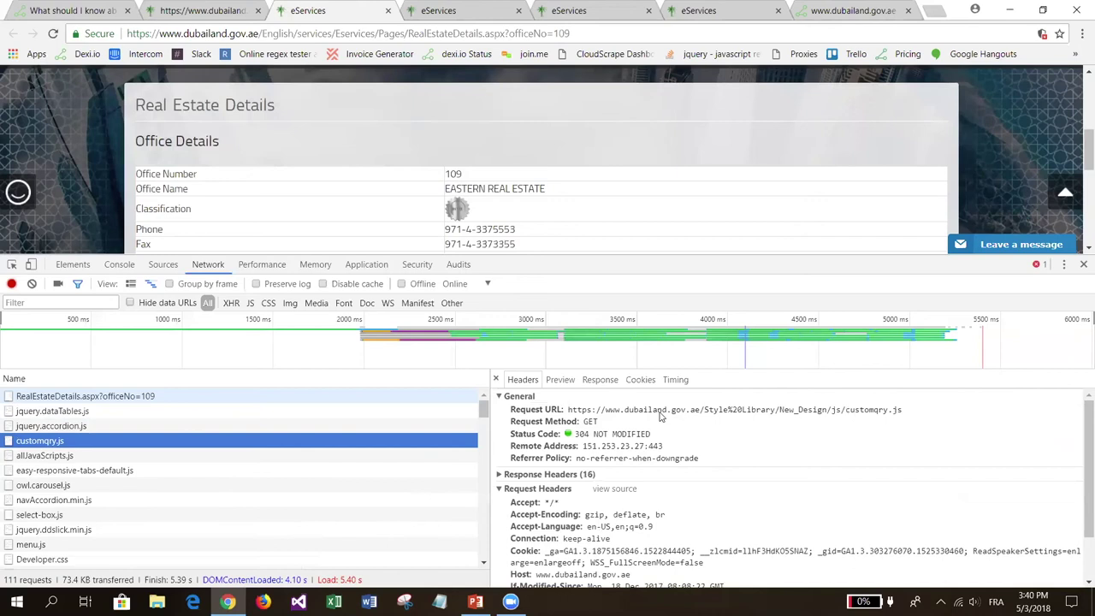
key(Down)
key(Down)
key(Down)
key(Down)
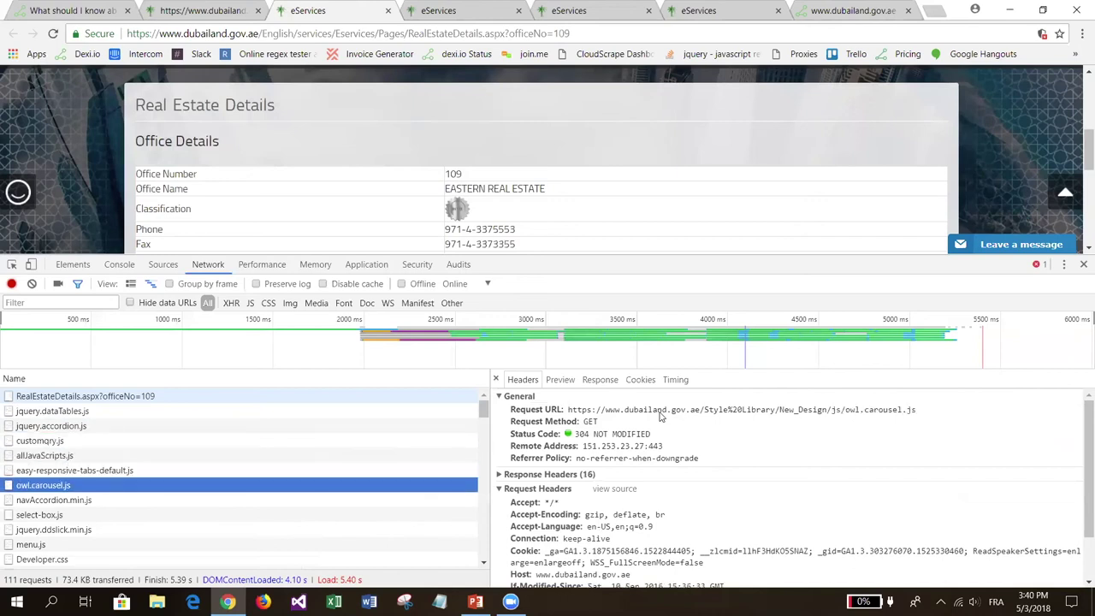
key(Down)
key(Down)
key(Down)
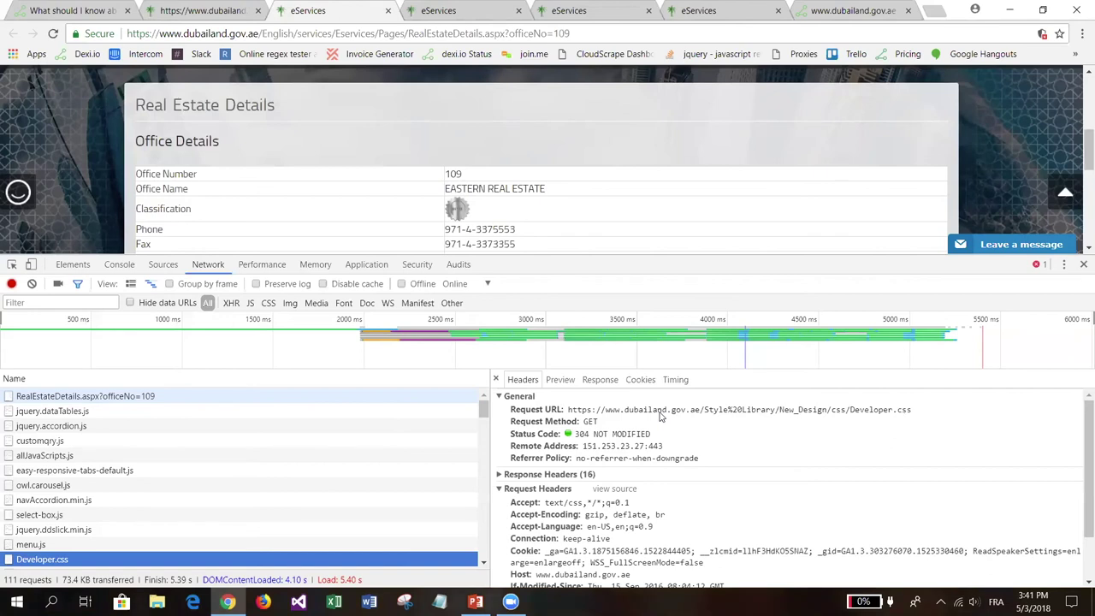
key(Down)
key(Down)
key(Down)
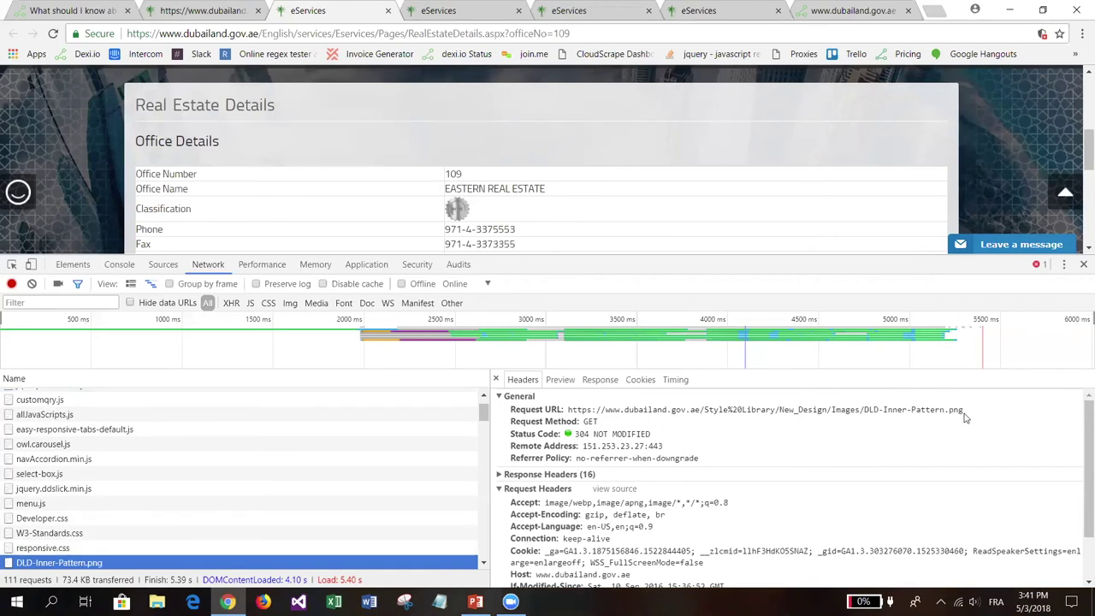
drag(966, 416, 948, 416)
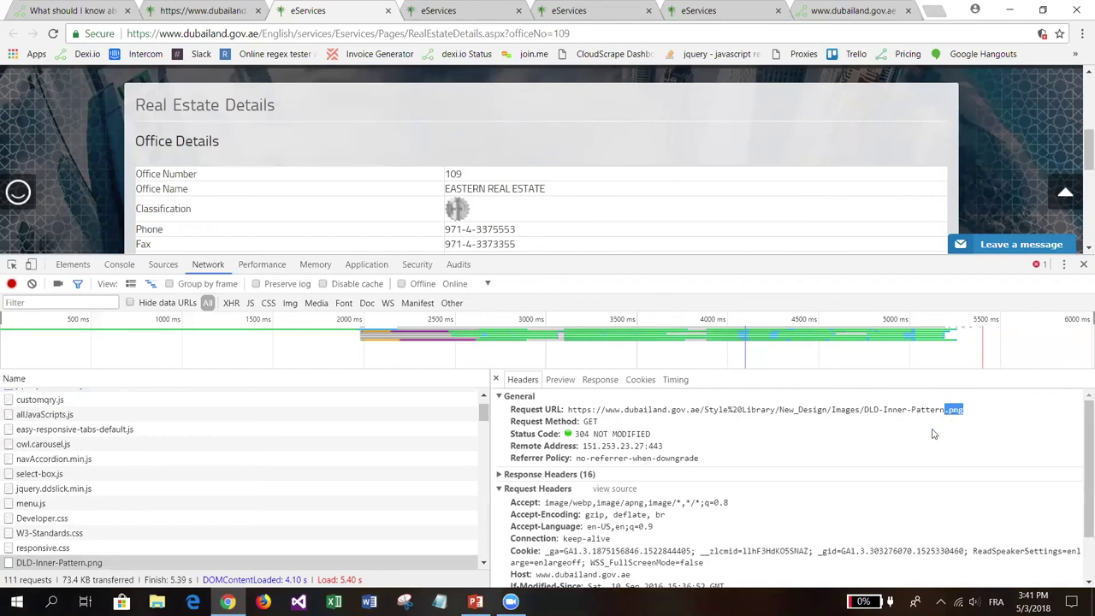
Return to the Dexi.io robot editor and add a network filter for GET requests with the type Block requests.
click(856, 26)
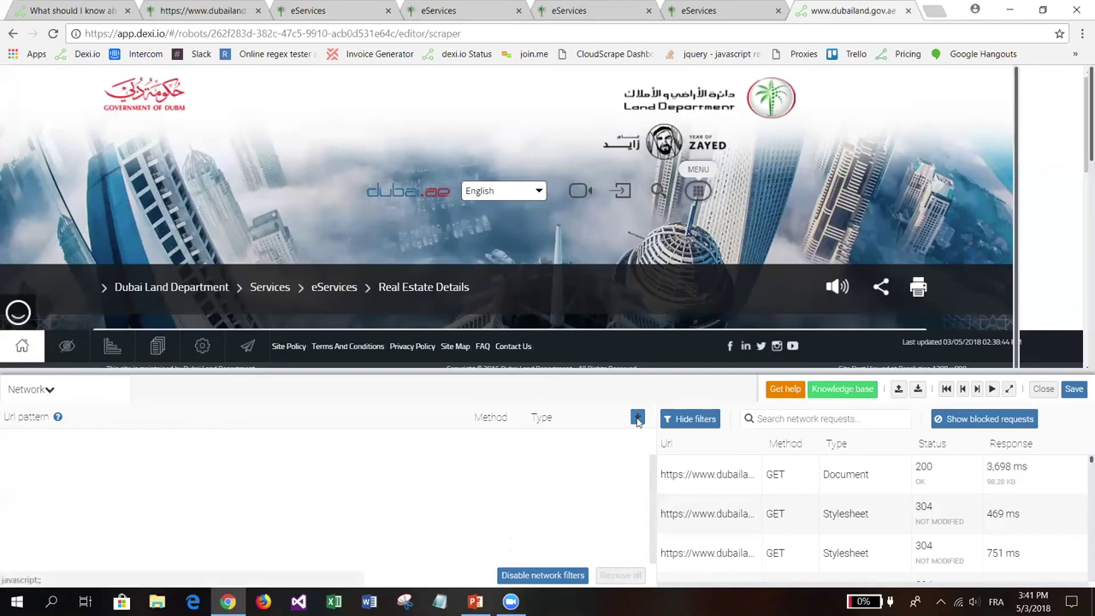
click(637, 419)
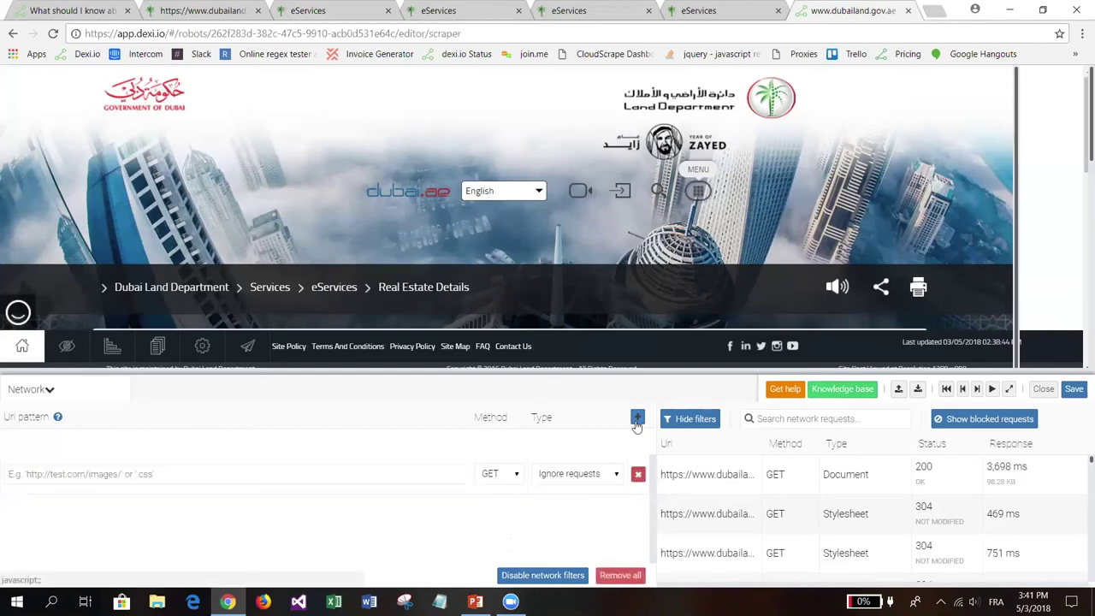
click(576, 475)
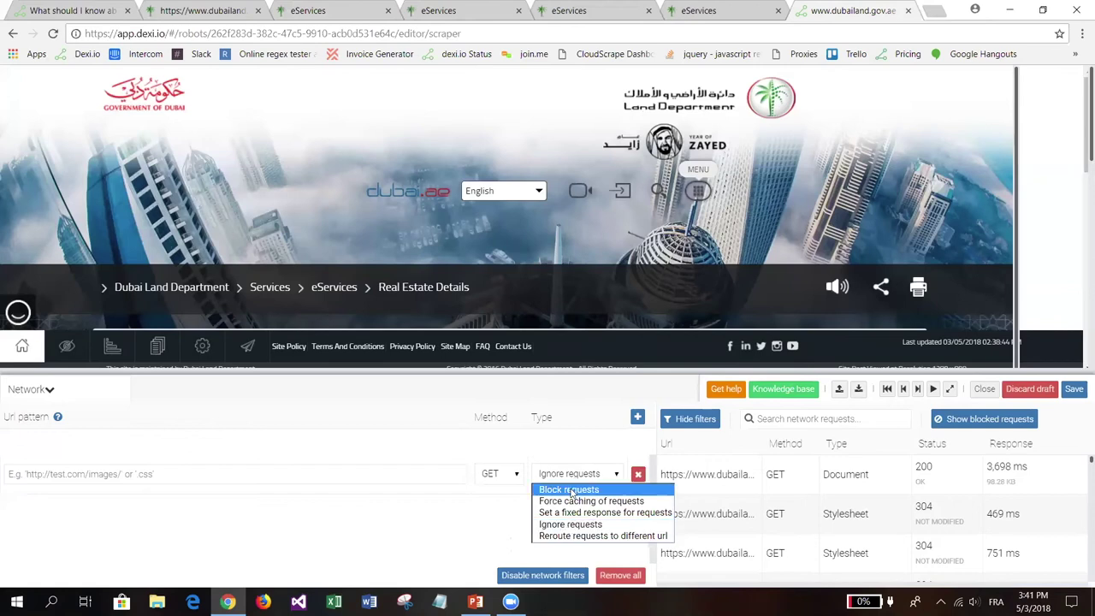
click(569, 489)
click(575, 476)
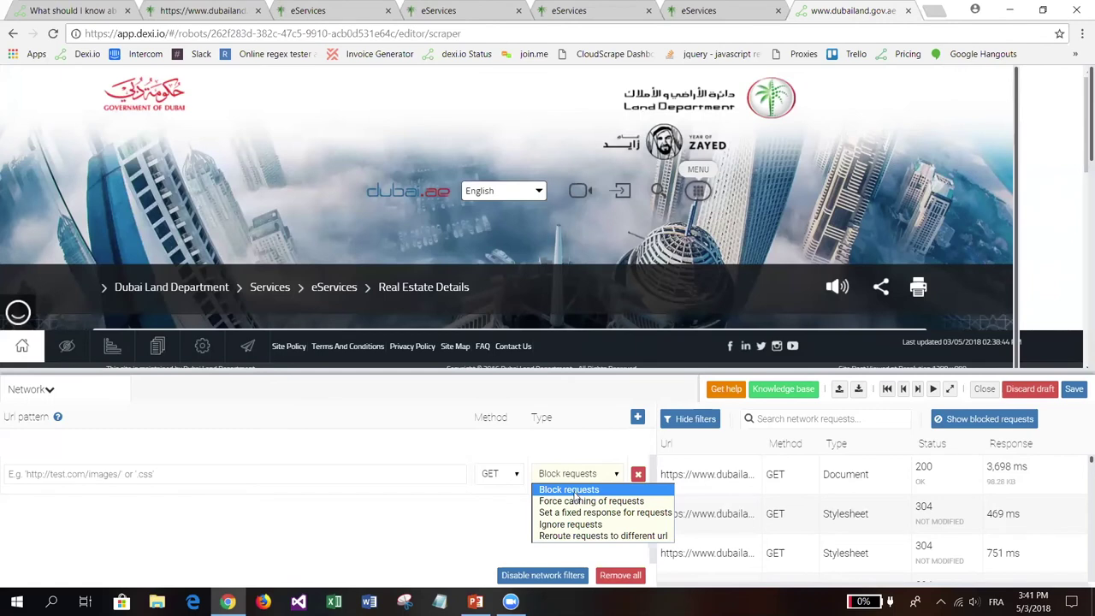
click(569, 477)
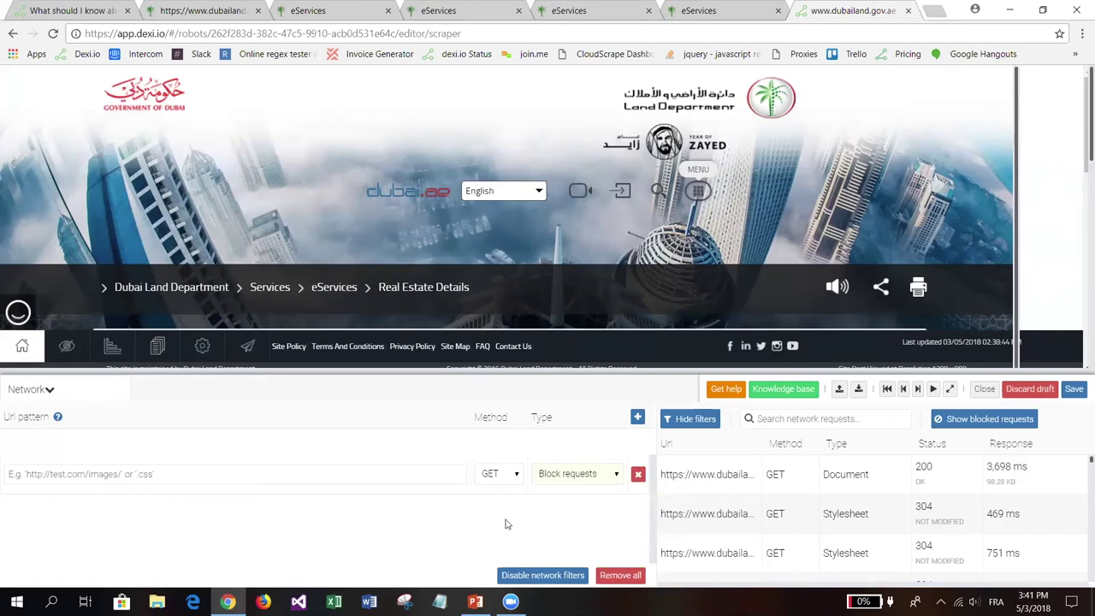
Set the new blocking filter's URL pattern to .png.
click(401, 473)
text(png)
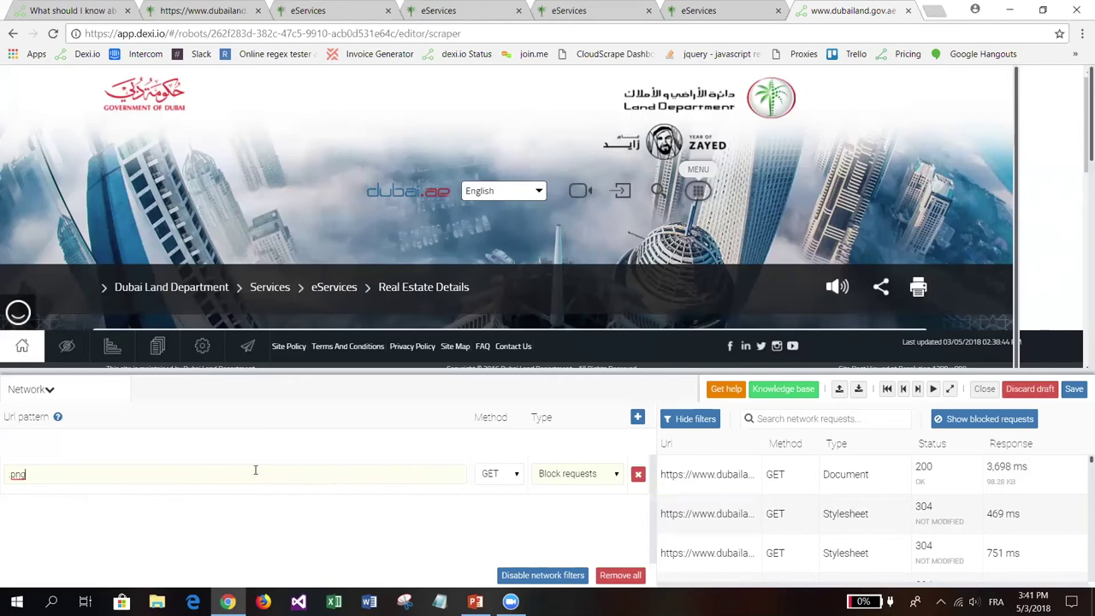
drag(40, 472, 3, 481)
click(93, 474)
Toggle the display of blocked requests and look through the robot's network requests for more files to block.
click(984, 421)
click(984, 421)
click(984, 421)
click(986, 421)
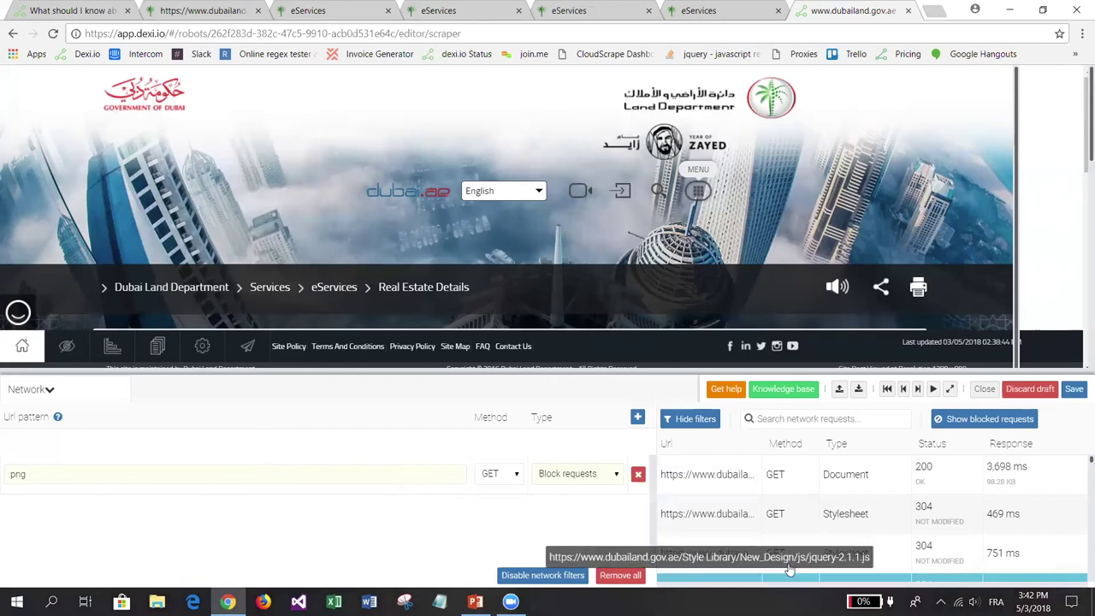
scroll(775, 505, down, 3)
scroll(773, 506, down, 5)
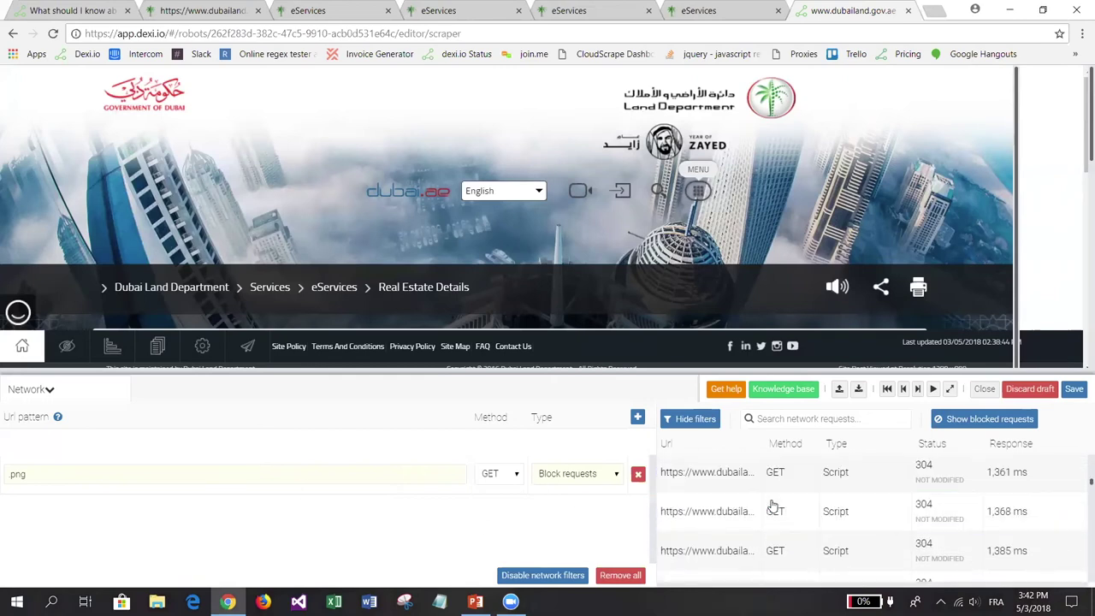
scroll(772, 506, down, 3)
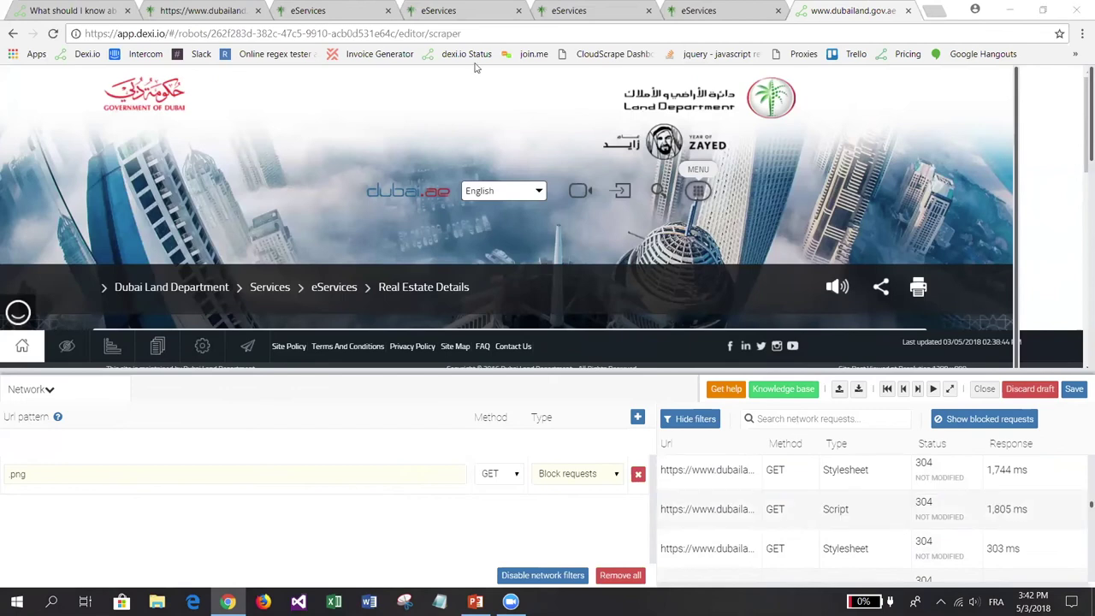
Switch to the eServices office page and examine its network request URLs from jquery.fancybox.js down to jquery.dataTables.css for more blockable file types.
key(ctrl+3)
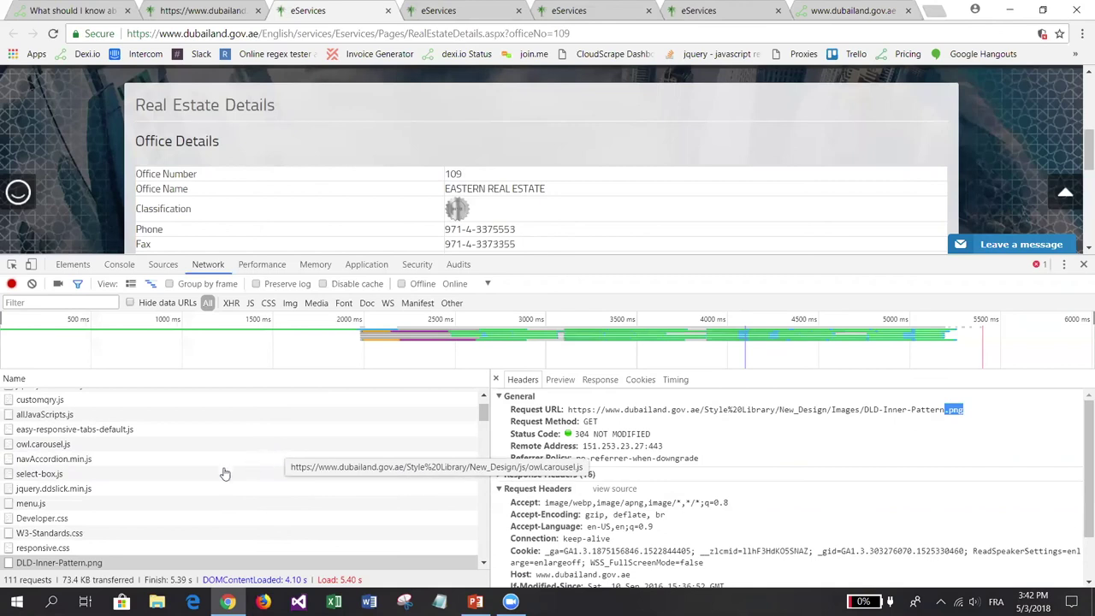
scroll(224, 474, down, 2)
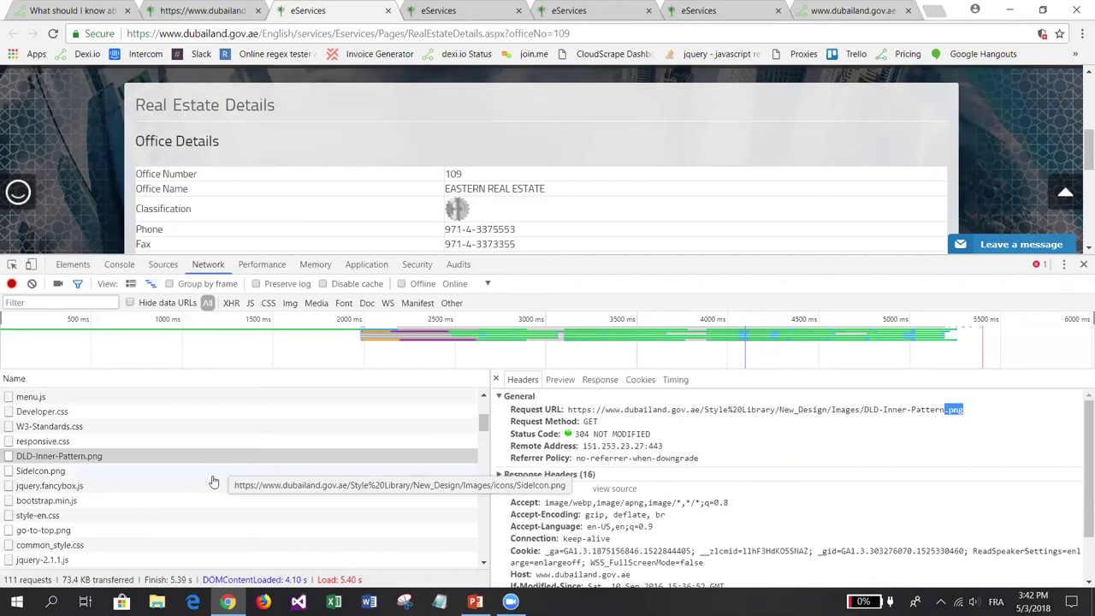
click(212, 477)
key(Down)
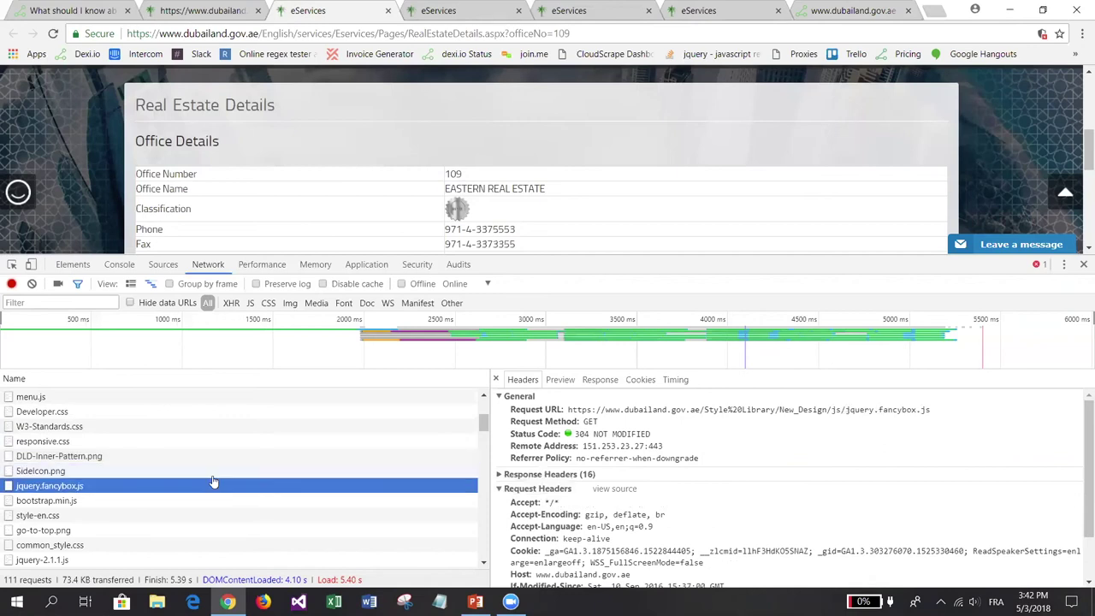
key(Down)
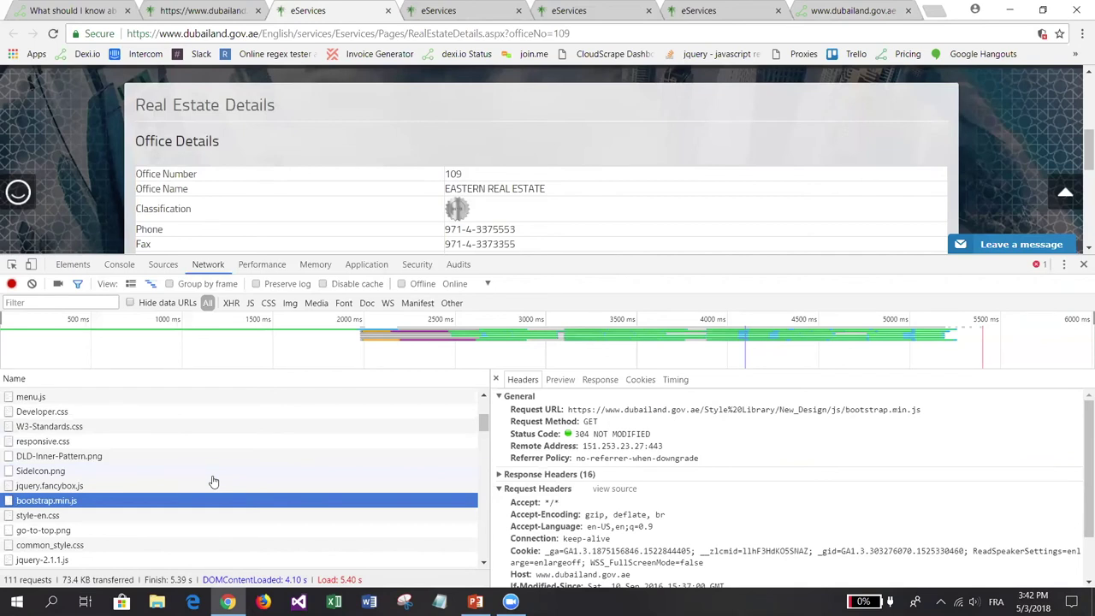
key(Down)
key(Down)
key(Down)
key(Down)
key(Down)
key(Down)
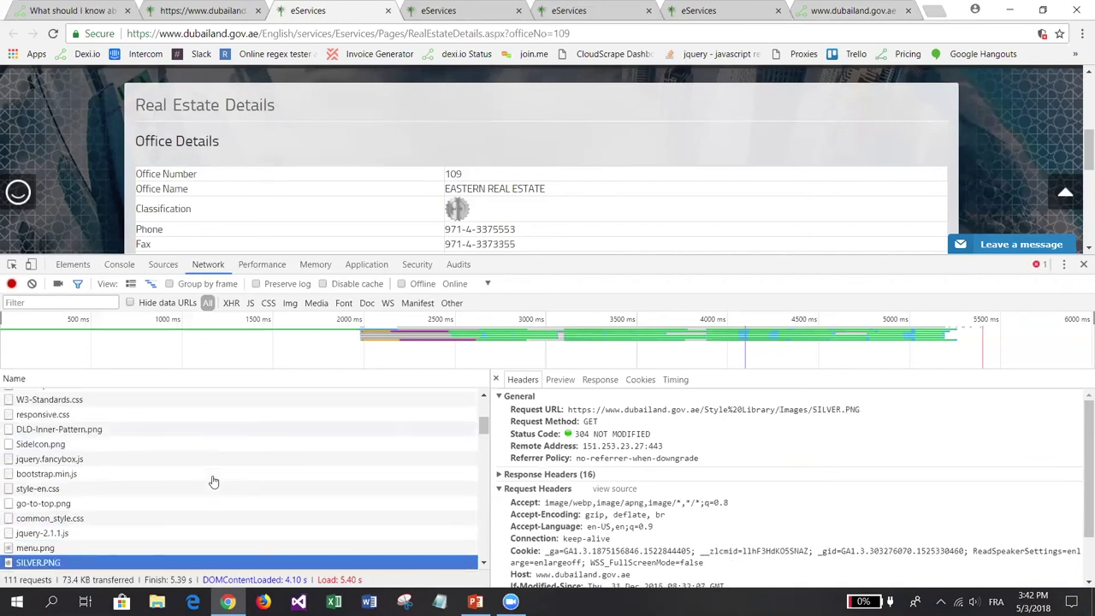
key(Down)
key(Down)
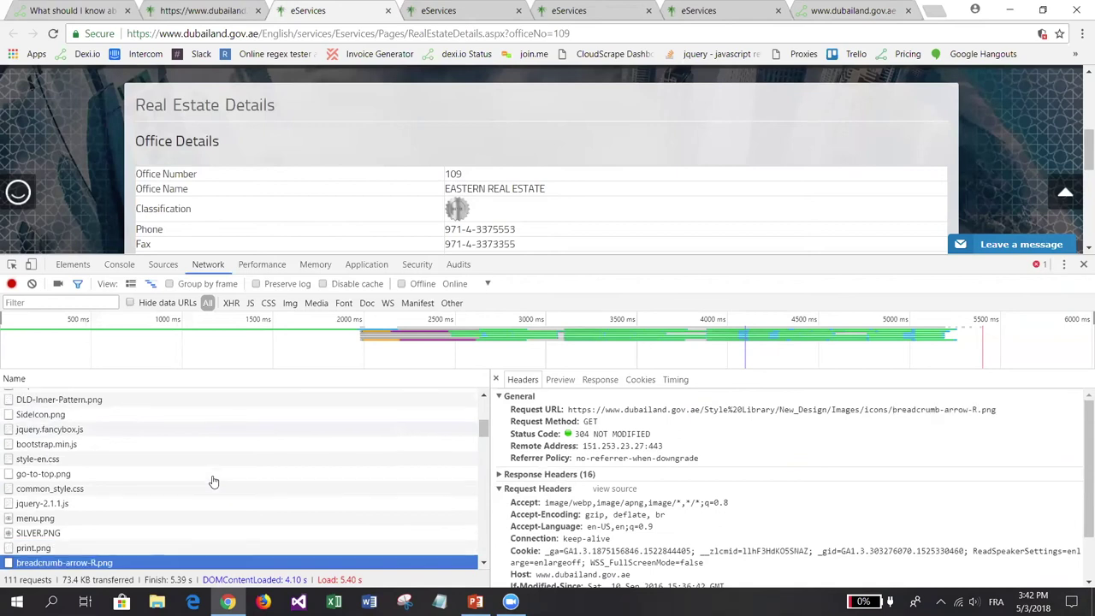
key(Down)
key(Down)
key(Down)
key(Down)
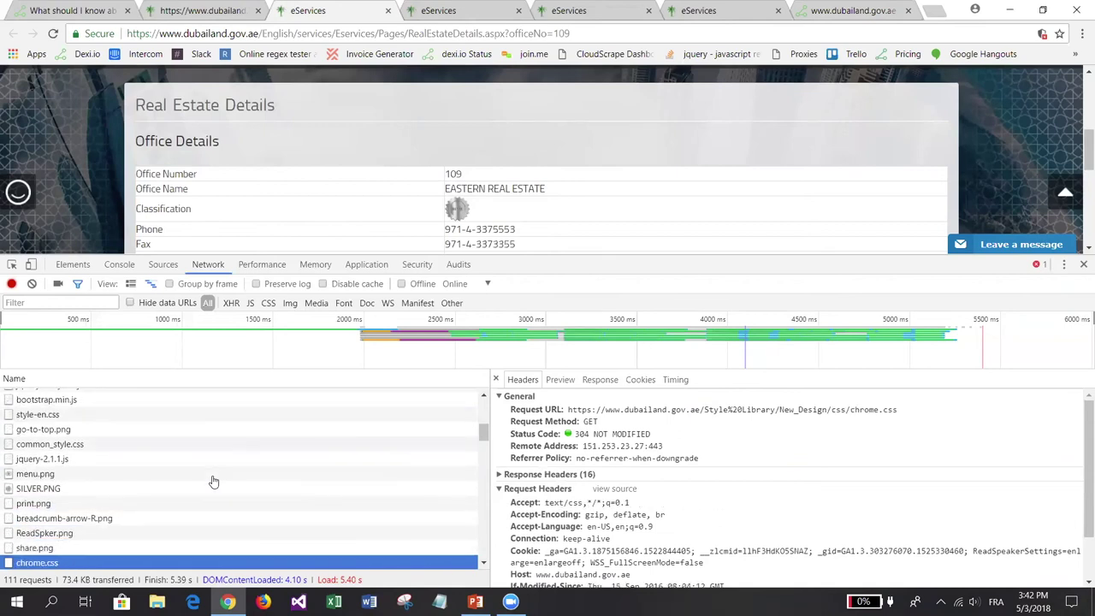
key(Down)
key(Down)
key(Down)
key(Down)
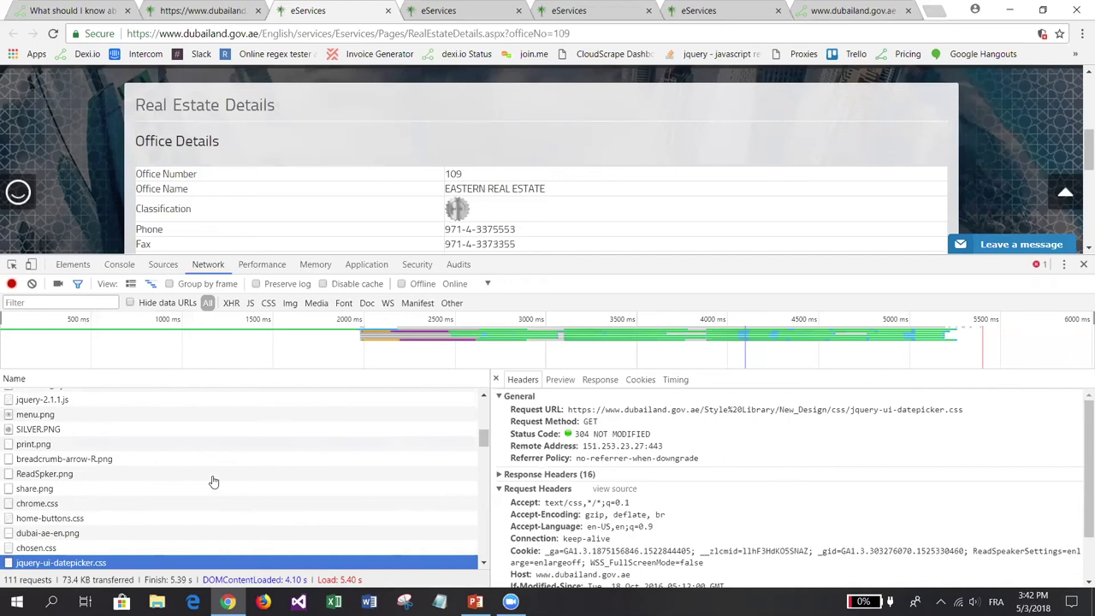
key(Down)
key(Down)
key(Down)
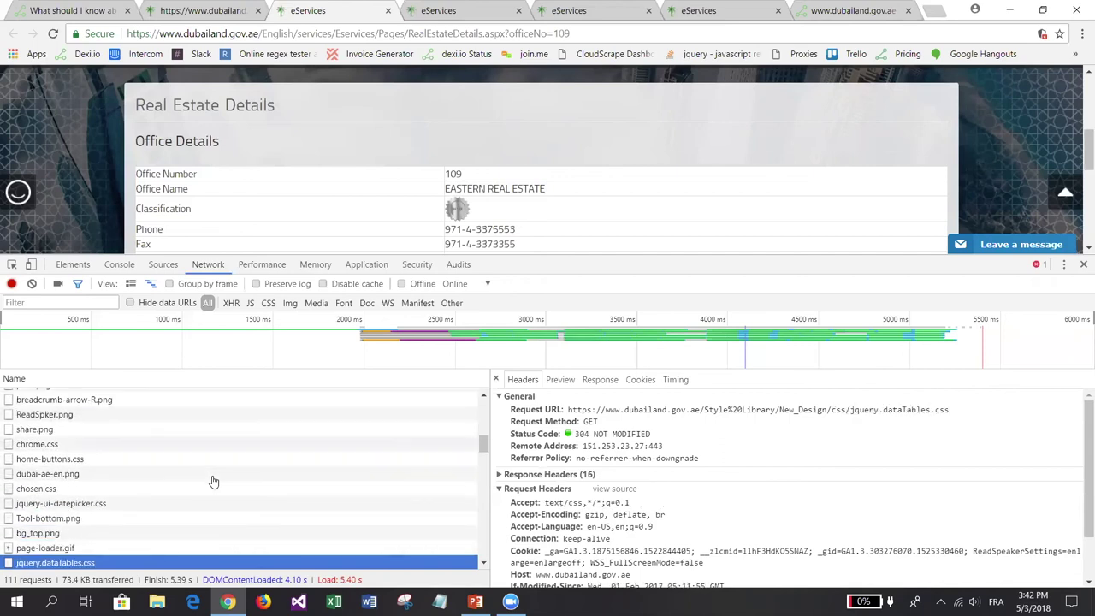
Inspect the page-loader.gif request and highlight the .gif extension in its request URL.
key(Up)
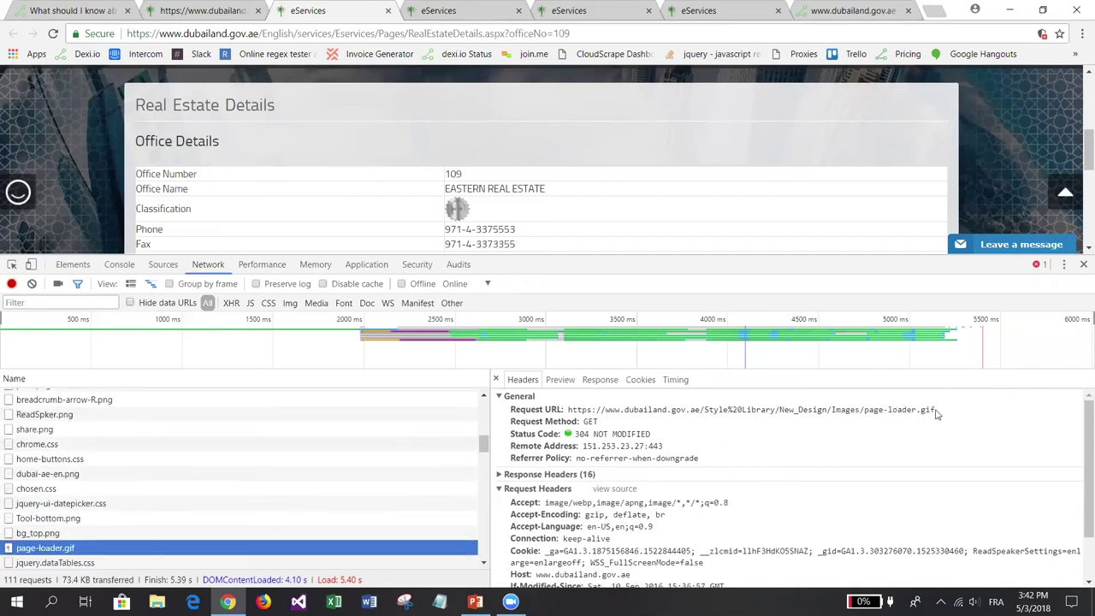
triple_click(914, 422)
double_click(922, 411)
drag(920, 411, 919, 411)
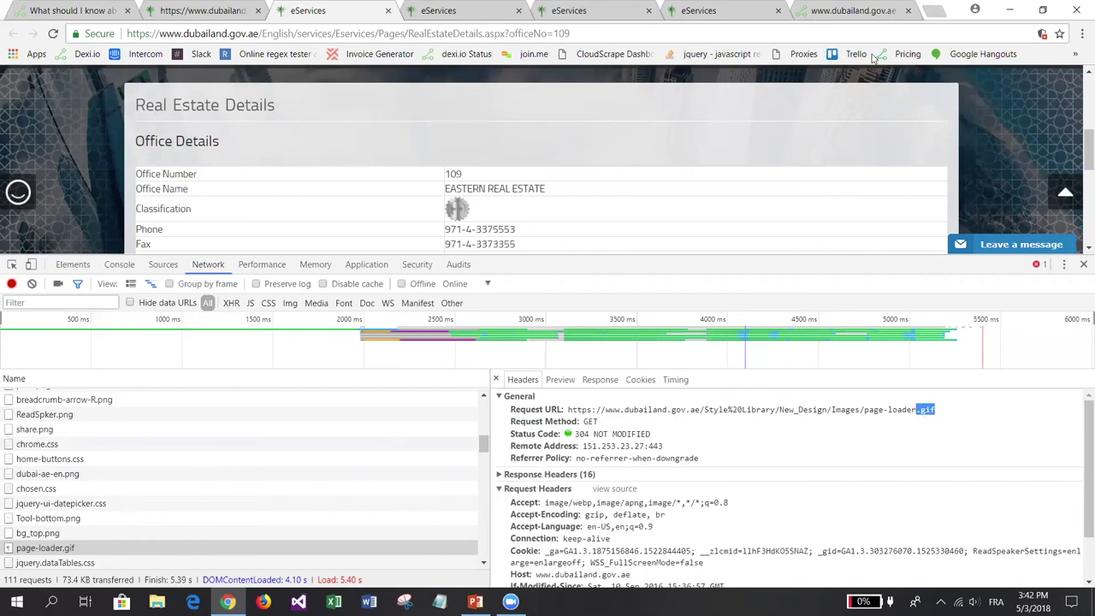
Return to the Dexi.io robot editor and add a Block requests filter for GET requests with the URL pattern .gif.
key(ctrl+9)
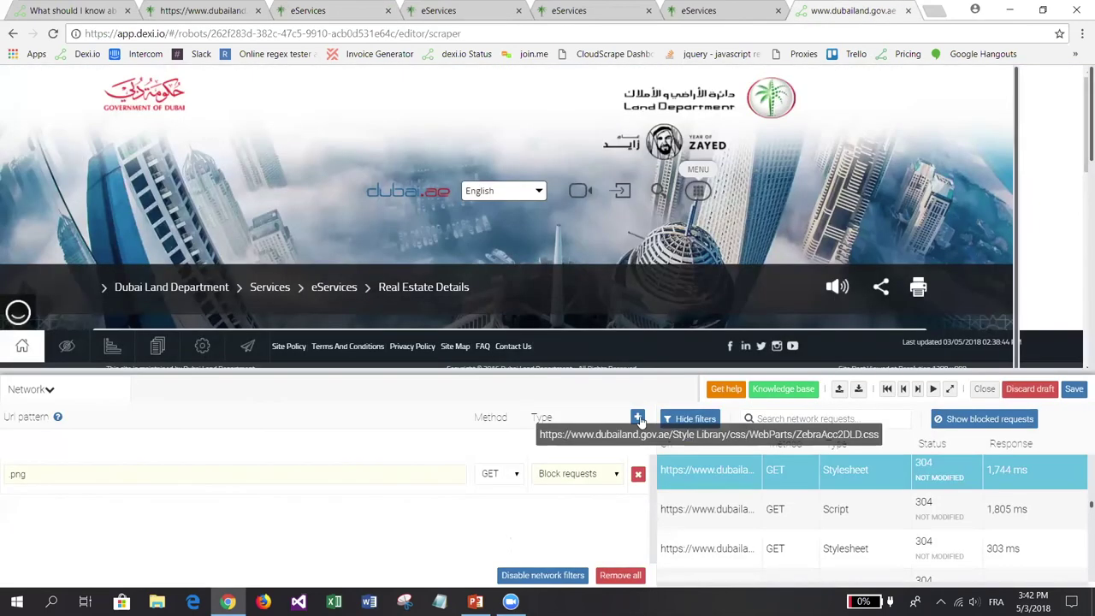
click(638, 418)
click(602, 473)
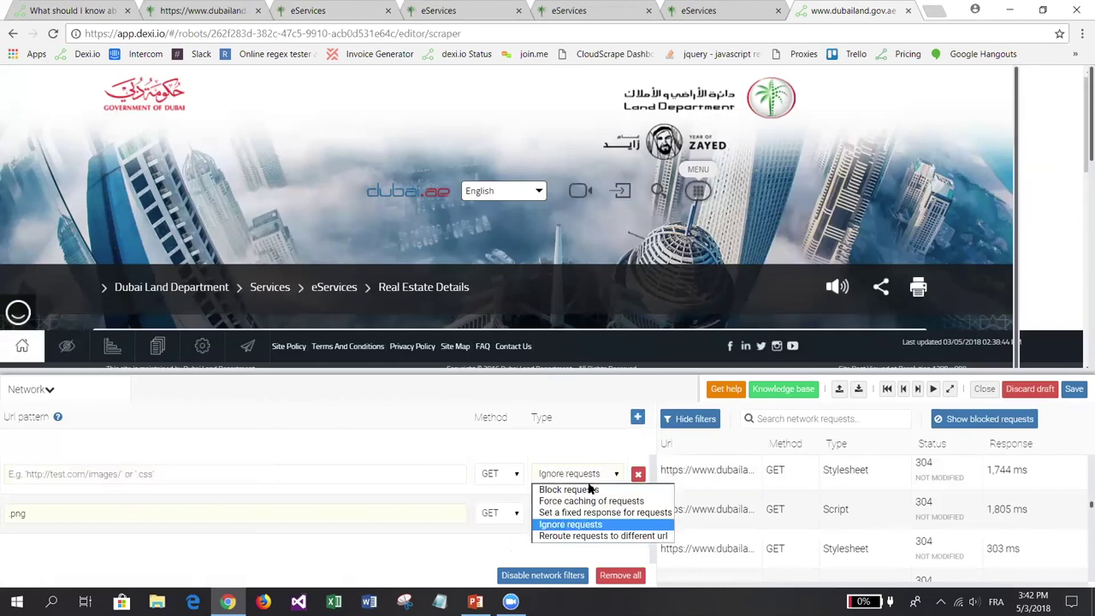
click(591, 490)
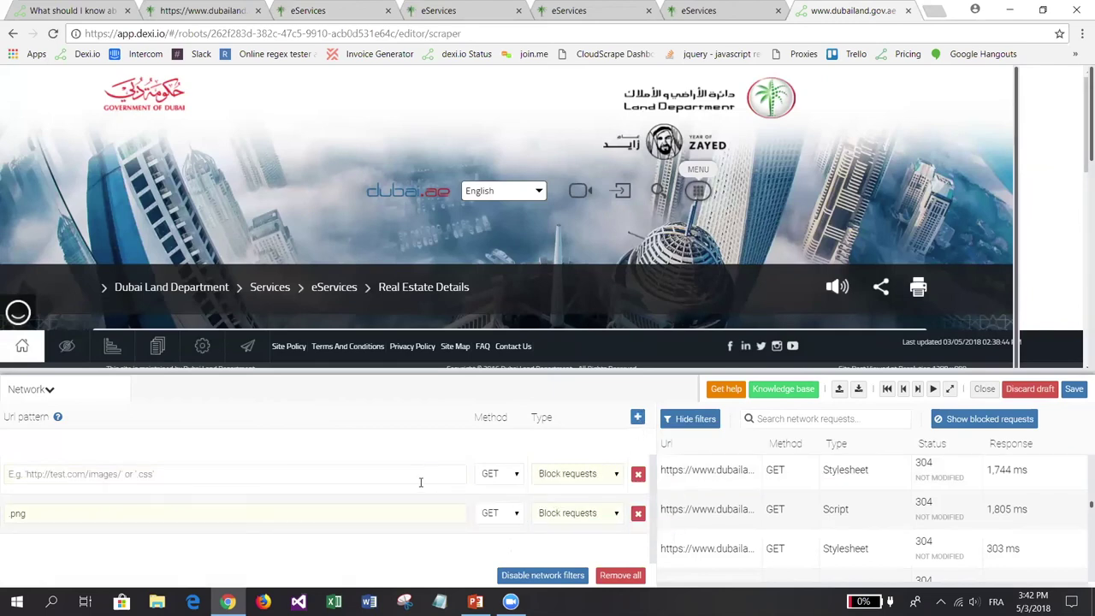
click(421, 482)
text(.gif)
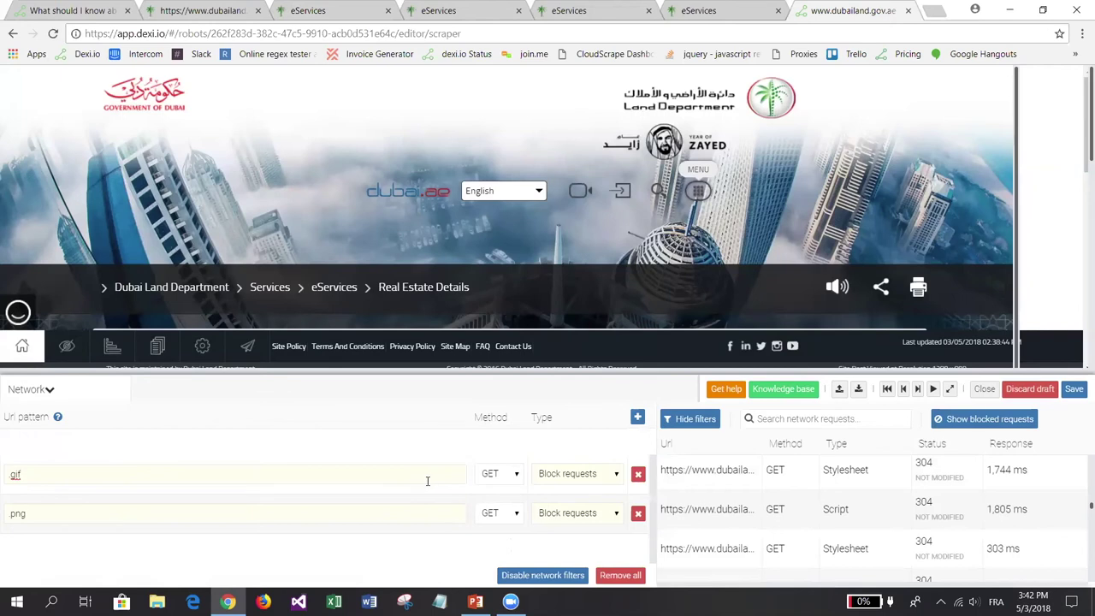
double_click(31, 478)
click(50, 474)
key(Home)
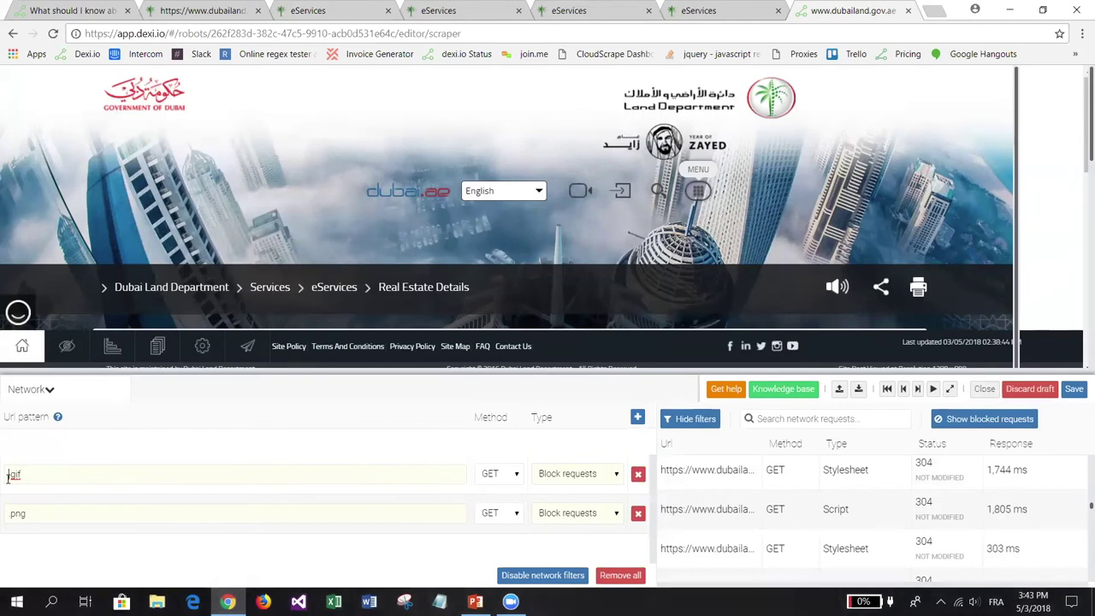
drag(32, 477, 4, 478)
click(96, 473)
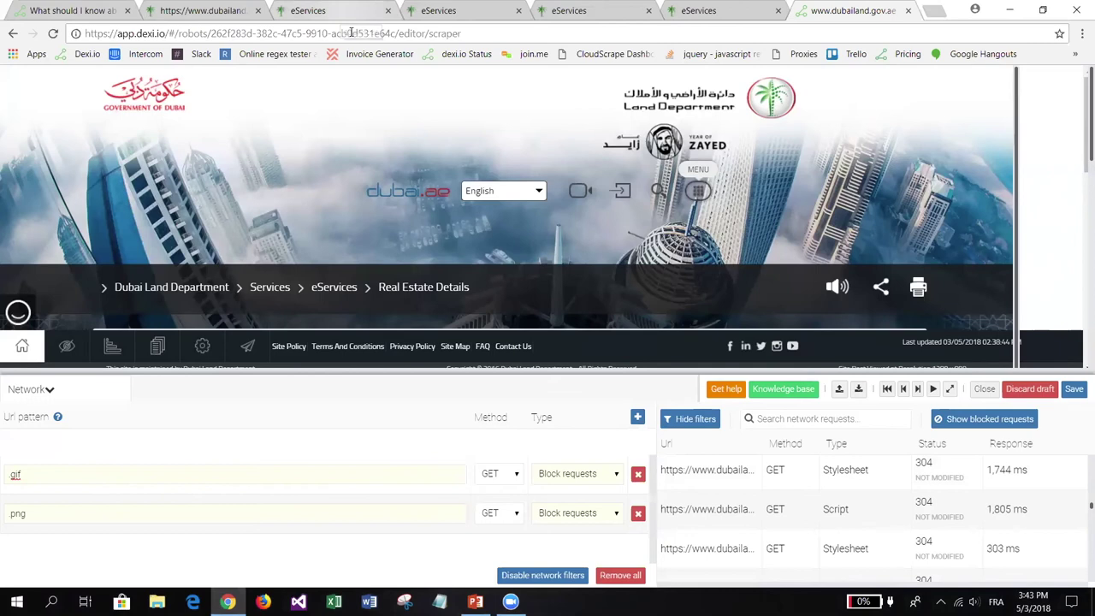
Go back to the eServices page and copy .woff from the request URL of droidkufi-regular.woff2.
key(ctrl+3)
scroll(154, 510, down, 2)
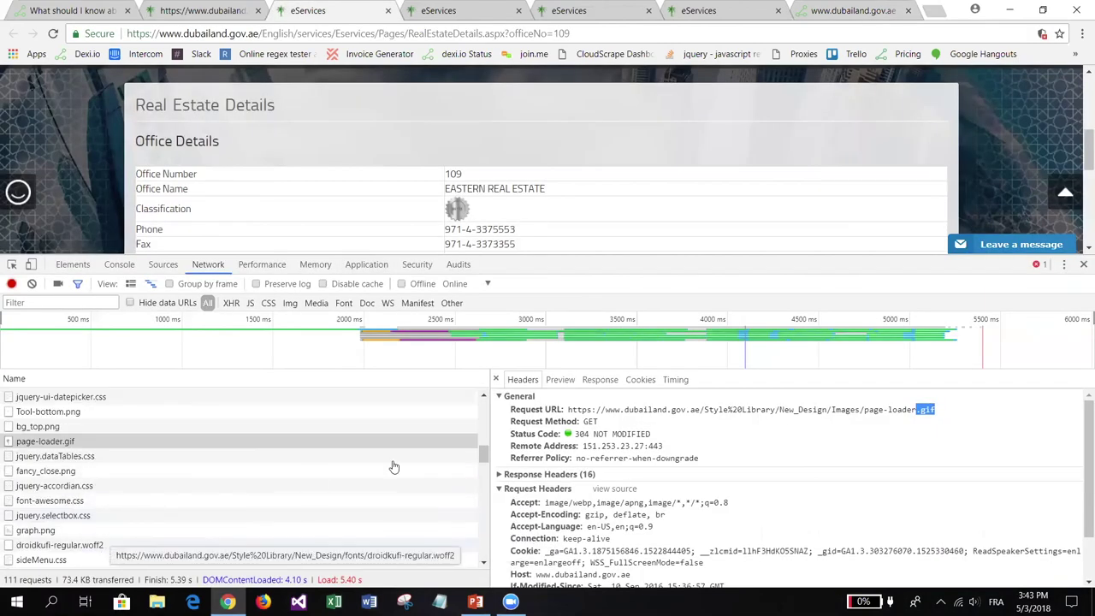
click(256, 545)
drag(965, 414, 941, 414)
key(ctrl+c)
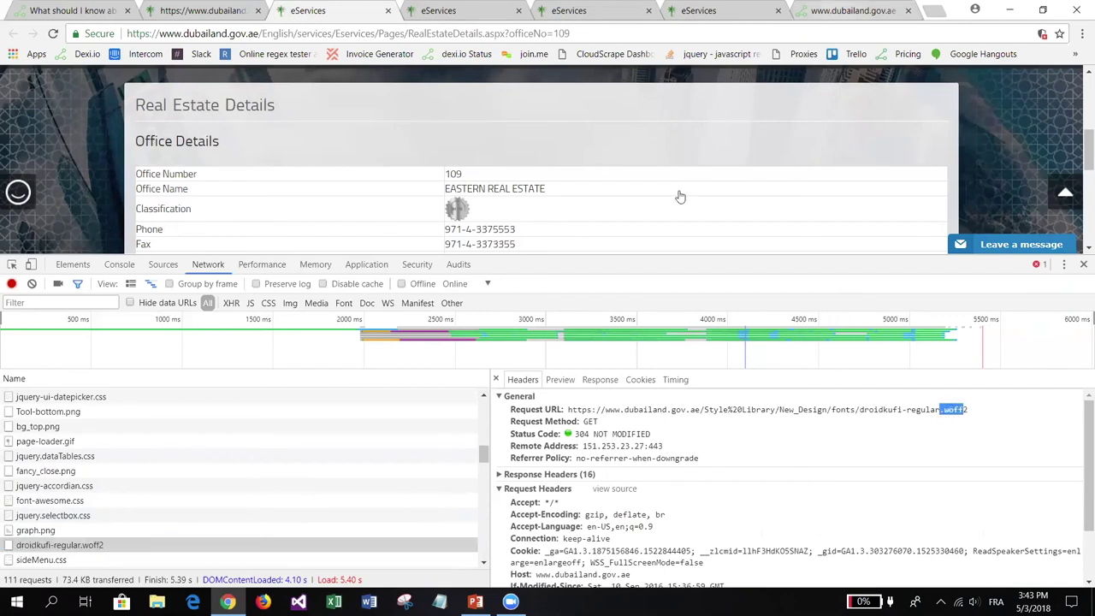
In the Dexi.io robot editor, add a Block requests filter for GET requests with the copied URL pattern .woff.
key(ctrl+9)
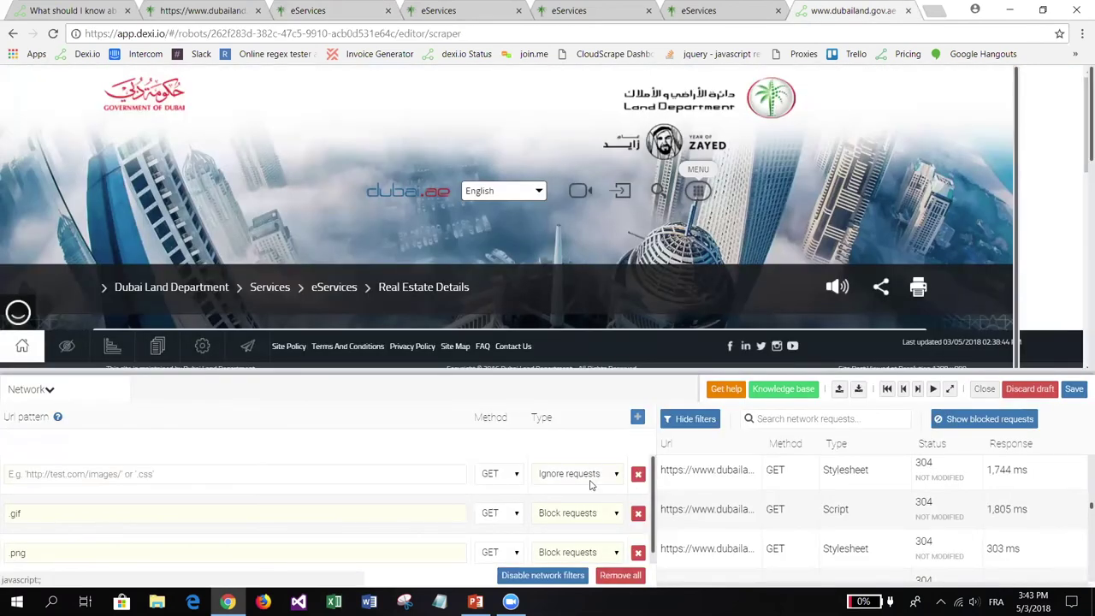
click(589, 482)
click(587, 488)
click(437, 476)
key(ctrl+v)
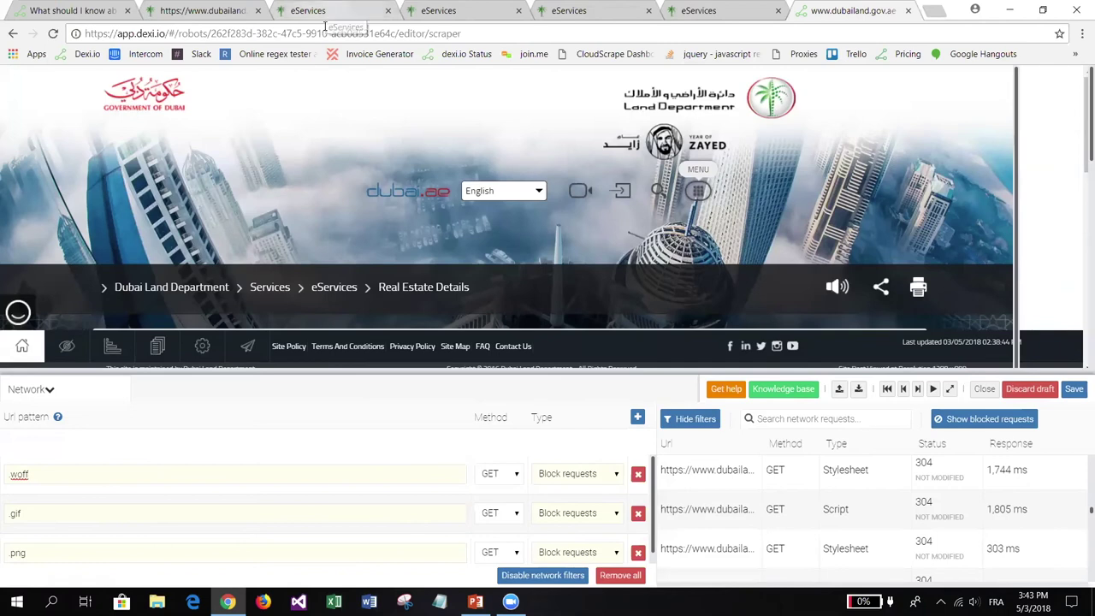
Switch to the eServices page, inspect the main_bg.jpg request and highlight the .jpg extension in its URL.
click(326, 26)
scroll(122, 488, down, 2)
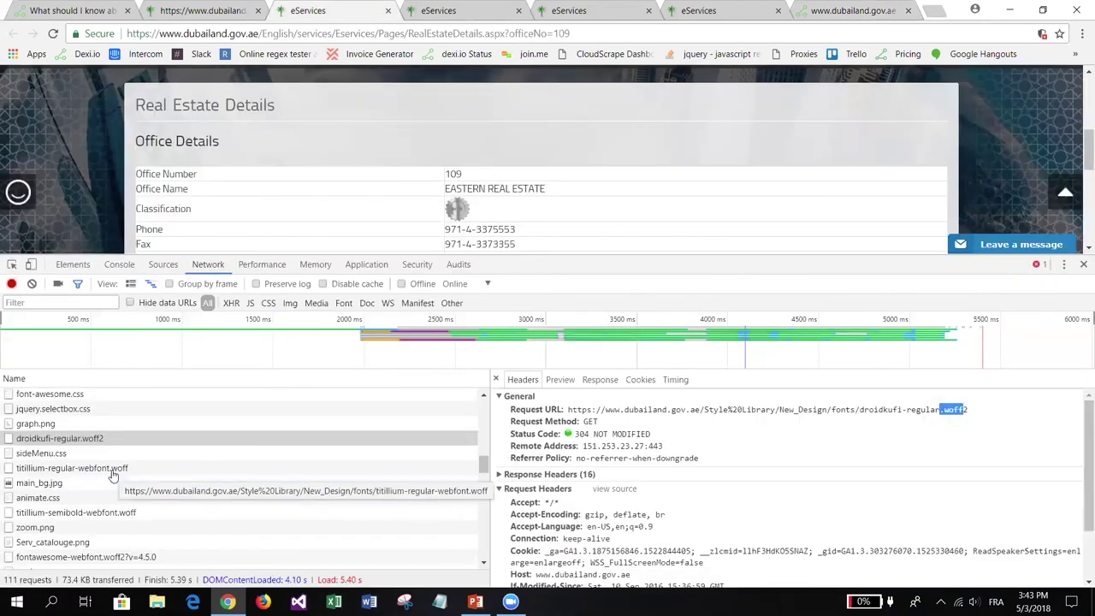
click(113, 482)
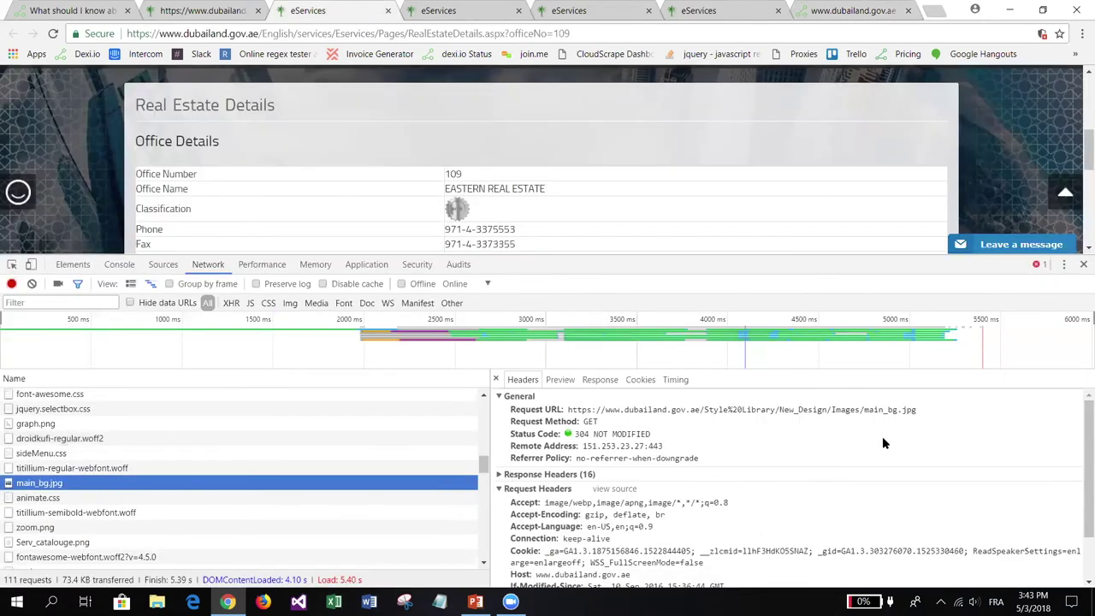
drag(921, 420, 900, 417)
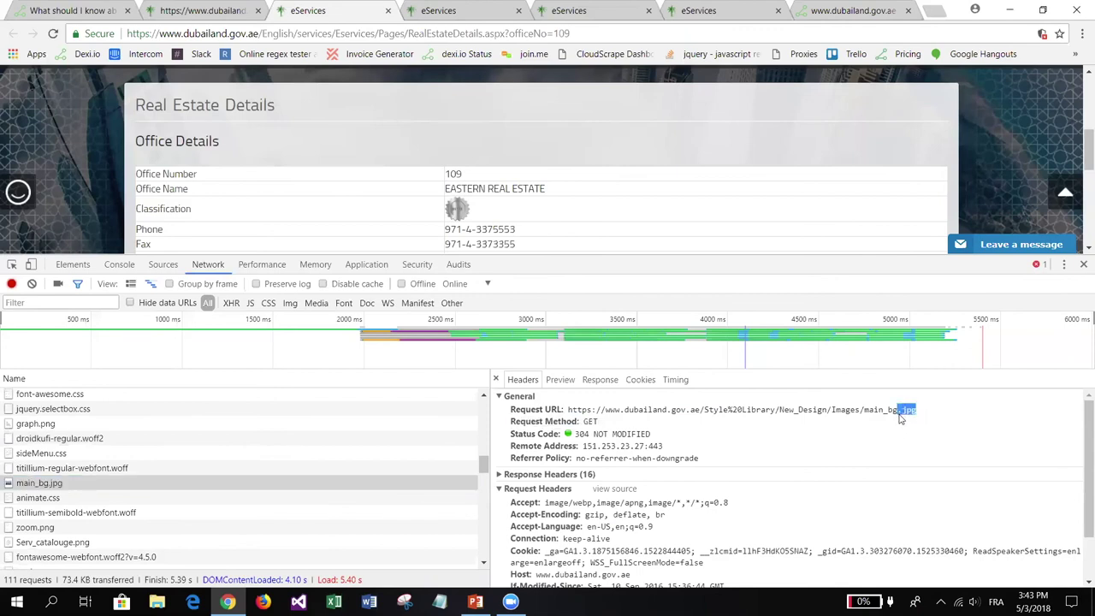
Back in the Dexi.io robot editor, add a Block requests filter for GET requests with the URL pattern .jpg.
click(894, 19)
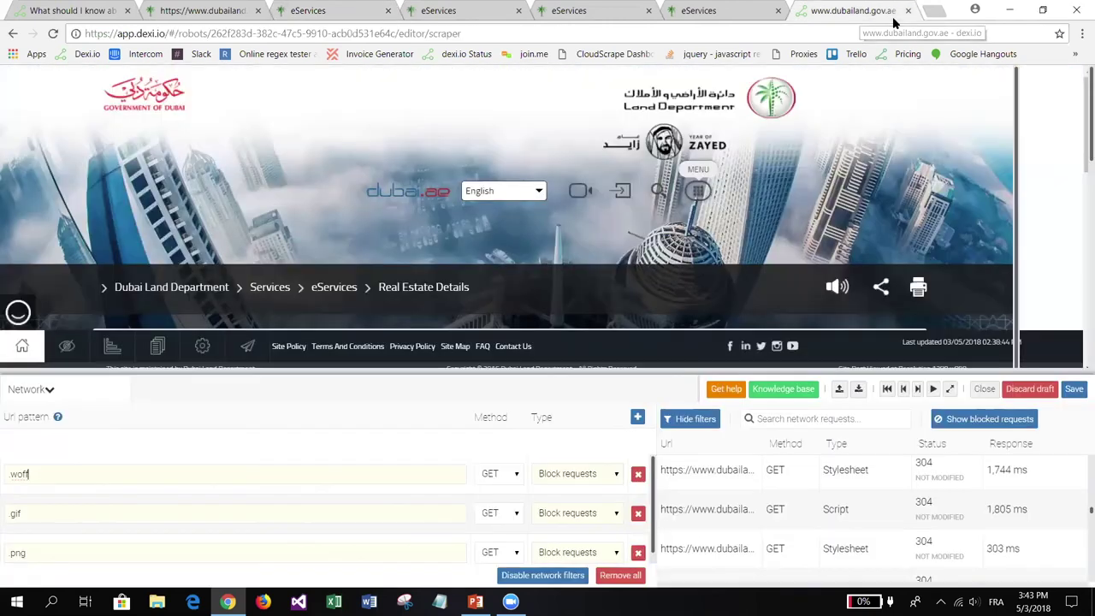
click(637, 416)
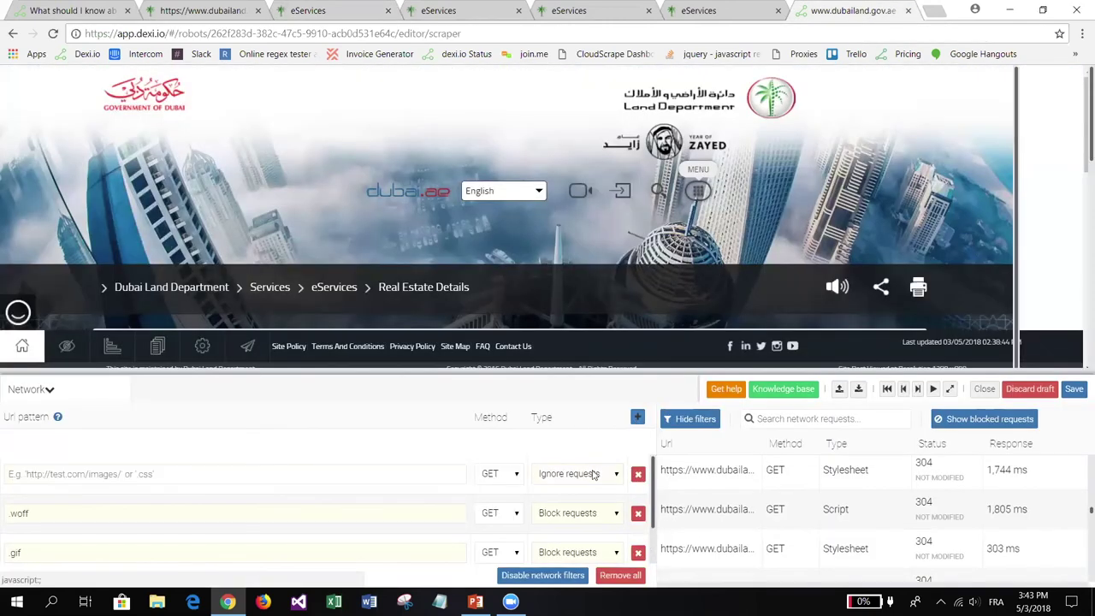
click(594, 476)
click(579, 491)
text(.jpg)
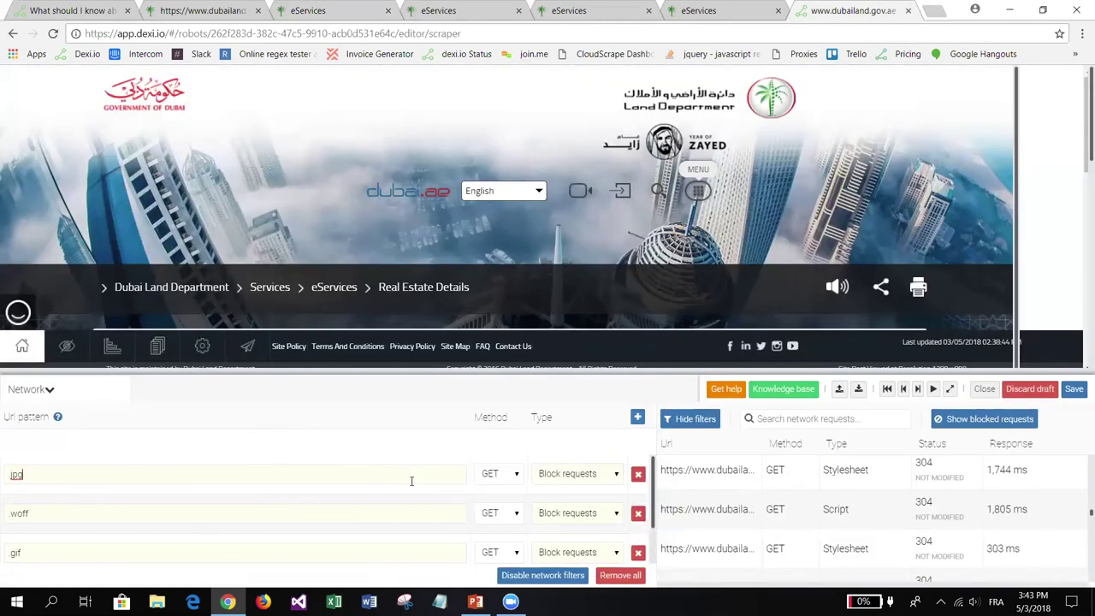
Check the remaining requests on the eServices page, and save the robot and close its Dexi.io editor.
click(295, 11)
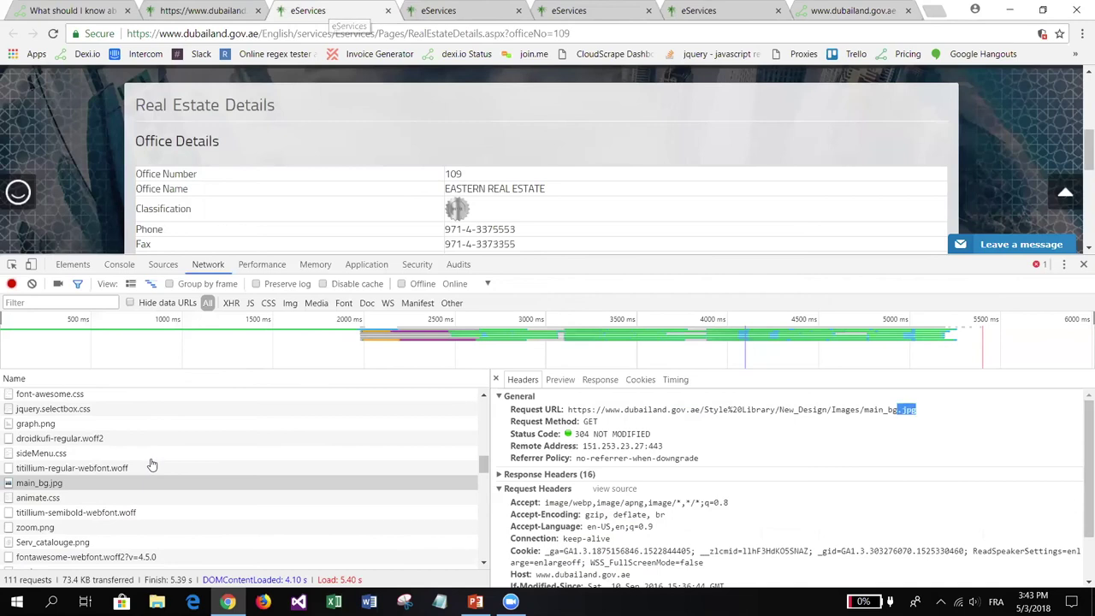
scroll(151, 465, down, 3)
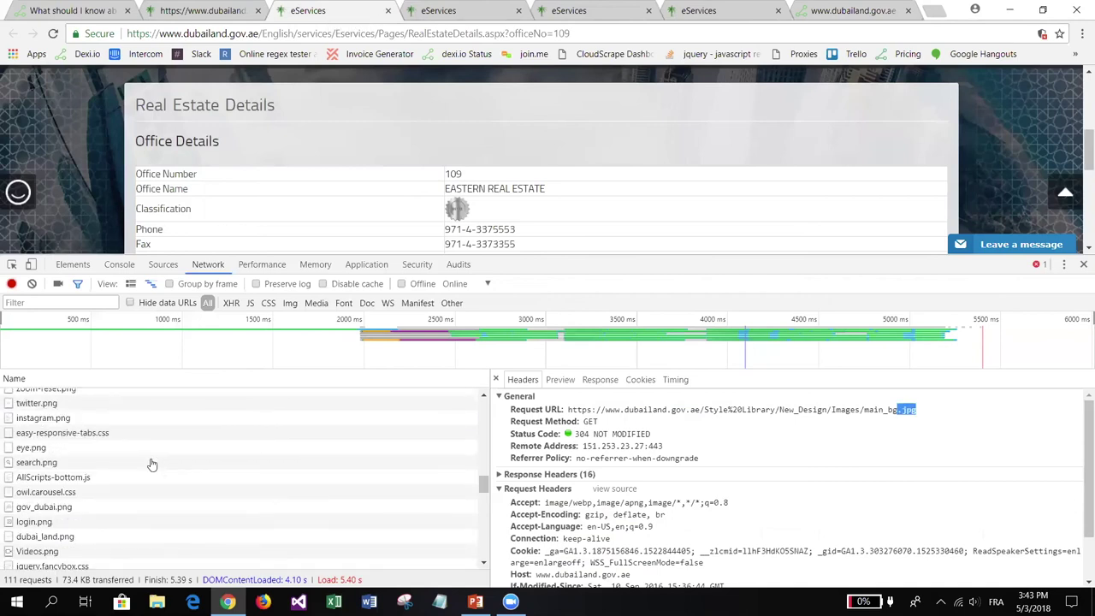
scroll(141, 449, down, 3)
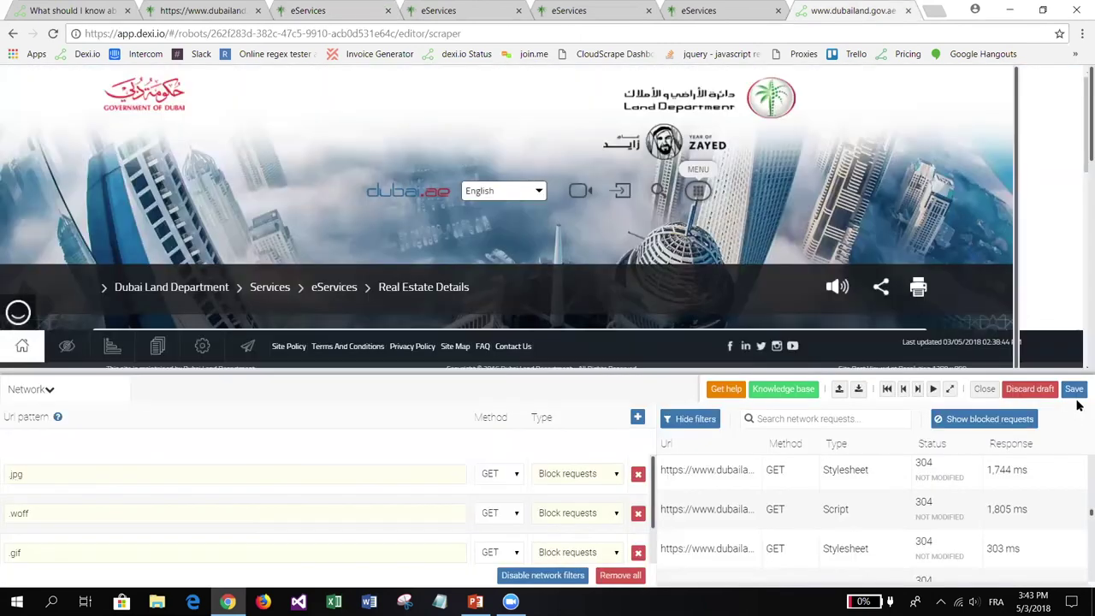
click(1074, 389)
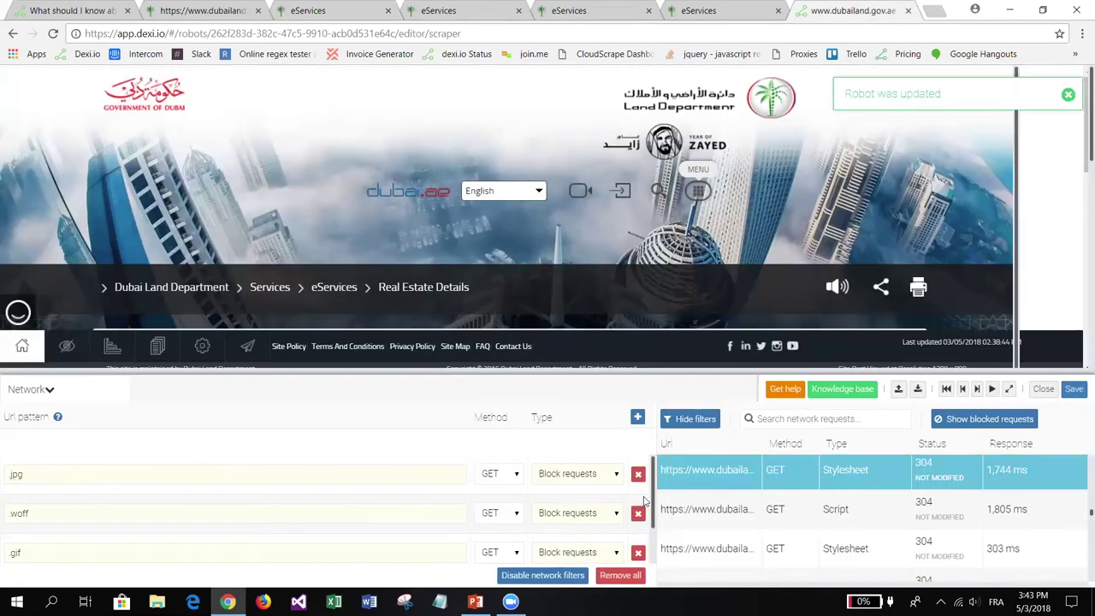
click(1043, 388)
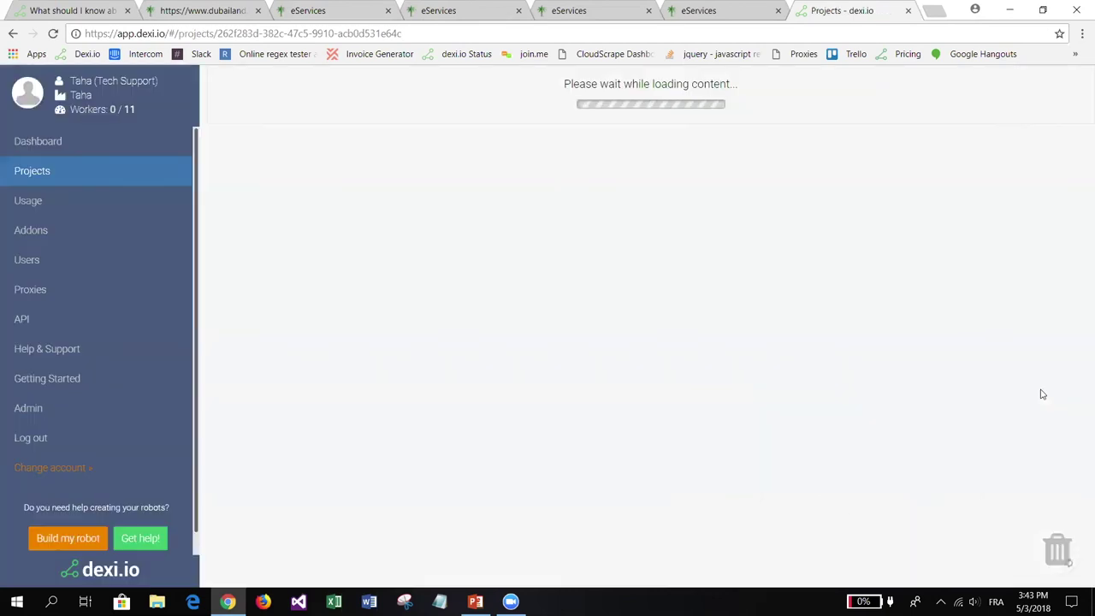
Reopen the robot in the editor, view its final steps during execution and close the slow requests dialog without ignoring any request.
click(876, 466)
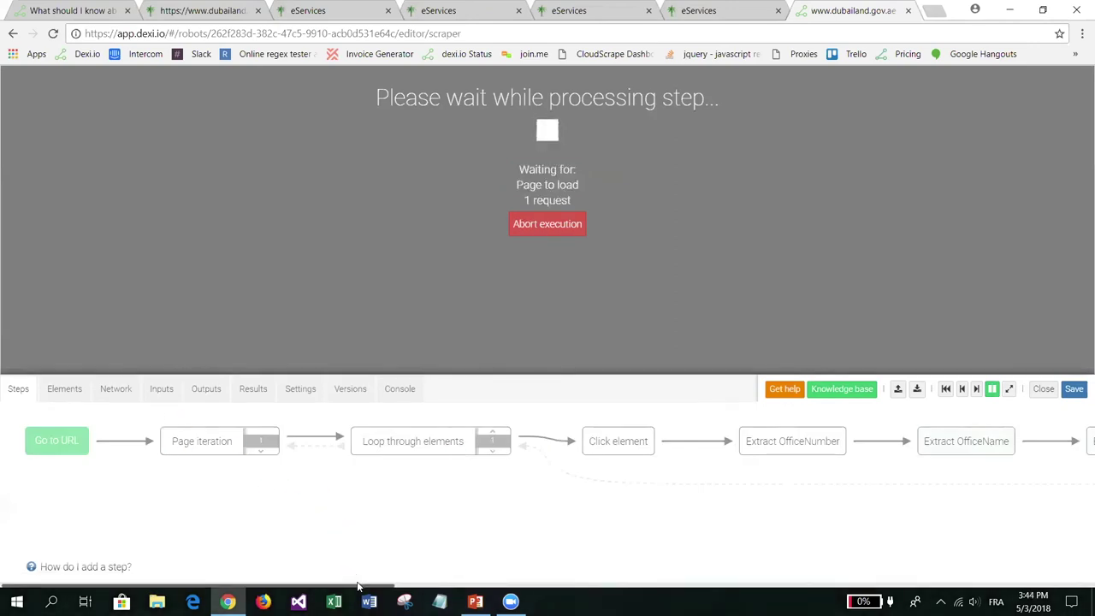
drag(359, 587, 1080, 590)
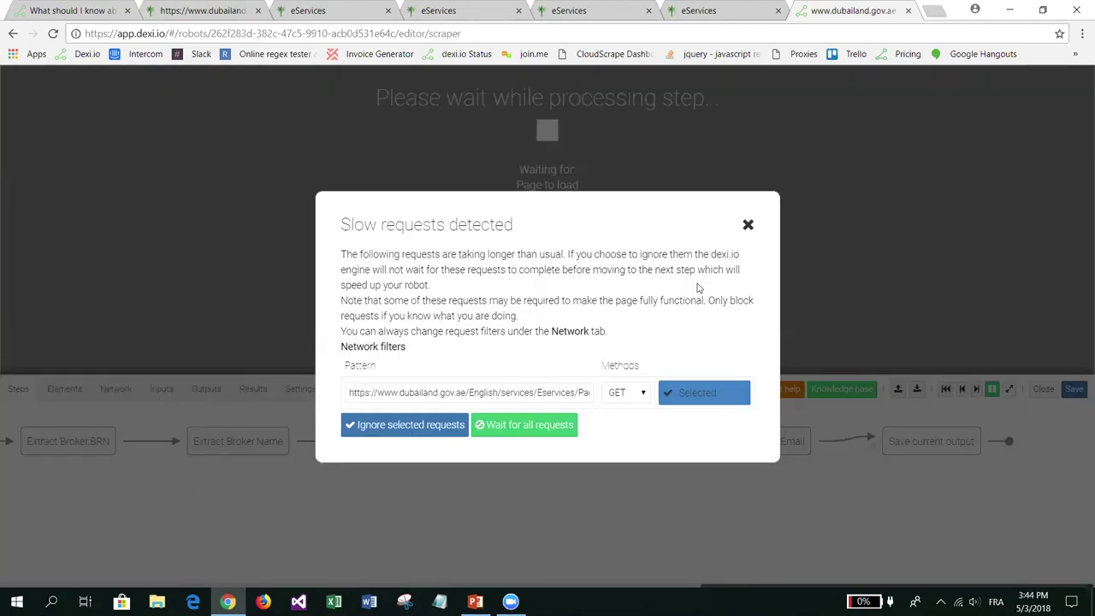
click(749, 225)
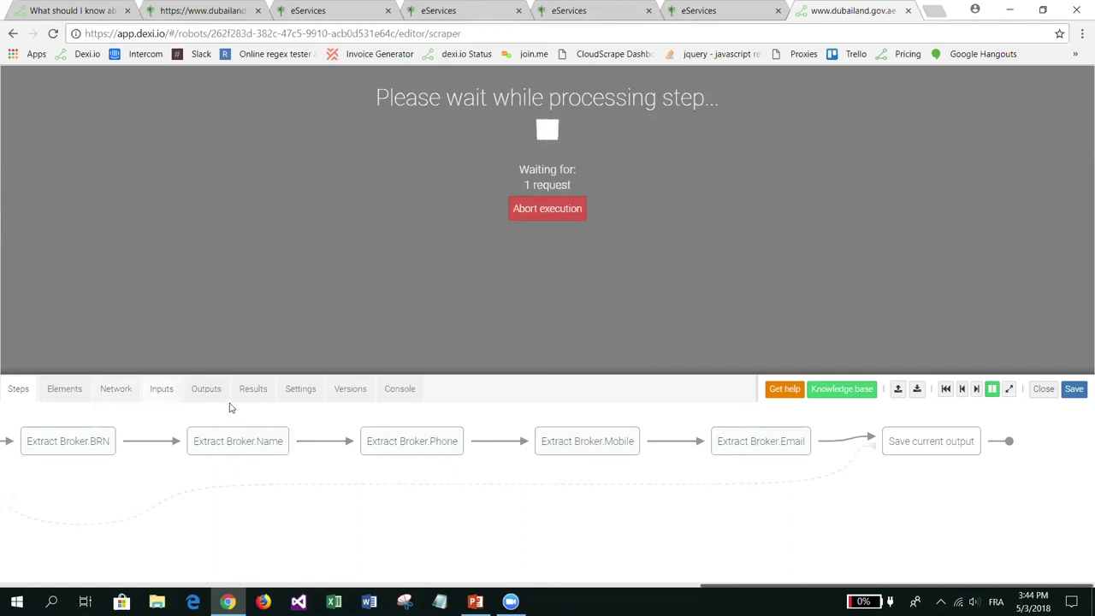
Show the robot's extraction results, resume its execution and review the extracted office and broker rows.
click(255, 397)
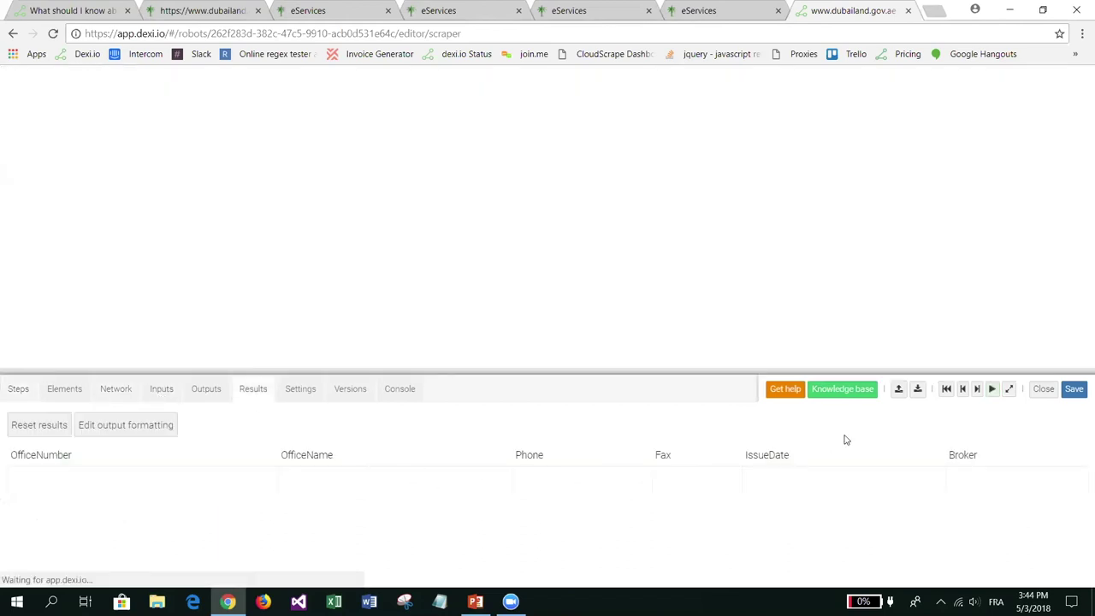
click(993, 390)
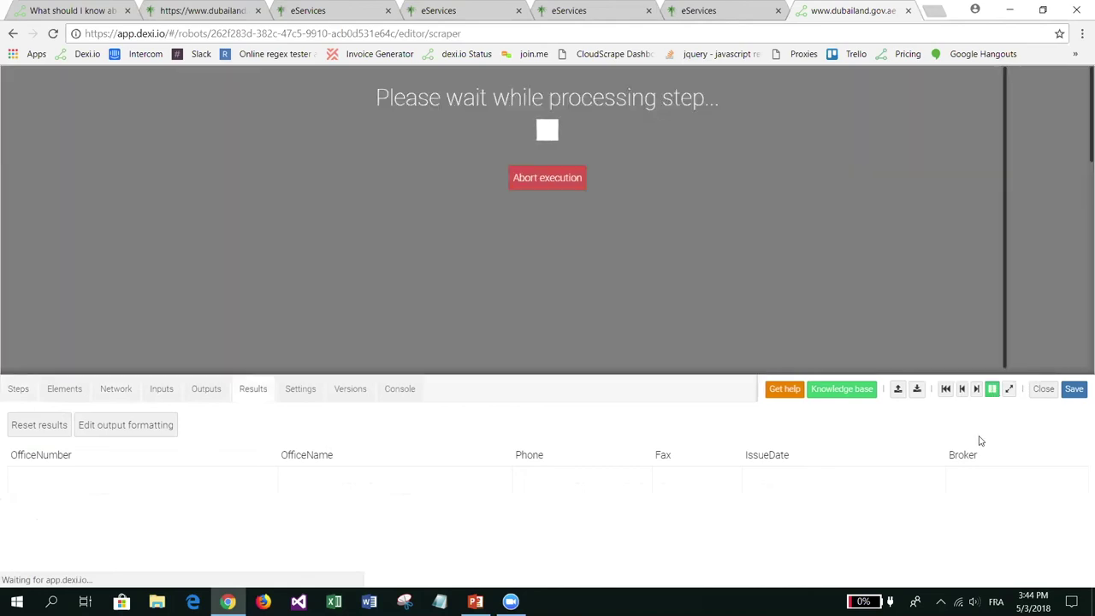
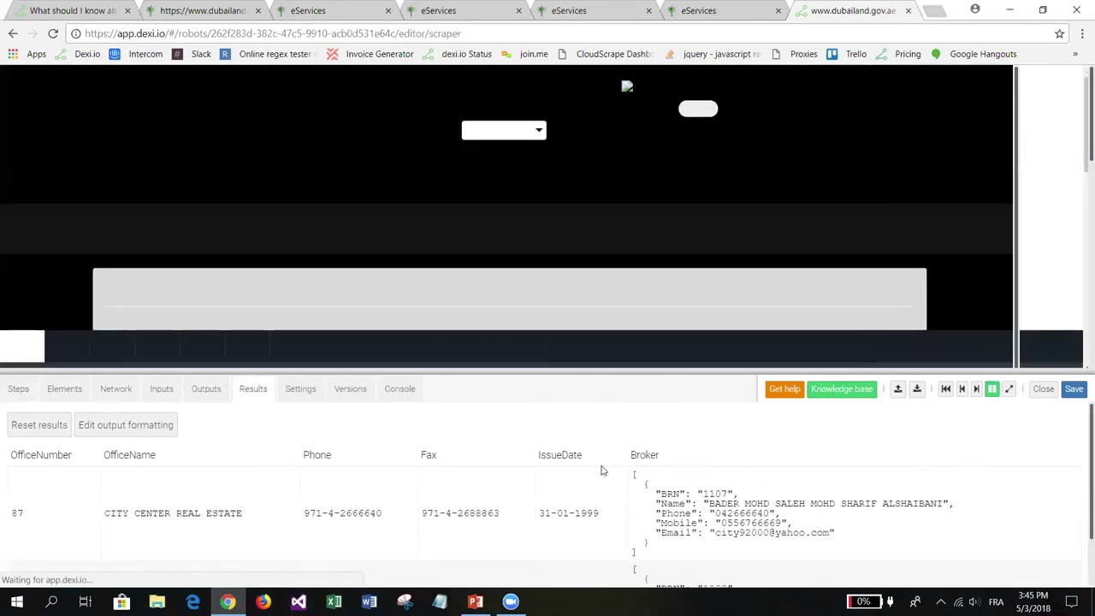
scroll(573, 475, down, 2)
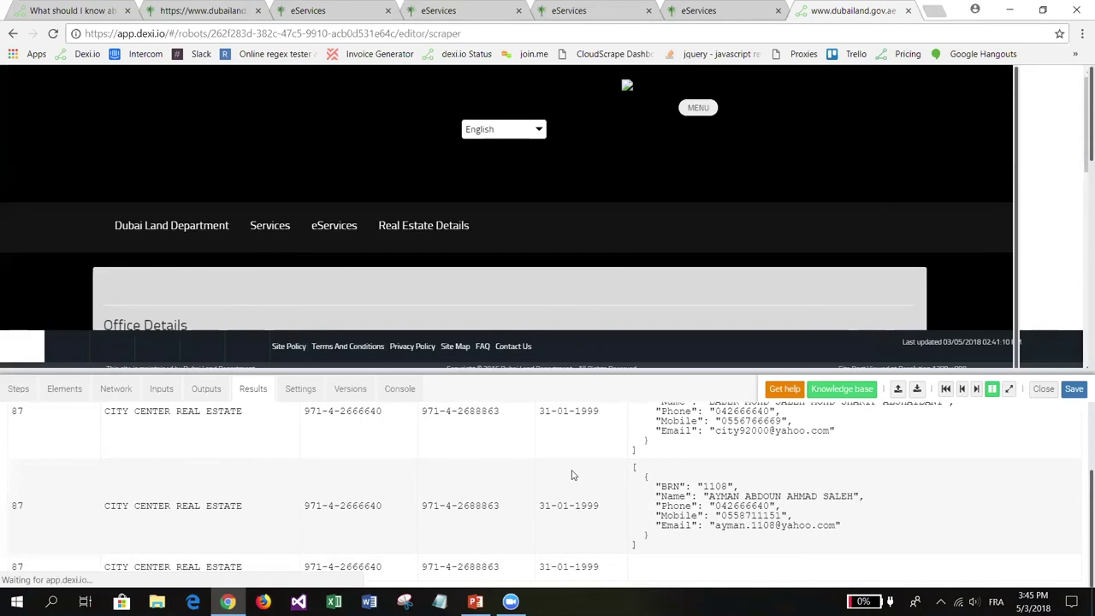
scroll(582, 477, up, 1)
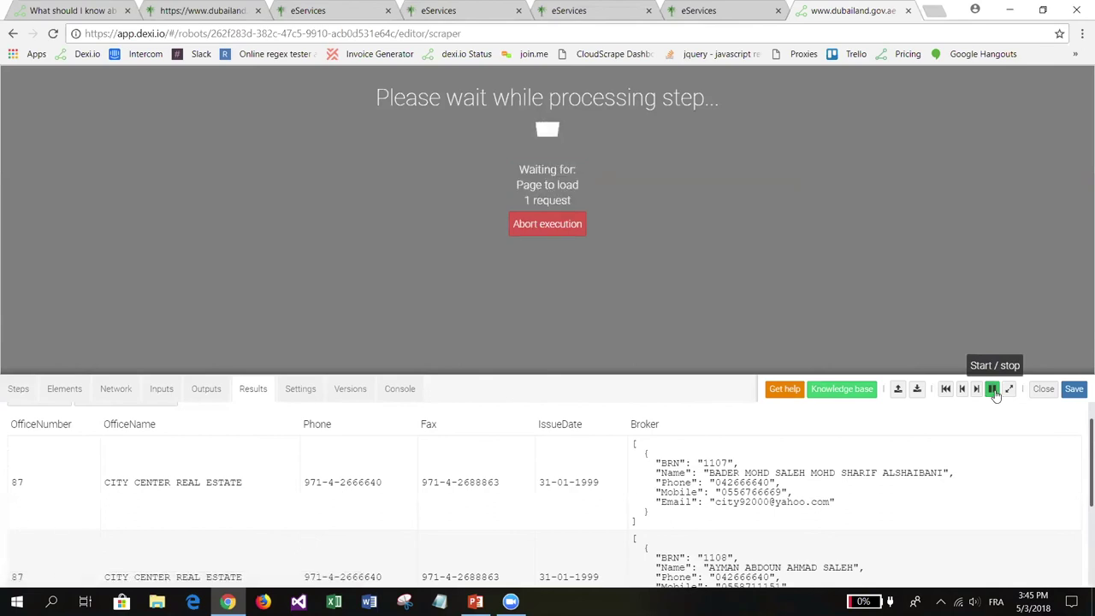
Stop and abort the robot's test execution, go back to the beginning of its step flow and close the editor.
click(994, 393)
click(531, 226)
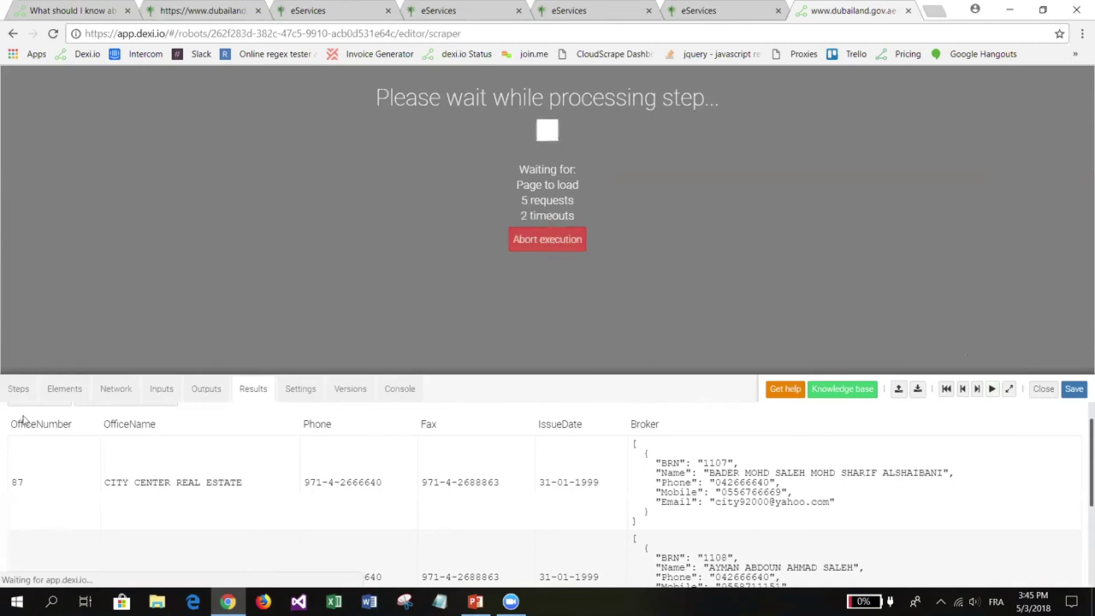
click(18, 390)
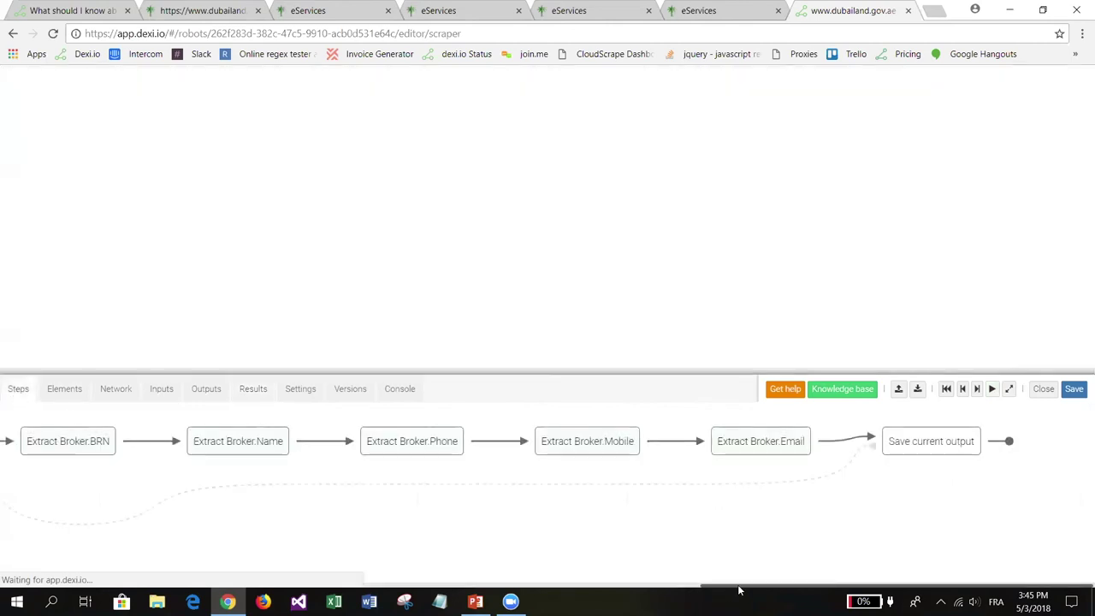
drag(738, 589, 22, 526)
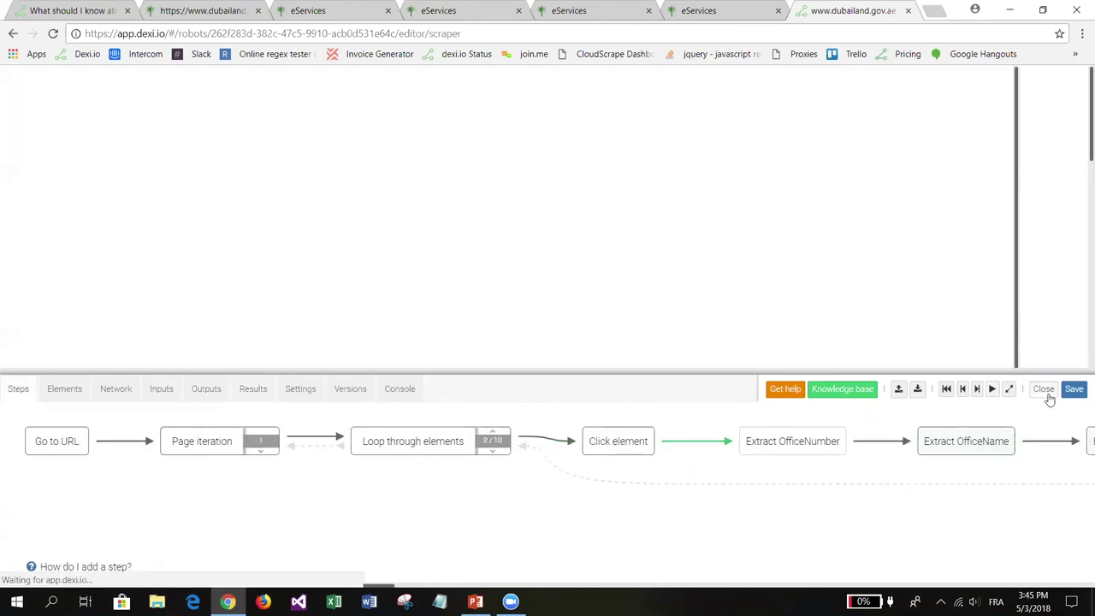
click(1044, 389)
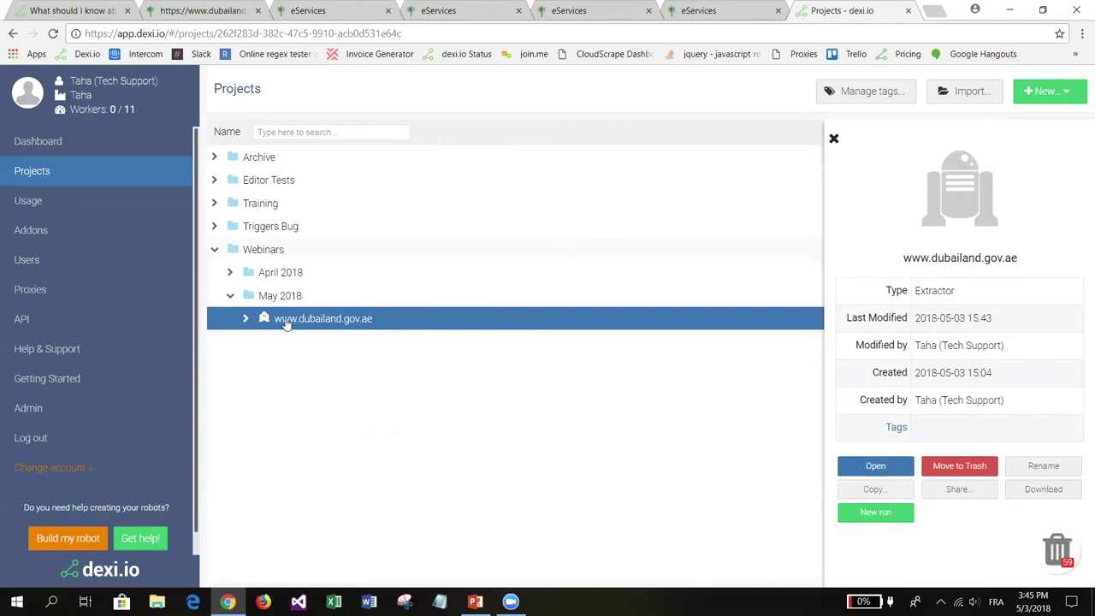
click(882, 517)
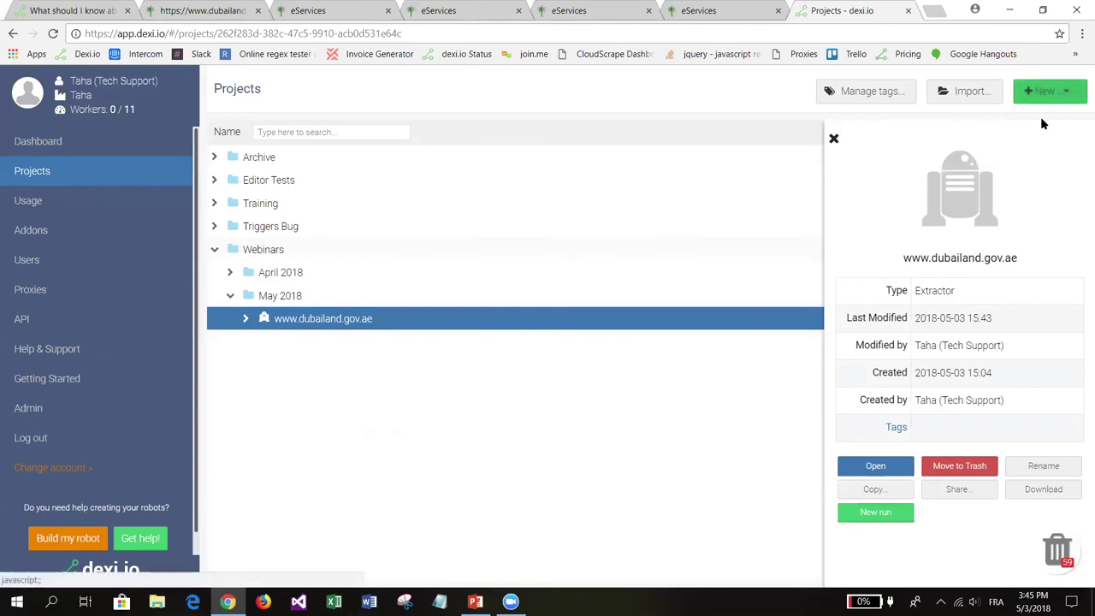
click(1068, 96)
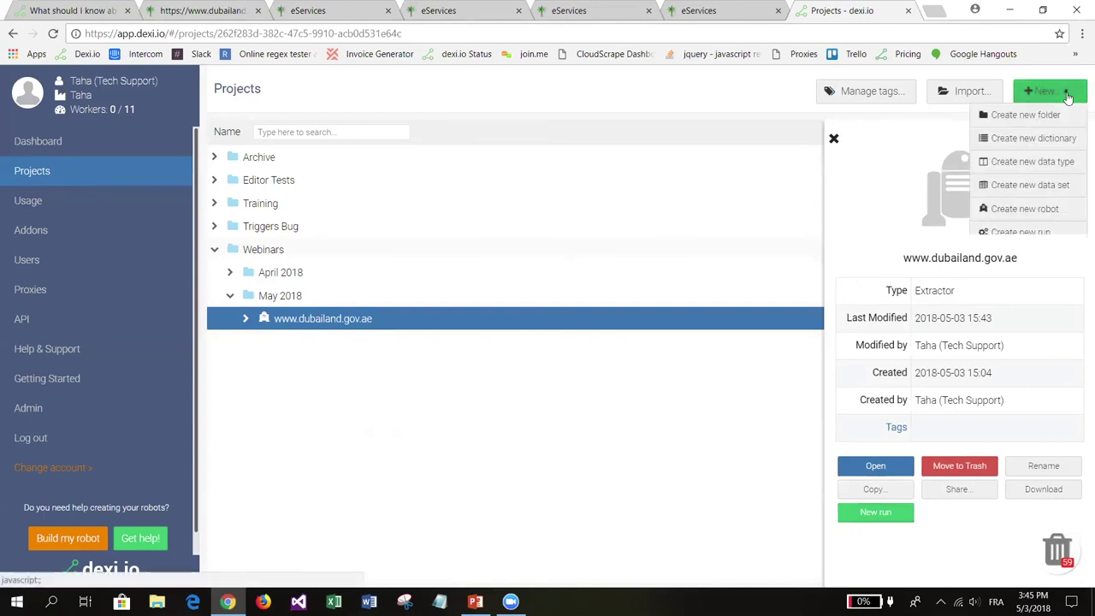
click(1008, 233)
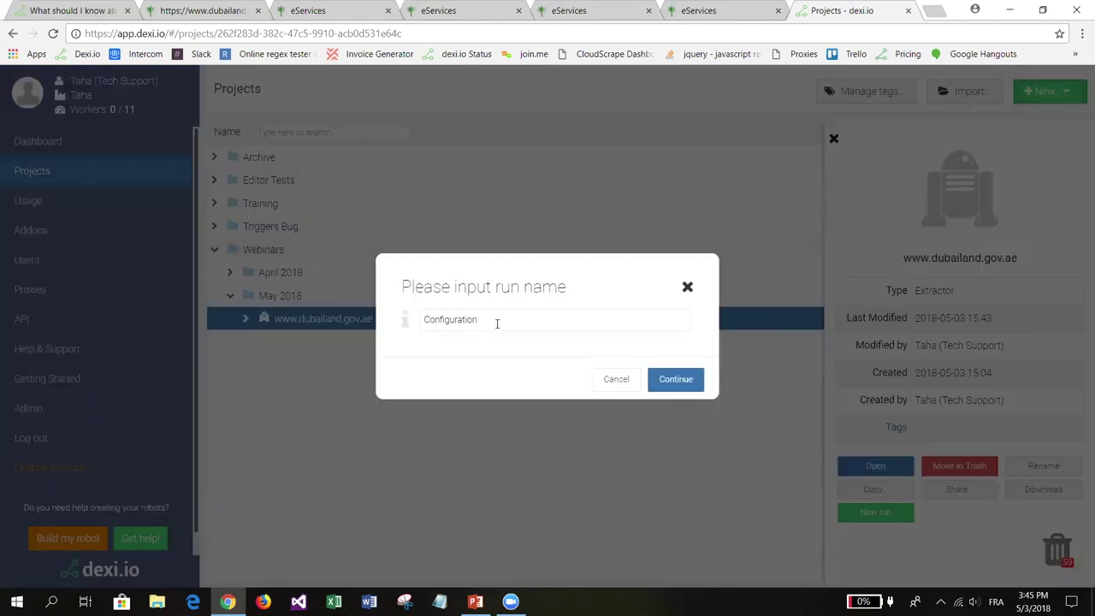
click(671, 385)
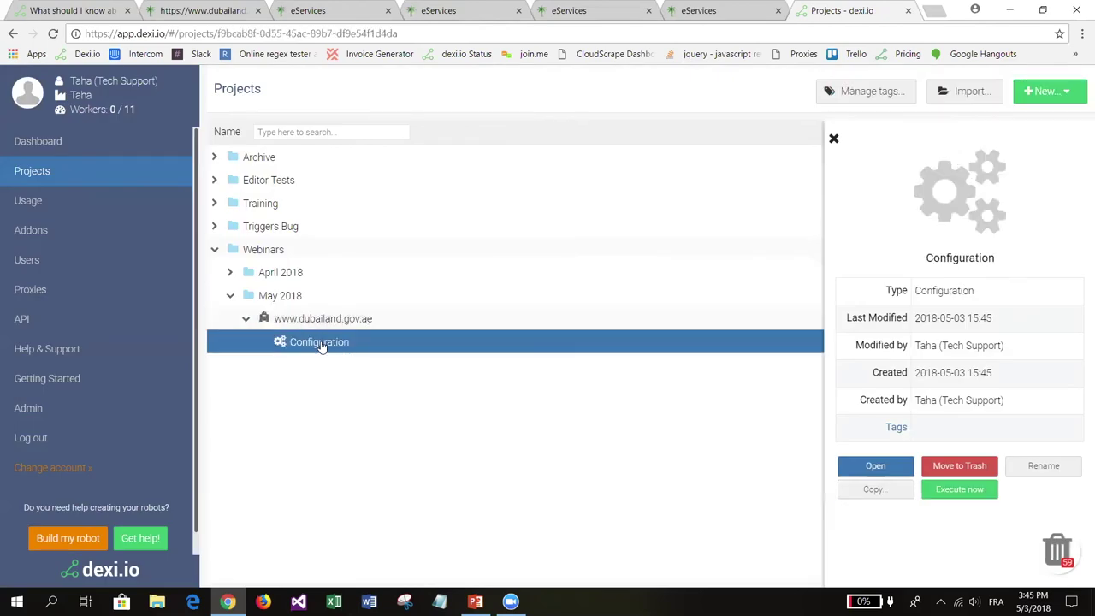
Open the Configuration run, go to its executions and execute it.
click(959, 493)
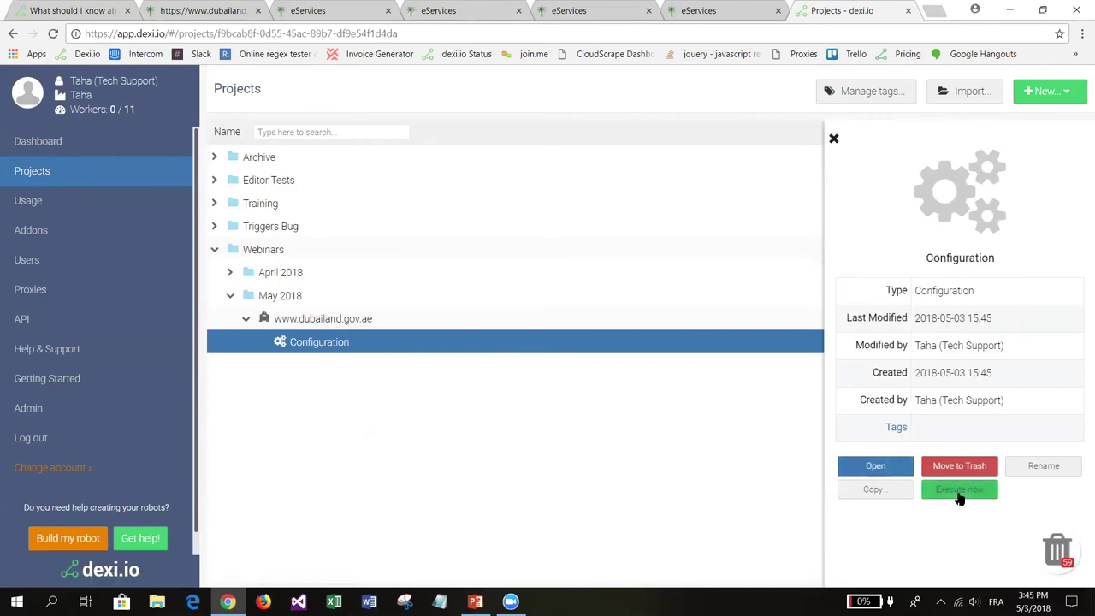
click(890, 472)
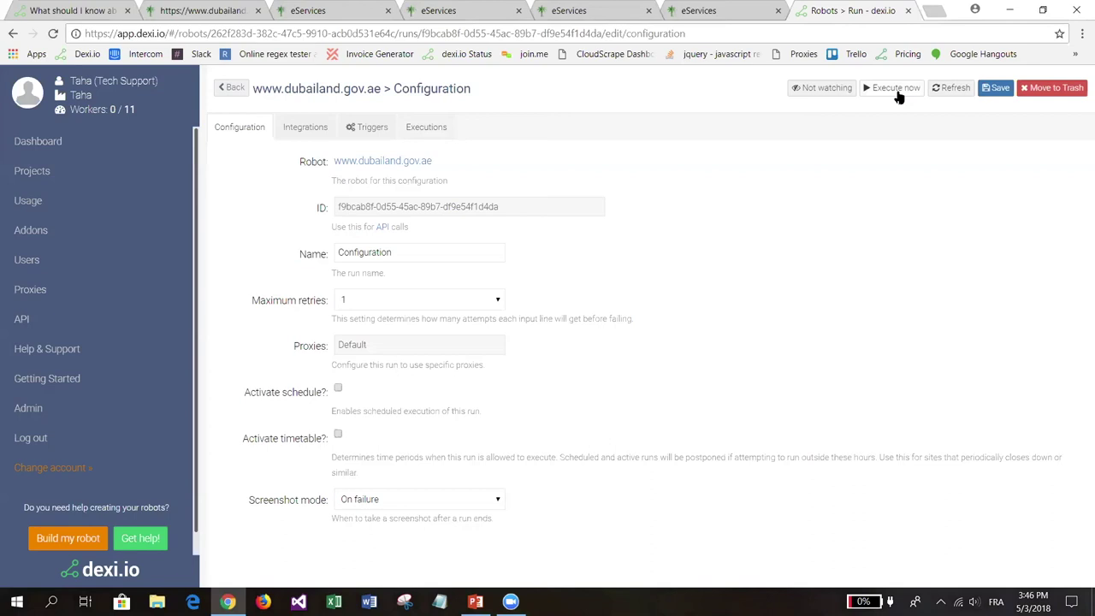
click(435, 131)
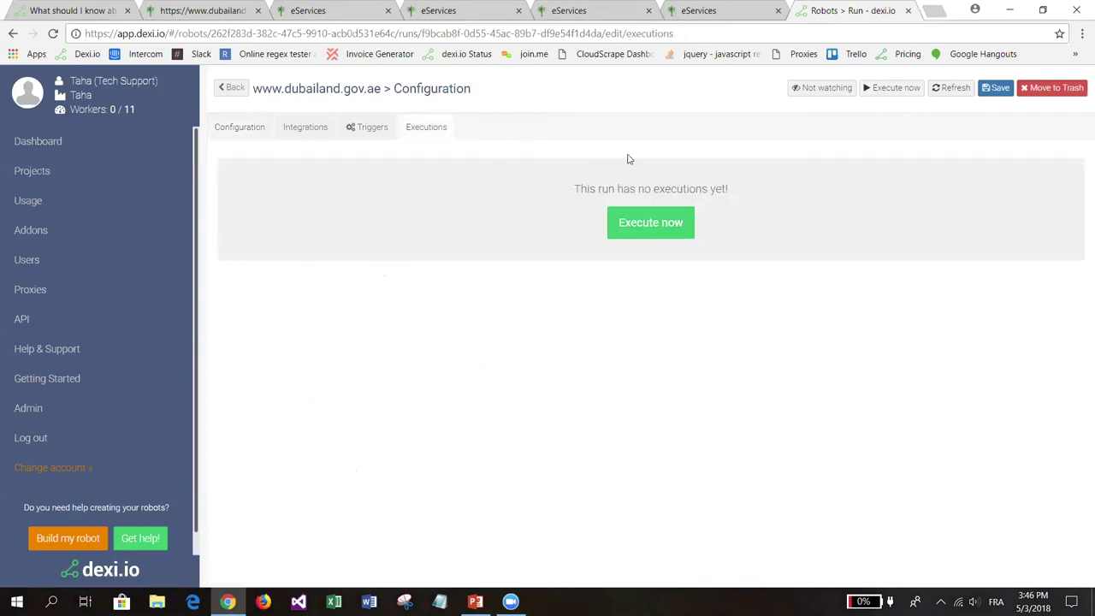
click(651, 225)
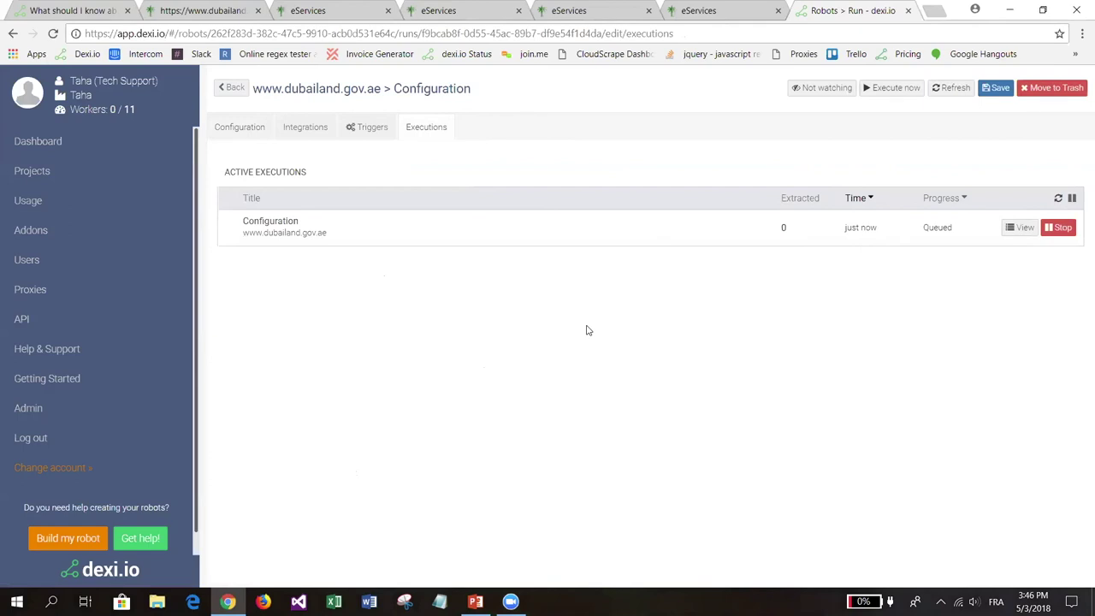
Open the active execution of the Configuration run and examine its information and result lines.
click(1023, 230)
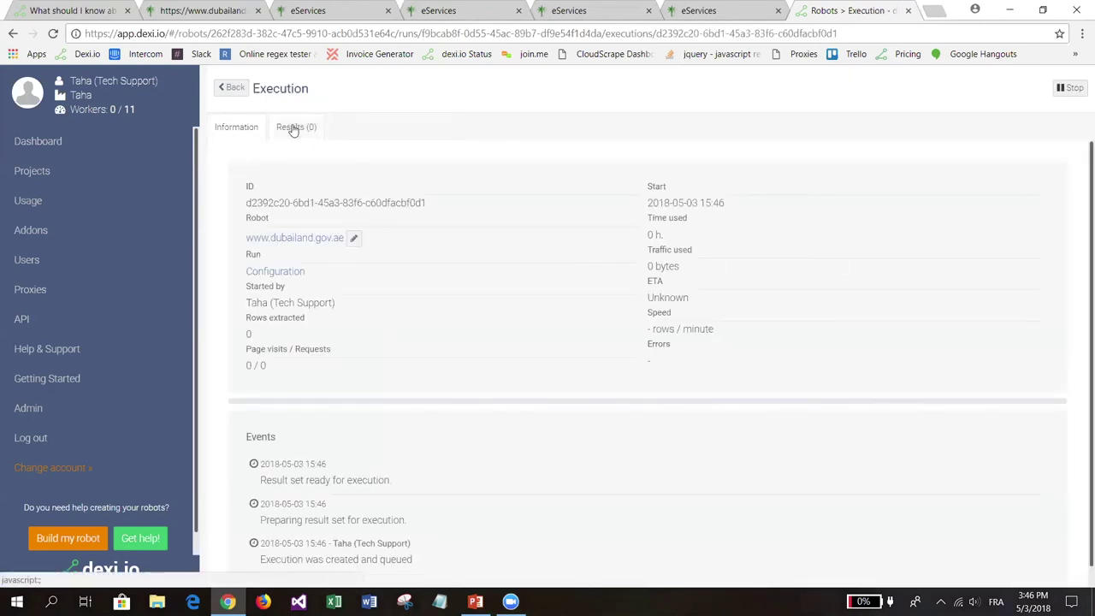
click(293, 128)
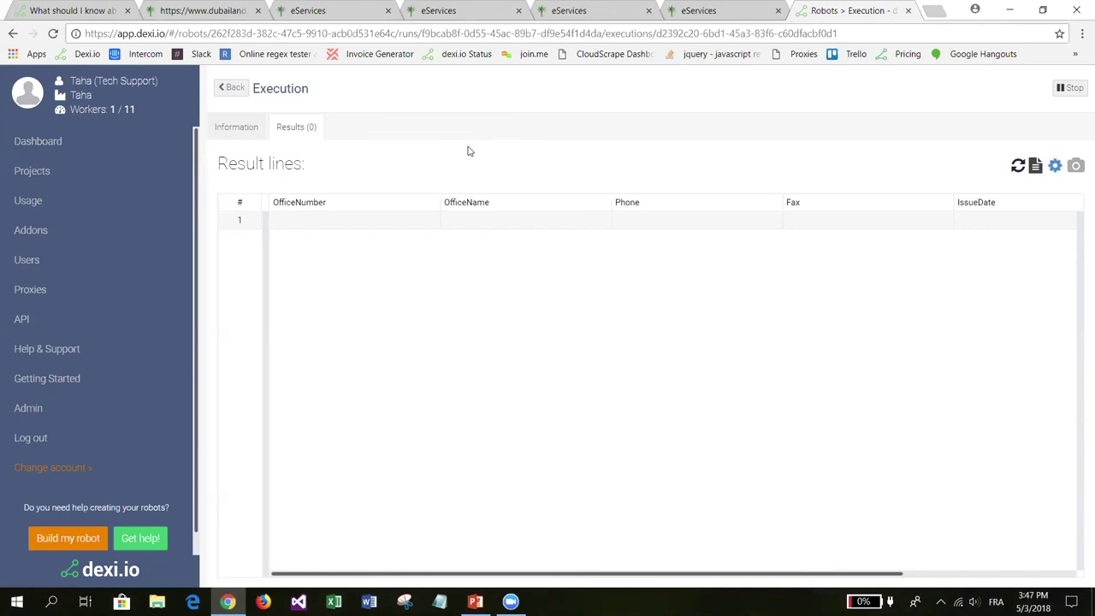
click(237, 137)
click(293, 127)
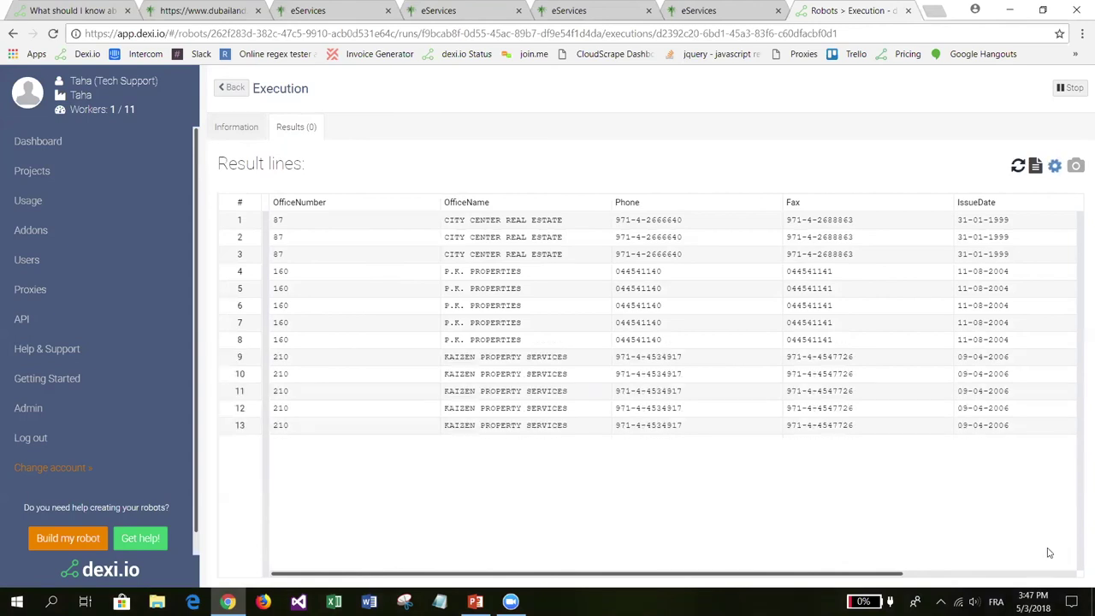
Stop the running execution and request a download of its extracted results.
click(1070, 88)
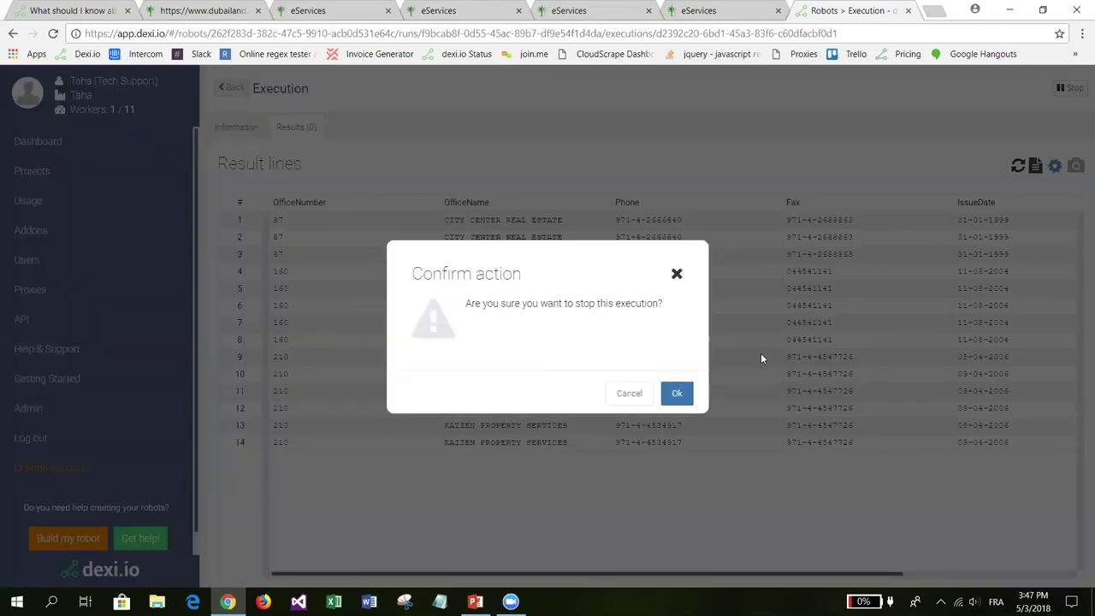
click(674, 391)
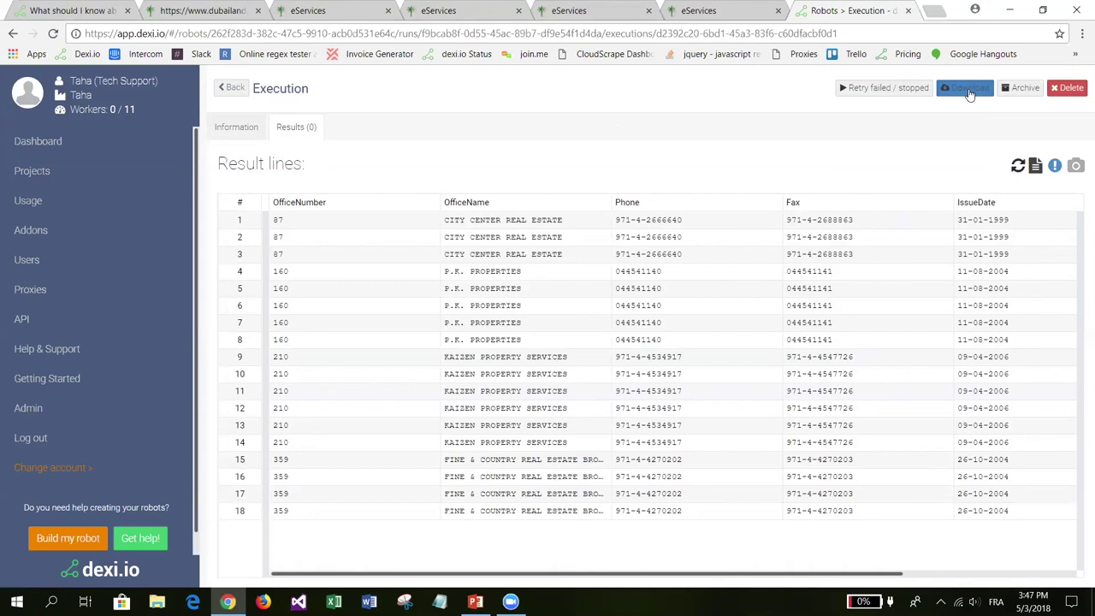
click(970, 92)
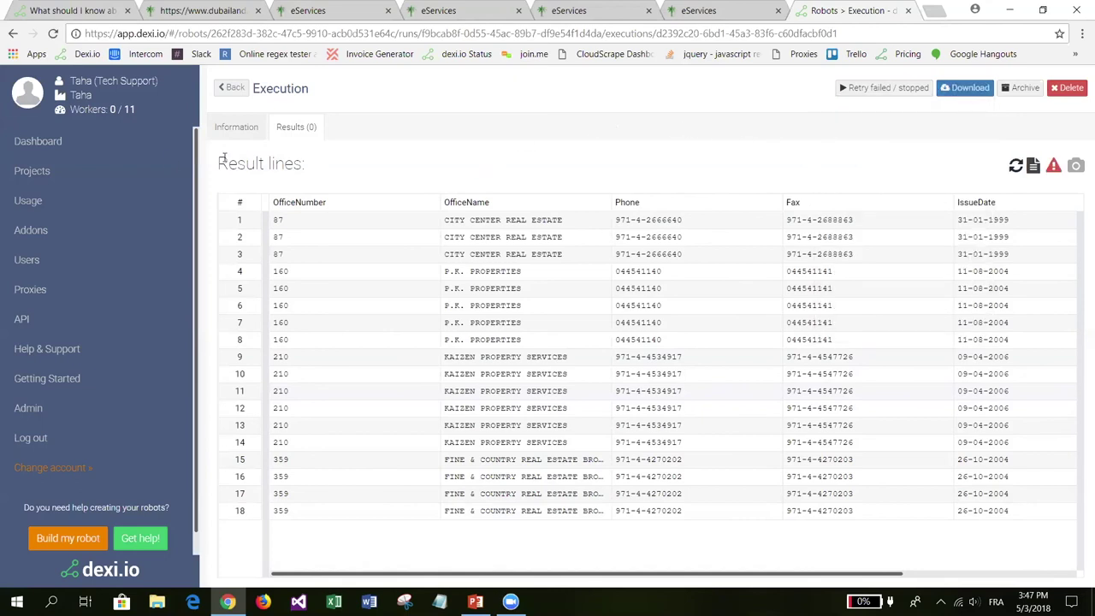
Open the dashboard and review its recently completed and current executions sections.
click(100, 143)
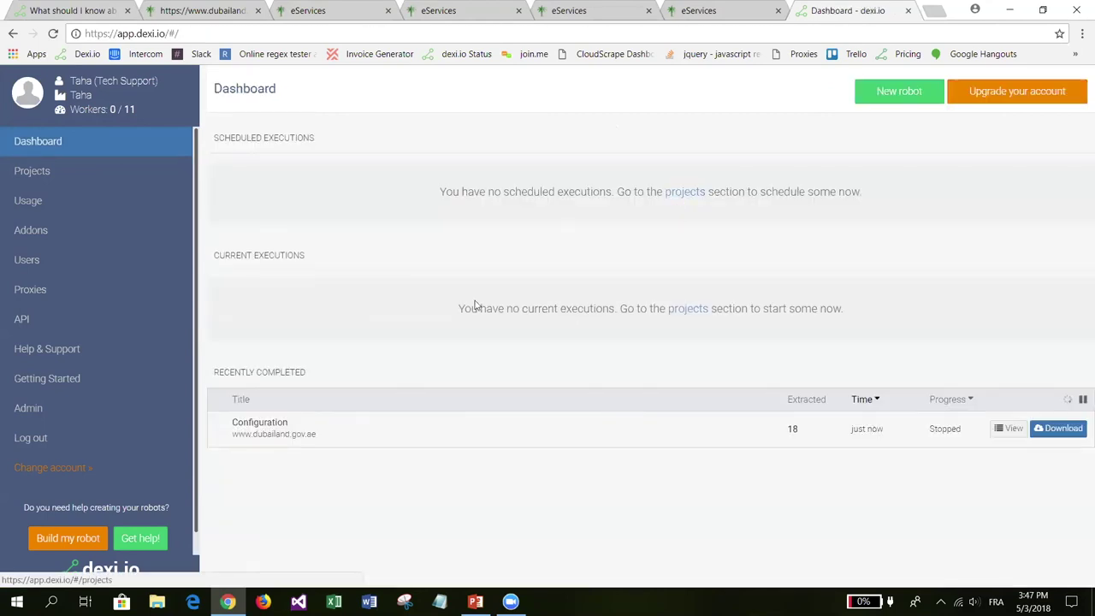
triple_click(321, 376)
click(314, 370)
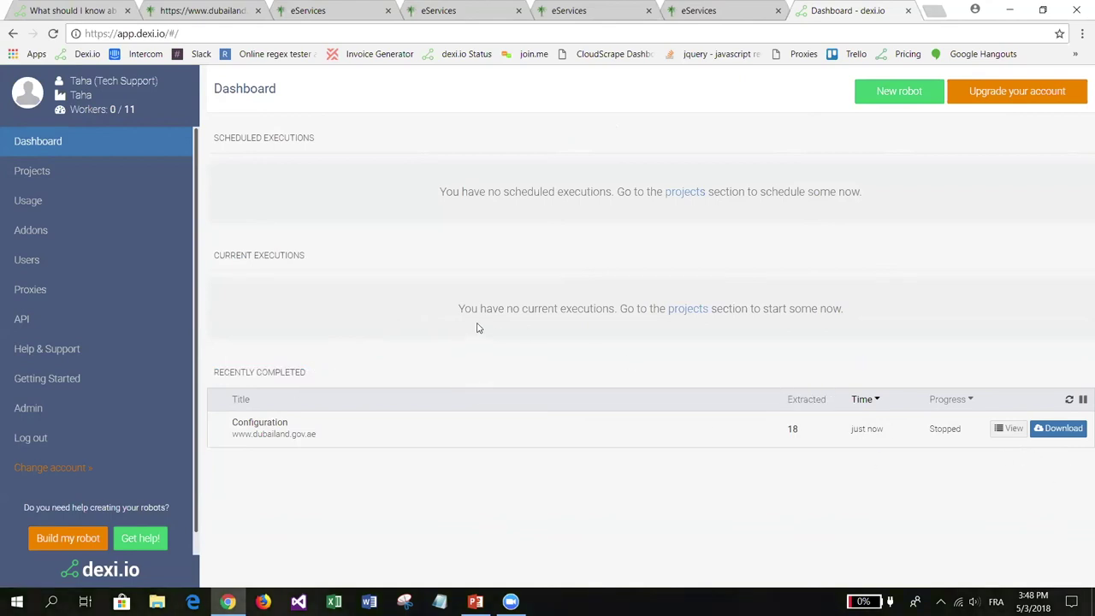
drag(215, 254, 310, 259)
click(315, 291)
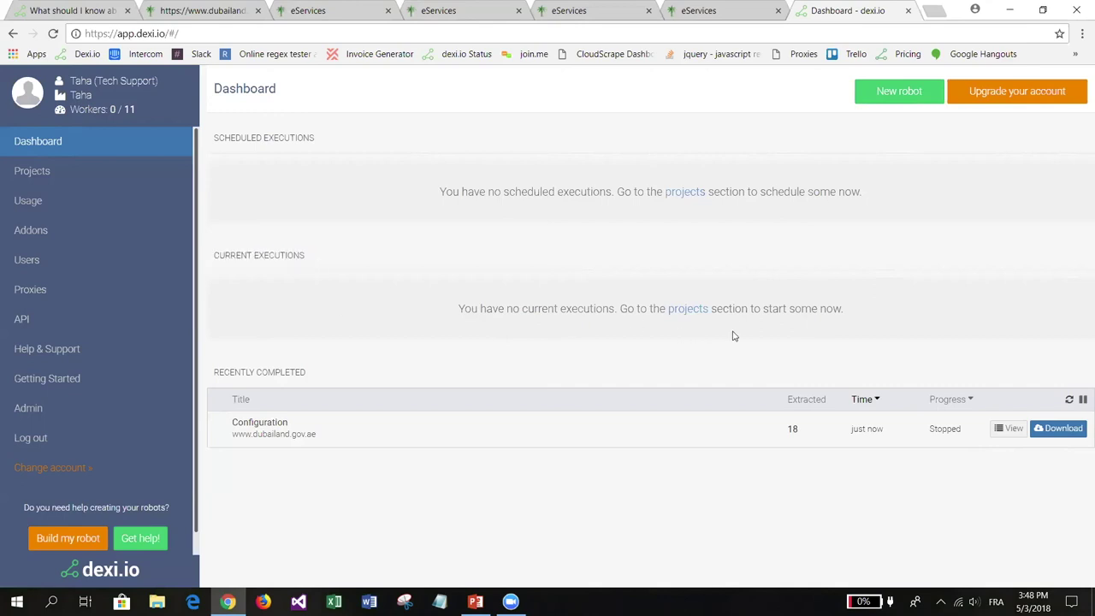